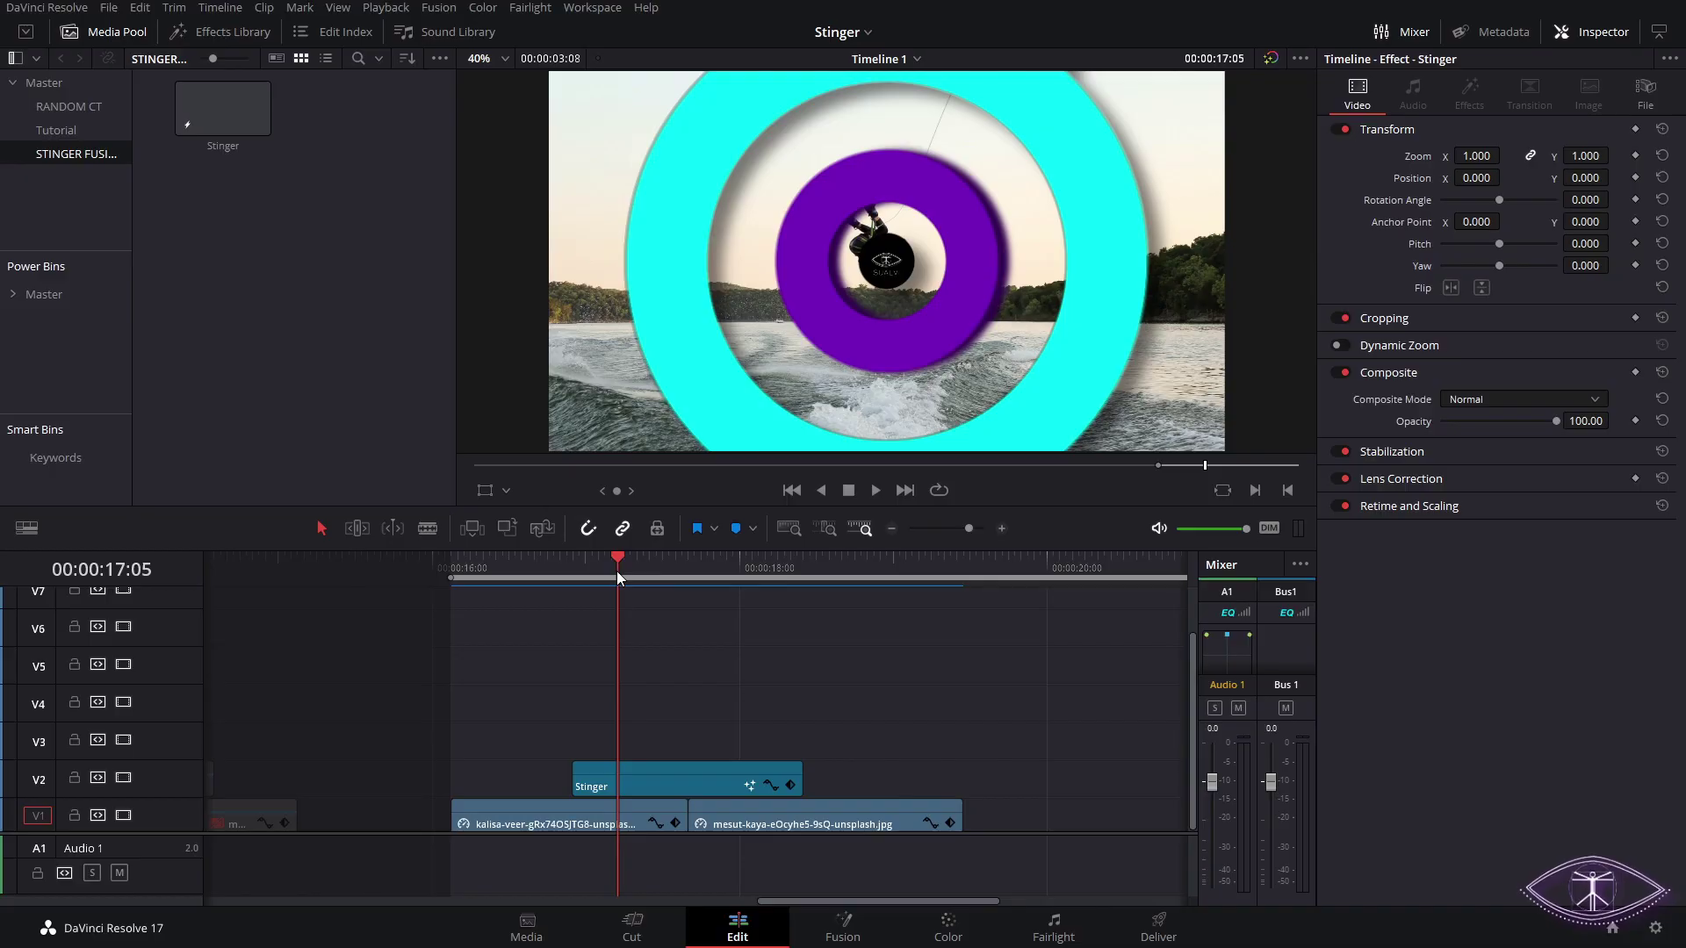
- Scrub through the Stinger transition and go back to the disabled stacked title clips at 00:00:13:08
left_click_drag(616, 570, 651, 578)
scroll(635, 644, "left", 1)
scroll(636, 645, "left", 5)
left_click_drag(767, 568, 485, 593)
scroll(757, 634, "left", 10)
left_click(502, 576)
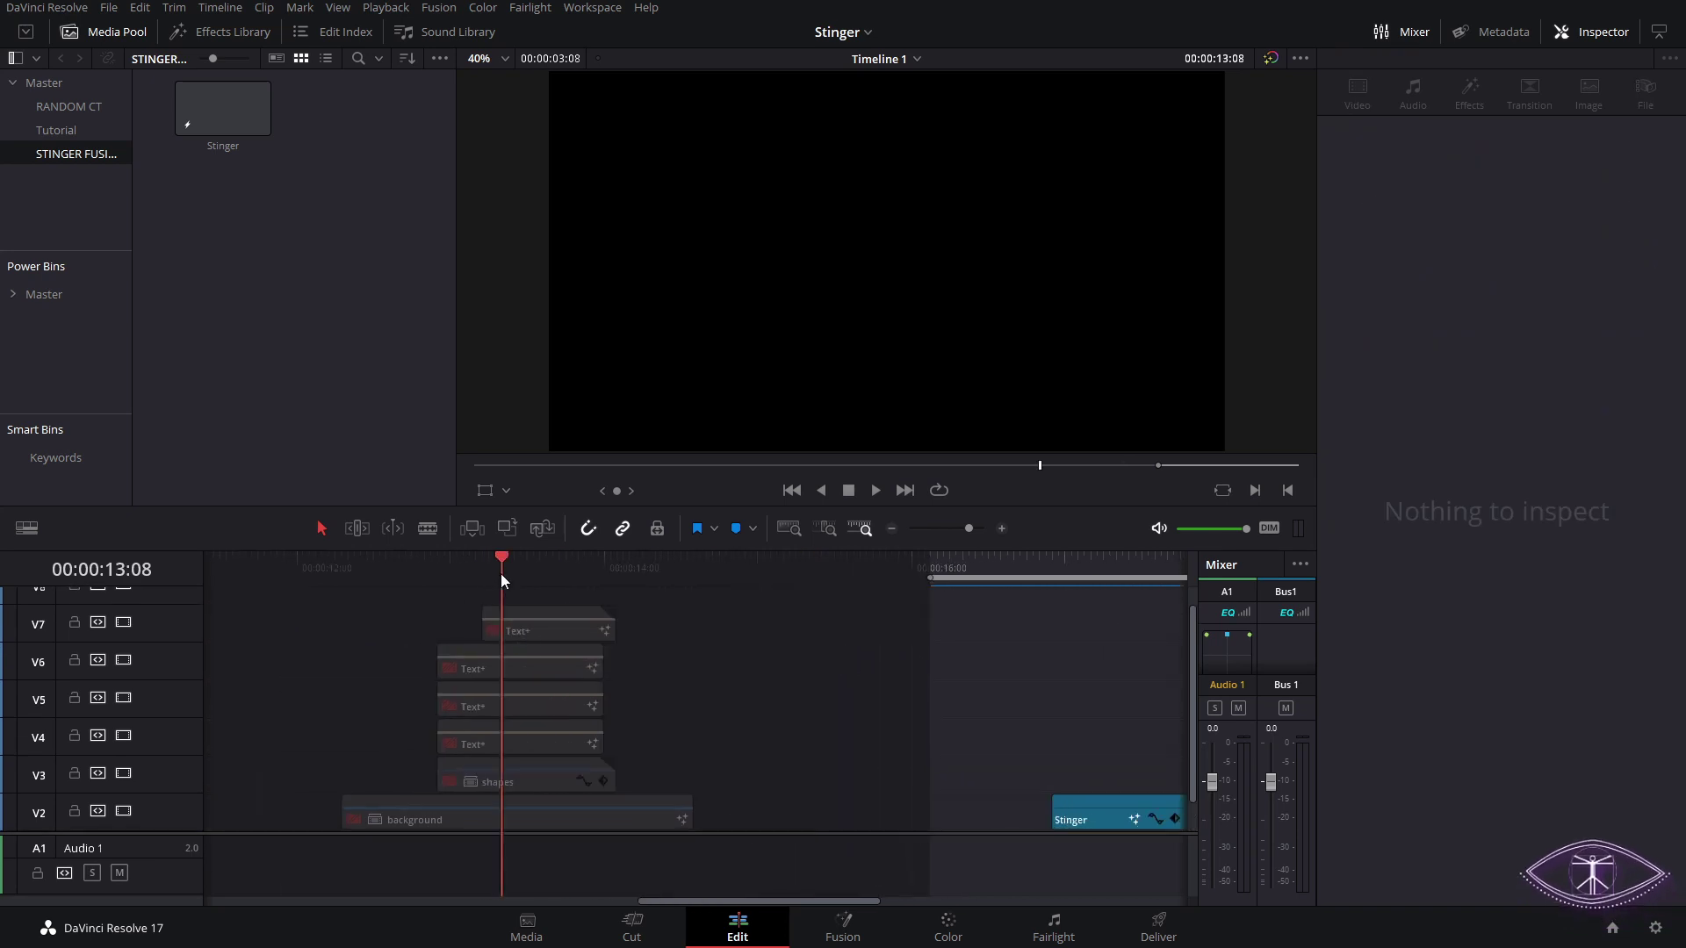
- Enable the stacked text, shapes and background clips to view their composite, and disable them again
left_click_drag(631, 638, 432, 834)
key("d")
scroll(790, 712, "up", 1)
scroll(814, 714, "right", 1)
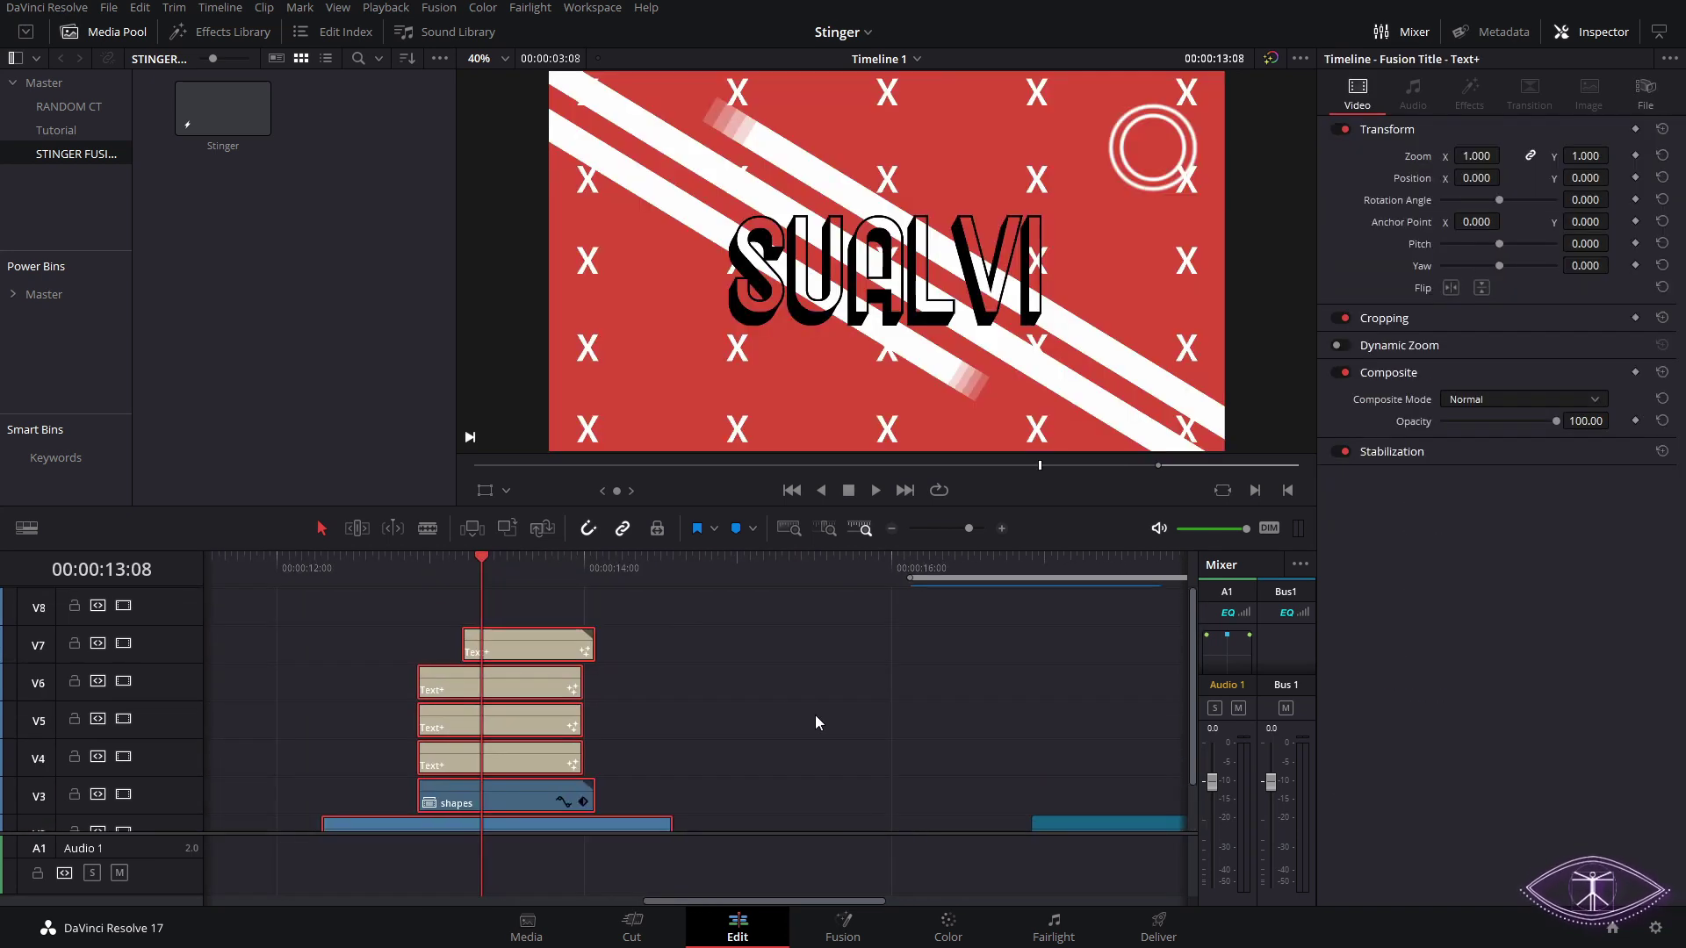
scroll(751, 634, "down", 1)
key("d")
scroll(887, 644, "right", 4)
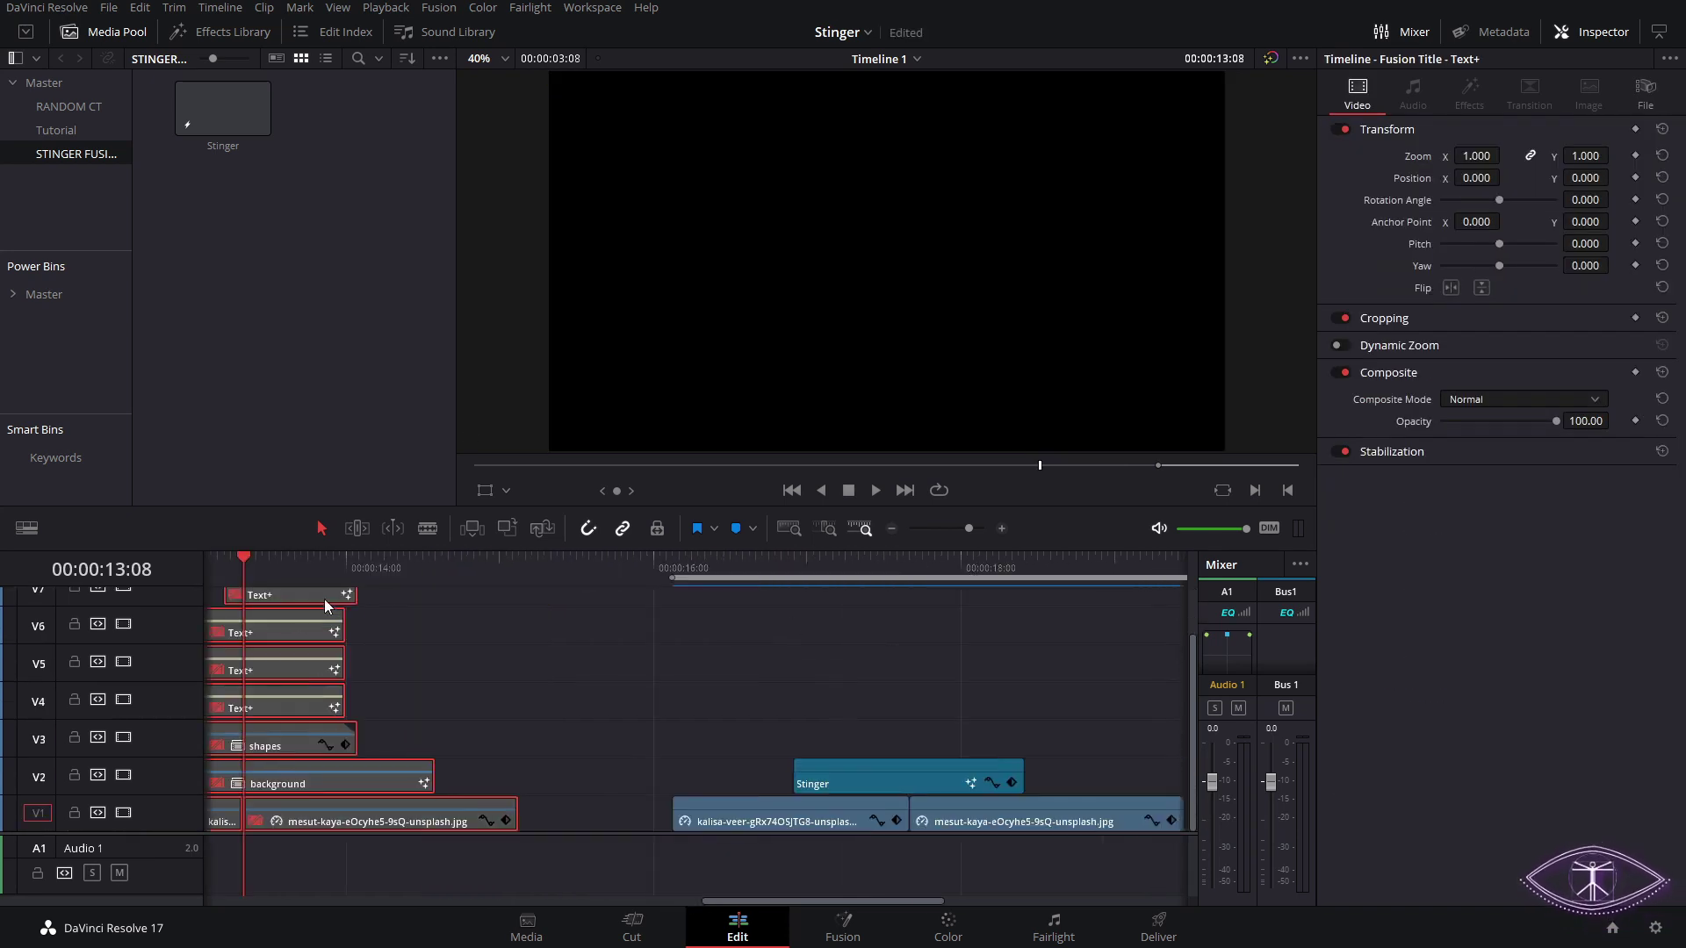
- Scrub through the Stinger clip up to the cut between the two photo clips at 00:00:17:16
left_click_drag(564, 582, 701, 585)
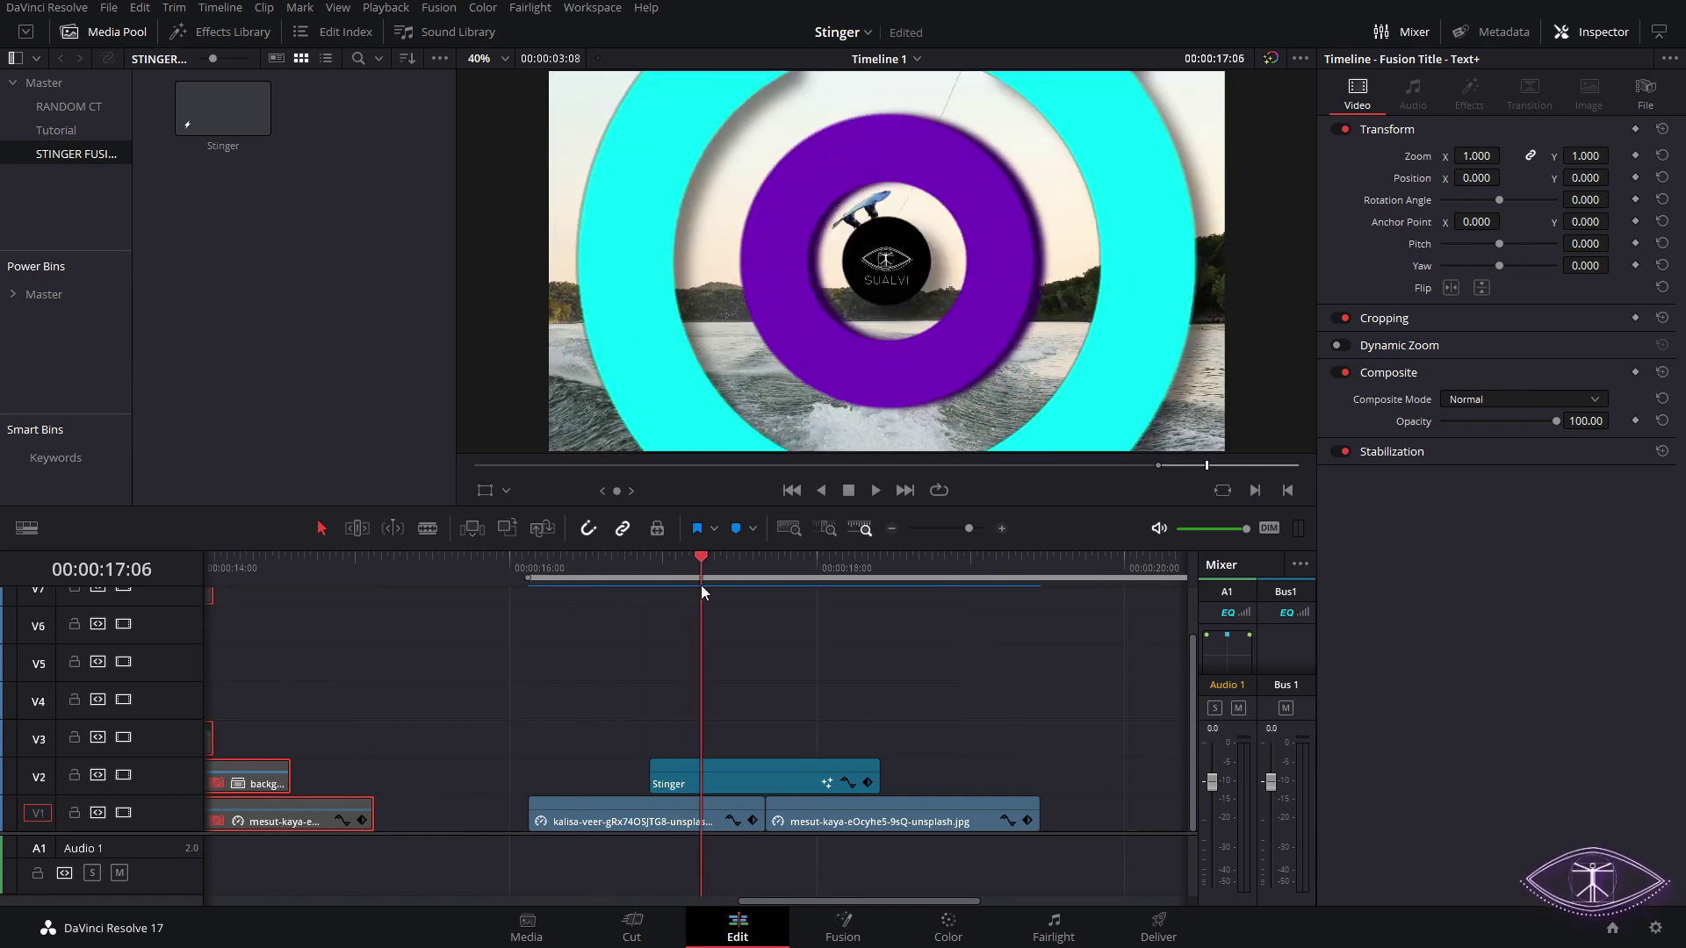
scroll(604, 603, "right", 2)
left_click(567, 561)
left_click_drag(567, 560, 592, 571)
scroll(656, 707, "right", 2)
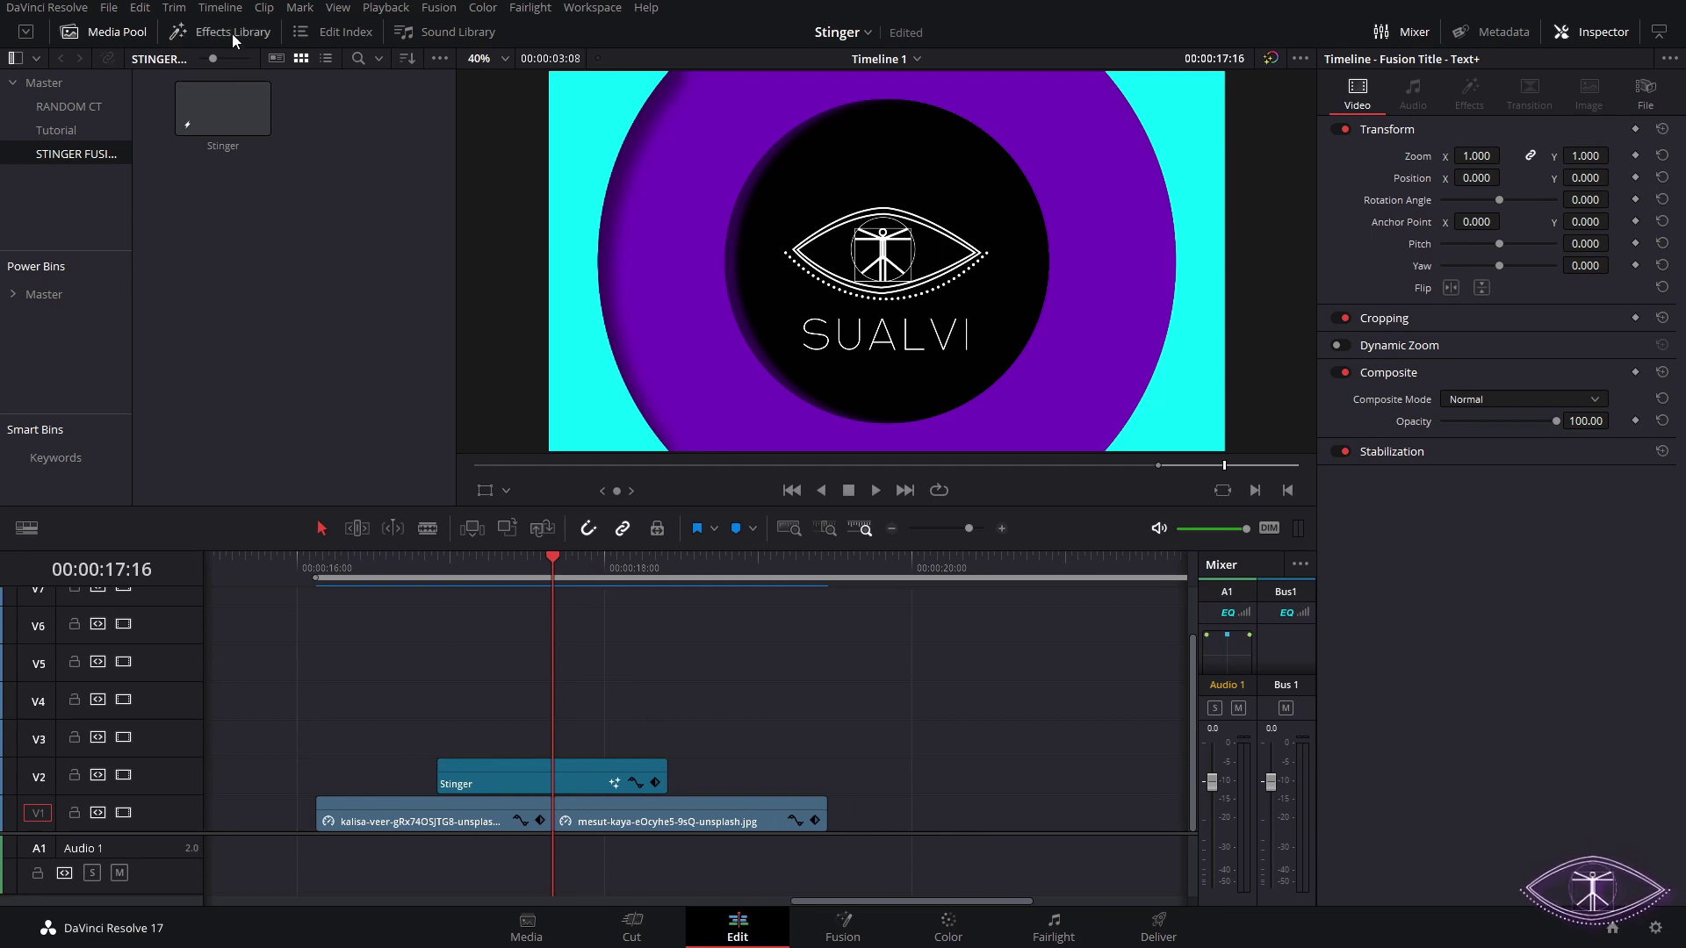
- Store the Stinger clip from V2 in the Master power bin, return to the STINGER FUSI... bin and move the playhead to 00:00:17:04
left_click(545, 771)
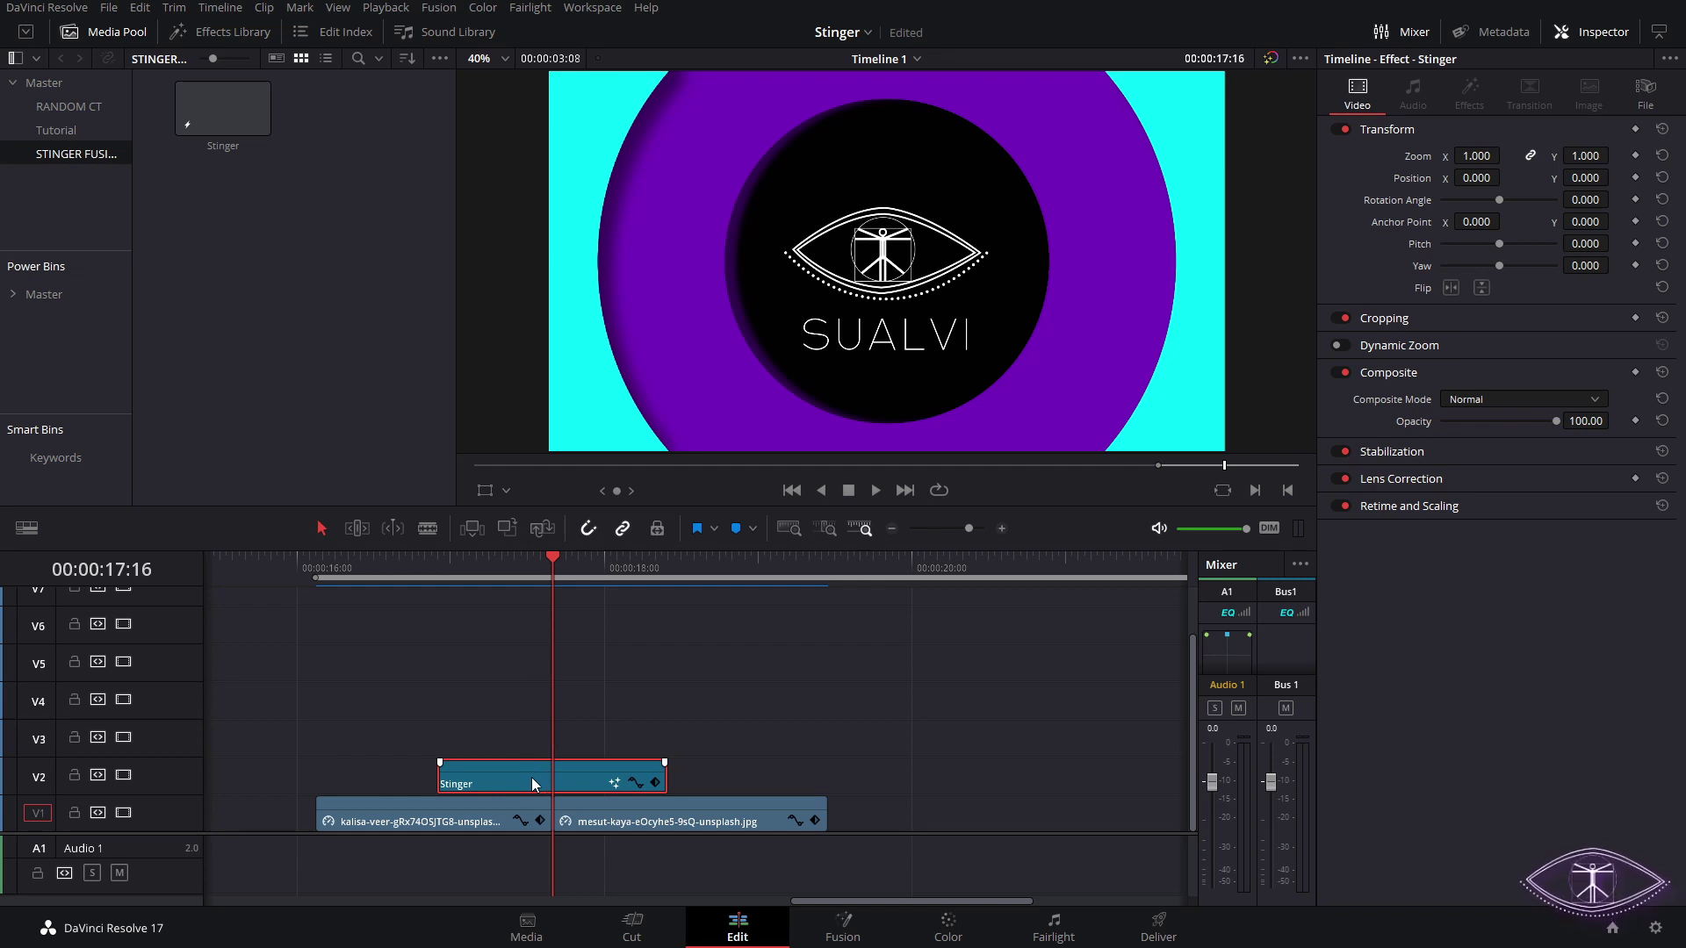
left_click_drag(555, 780, 48, 293)
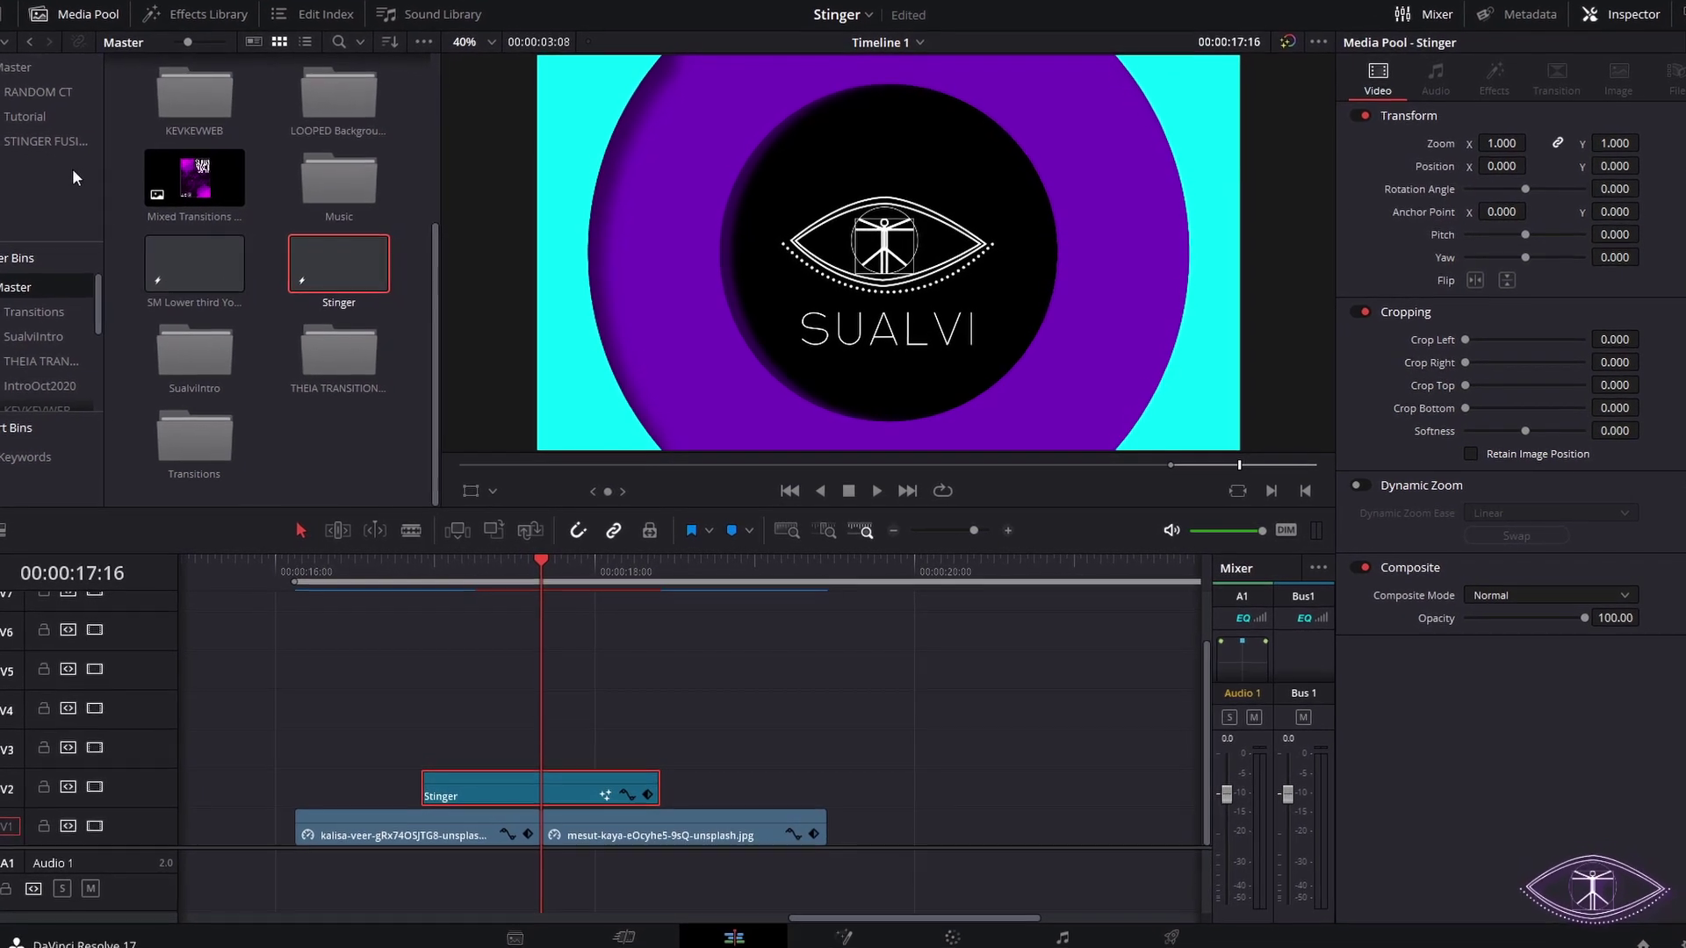
left_click(45, 147)
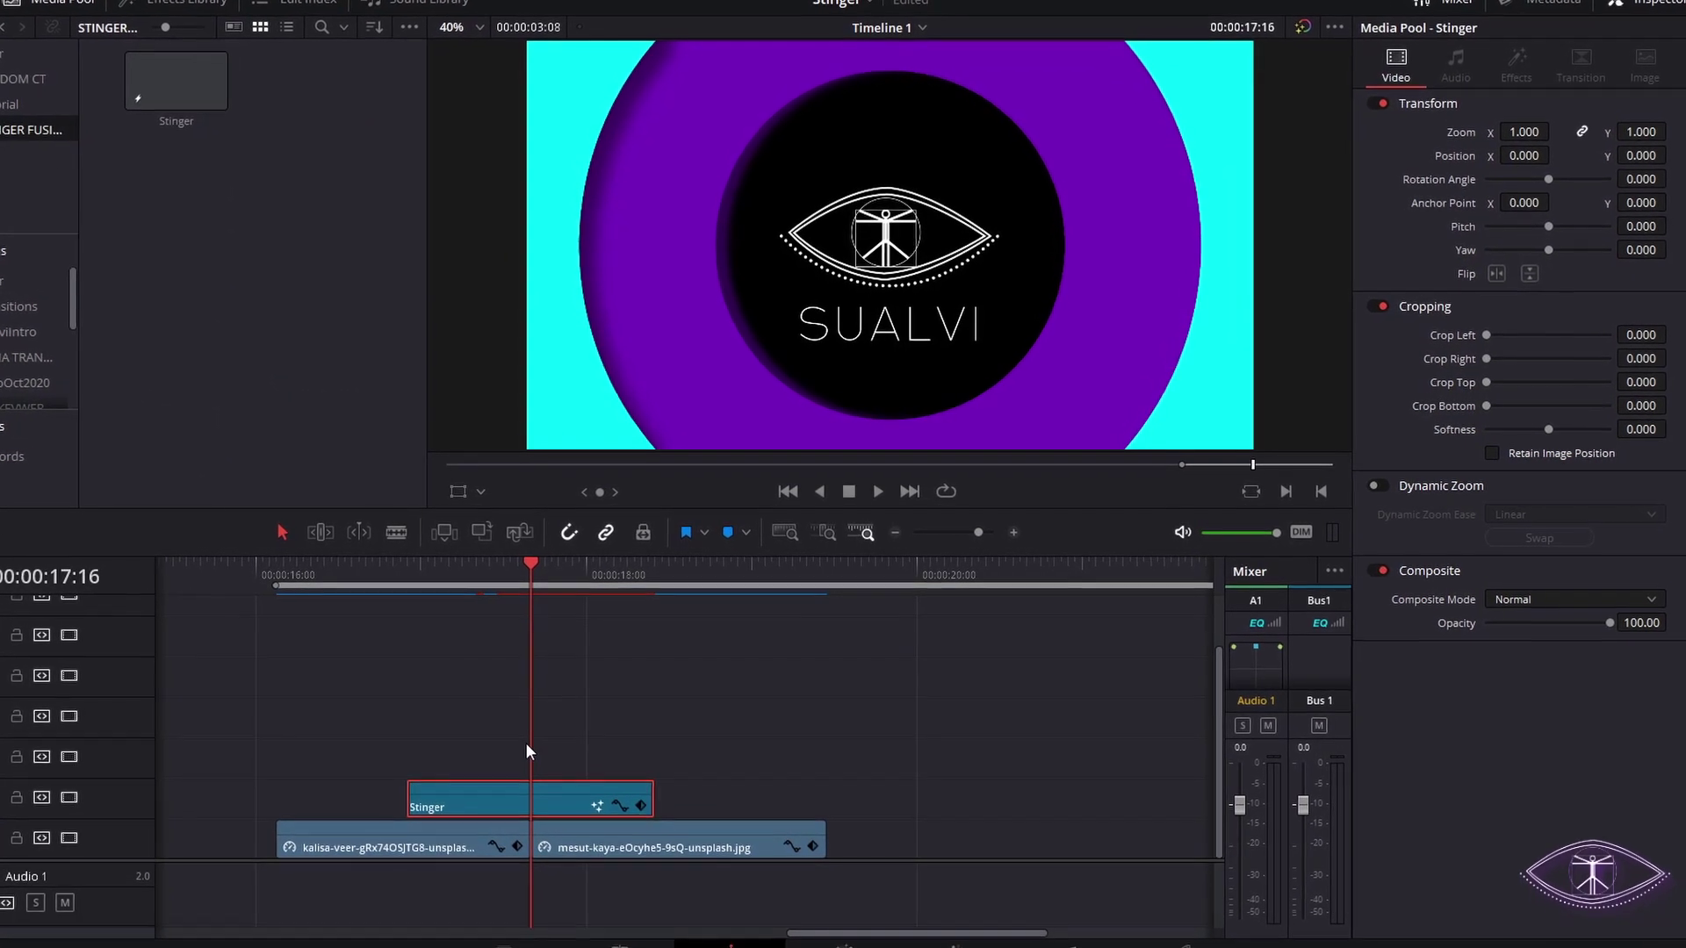
left_click(434, 583)
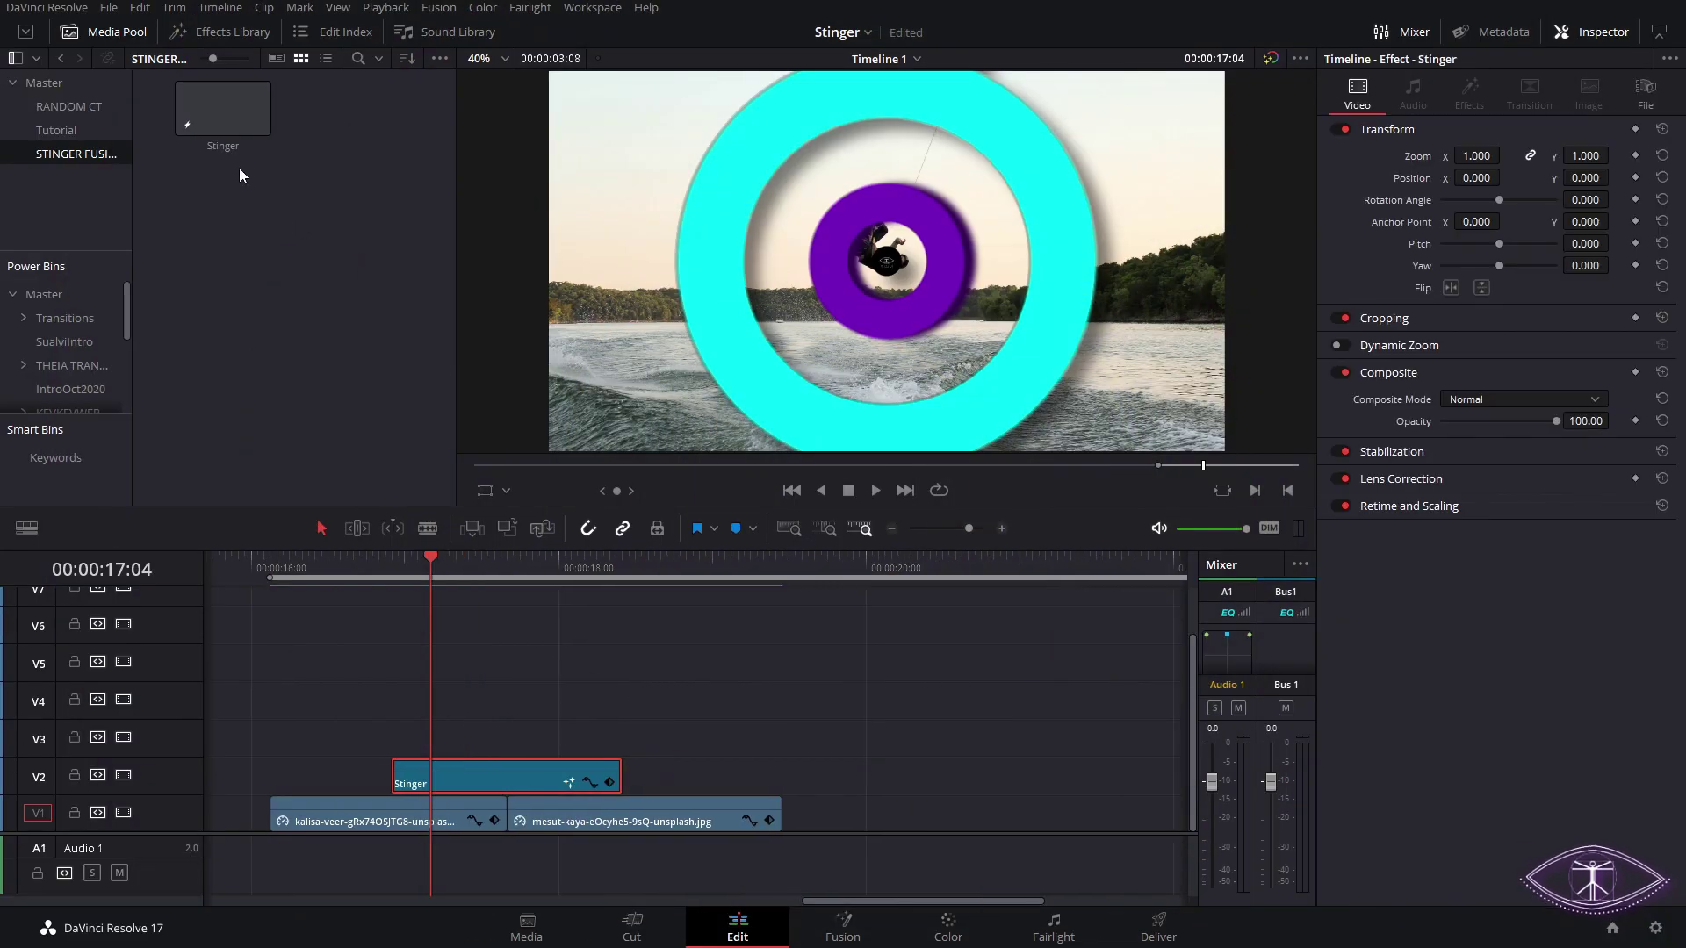
- Add an Adjustment Clip from the effects to track V3, cut it to the Stinger clip's length and delete the excess
left_click(248, 38)
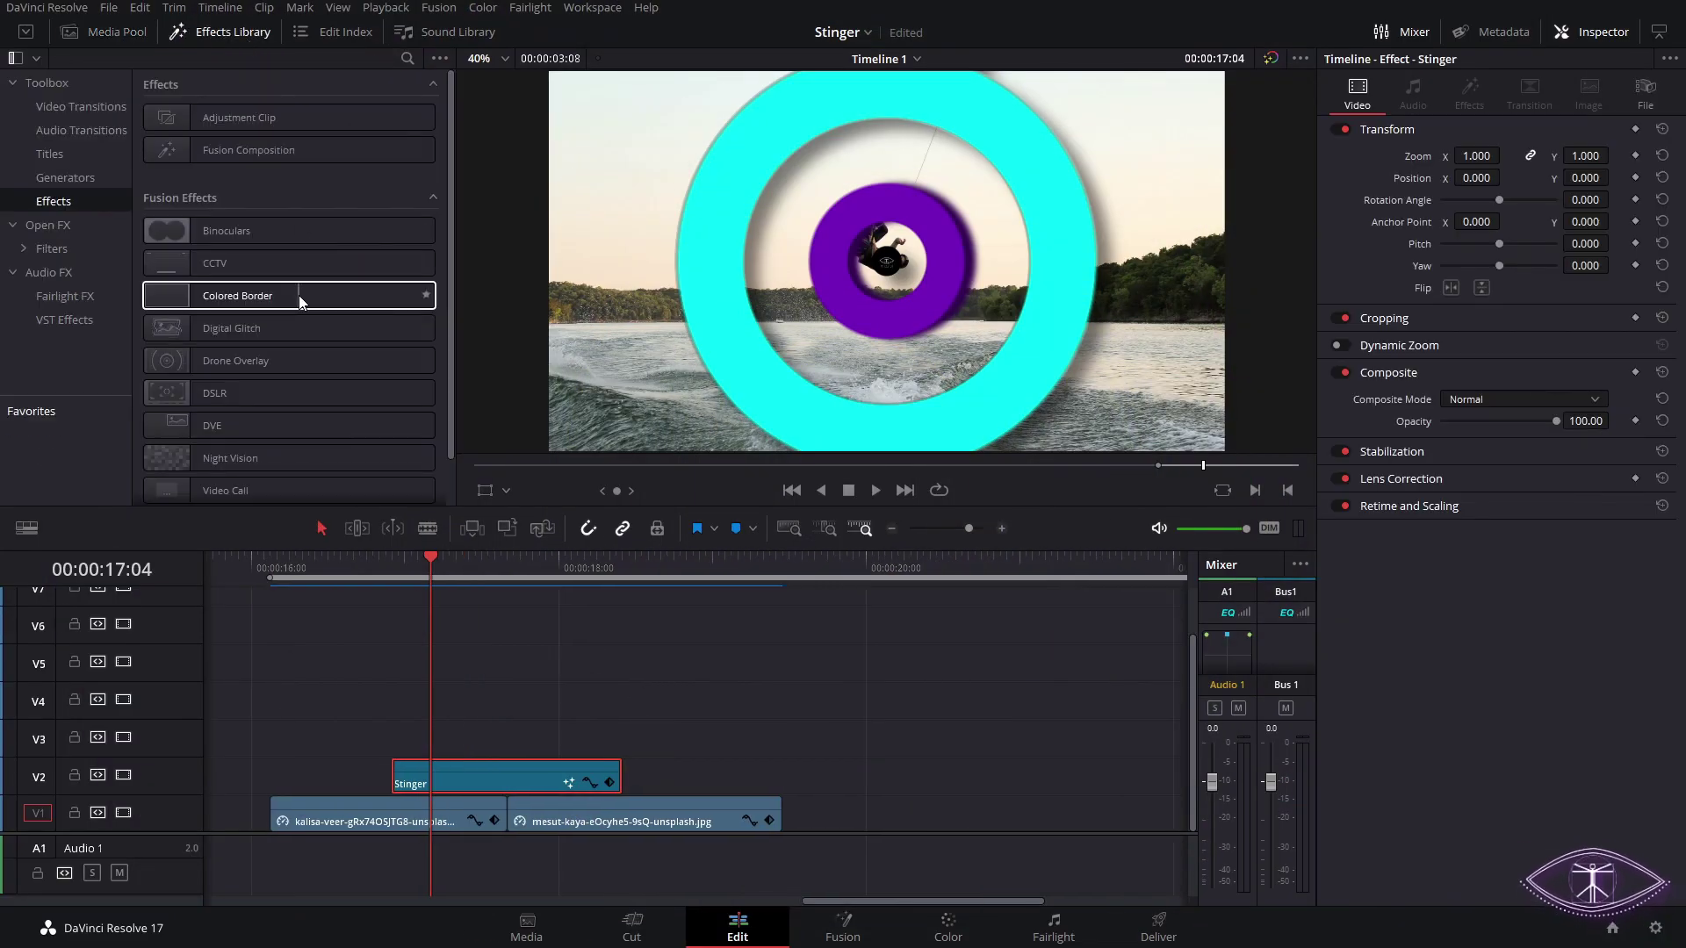
left_click_drag(238, 117, 915, 741)
key("b")
left_click(624, 740)
key("a")
left_click(693, 737)
key("Delete")
- Place copies of the two V1 photo clips further along the same track, leaving a gap after the originals
left_click_drag(852, 814, 918, 821)
scroll(1018, 734, "right", 3)
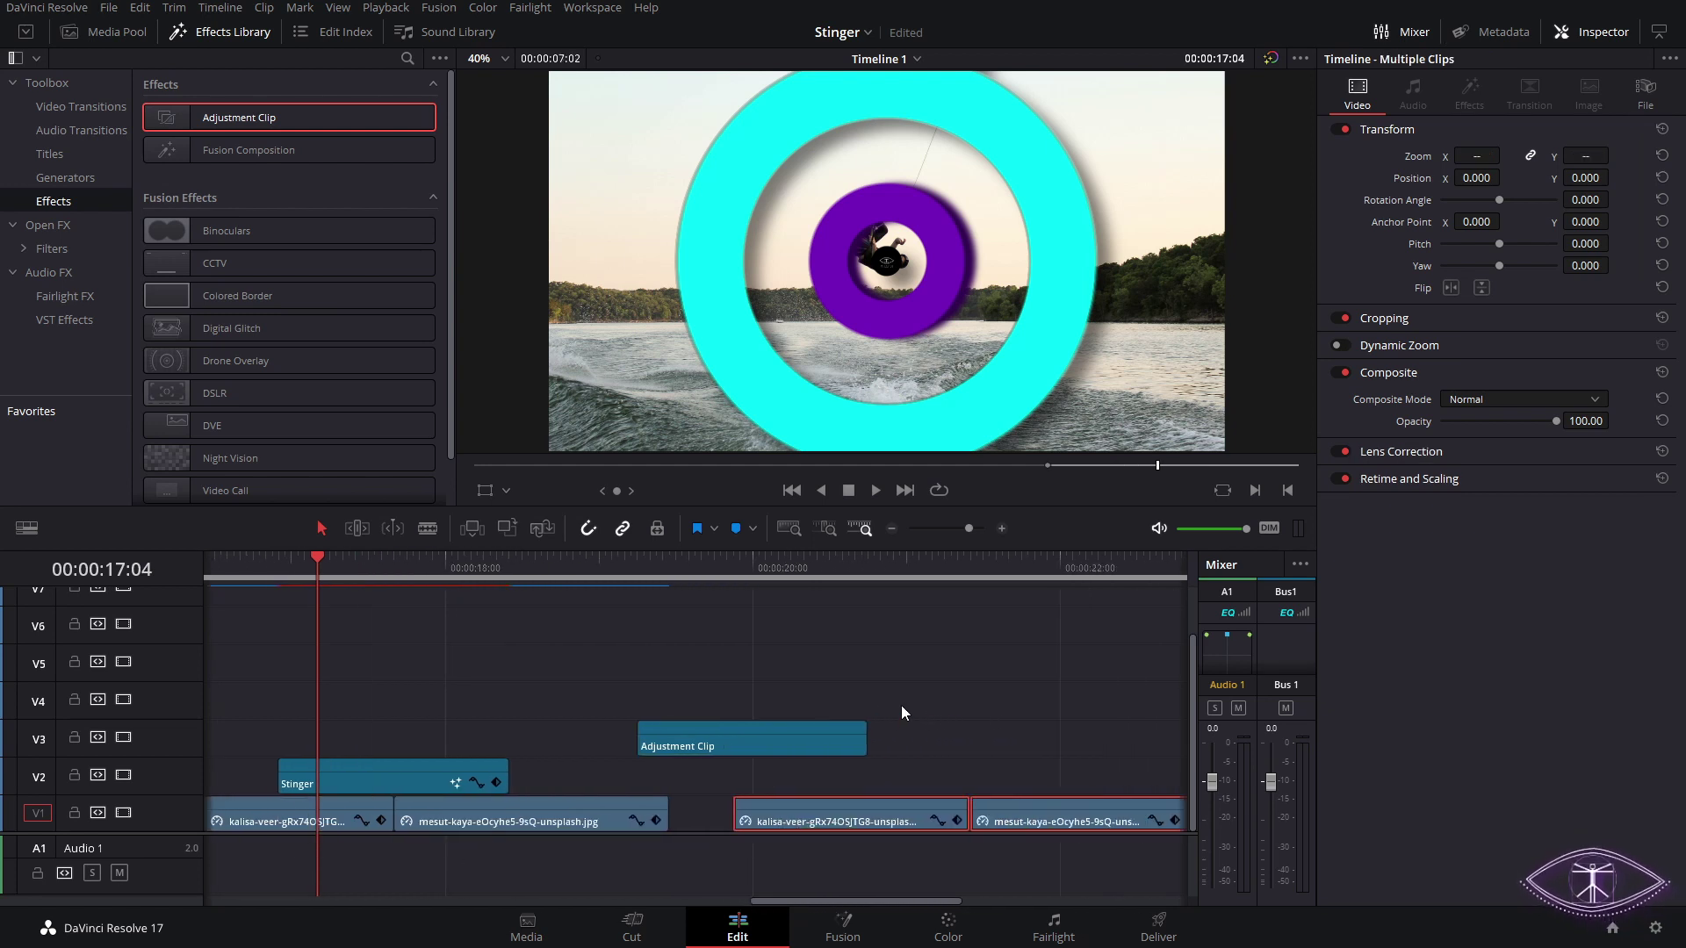
- Set the timeline proxy mode to Half Resolution
left_click(385, 7)
mouse_move(444, 70)
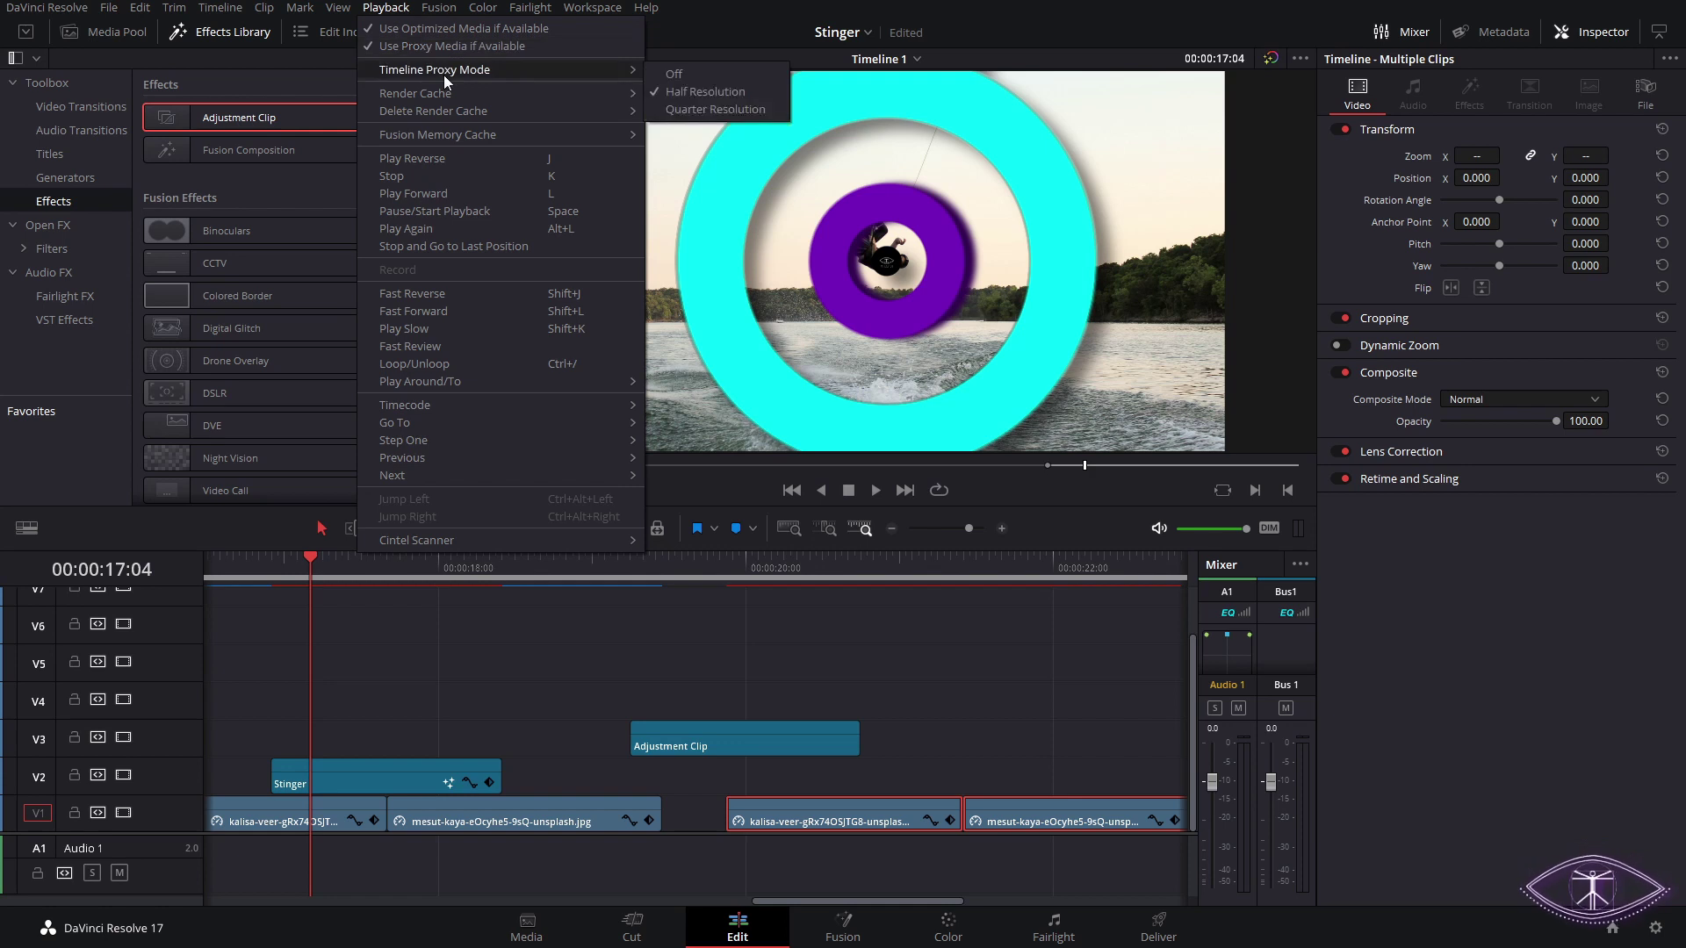
left_click(693, 91)
left_click(384, 7)
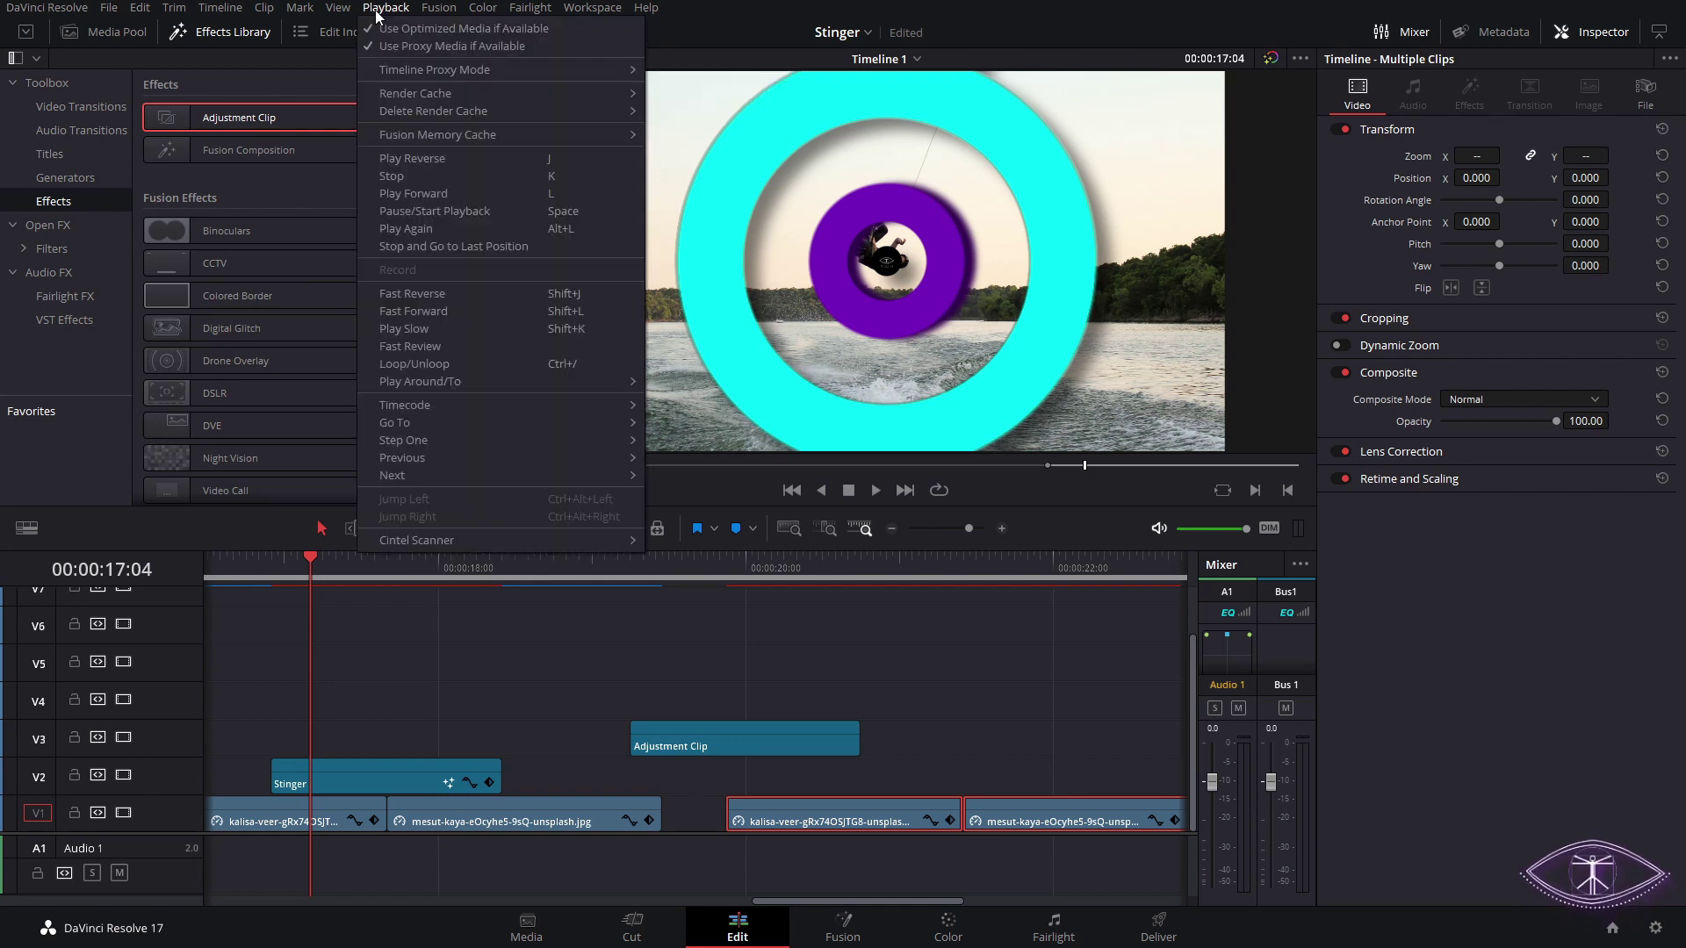
left_click(961, 662)
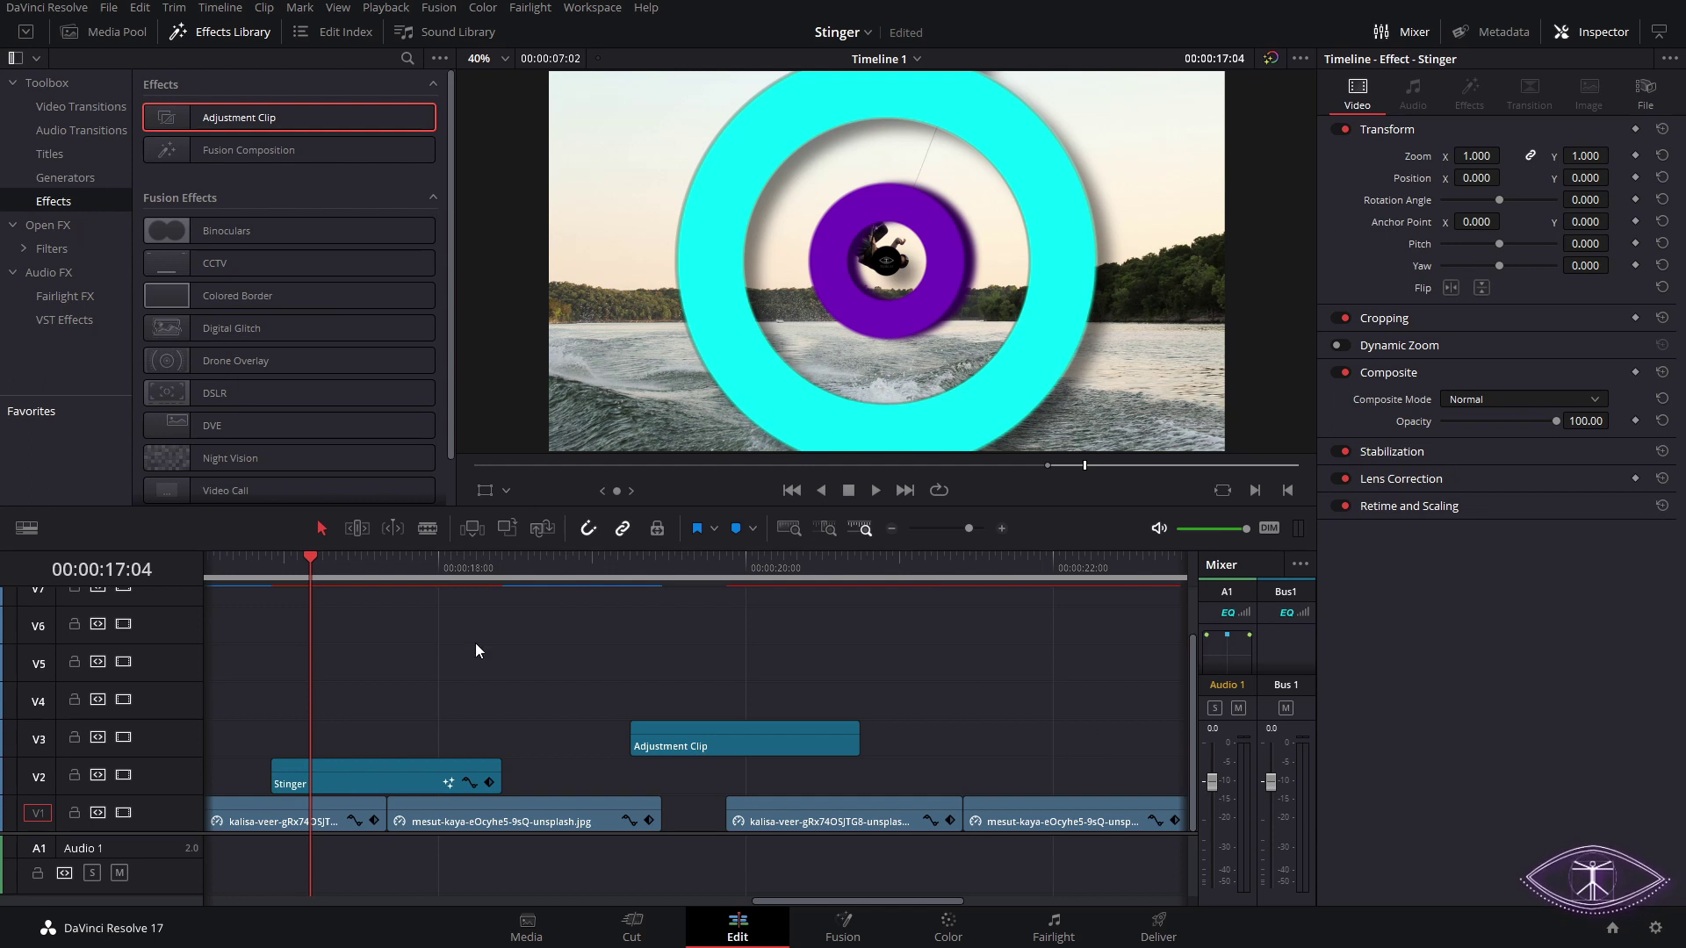
- Move the playhead to 00:00:17:16 and set the render cache mode to User
left_click_drag(311, 569, 386, 569)
left_click(386, 7)
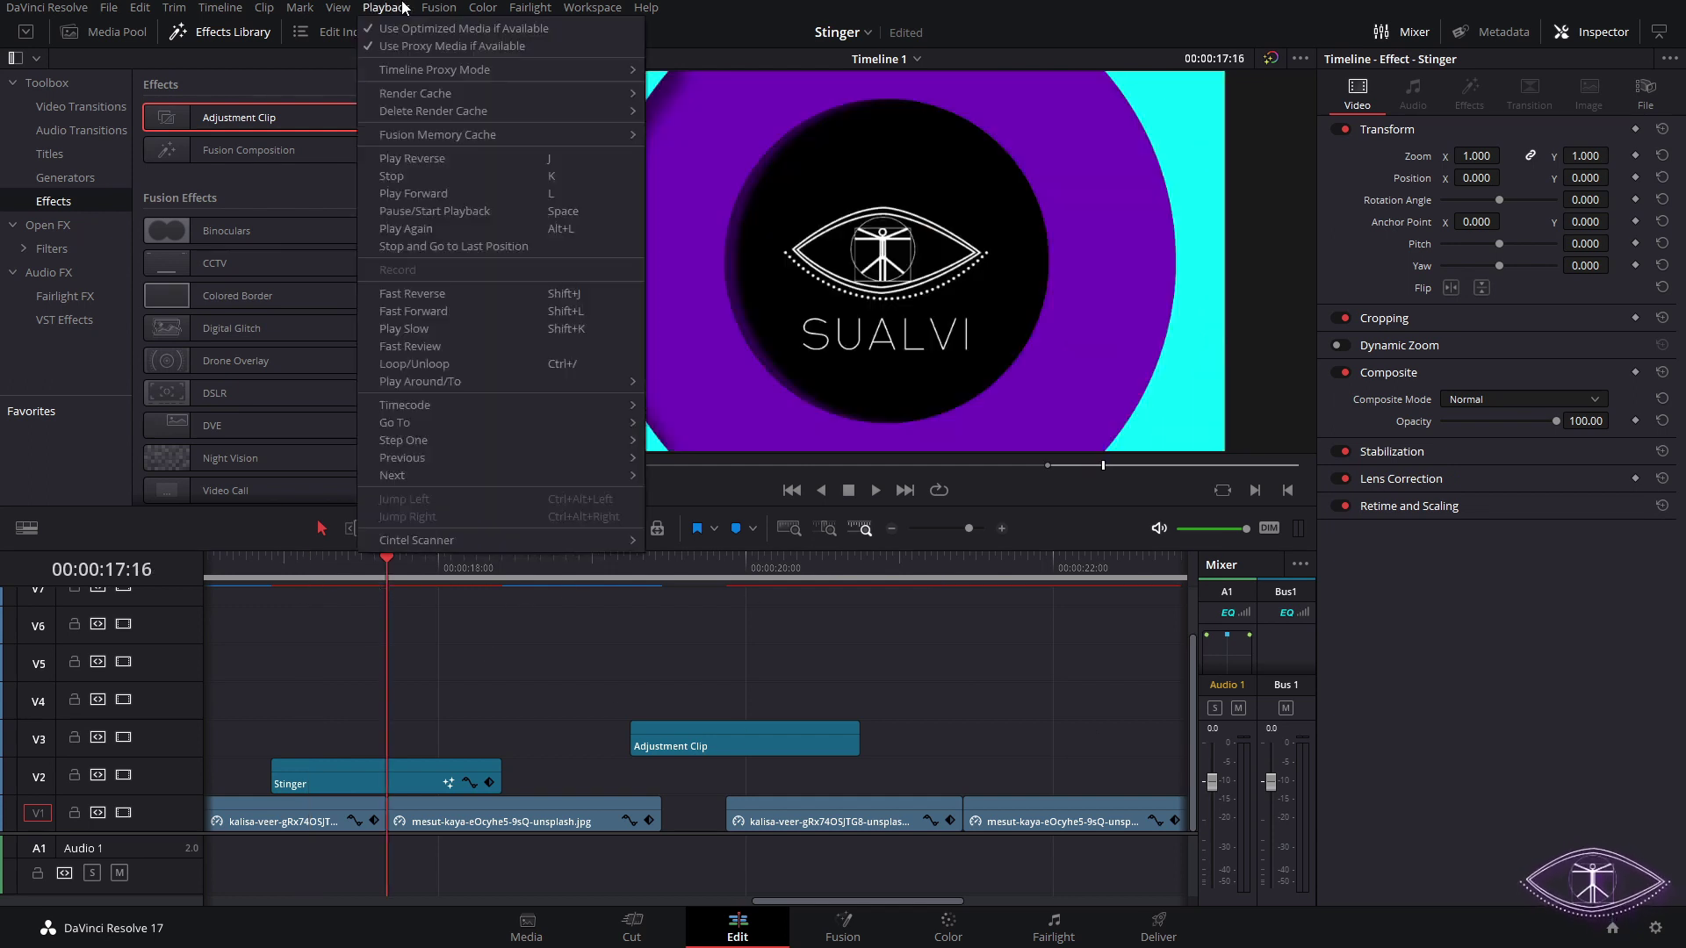
mouse_move(415, 102)
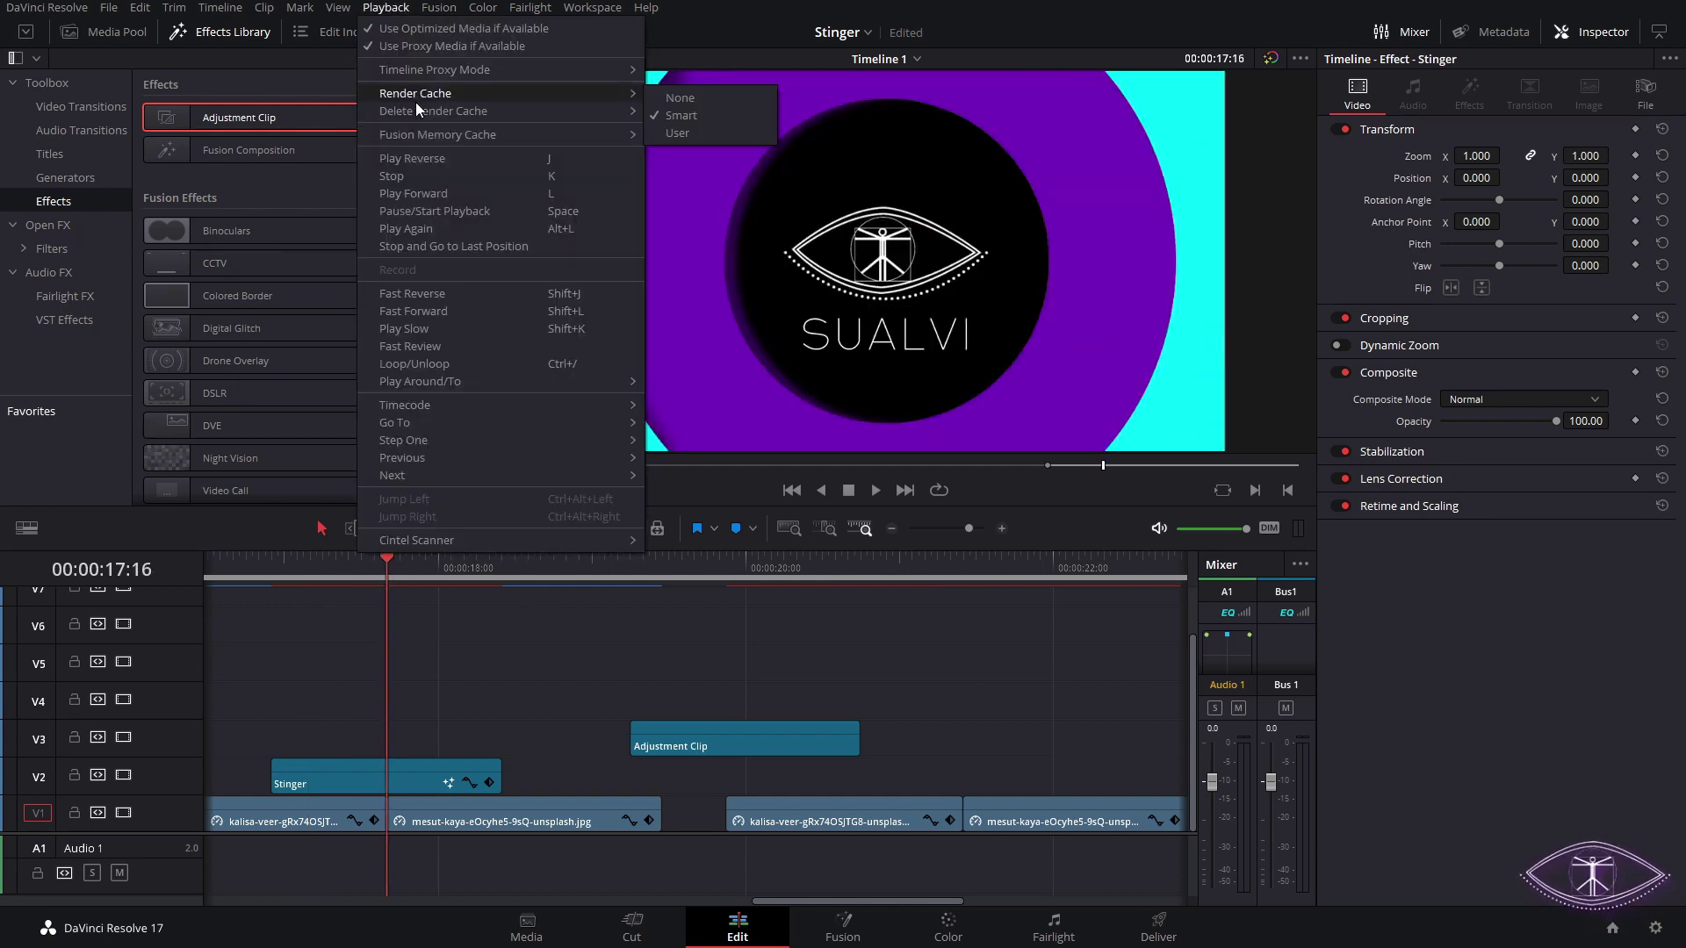
left_click(683, 133)
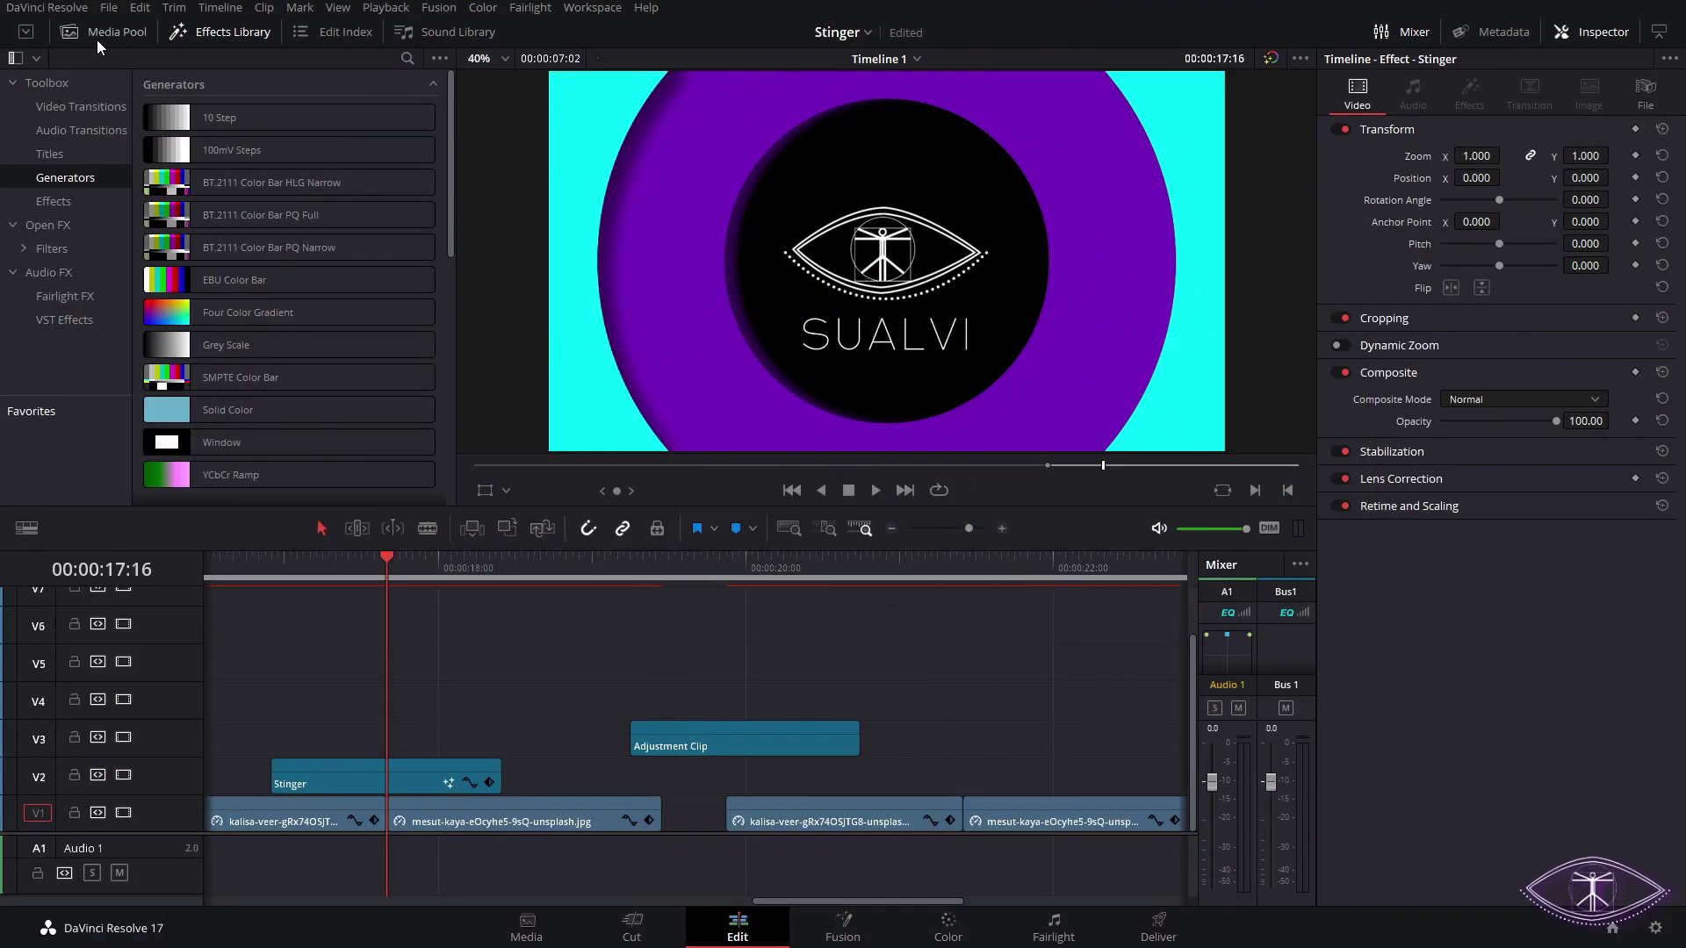
- Store the trimmed Adjustment Clip from the timeline in the media pool's STINGER FUSI... bin
left_click(106, 40)
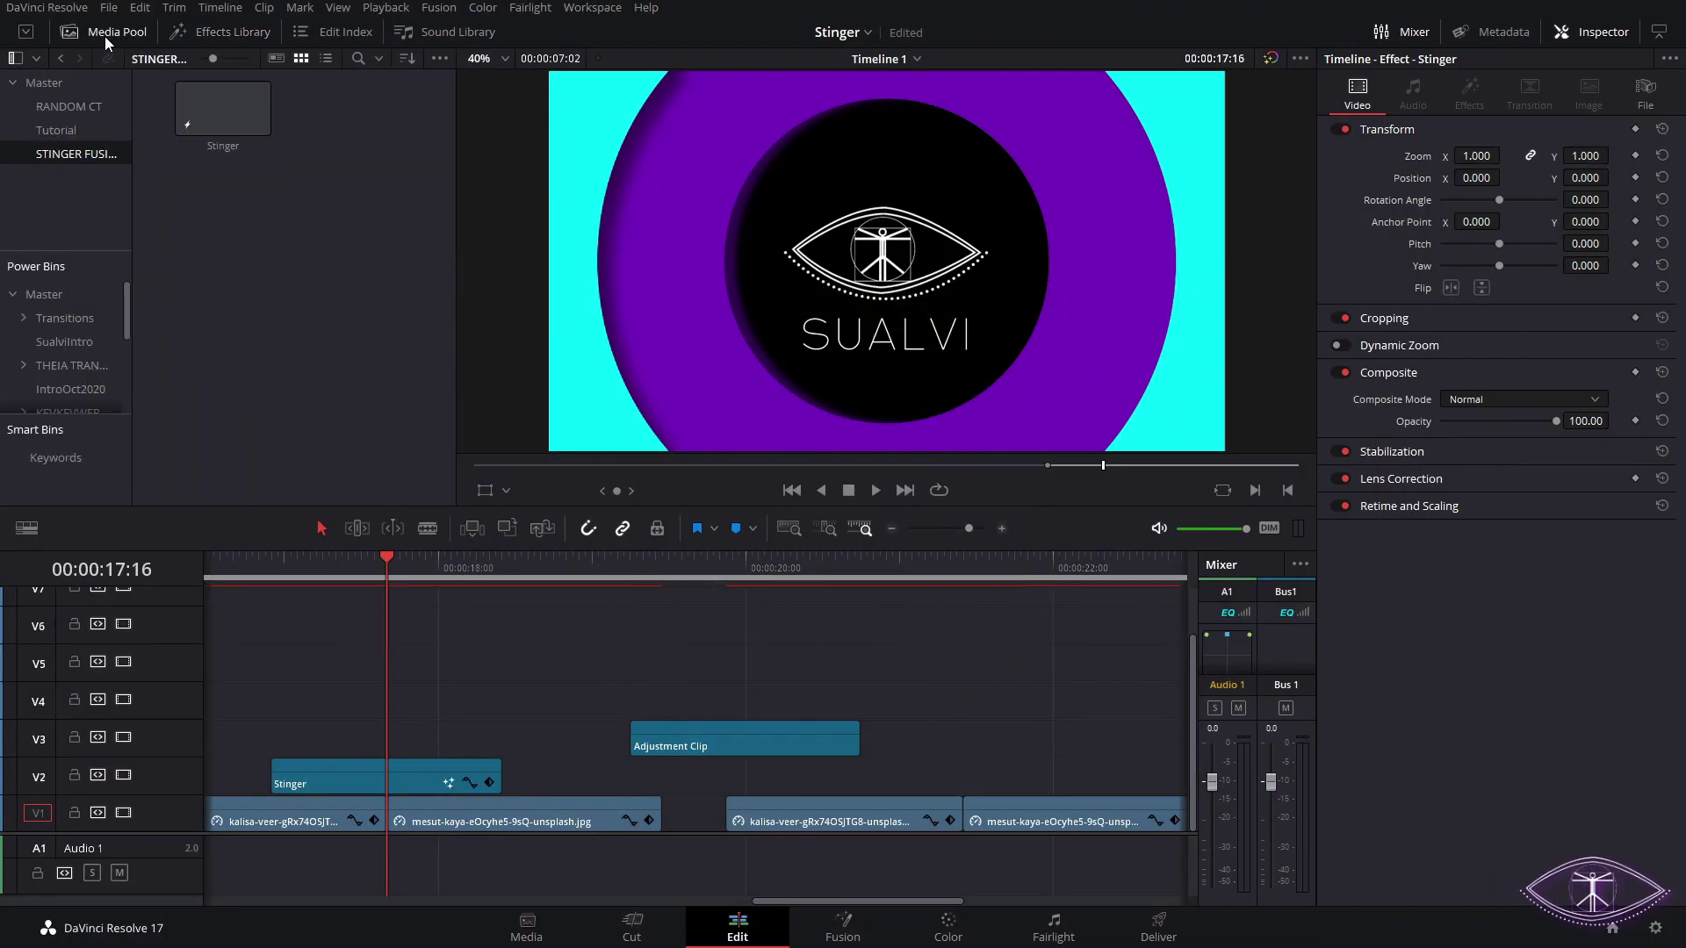
left_click(794, 727)
left_click_drag(796, 727, 771, 689)
left_click_drag(598, 542, 397, 408)
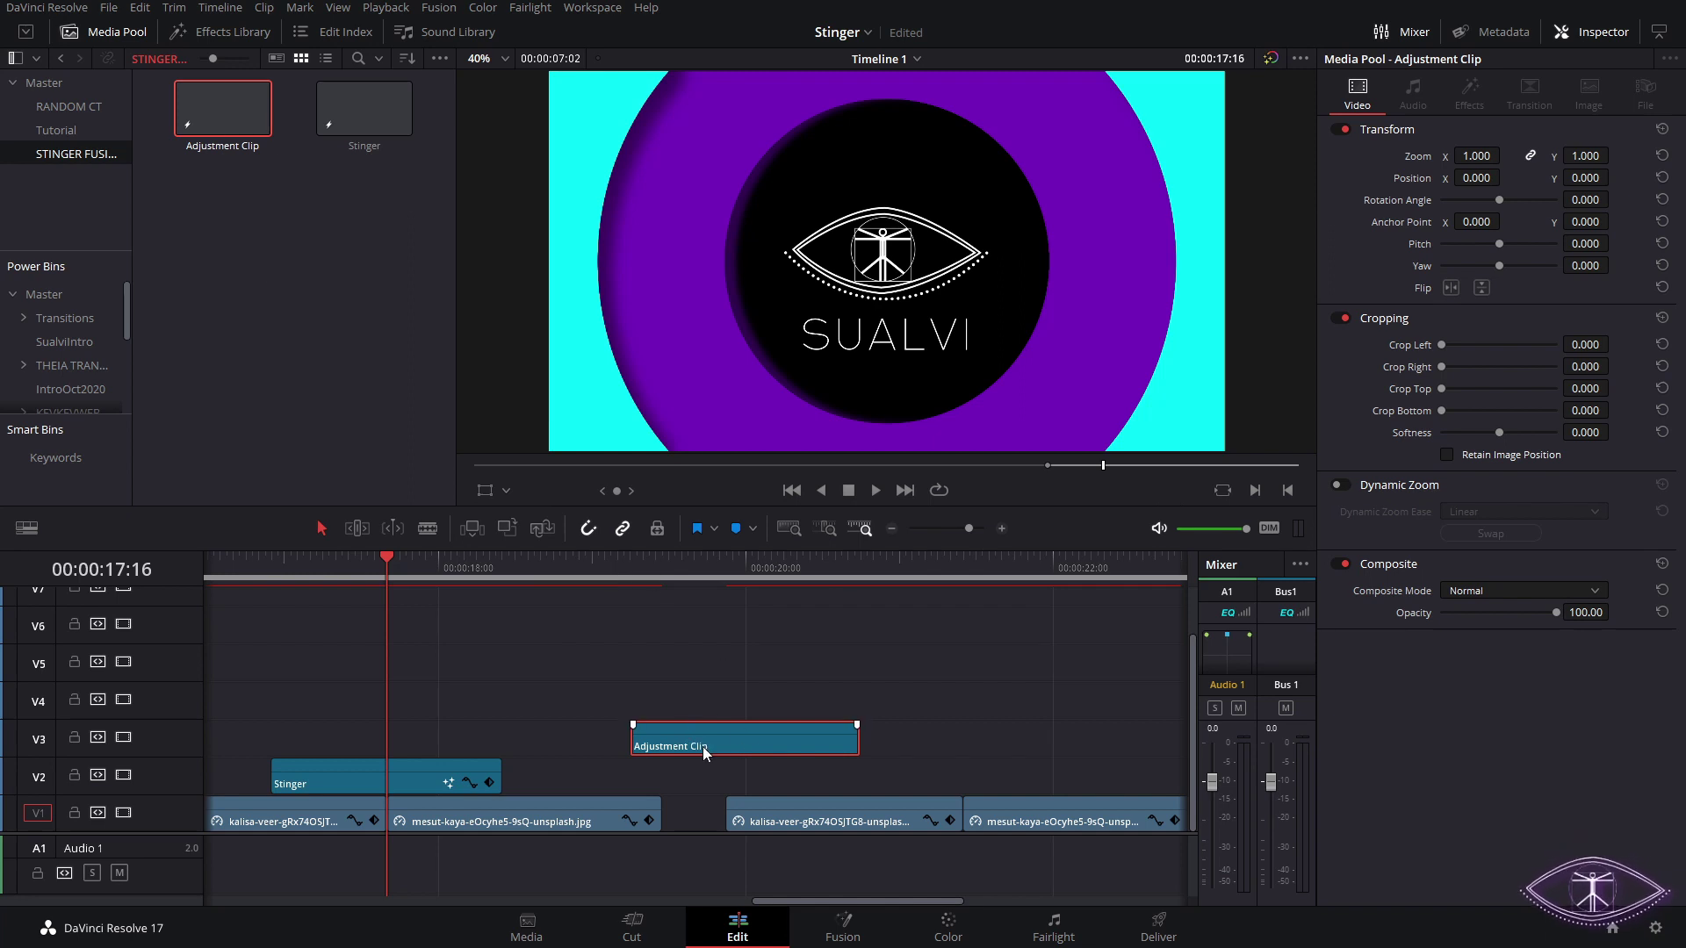
- Rename the Adjustment Clip in the media pool as Stinger2Tutoorial
left_click(193, 134)
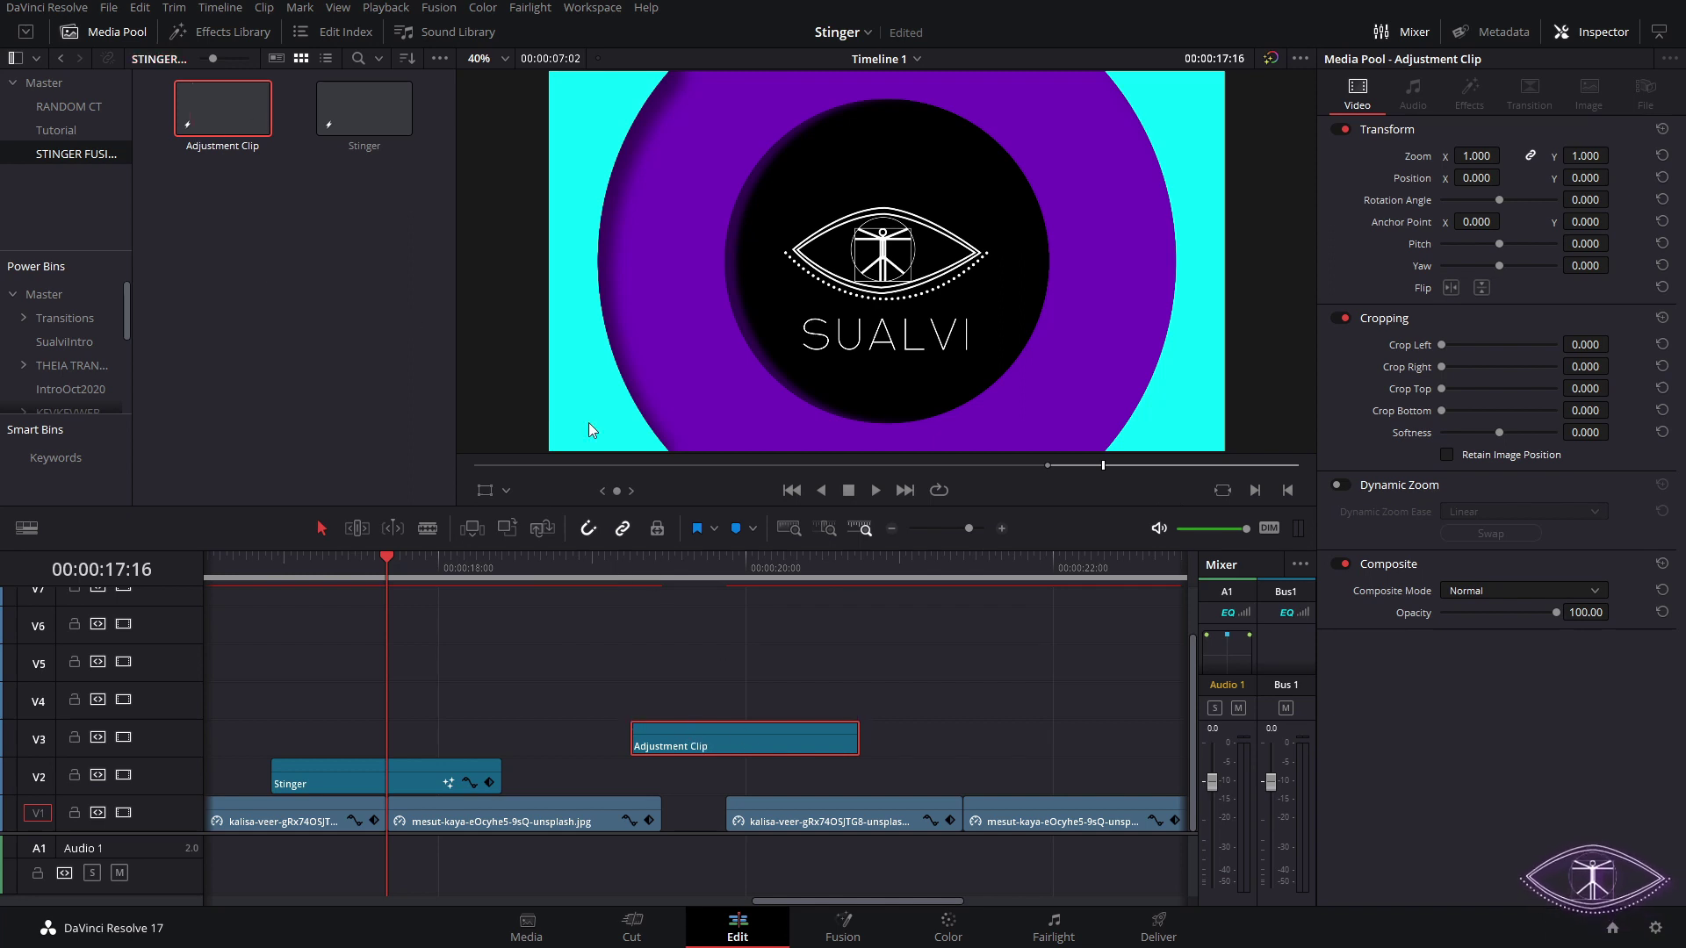
key("F2")
type("s")
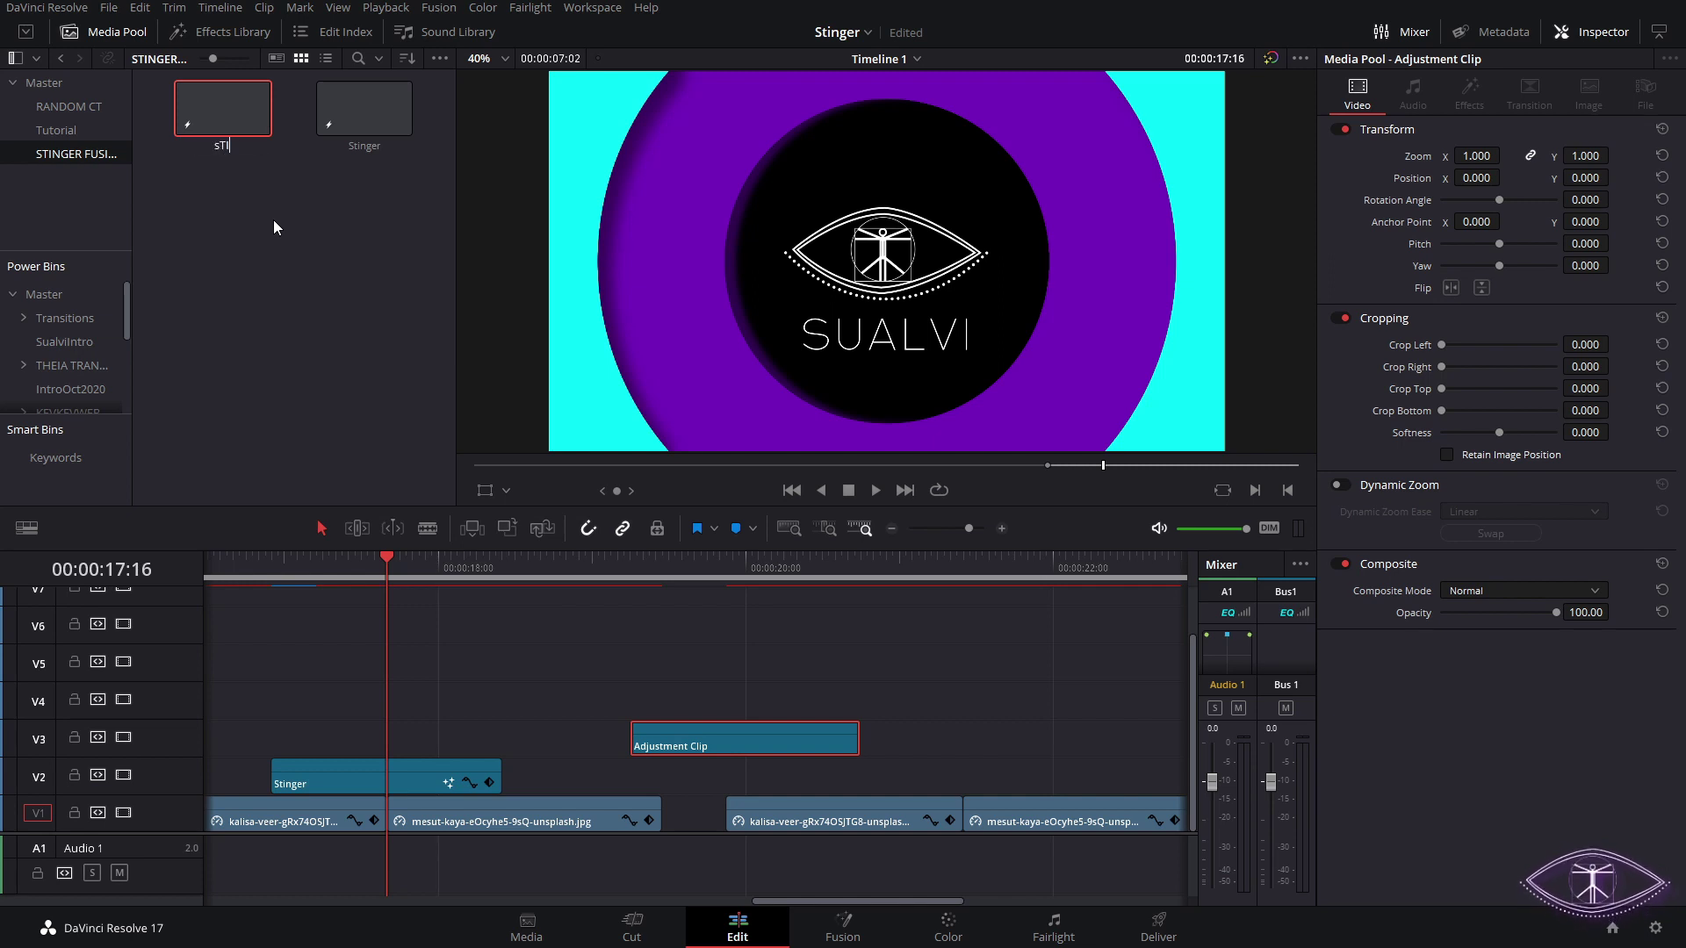
type("tinger")
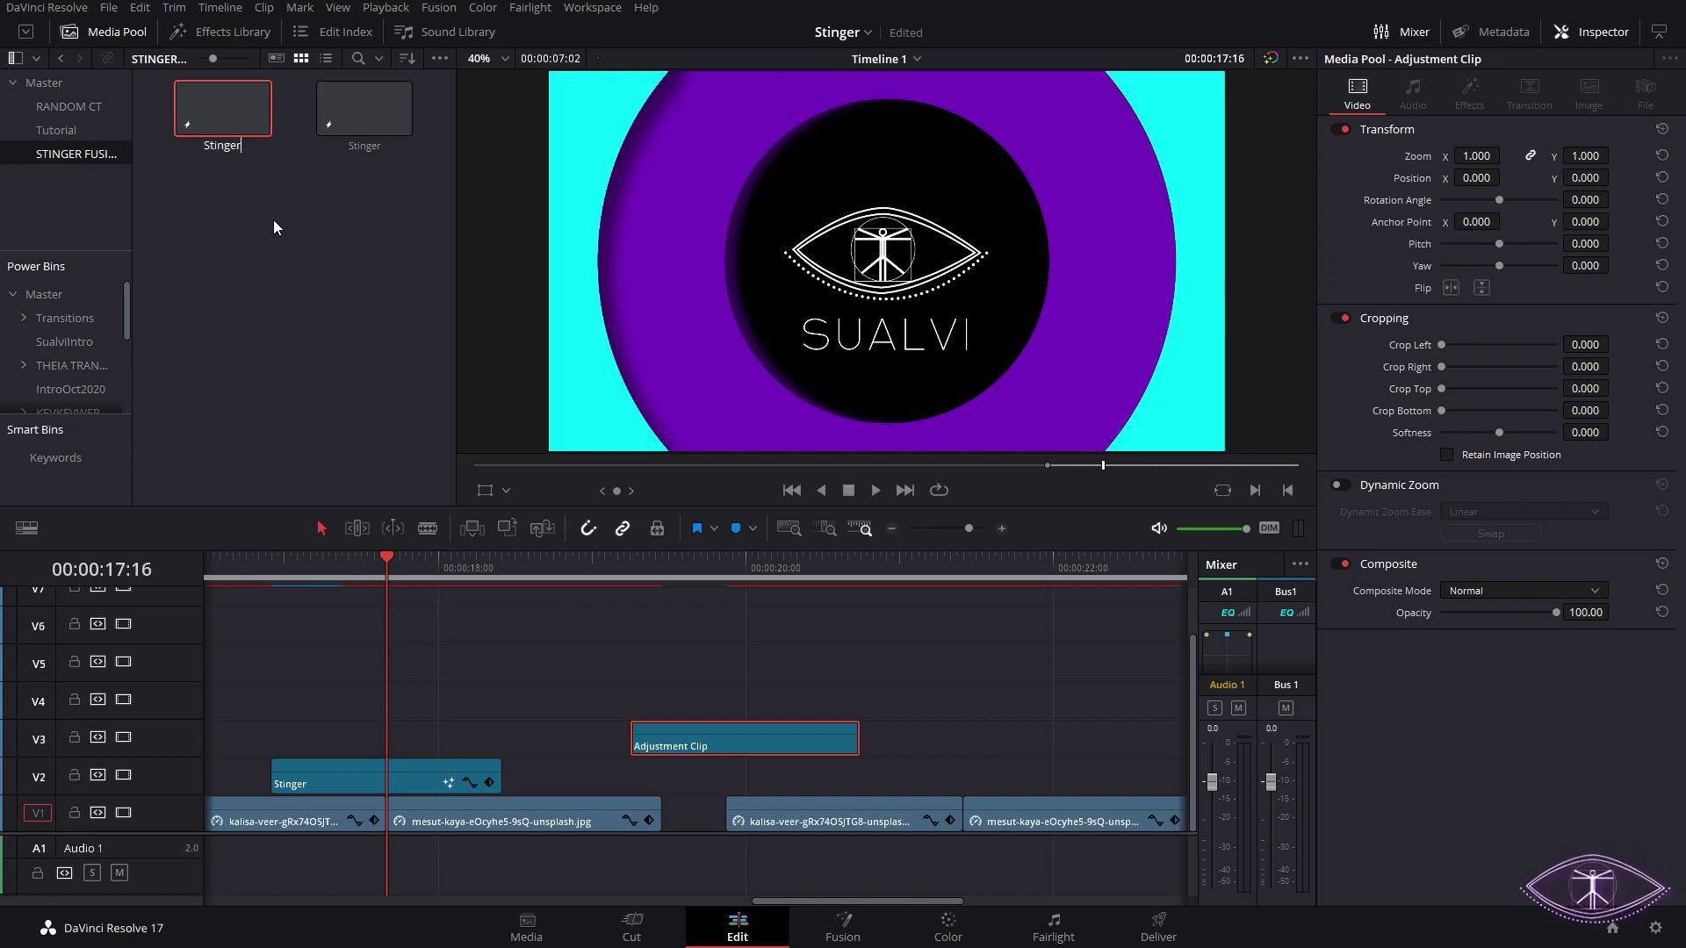
type("2Tutoorial")
key("Return")
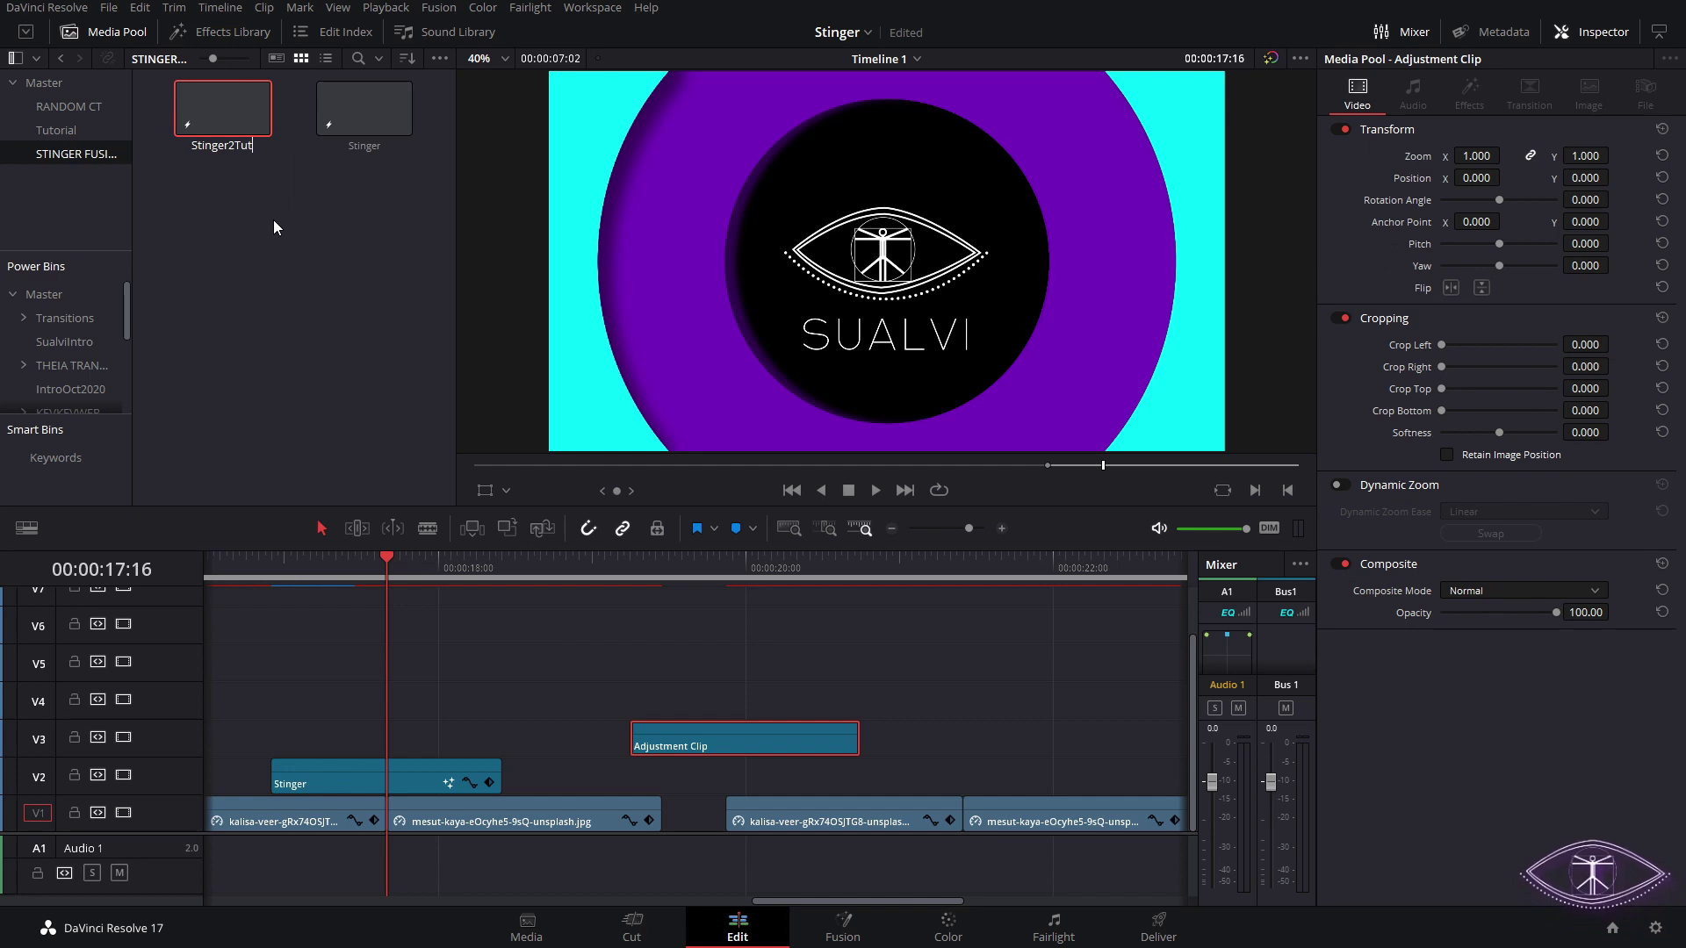
- Replace the timeline's Adjustment Clip with Stinger2Tutoorial on V2, centred over the cut between the copied photos, and move the playhead to that cut
left_click(790, 739)
key("Delete")
left_click_drag(222, 110, 983, 771)
left_click(963, 567)
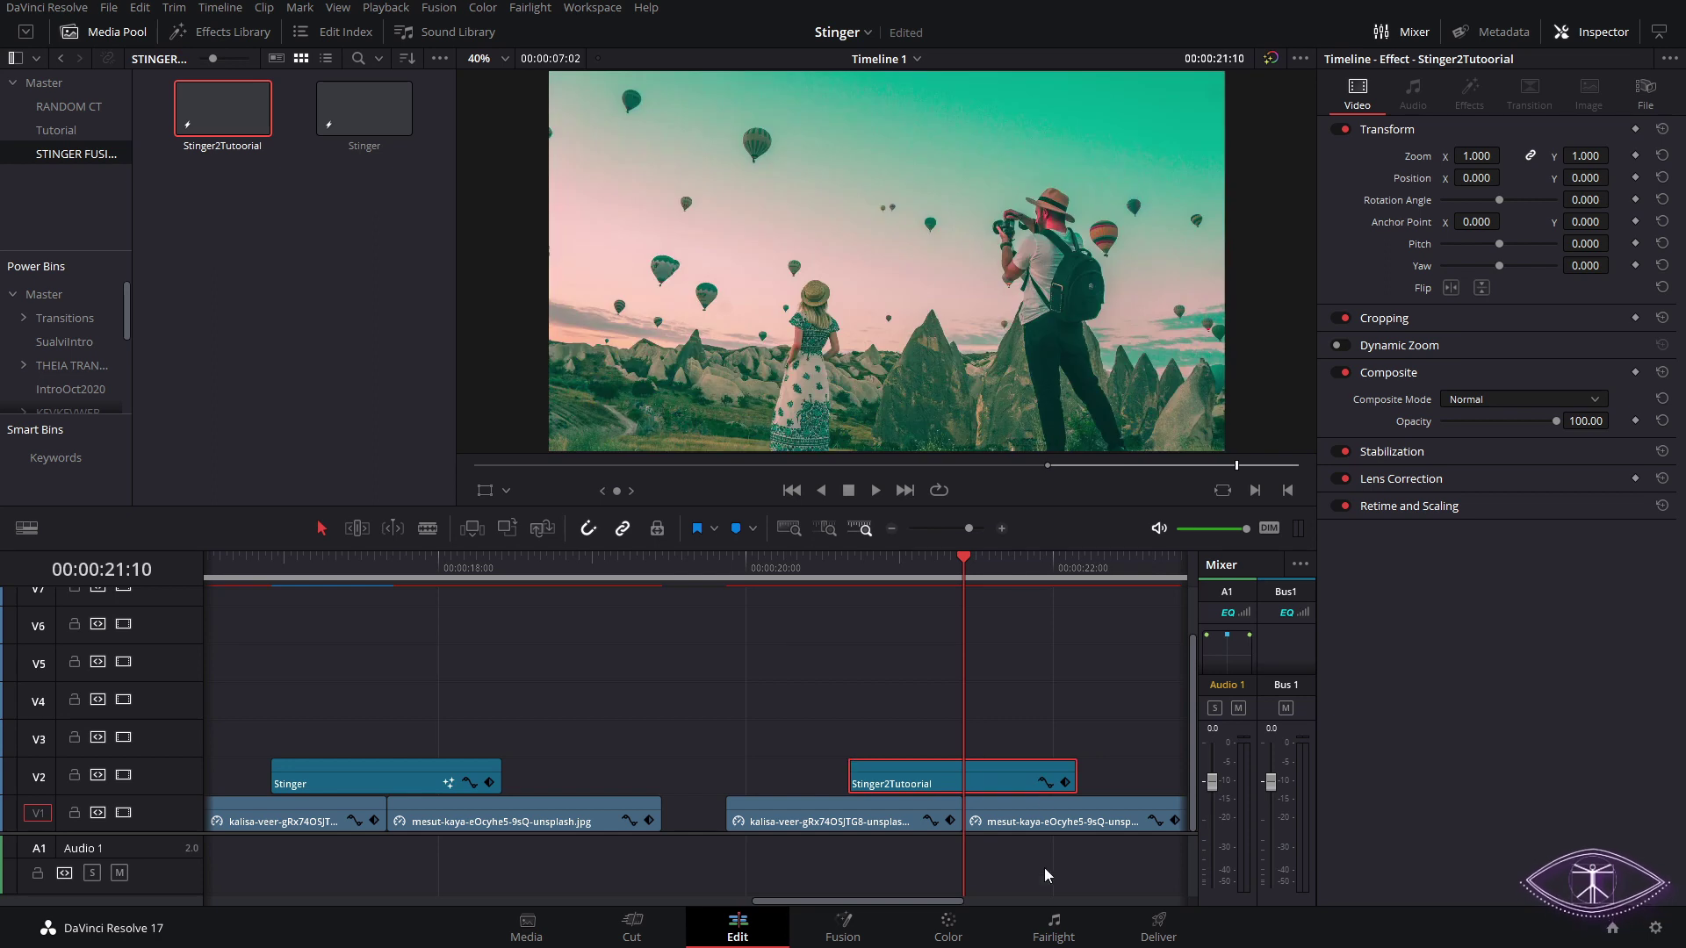
- Open the Stinger2Tutoorial clip in the Fusion page and turn off High Quality rendering
right_click(914, 777)
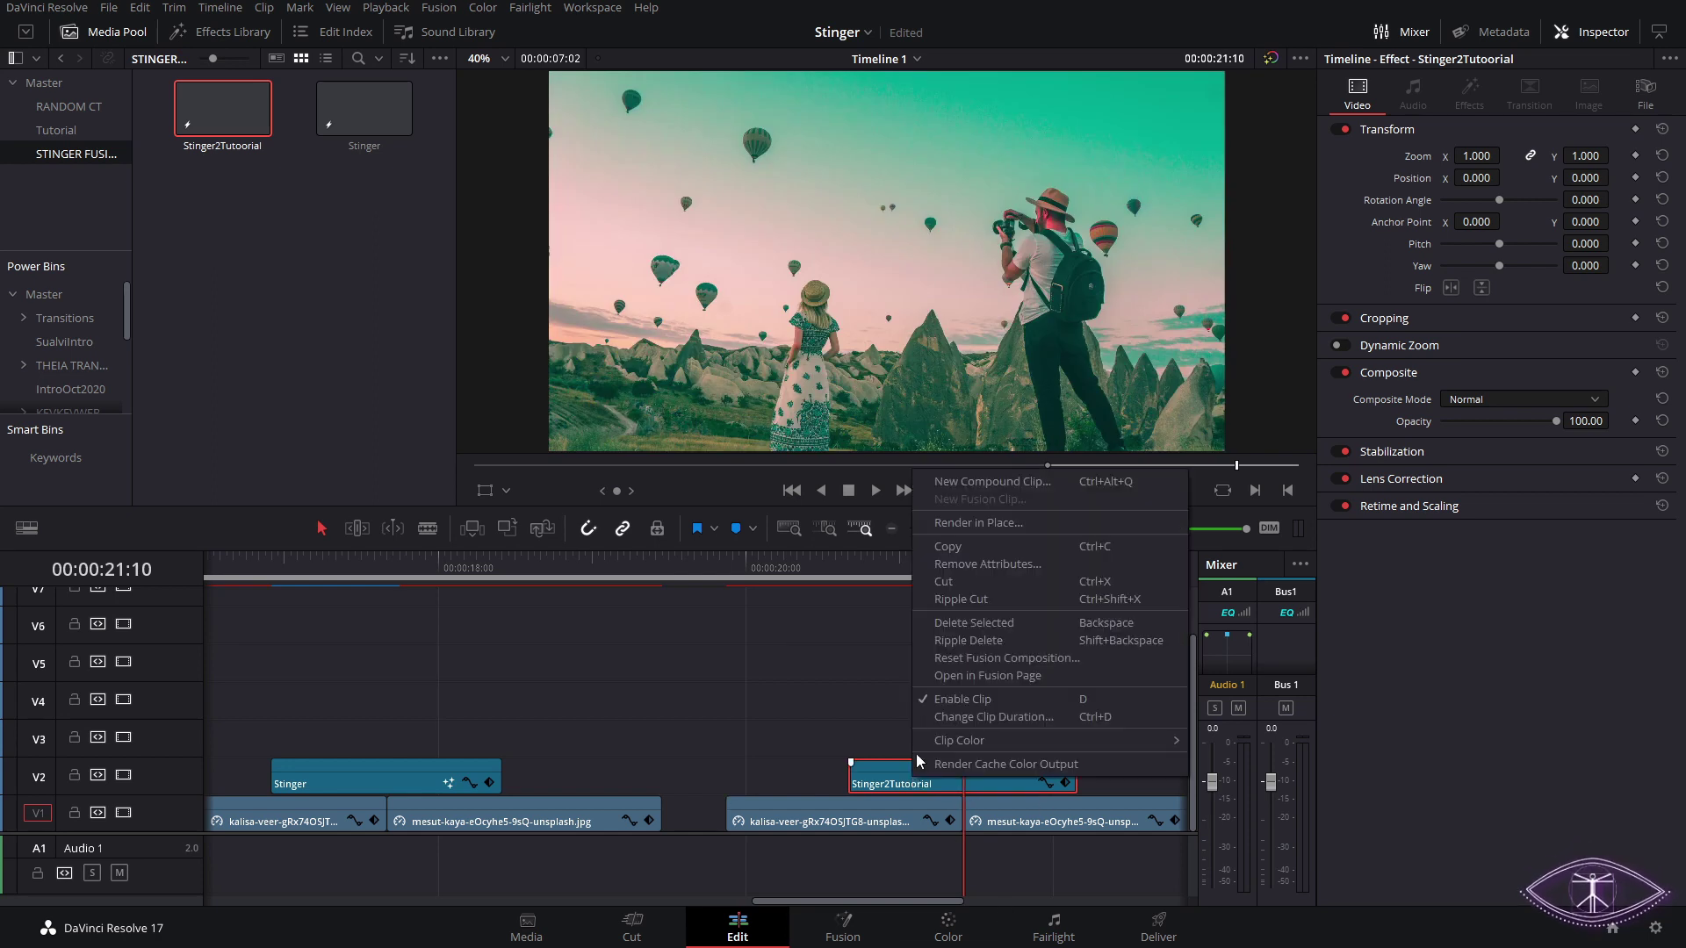
left_click(983, 676)
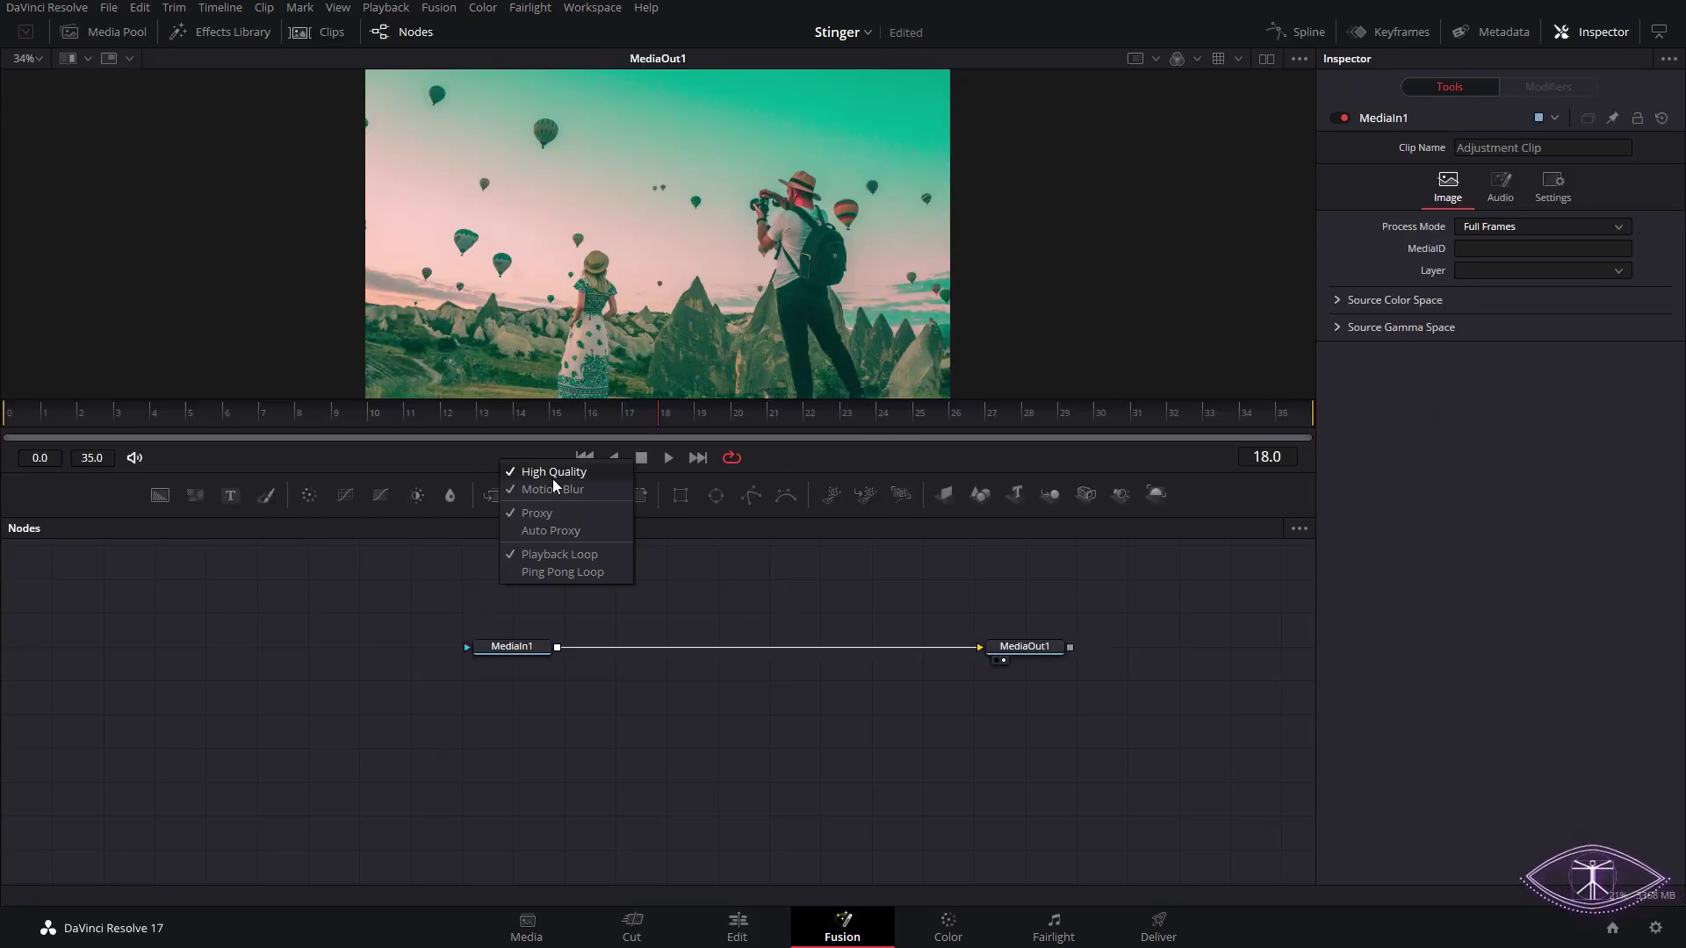
left_click(553, 474)
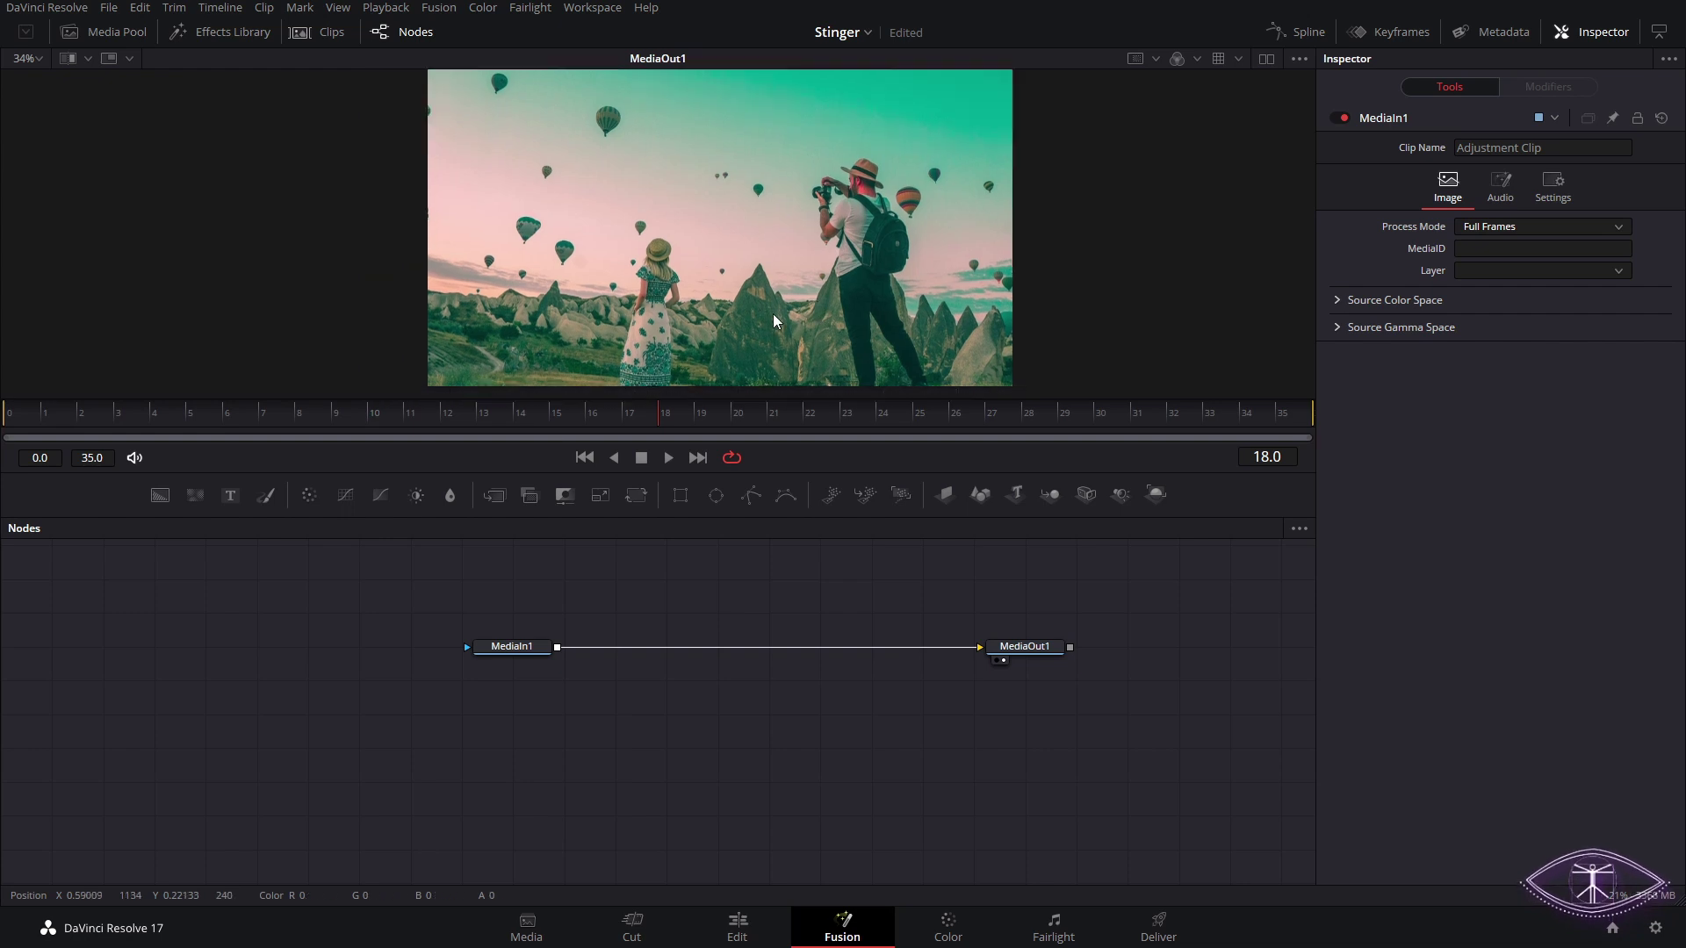
- Merge a Background node over MediaIn1, placing Merge1 in line with the media nodes and Background1 above it
scroll(757, 302, "down", 1)
scroll(757, 302, "up", 1)
left_click_drag(494, 651, 339, 664)
left_click_drag(489, 602, 435, 656)
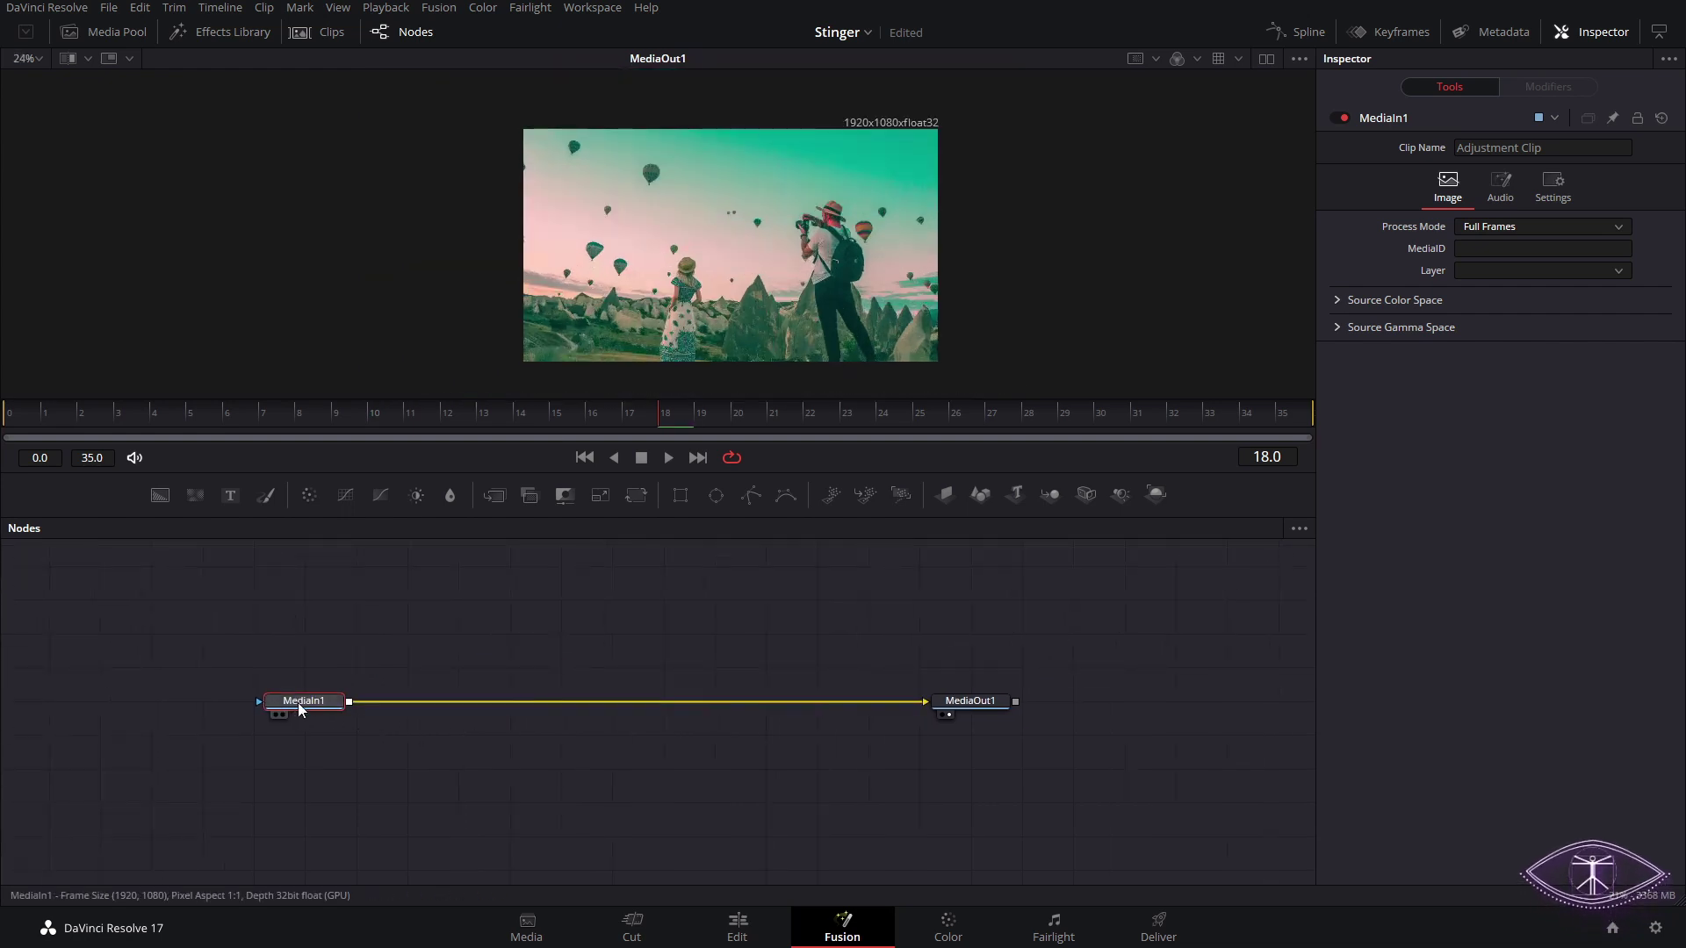
left_click(160, 494)
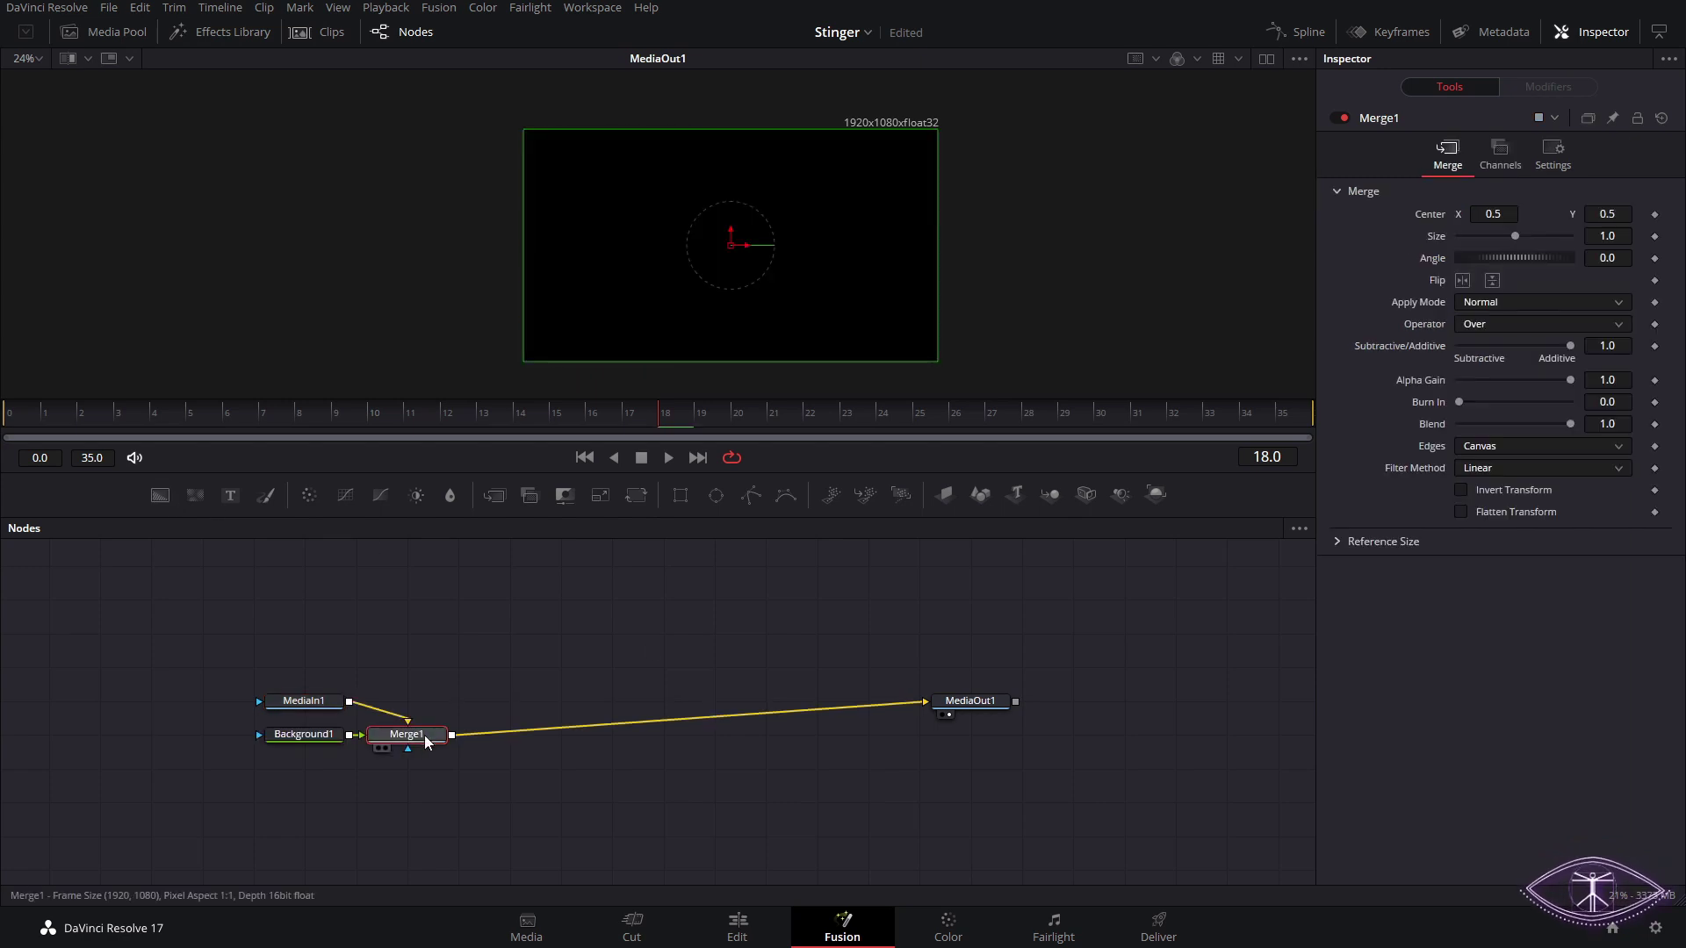
left_click_drag(427, 742, 478, 709)
left_click_drag(298, 741, 452, 640)
left_click(459, 598)
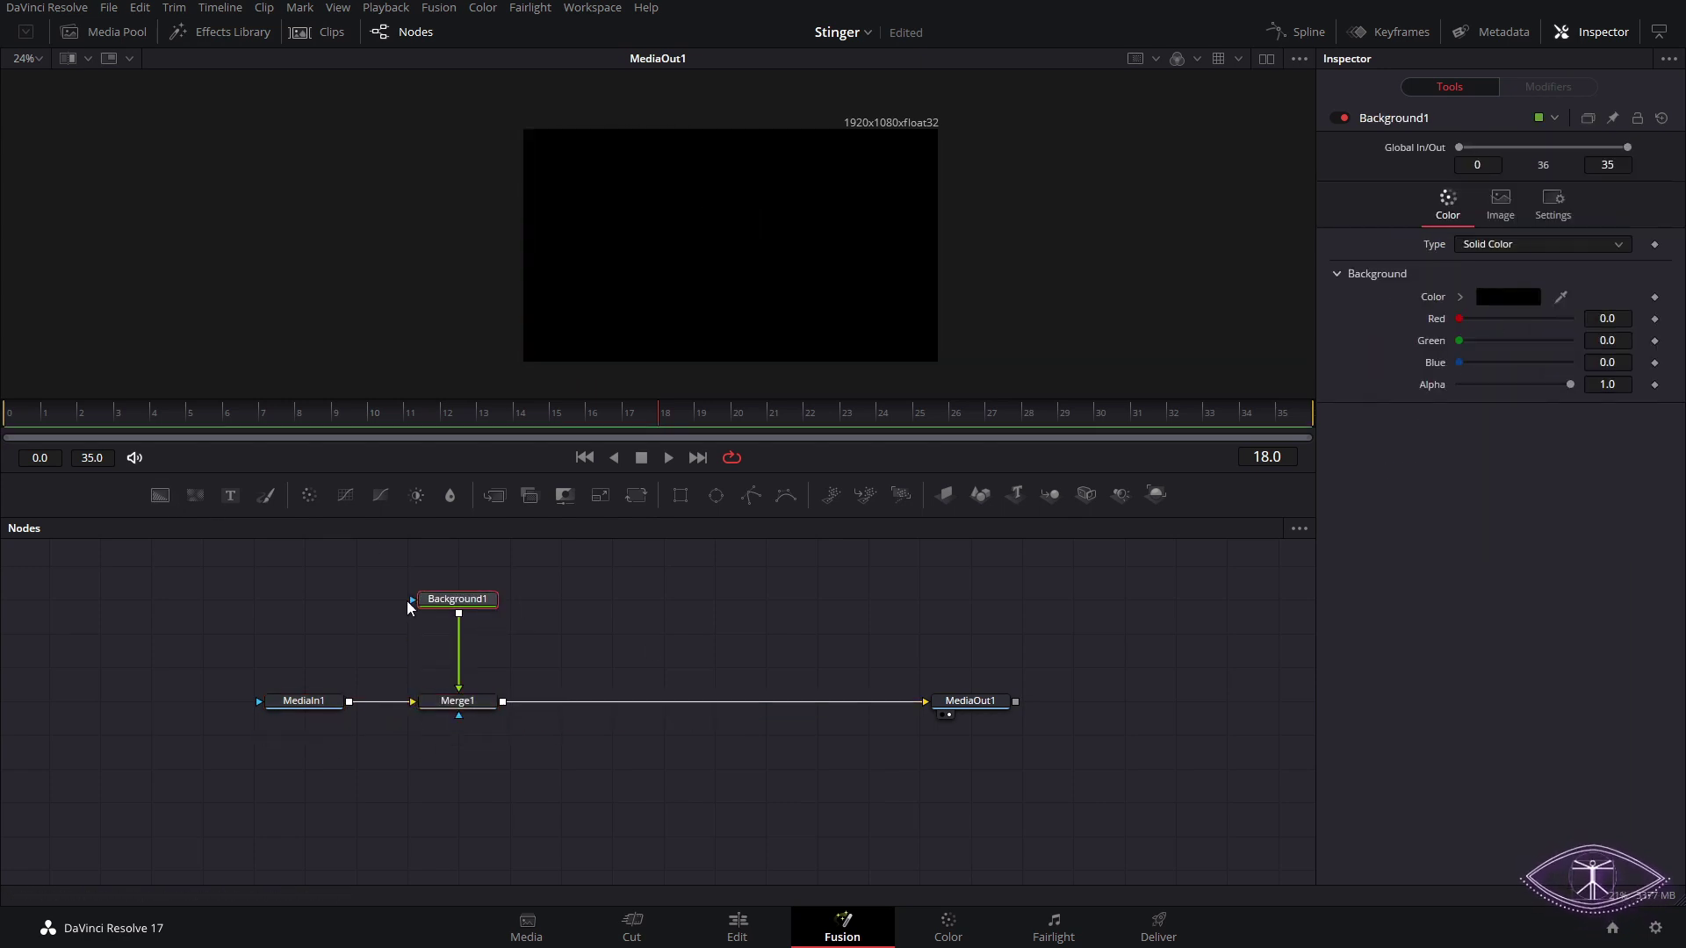
- Mask Background1 with a non-solid ellipse, using a border width of about 0.19 and a width and height of about 0.99
left_click(716, 495)
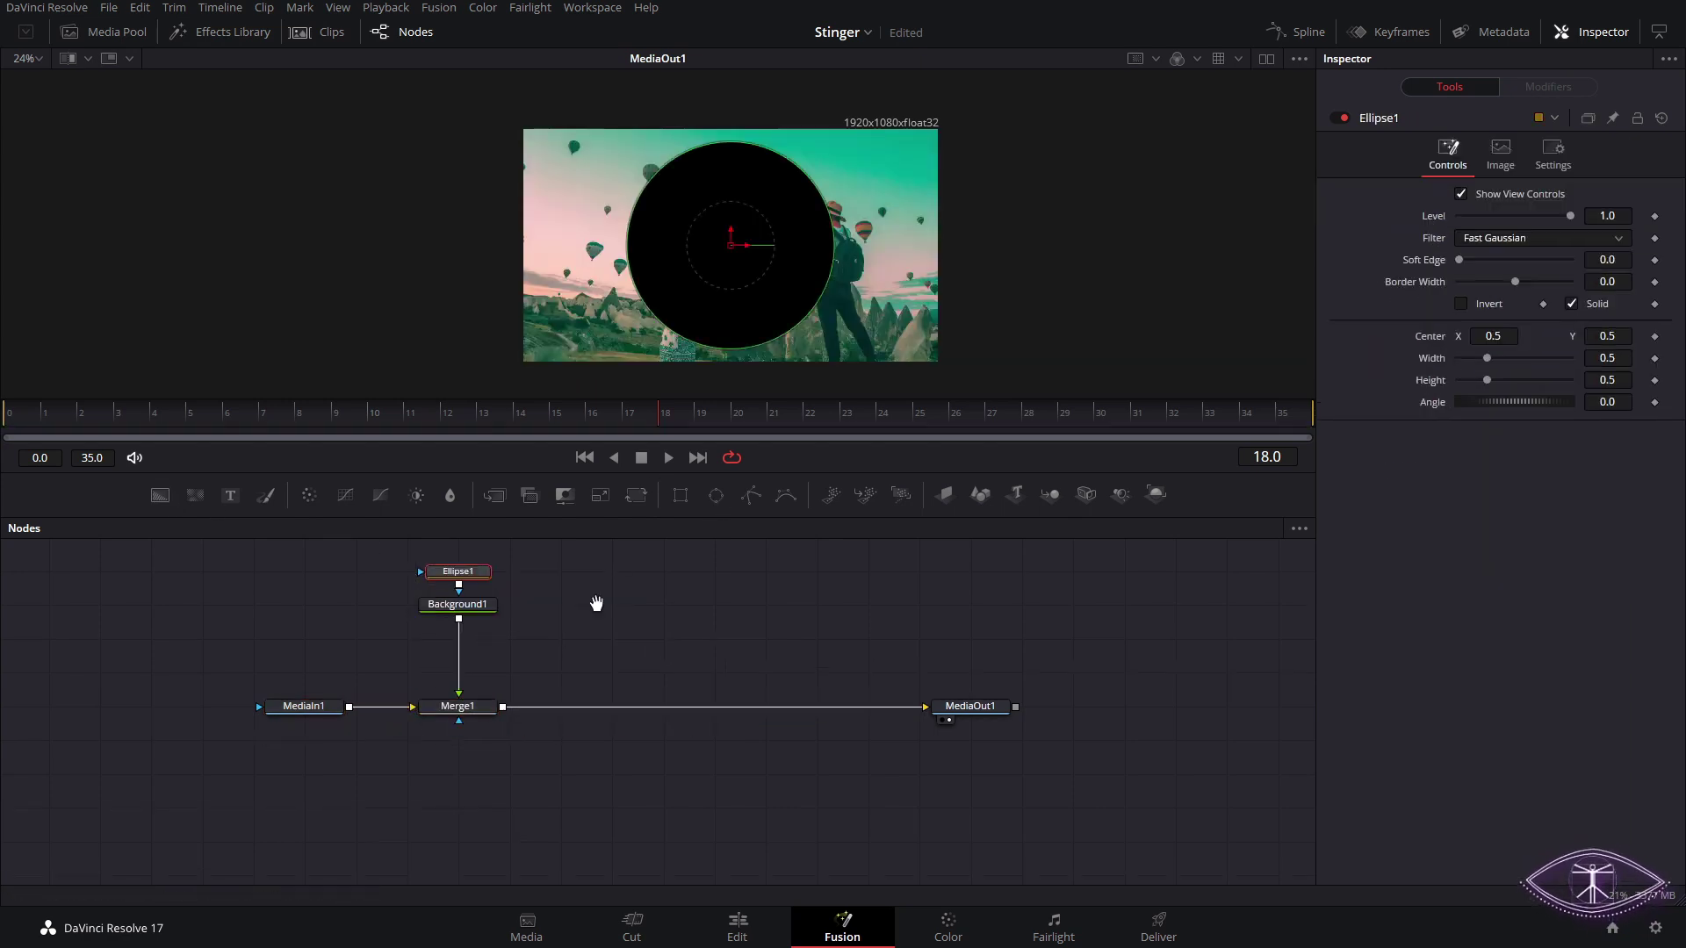
left_click(1590, 308)
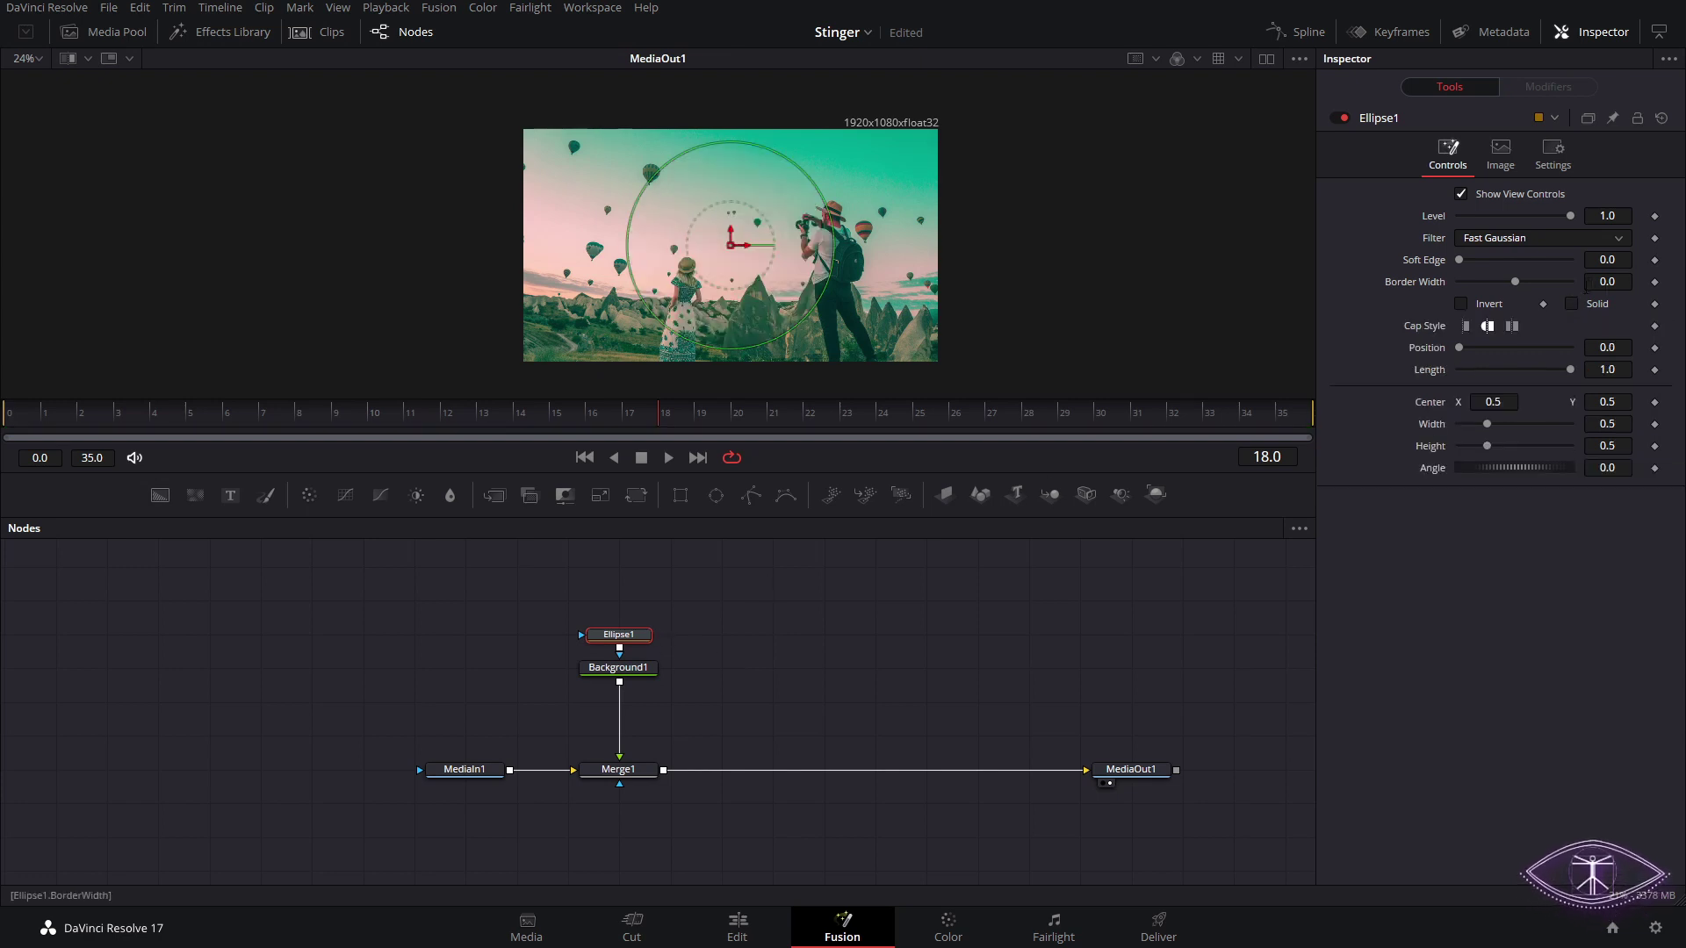
left_click_drag(1595, 287, 1679, 281)
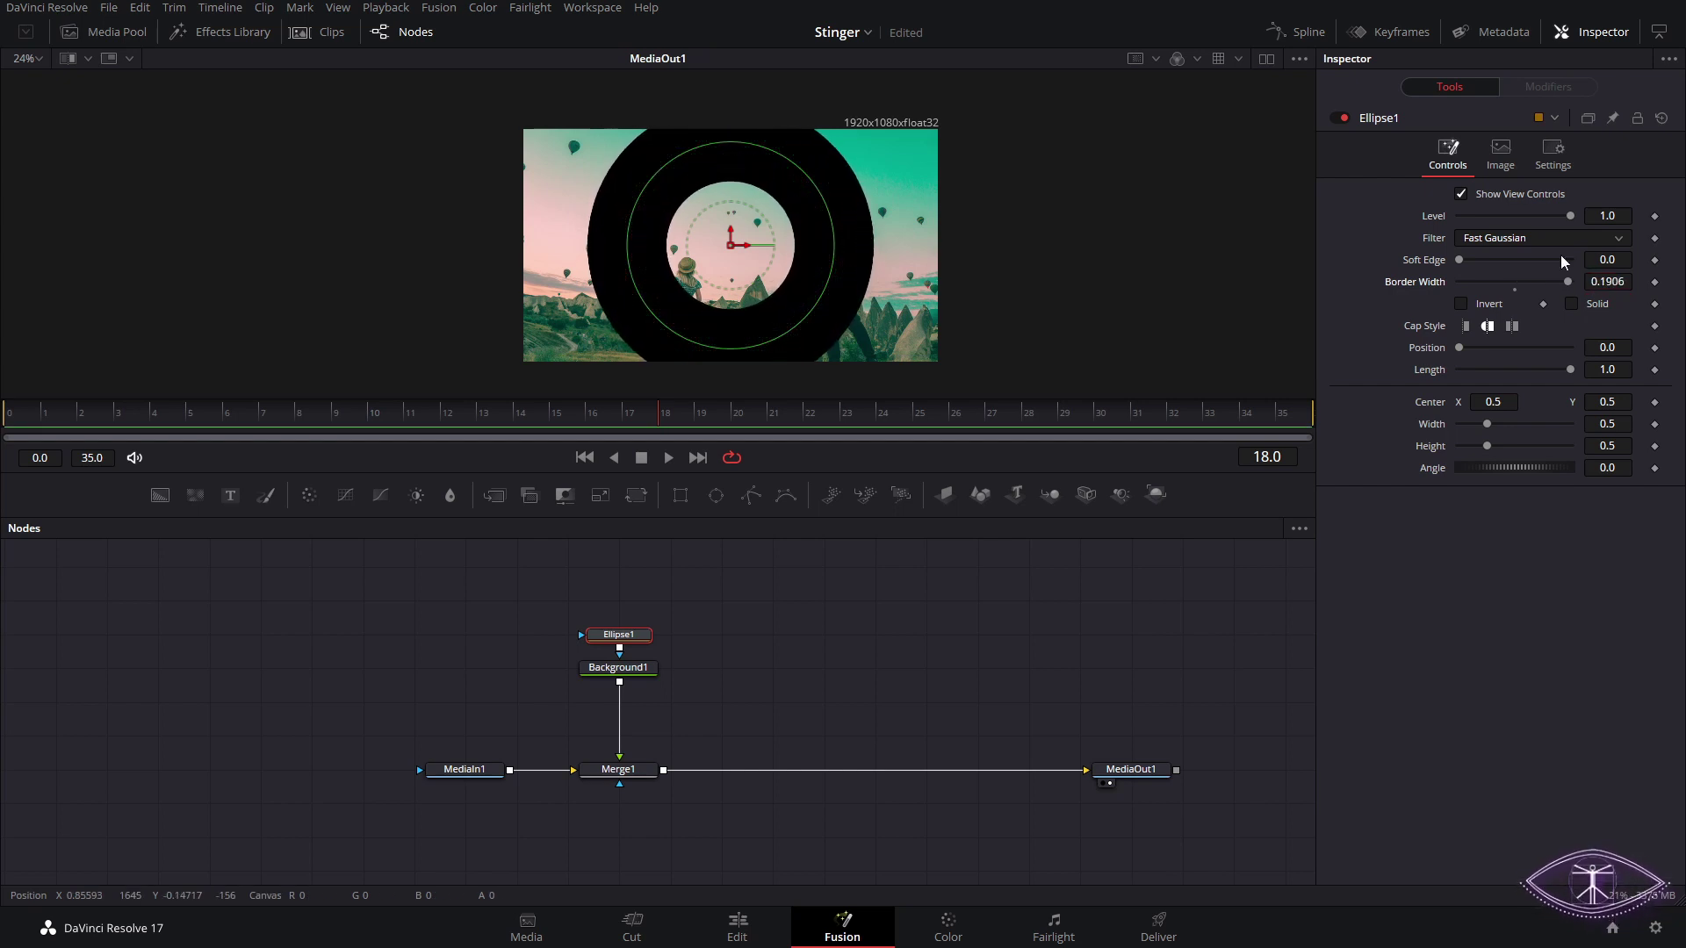
left_click_drag(803, 319, 905, 361)
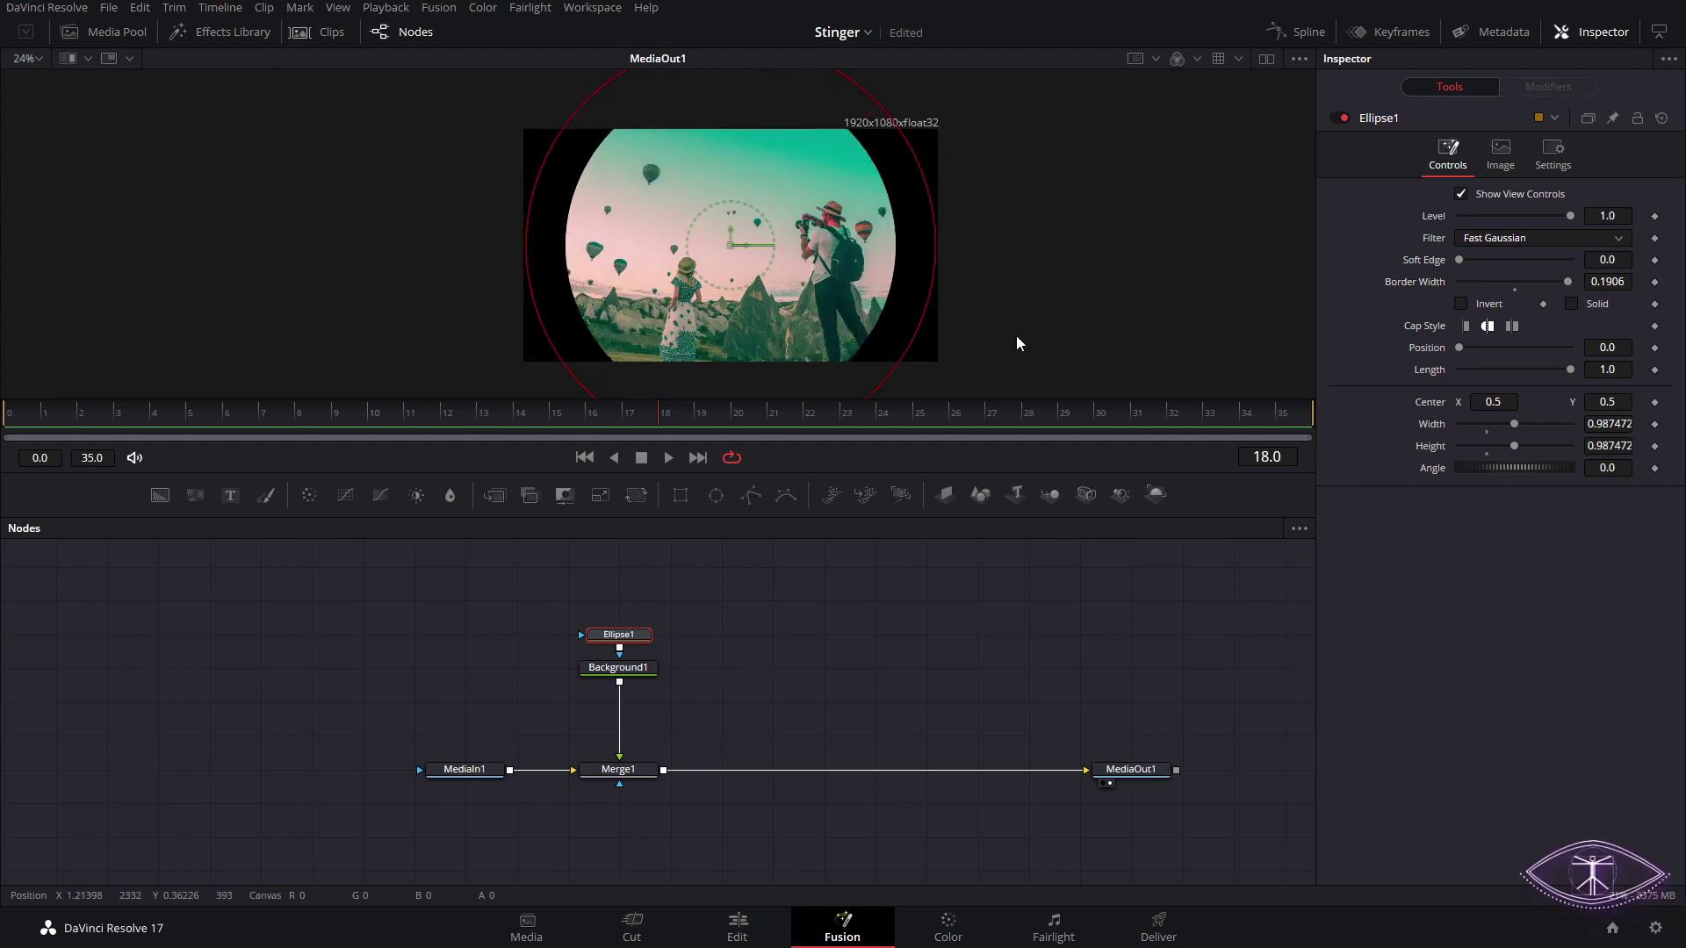
- Move to frame 12 and link Ellipse1's Height to its Width with an expression
left_click(445, 410)
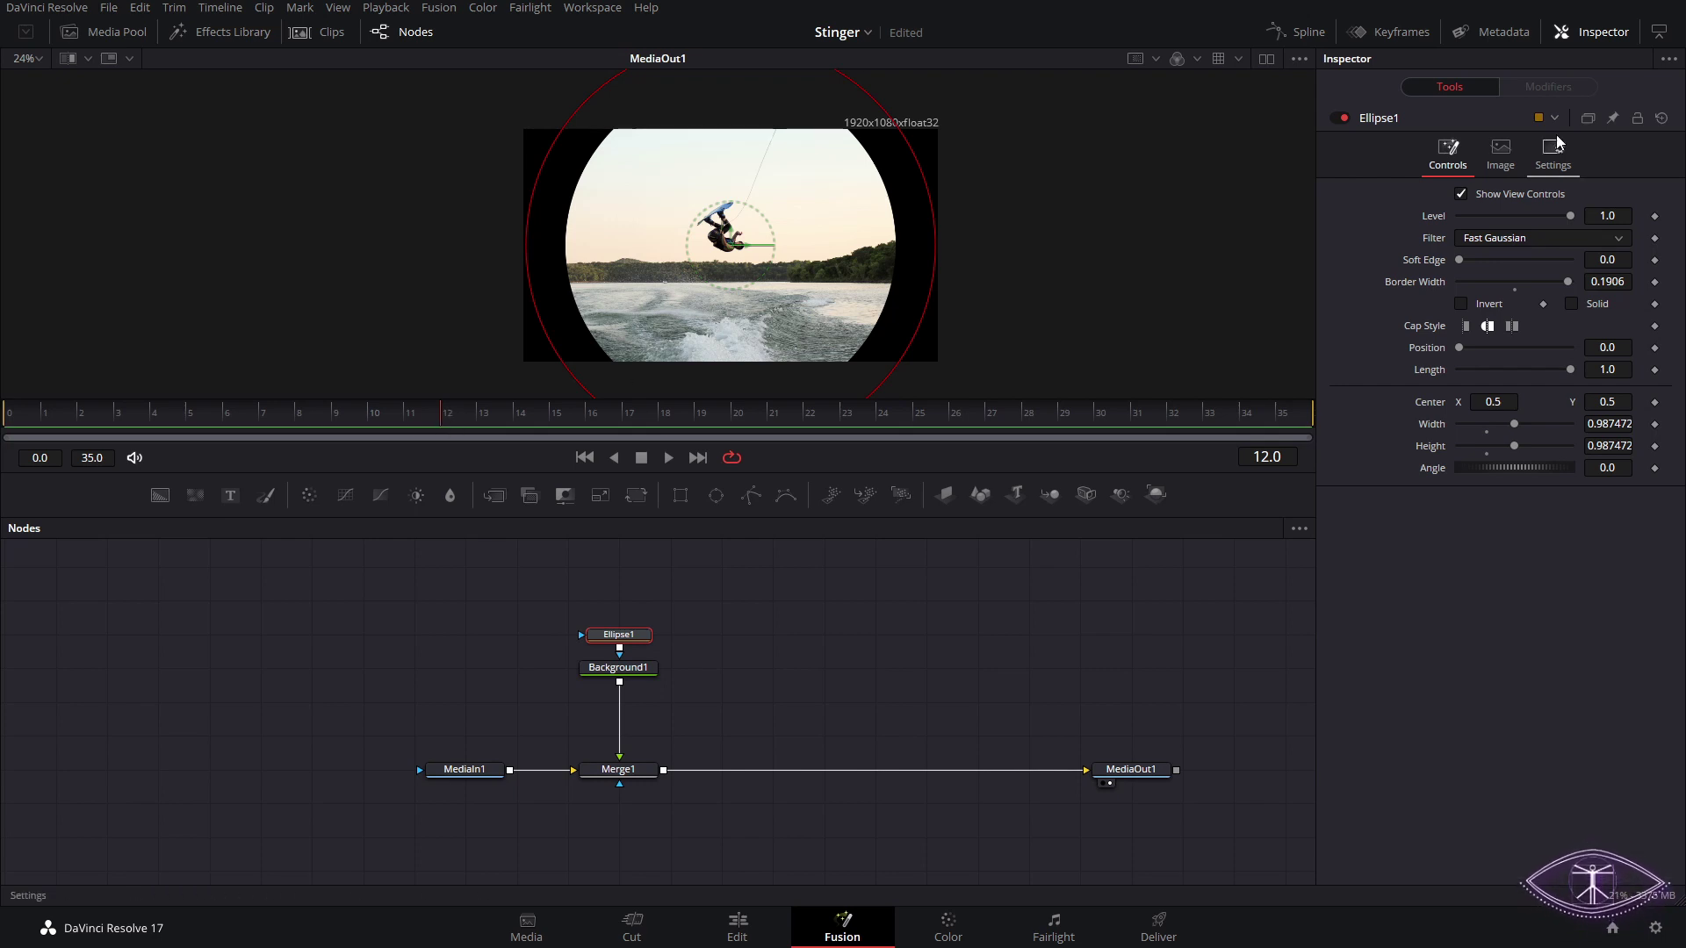
right_click(1433, 453)
left_click(1500, 655)
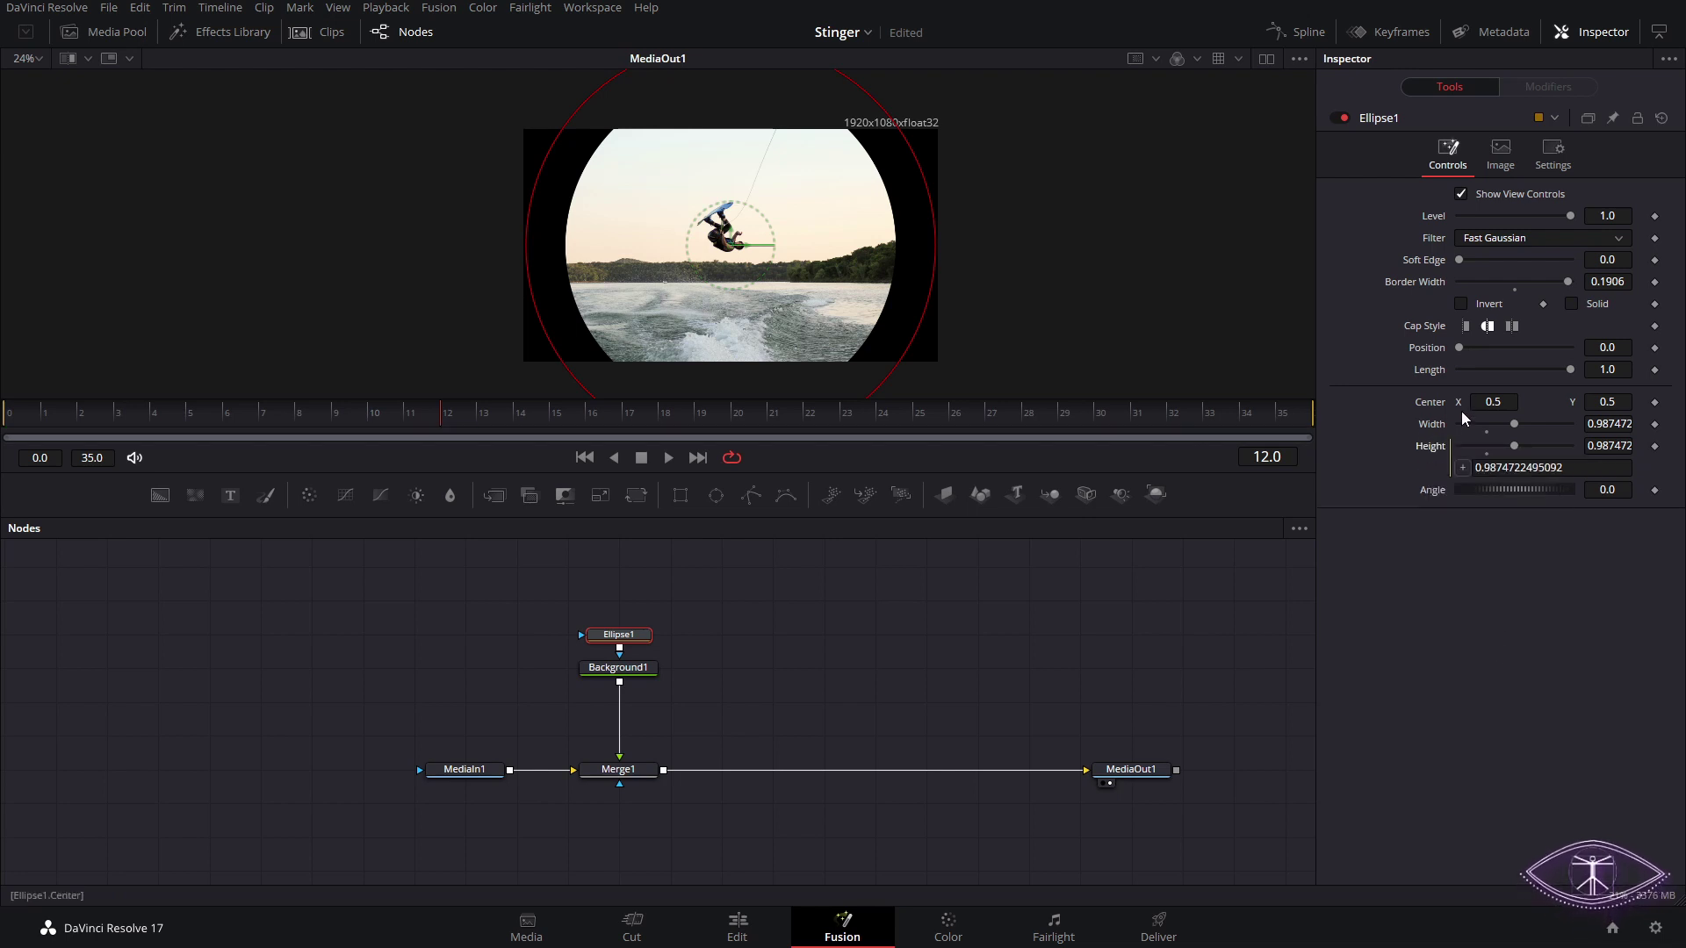
left_click_drag(1461, 468, 1508, 427)
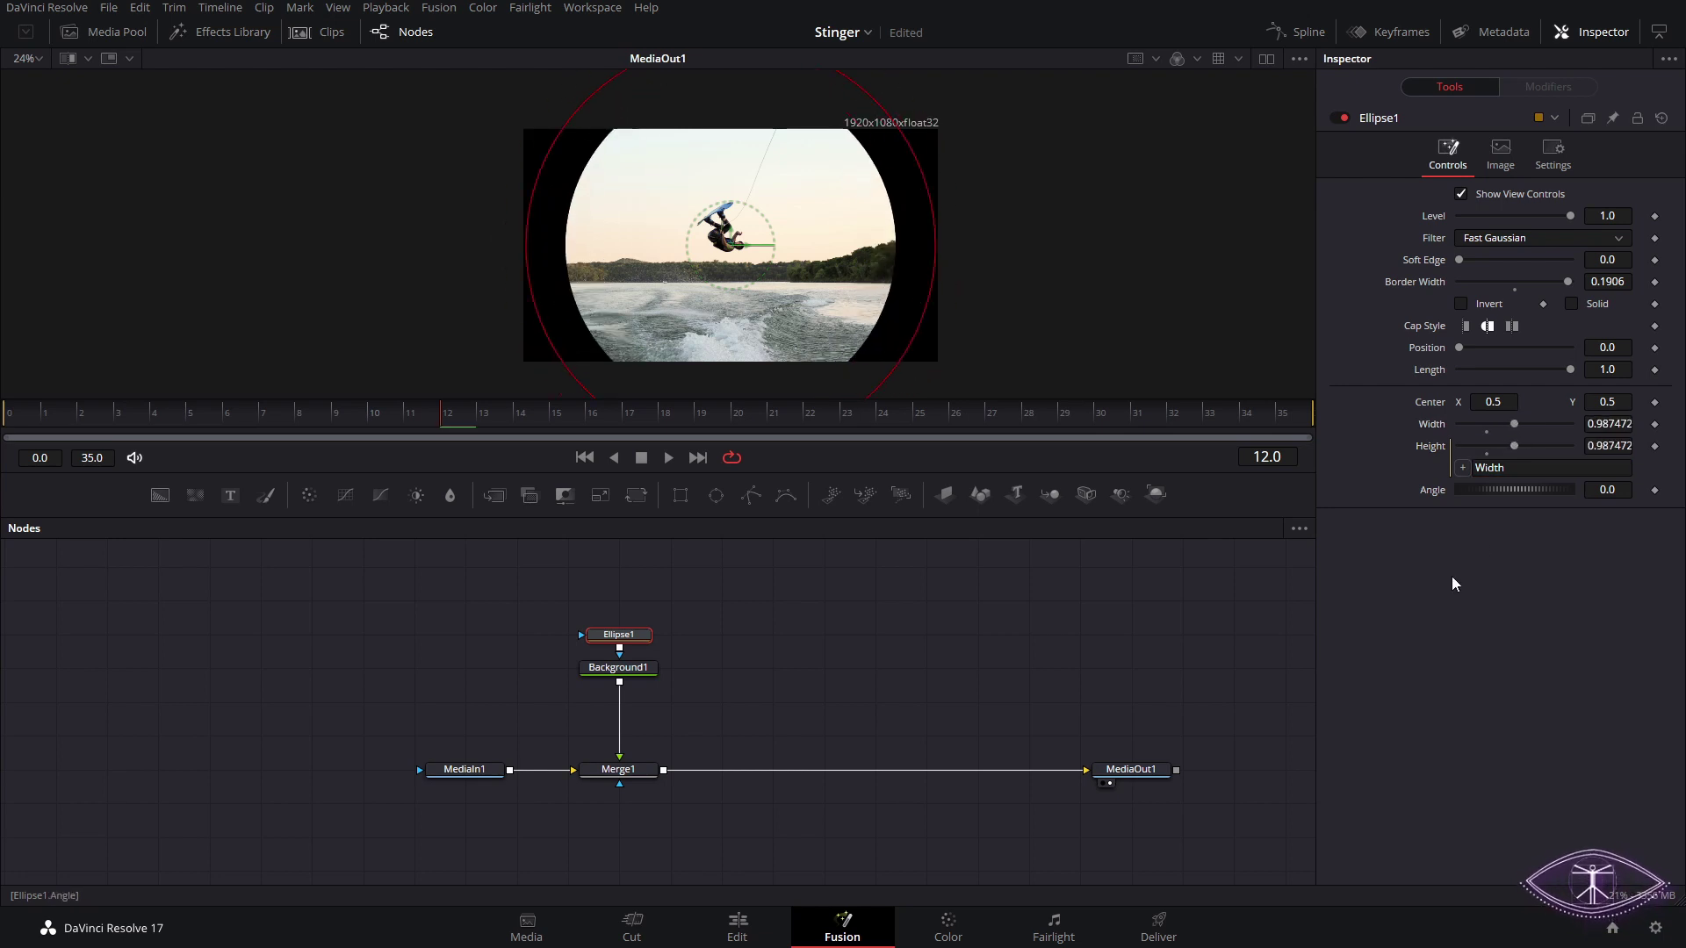
- Keyframe Ellipse1's Width and Border Width at frame 12, and animate both from 0 at frame 0
left_click(1654, 425)
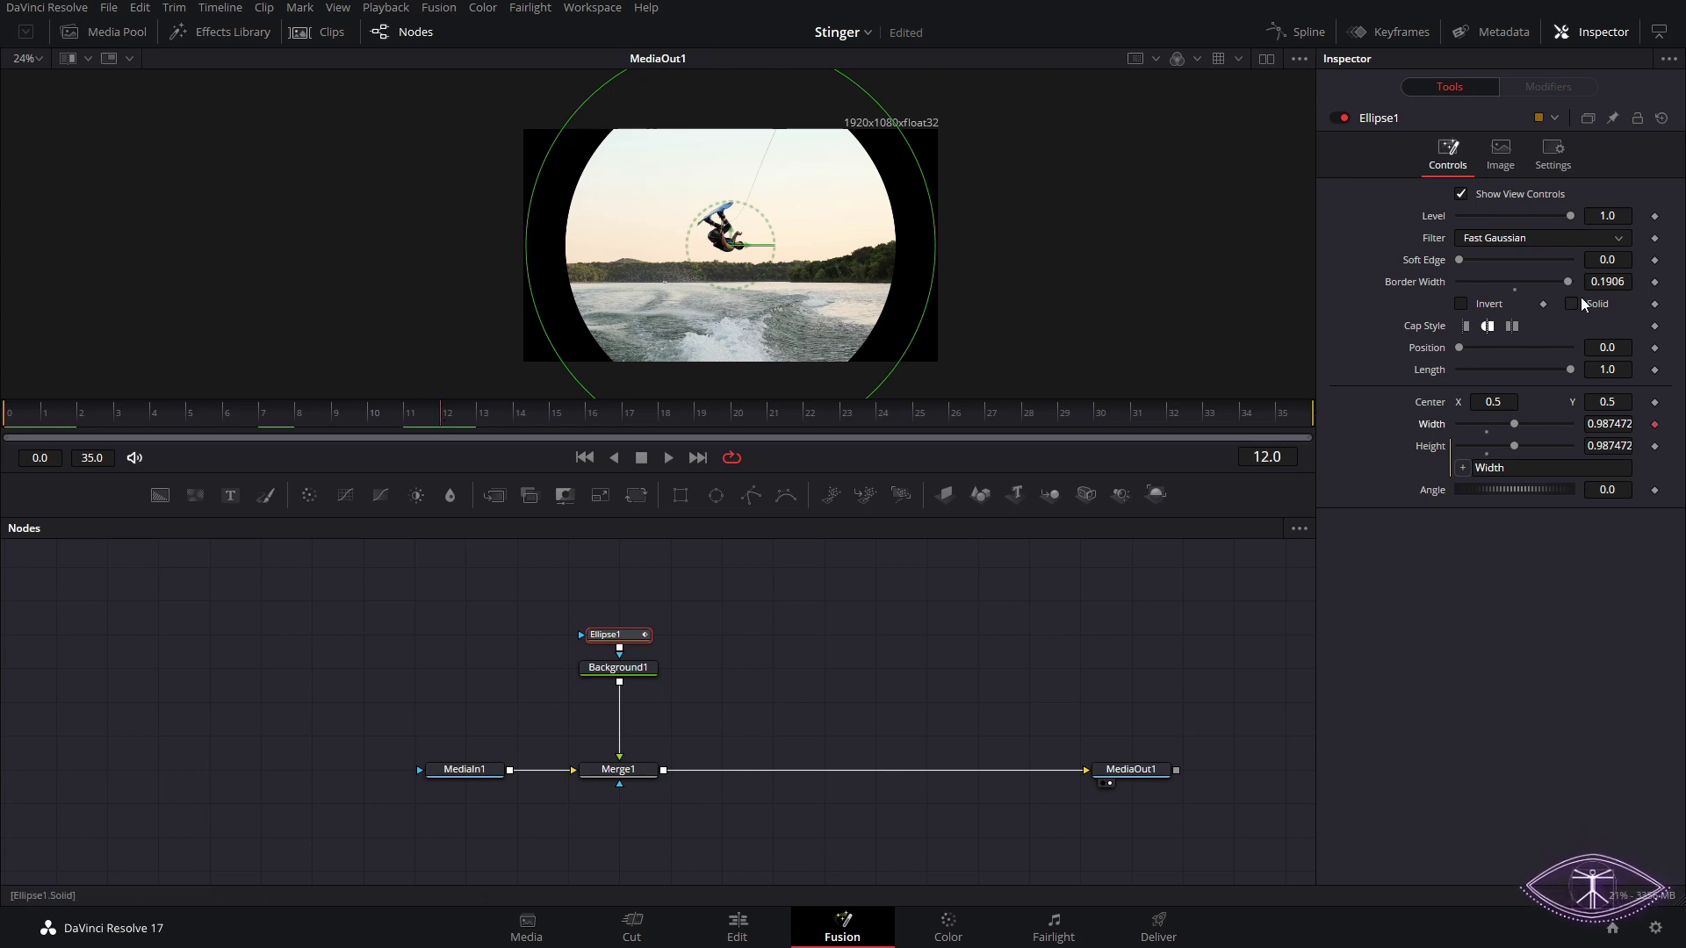
left_click(1654, 282)
left_click(12, 416)
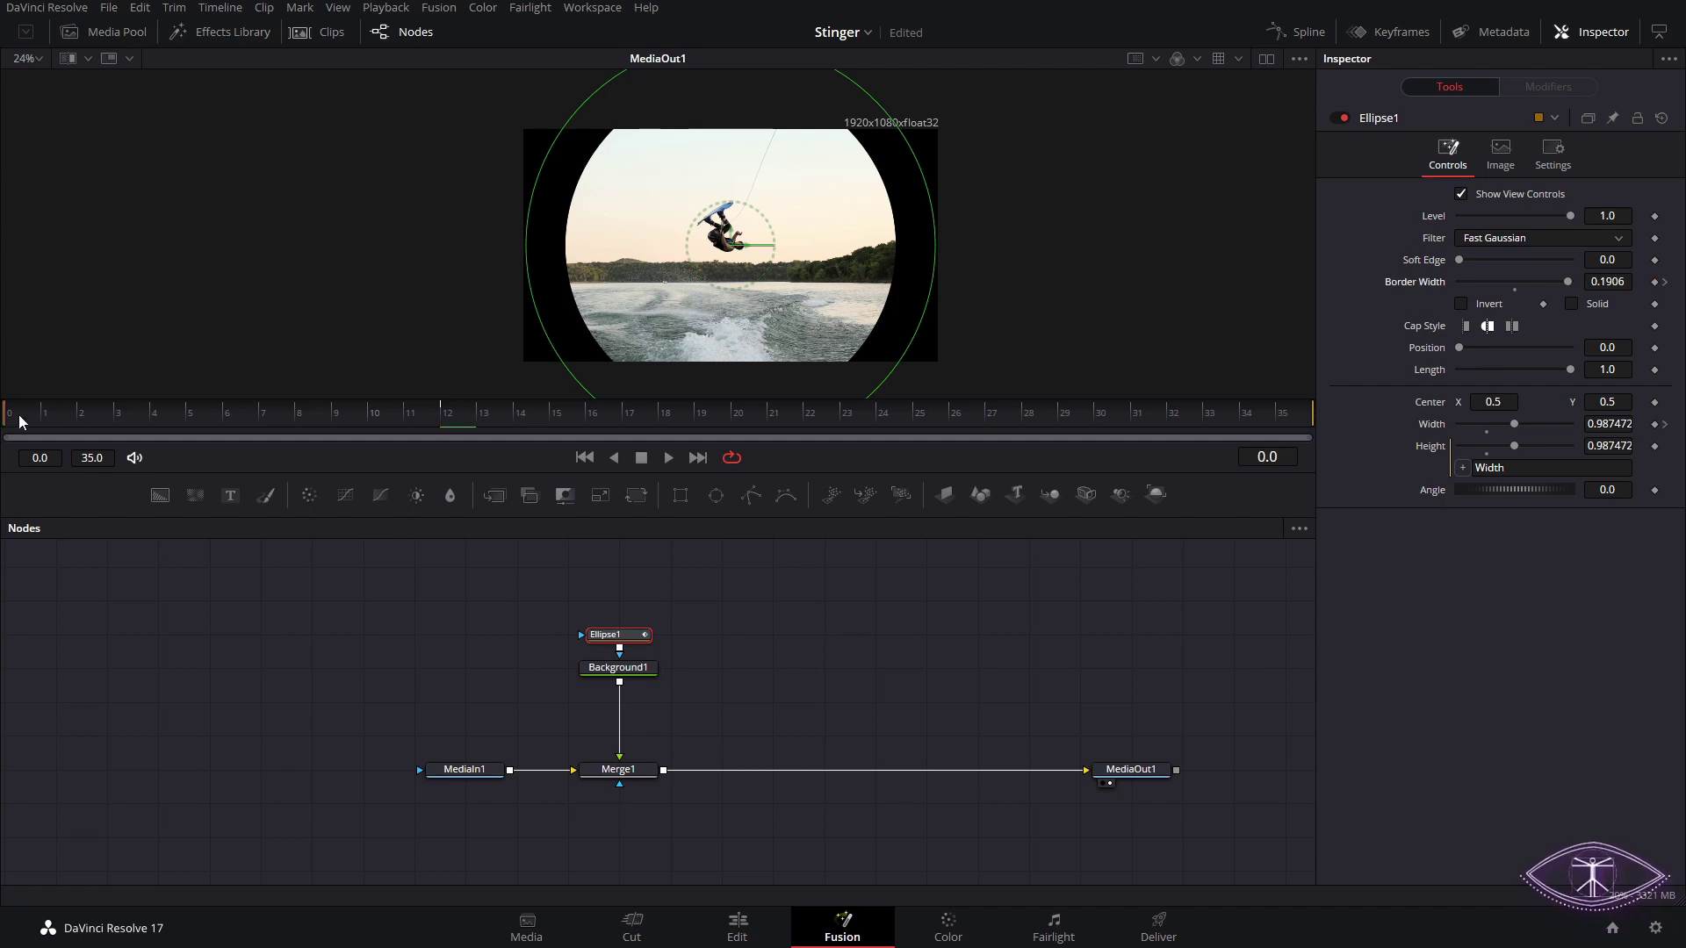
left_click(1514, 287)
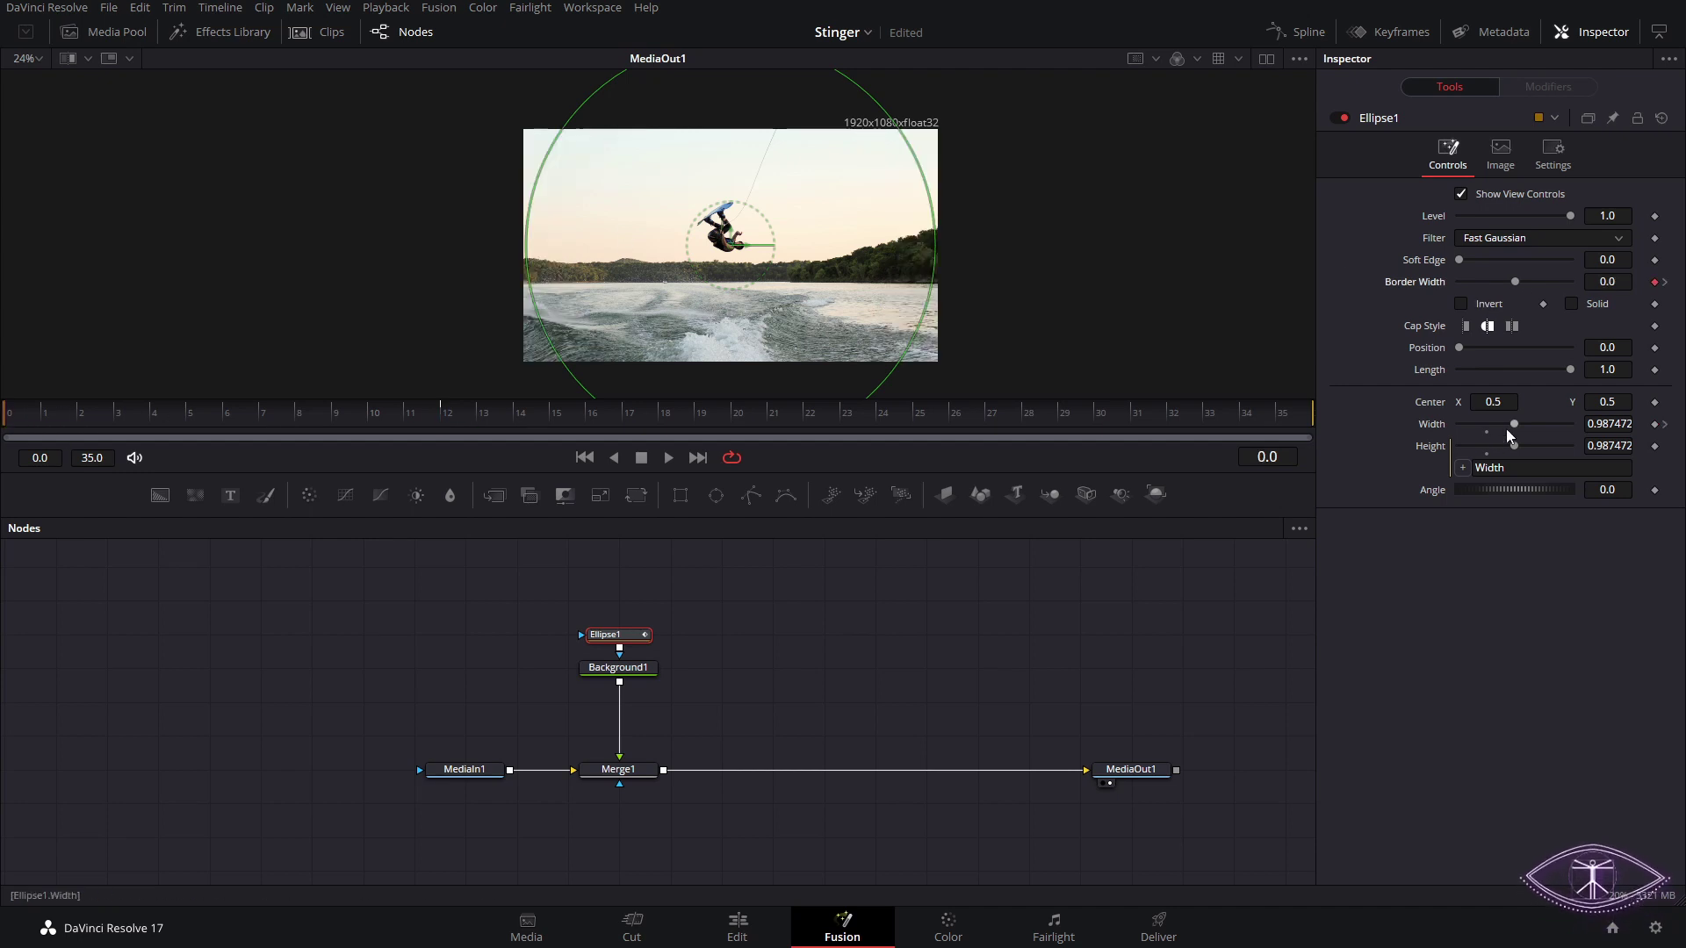
left_click_drag(1512, 423, 1414, 419)
left_click_drag(37, 428, 448, 430)
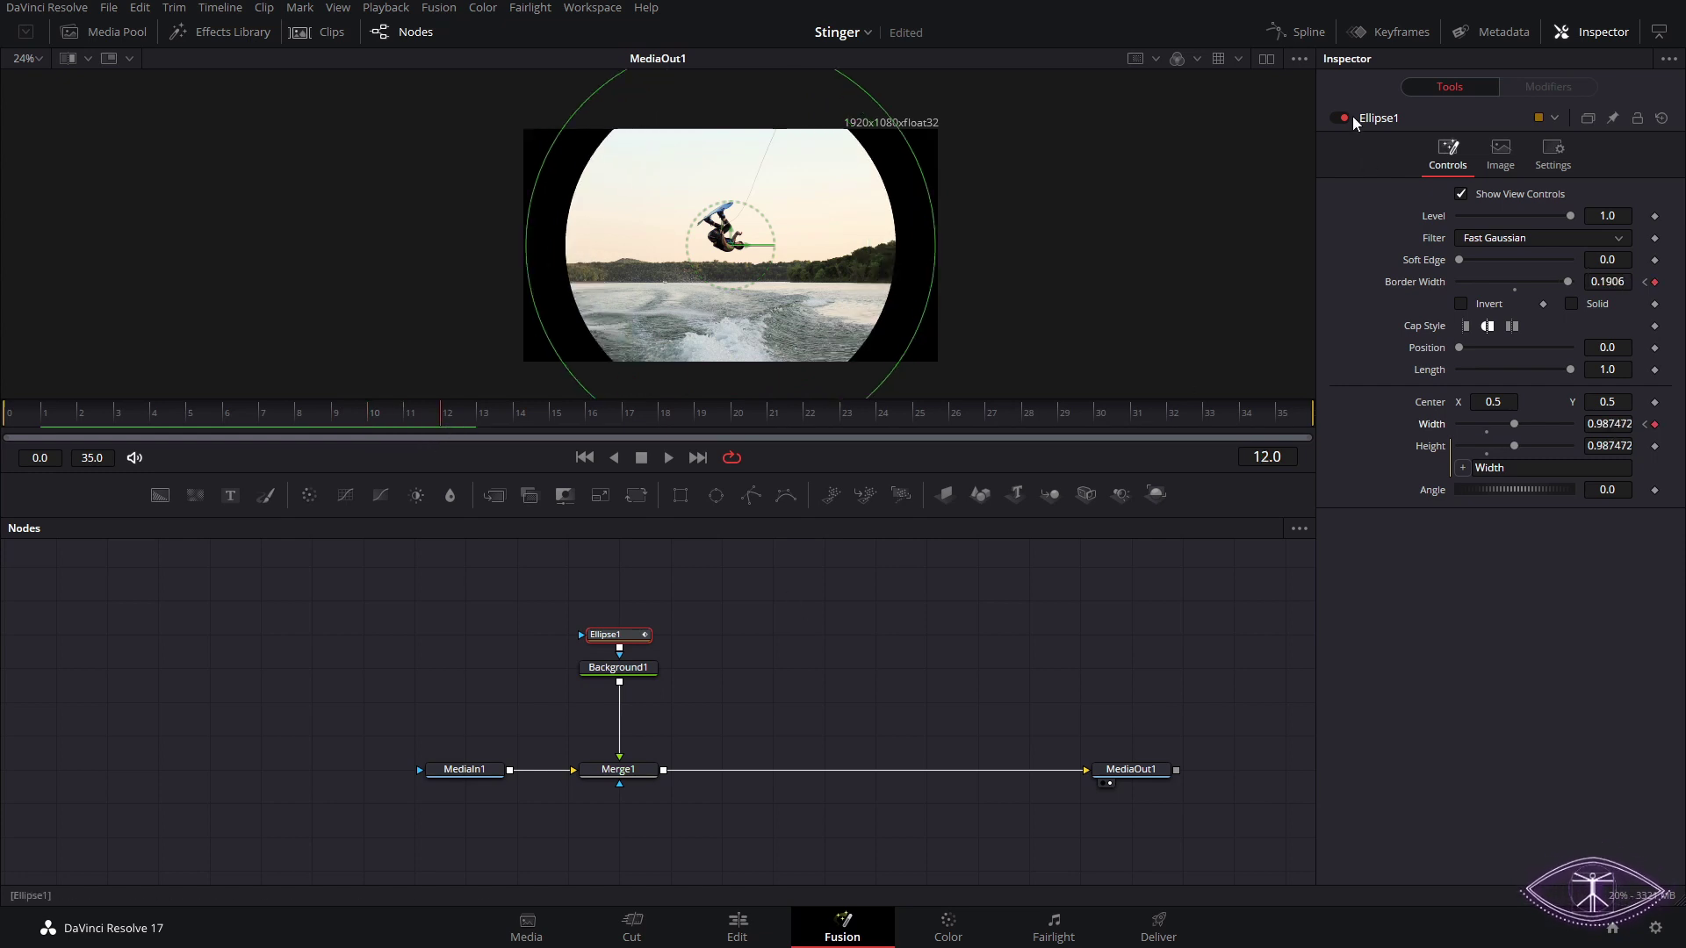
- Ease the Ellipse1 Width and Border Width keyframes in the spline editor with flattened handles, and preview the animation
left_click(1299, 32)
left_click(726, 570)
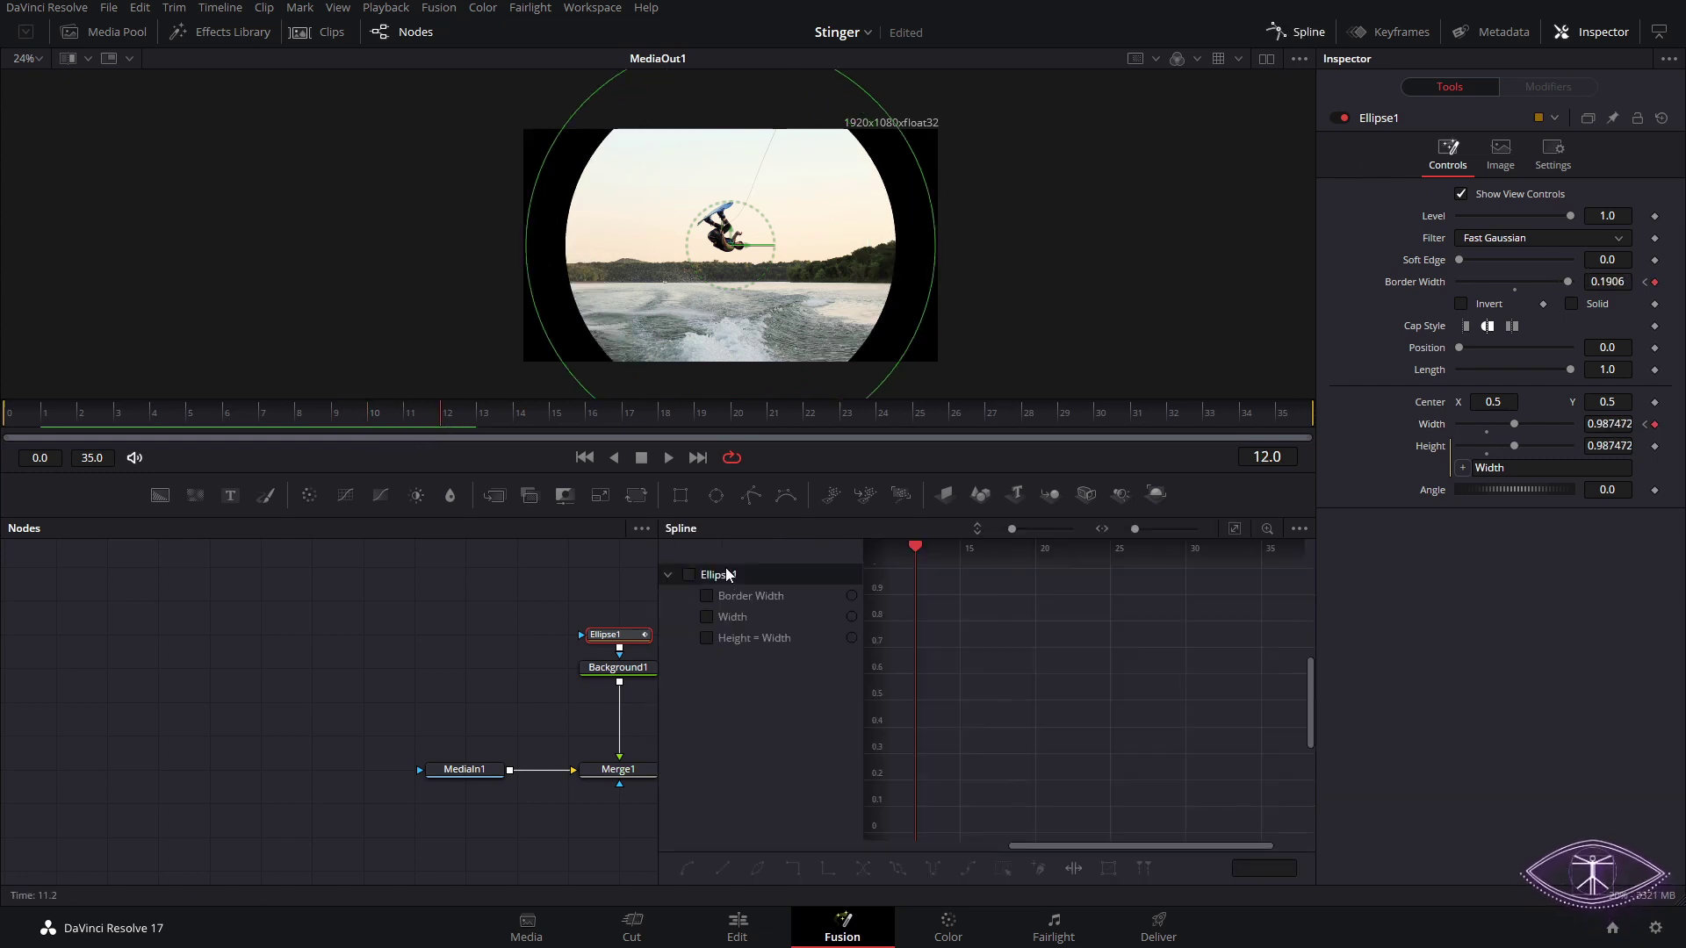
left_click(997, 639)
left_click_drag(1023, 656, 1145, 630)
key("f")
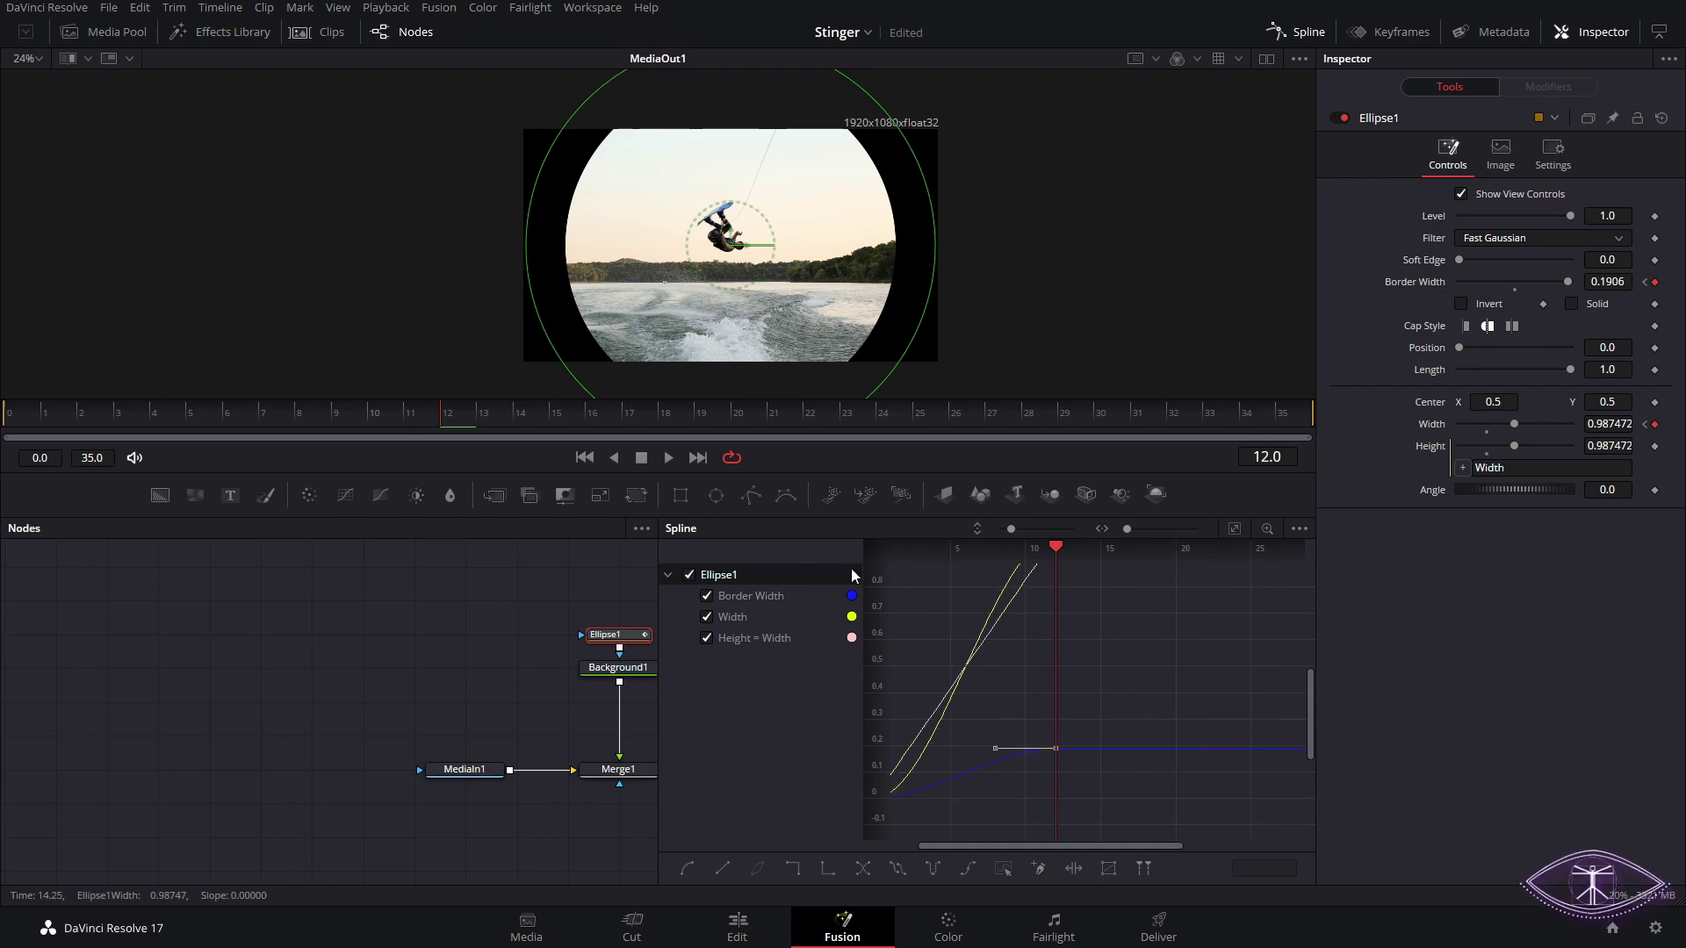
left_click(13, 422)
key("space")
key("space")
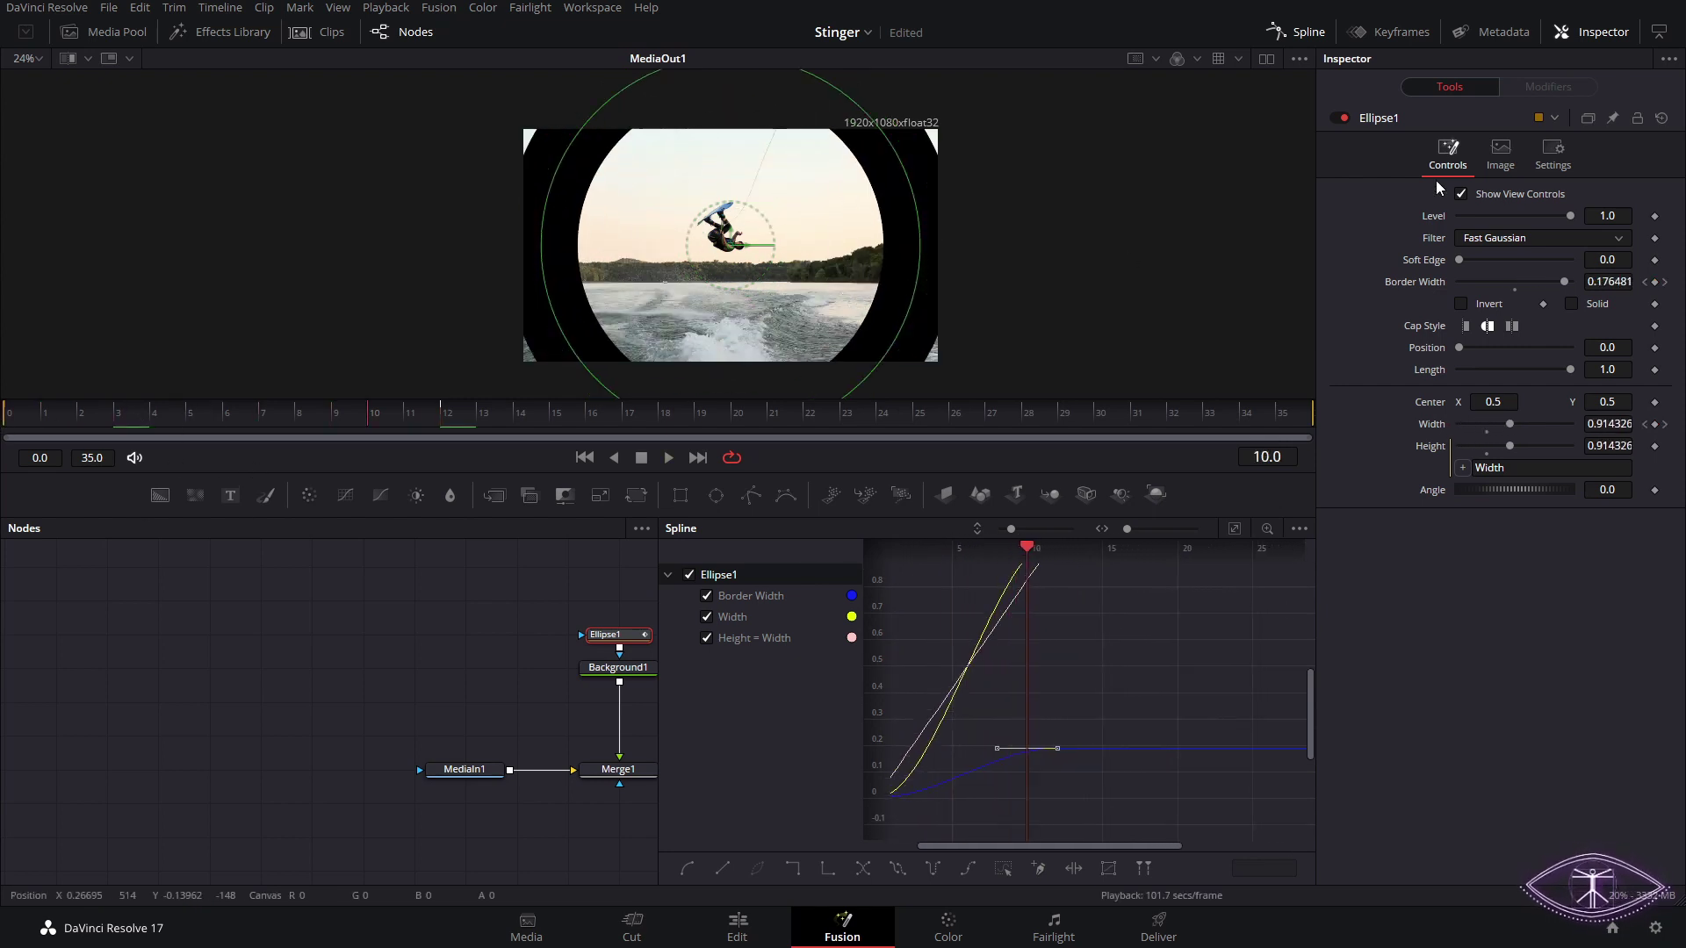
- Enable motion blur on Ellipse1 with a shutter angle of 30
left_click(1554, 154)
left_click(1505, 213)
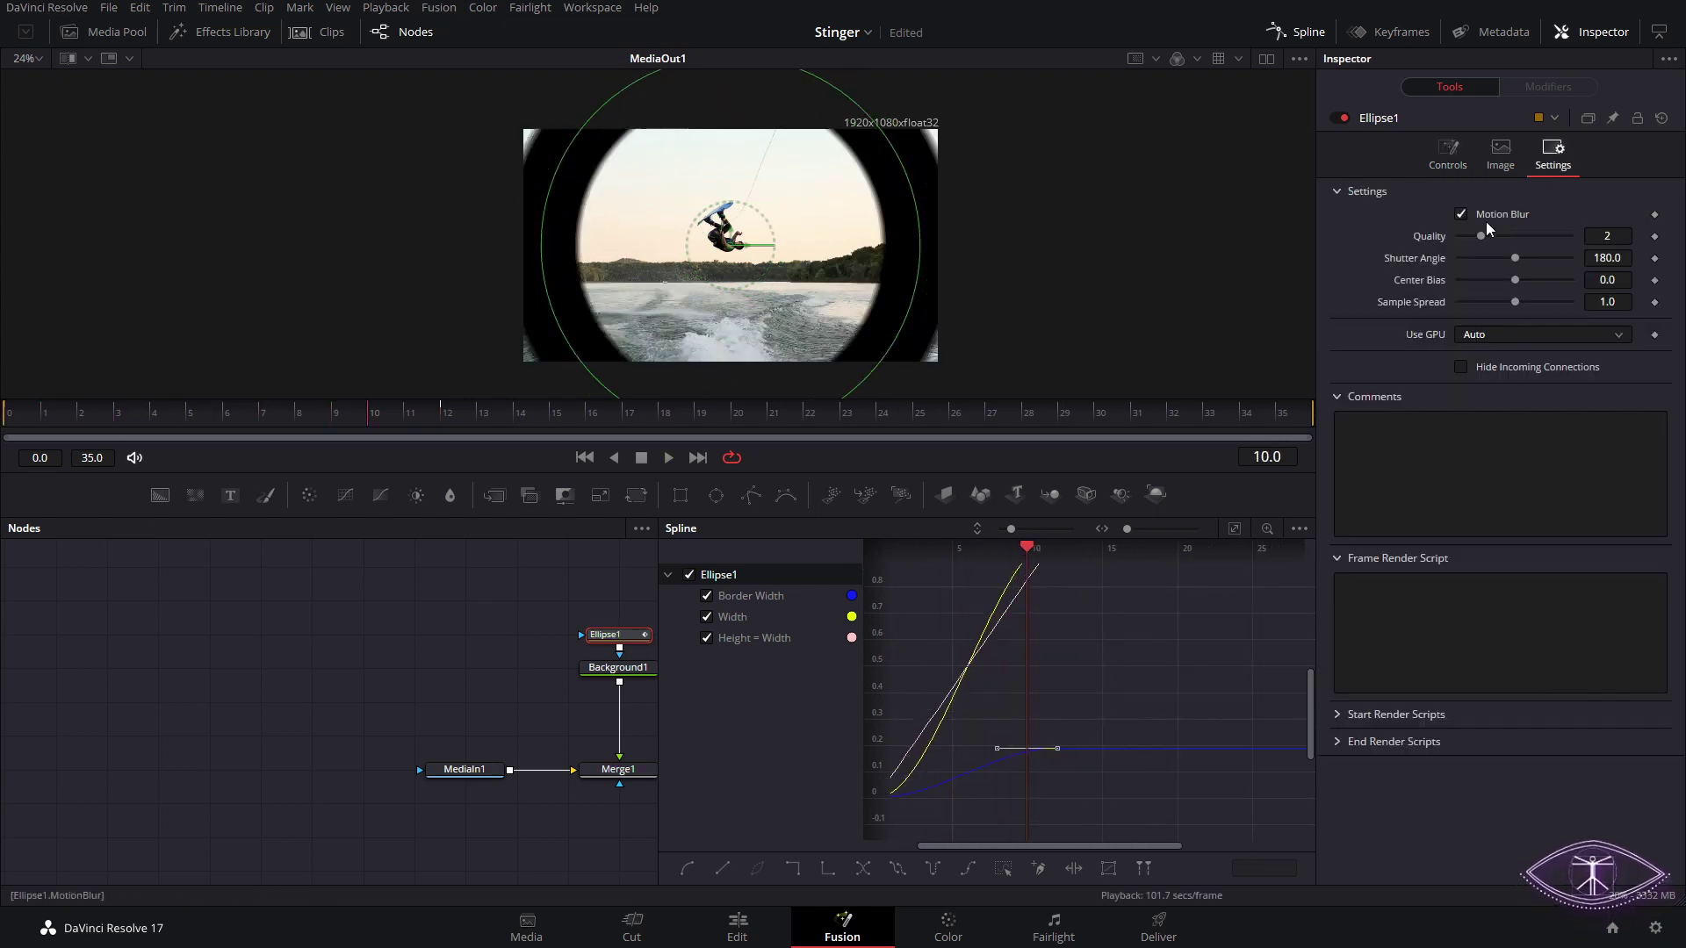
left_click(1473, 256)
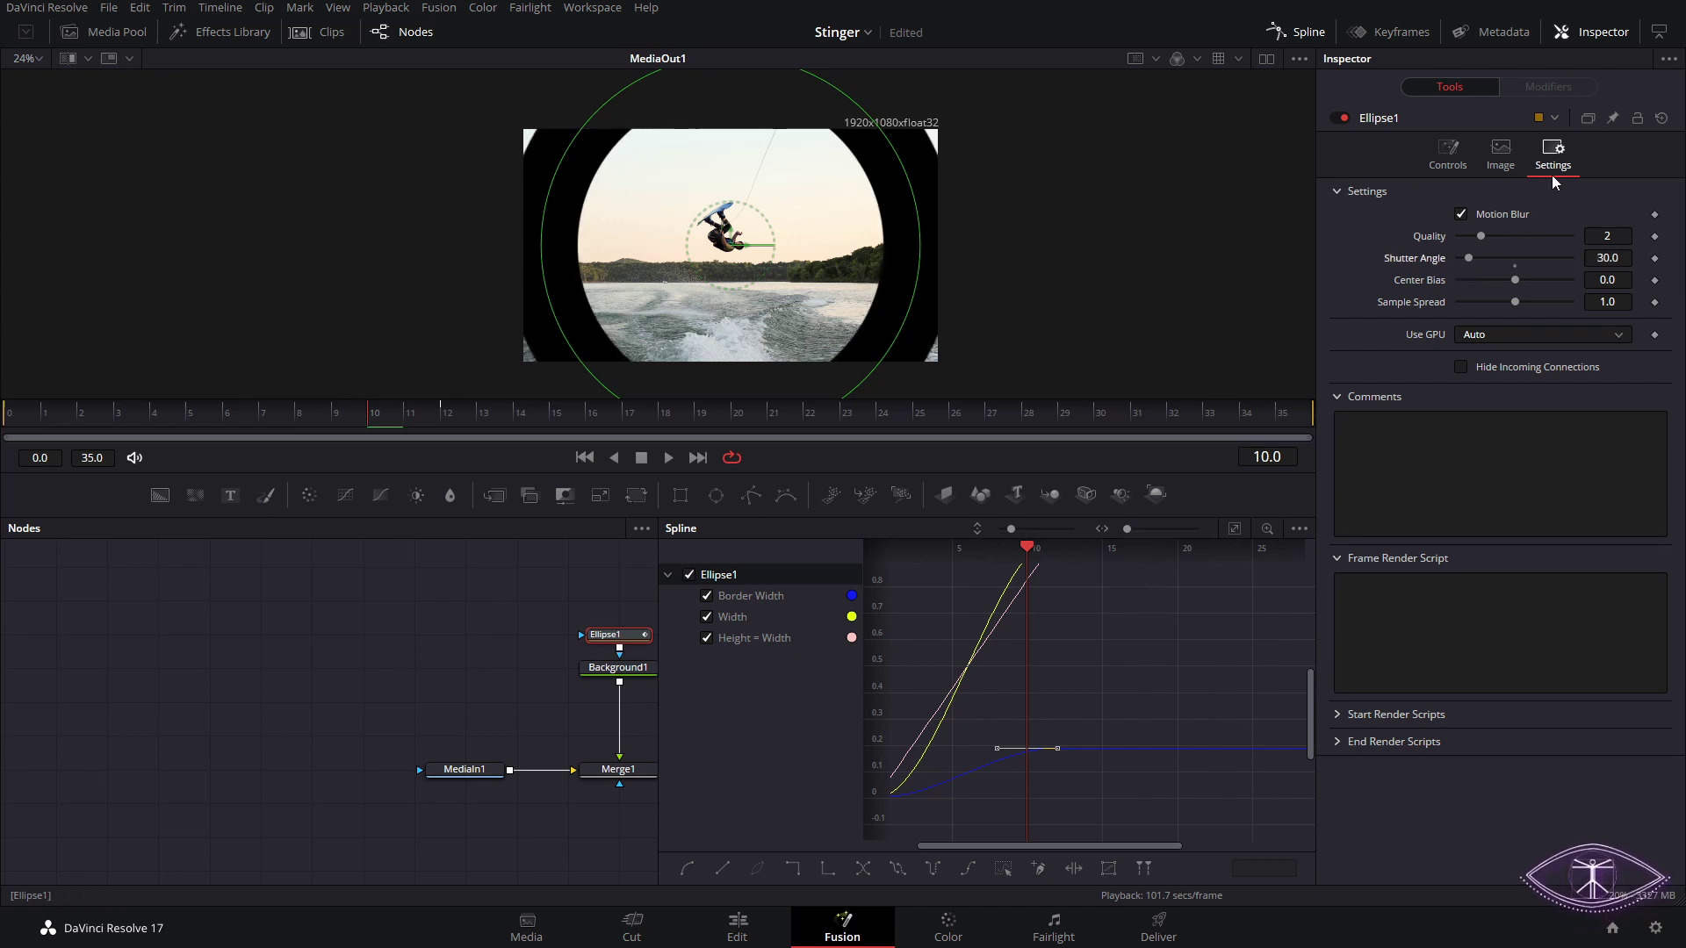
left_click(1445, 154)
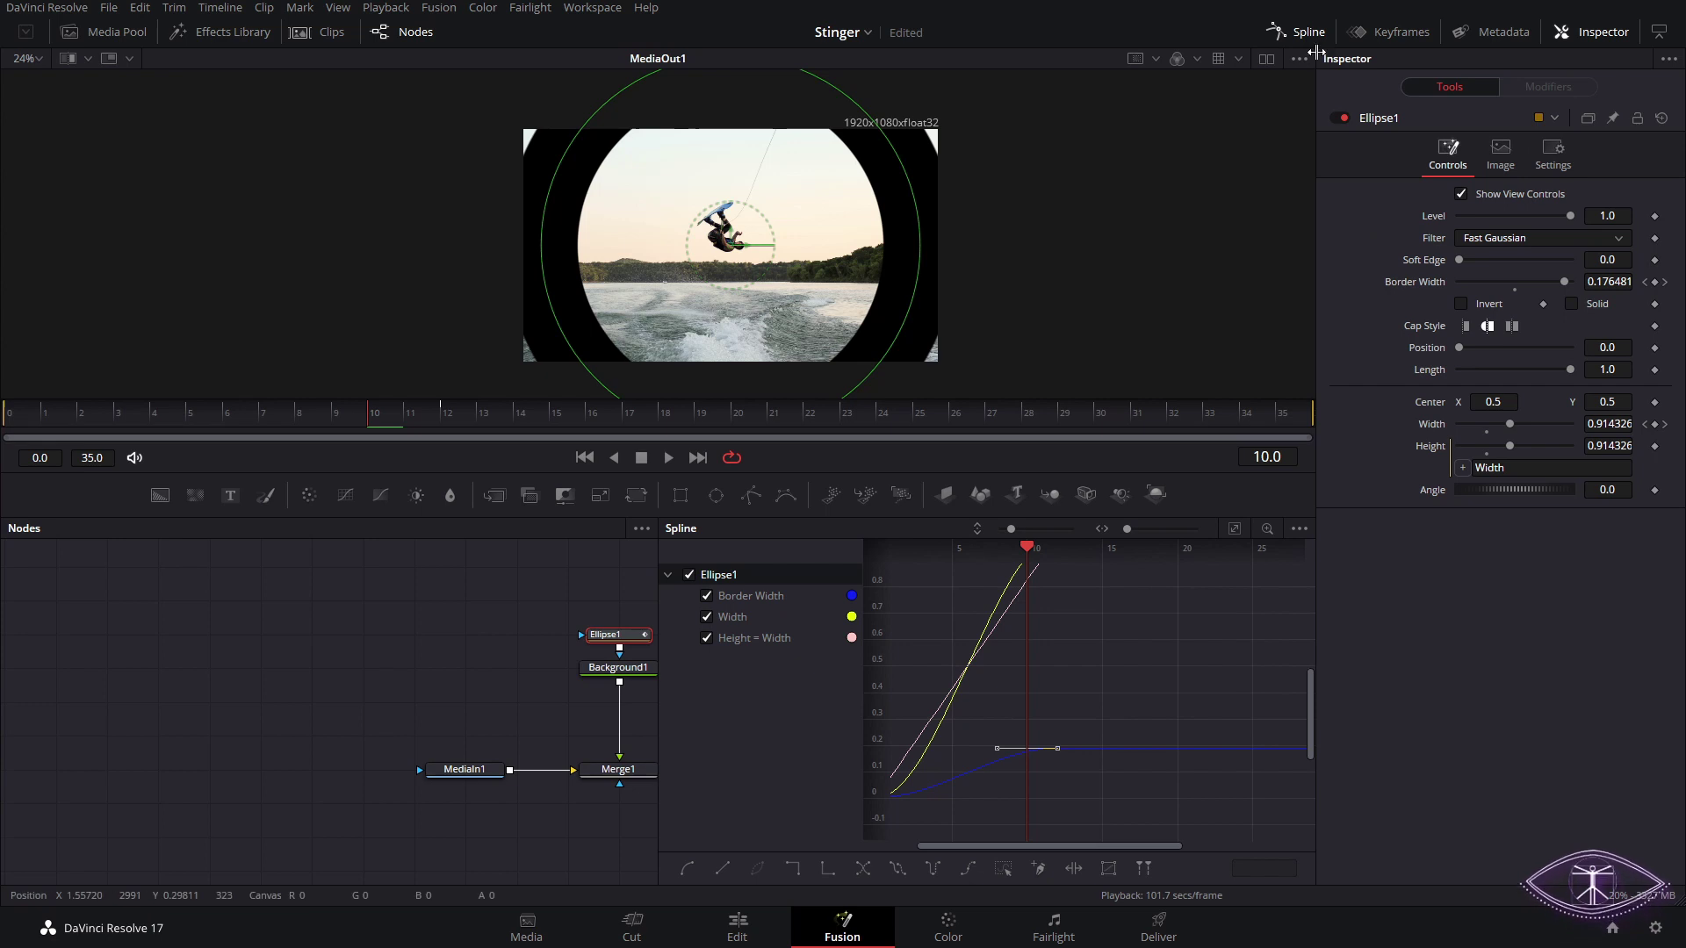
- Close the spline editor and duplicate Background1 together with its Ellipse1 mask
left_click(1299, 31)
left_click(653, 672, "ctrl")
left_click(776, 660)
left_click_drag(812, 583, 612, 724)
key("ctrl+c")
key("ctrl+v")
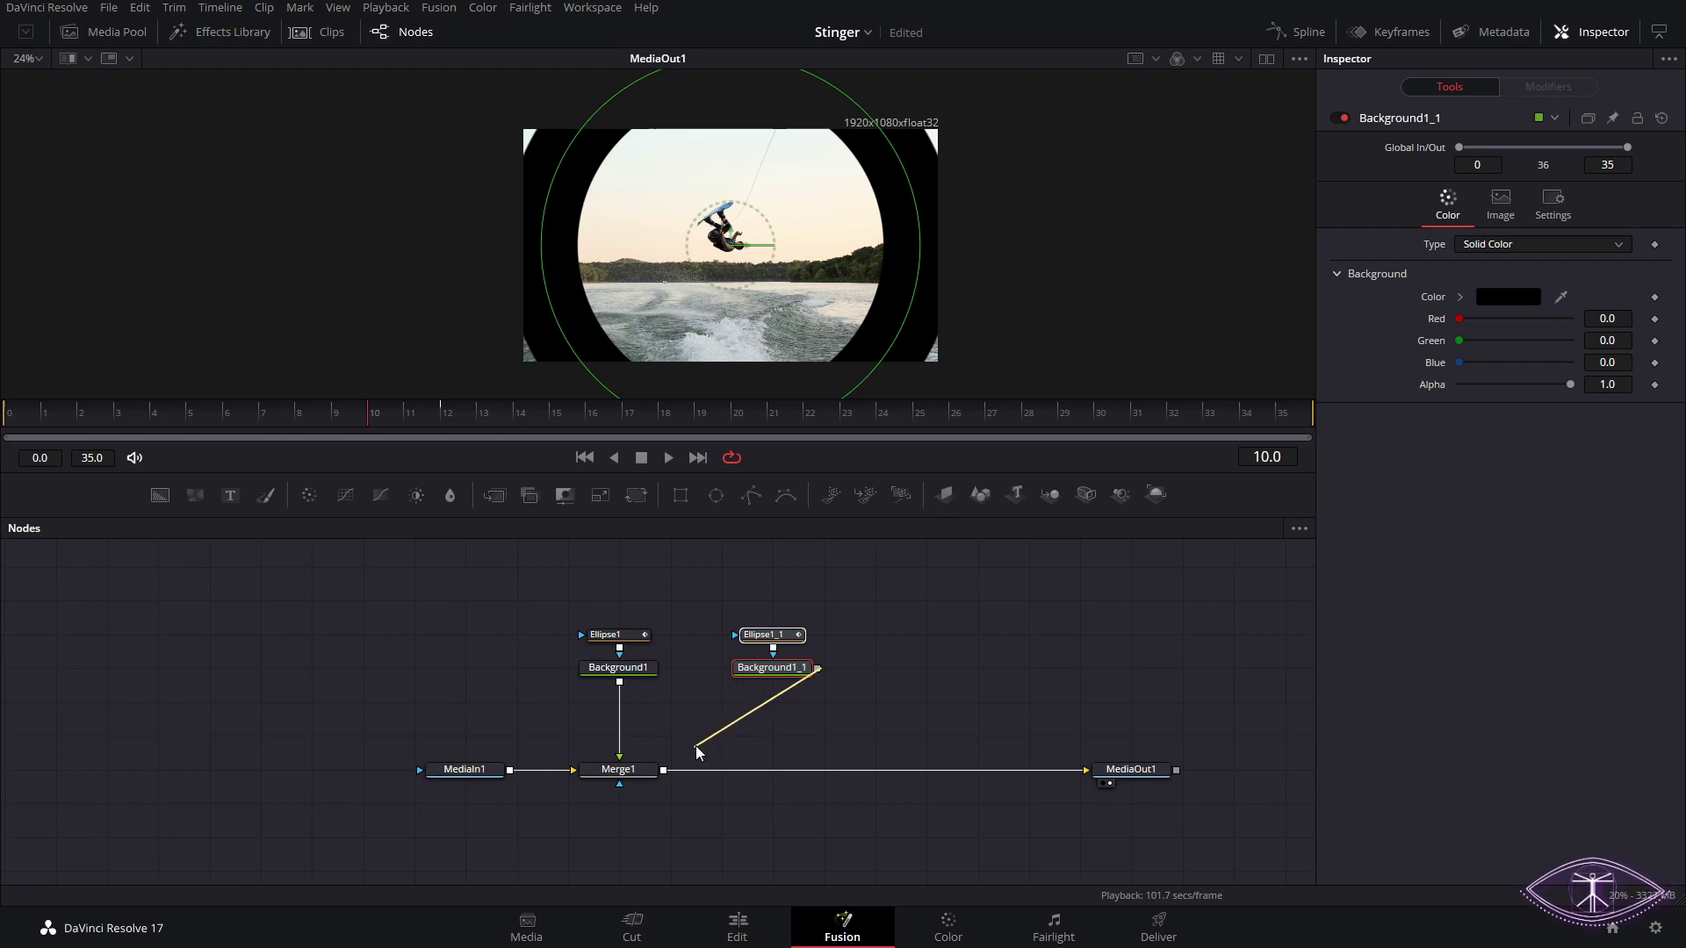
- Make room in the node chain and merge Background1_1 between MediaIn1 and Merge1
left_click_drag(572, 619, 841, 783)
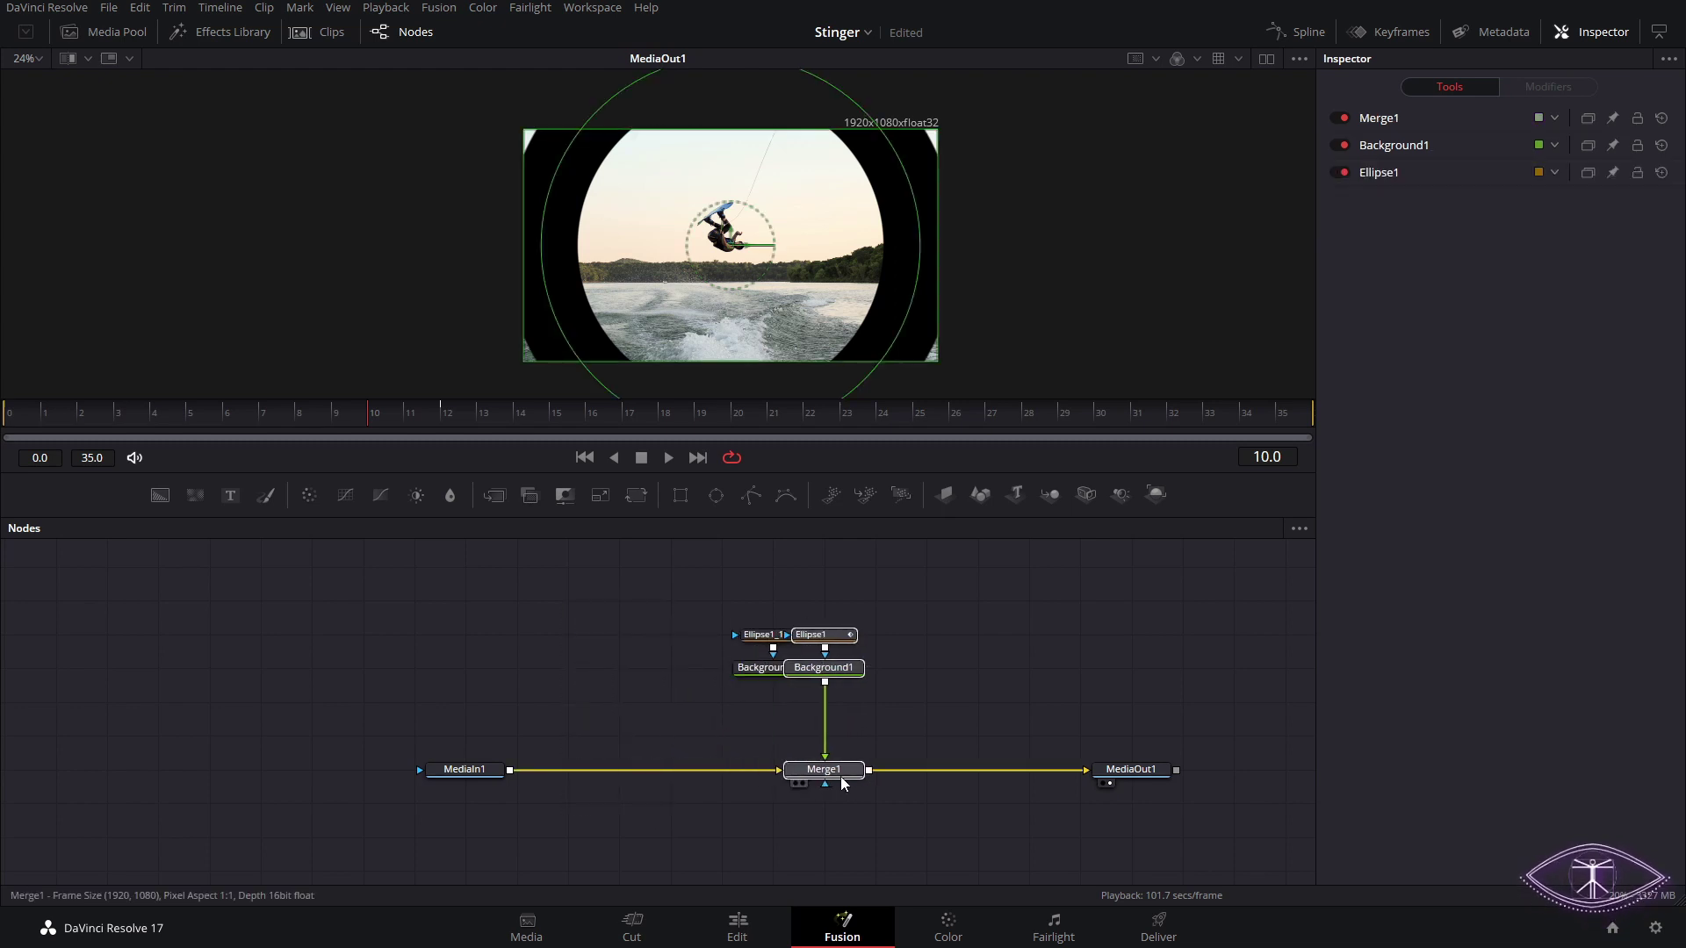
left_click_drag(665, 591, 511, 769)
left_click_drag(712, 594, 685, 676)
- Reduce Ellipse1_1's Width at frame 12 so its ring sits inside the first one
left_click(439, 423)
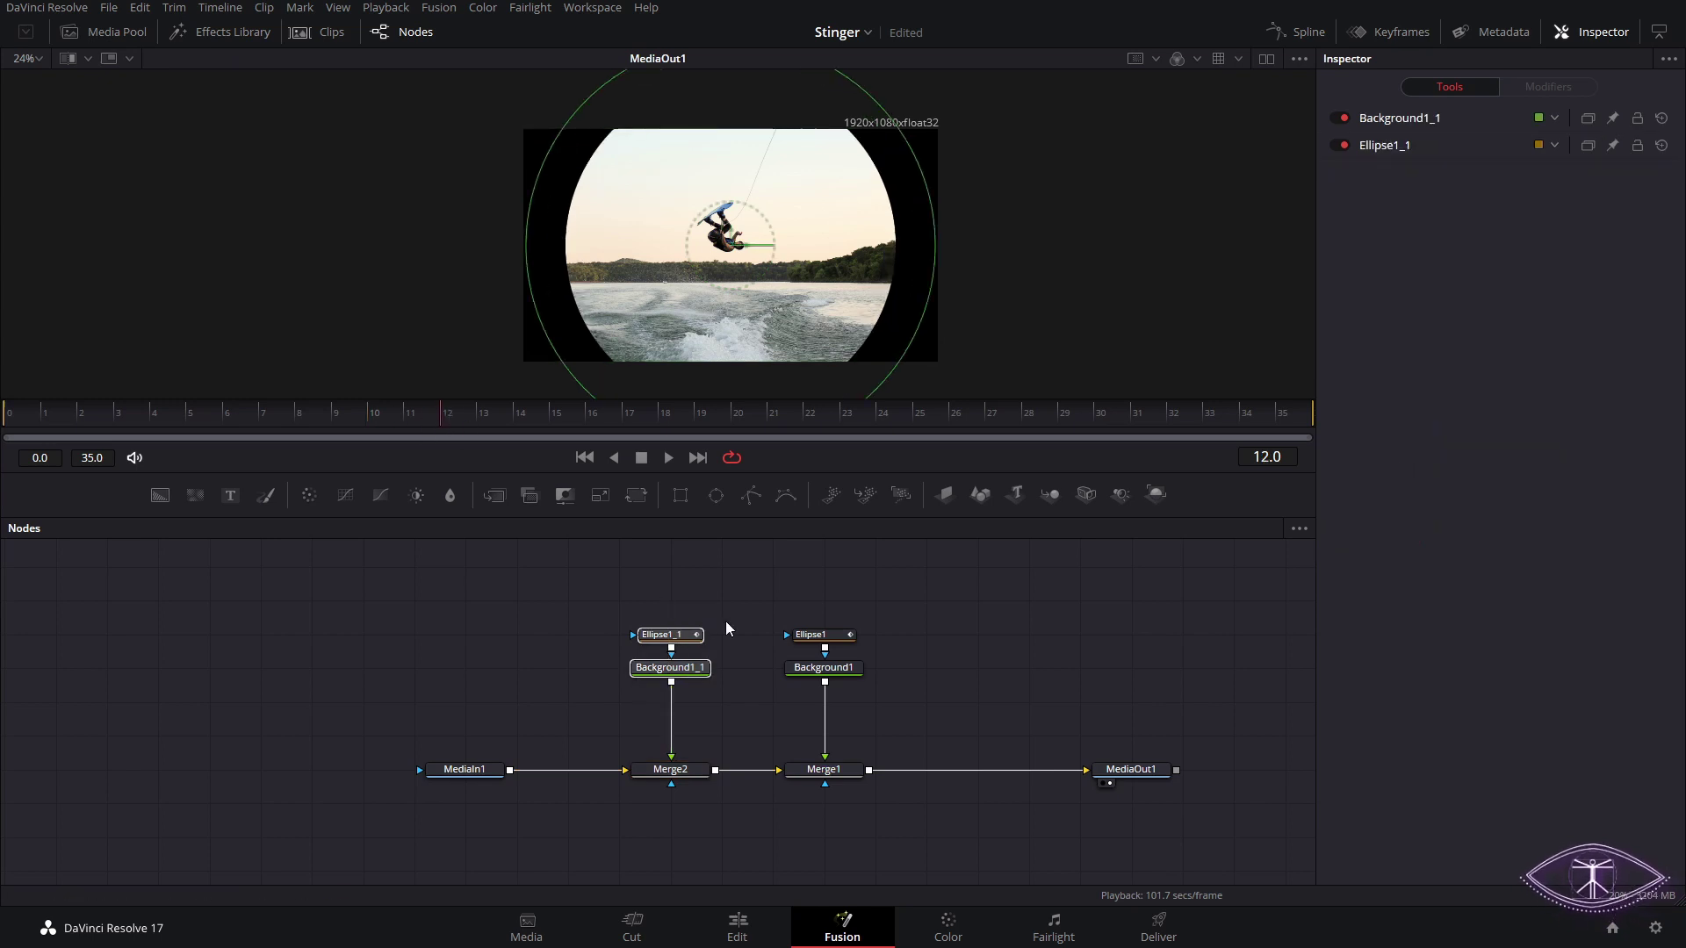
left_click(695, 636)
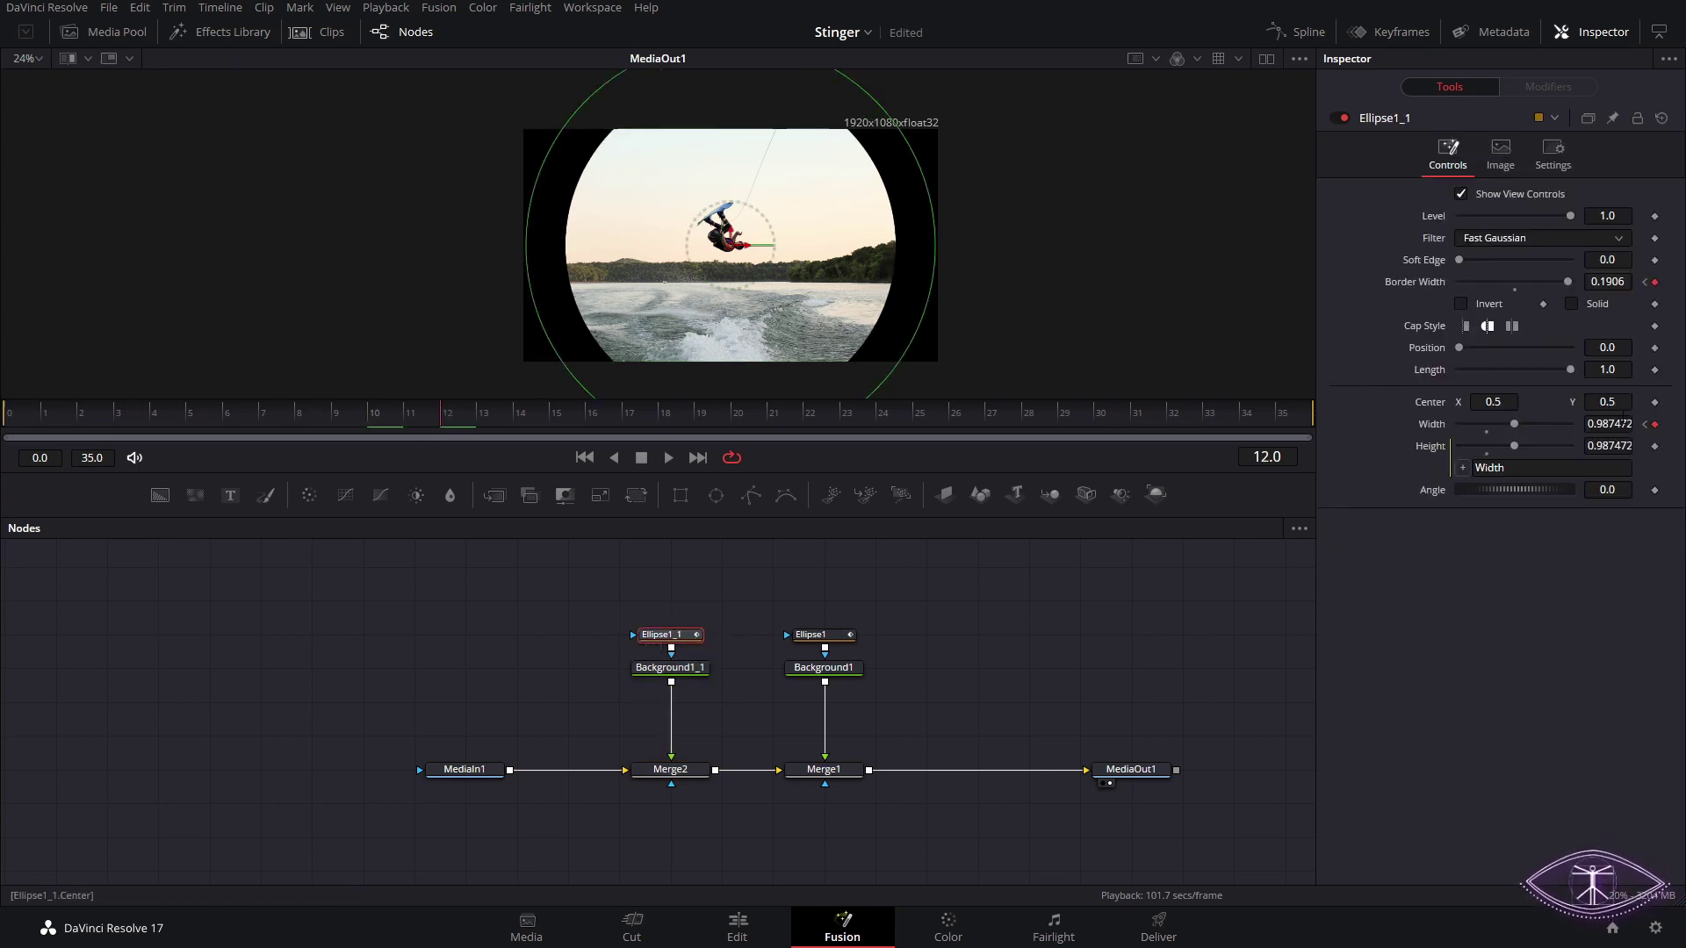
left_click_drag(1619, 424, 1508, 423)
- Colour Background1_1 bright yellow, with red about 0.96, green about 0.93 and blue about 0.11
left_click(700, 667)
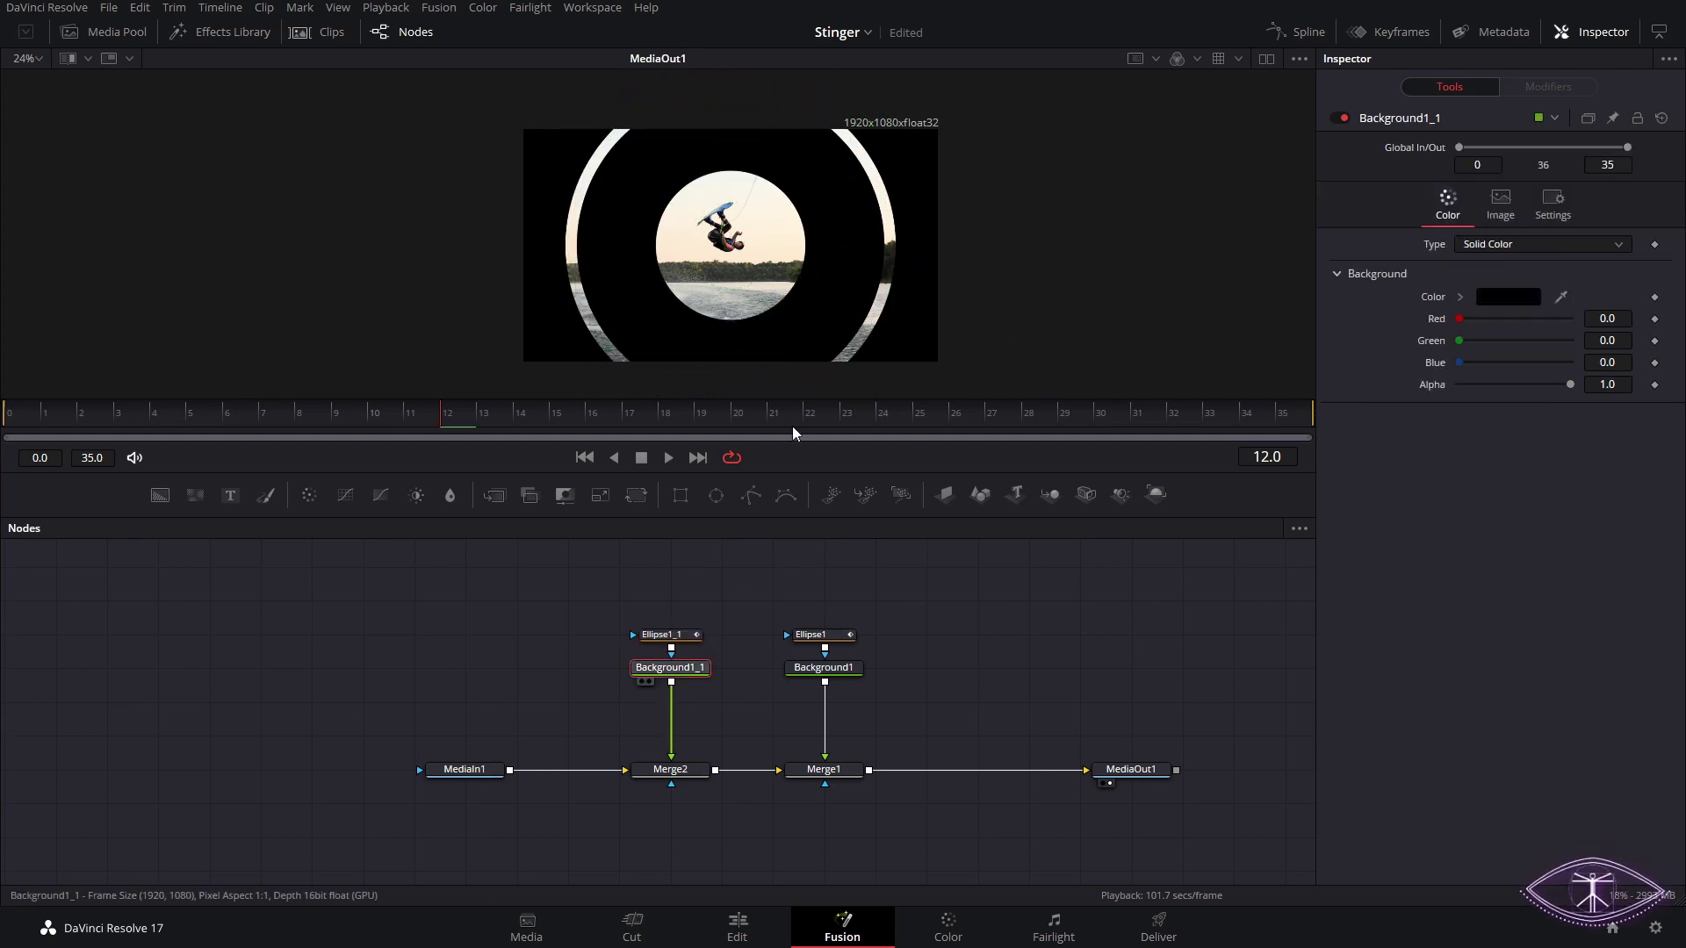
left_click(1526, 298)
mouse_move(922, 355)
left_mouse_down()
mouse_move(908, 330)
mouse_move(967, 336)
mouse_move(1025, 313)
left_mouse_up()
left_click(1024, 641)
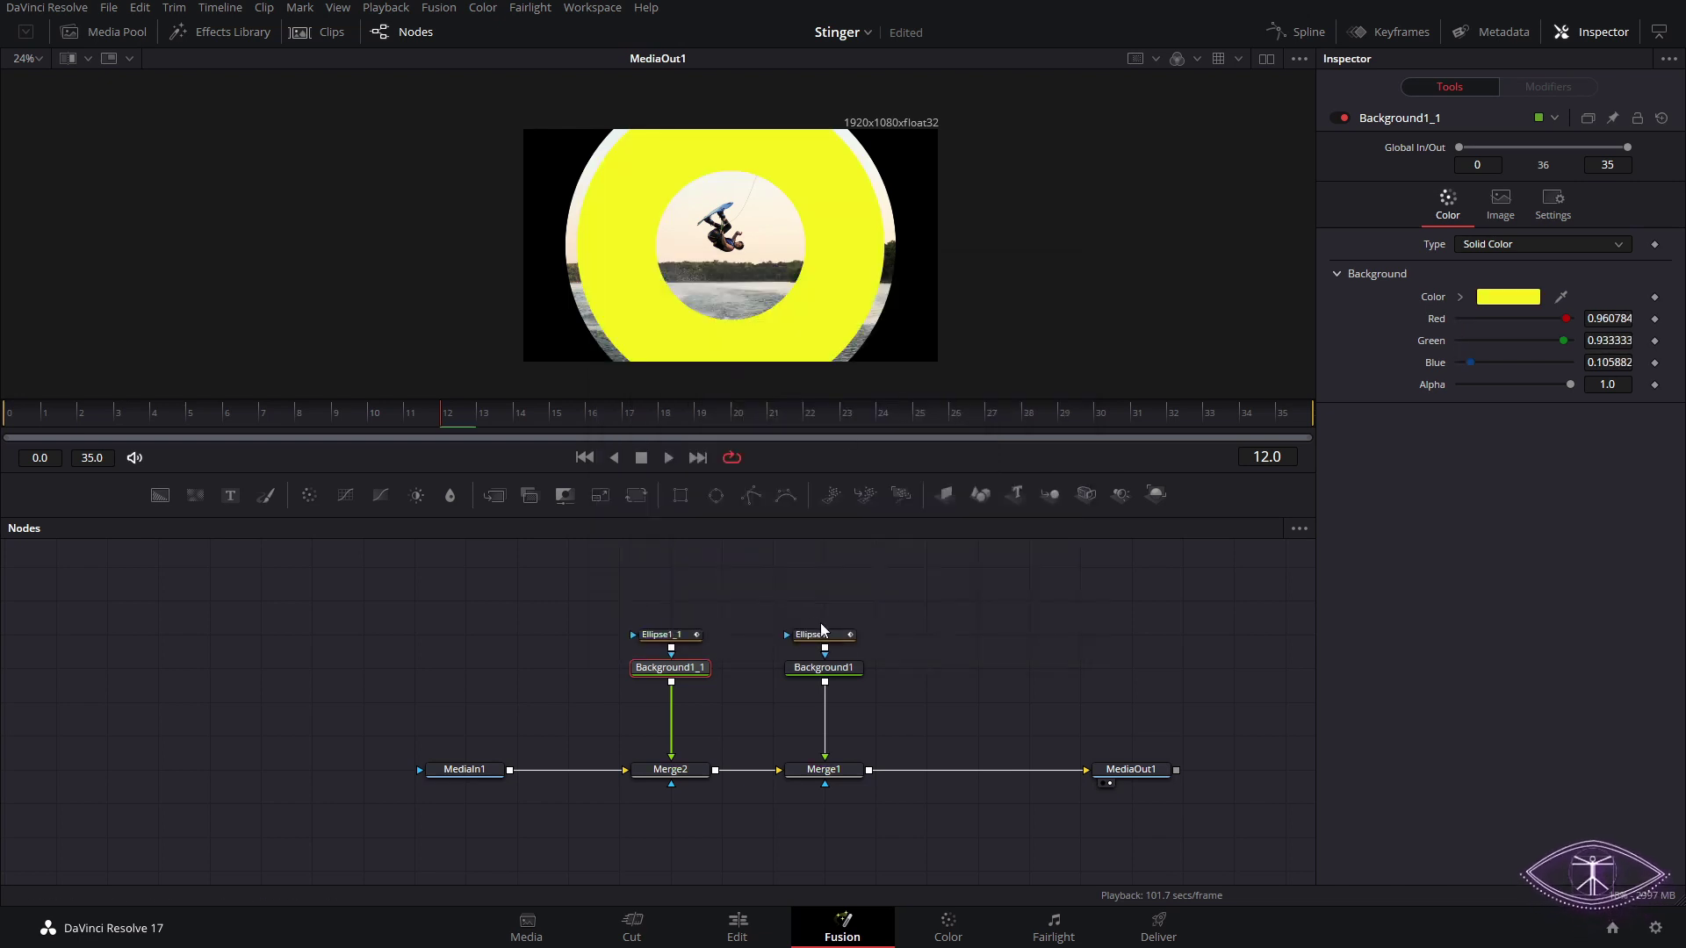
- Colour Background1 dark purple, with red about 0.31, green about 0.03 and blue about 0.37
left_click(835, 674)
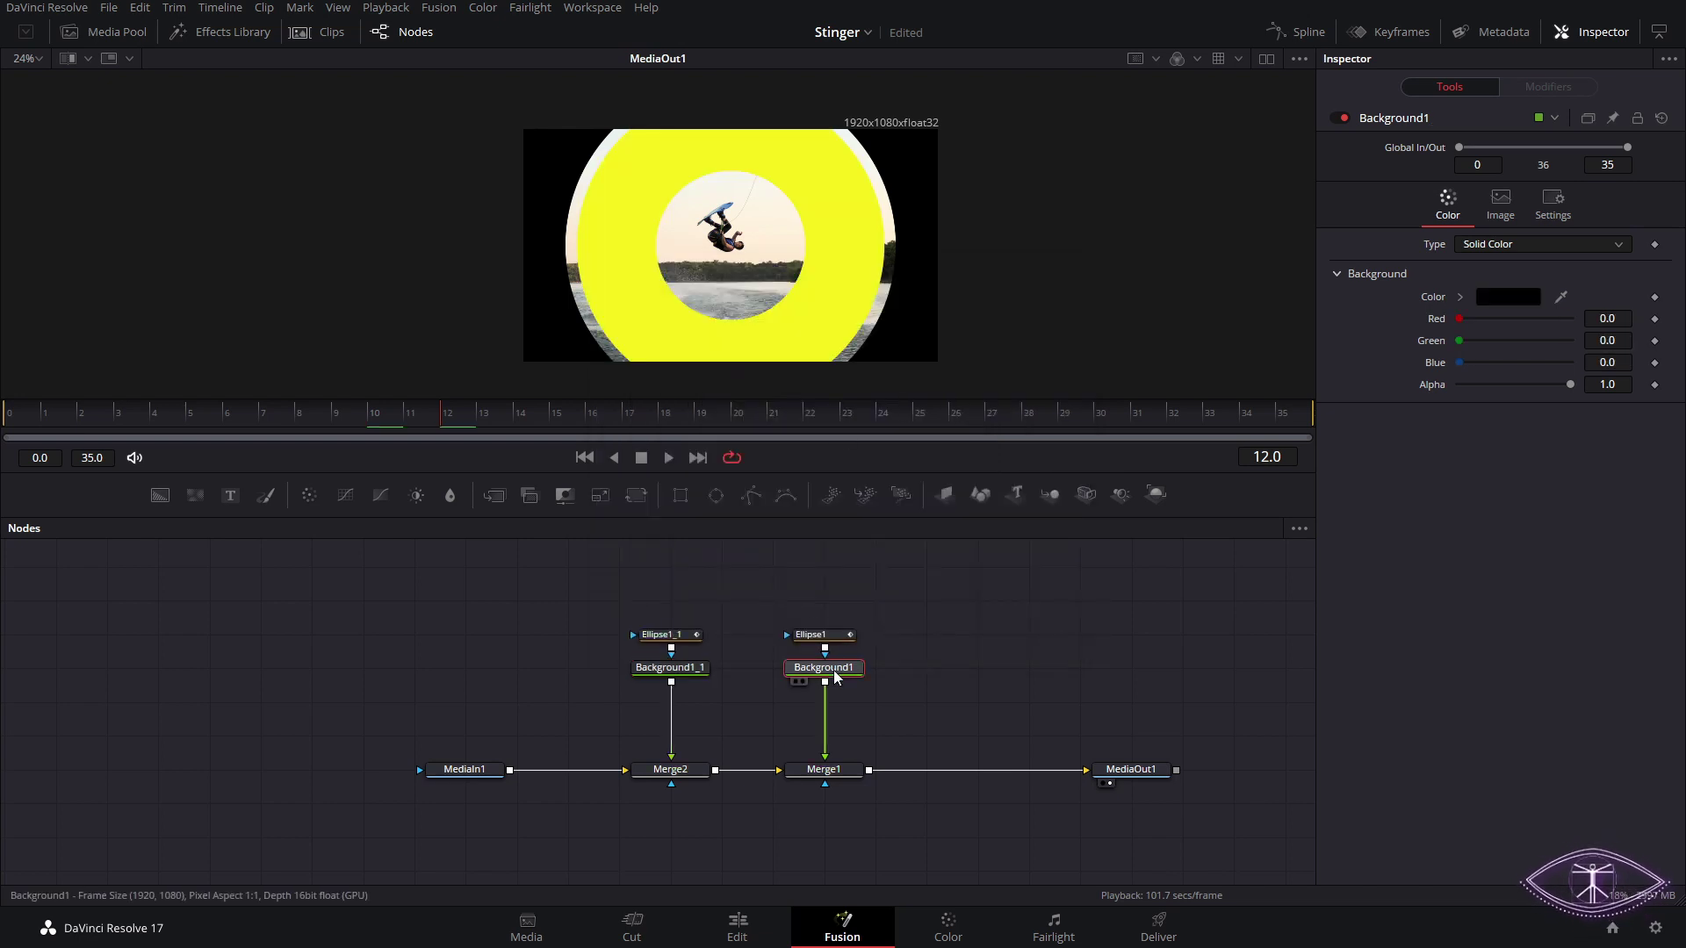
left_click(1501, 304)
left_click_drag(870, 312, 852, 320)
left_click_drag(1029, 372, 1029, 429)
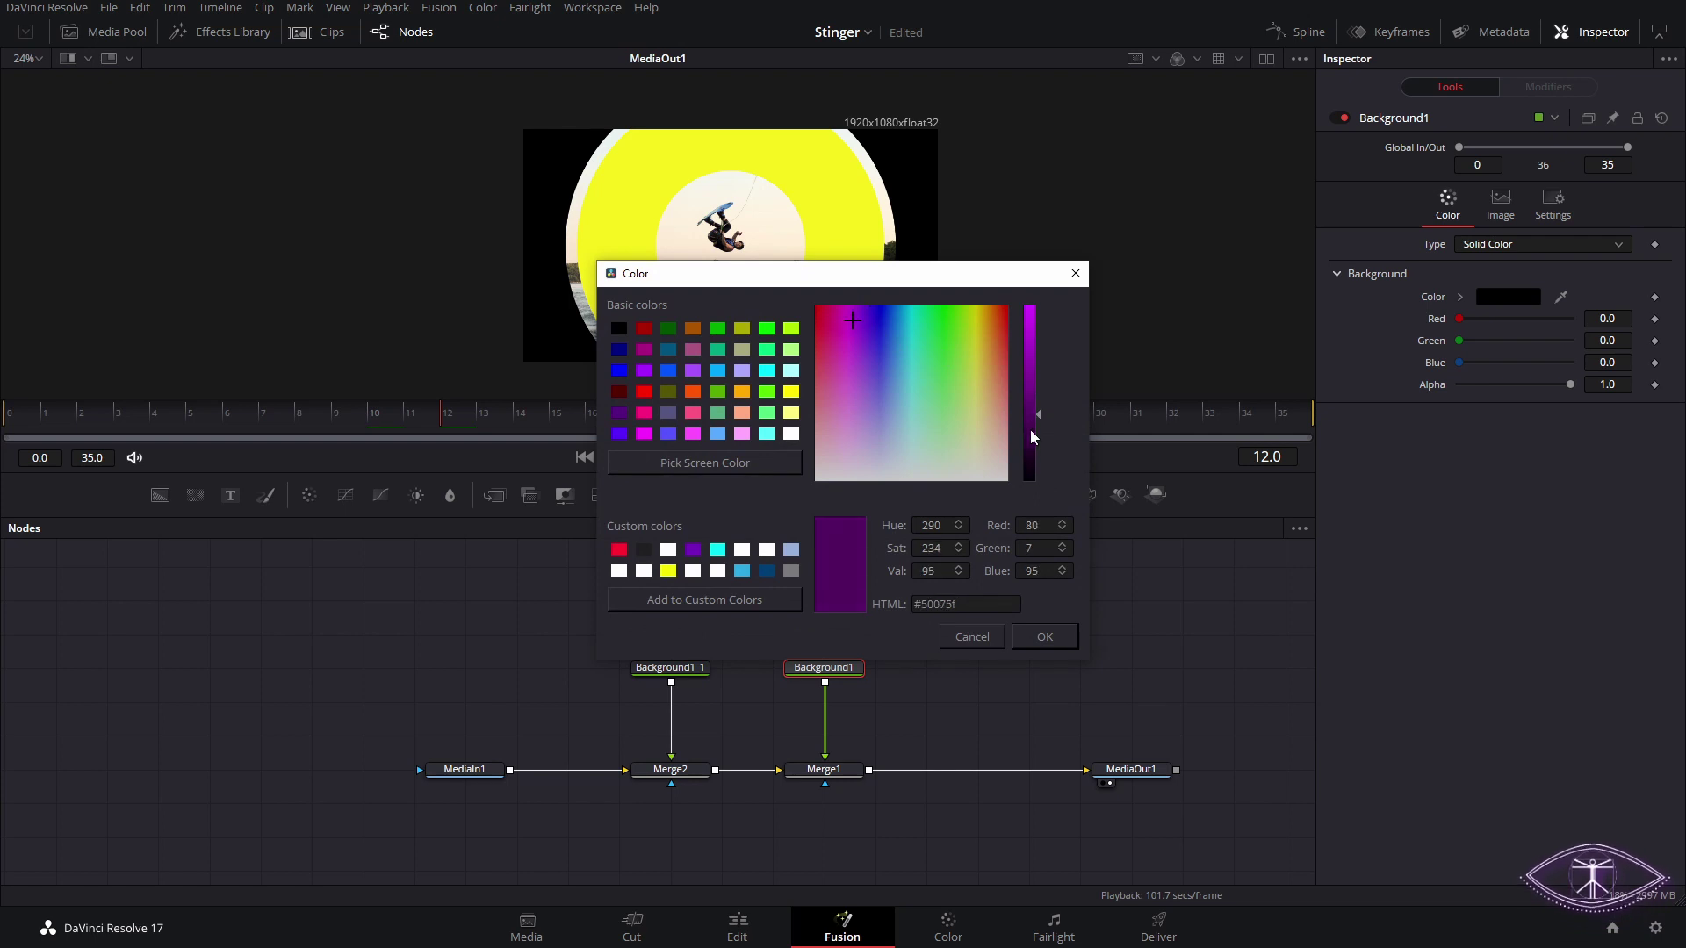
key("Return")
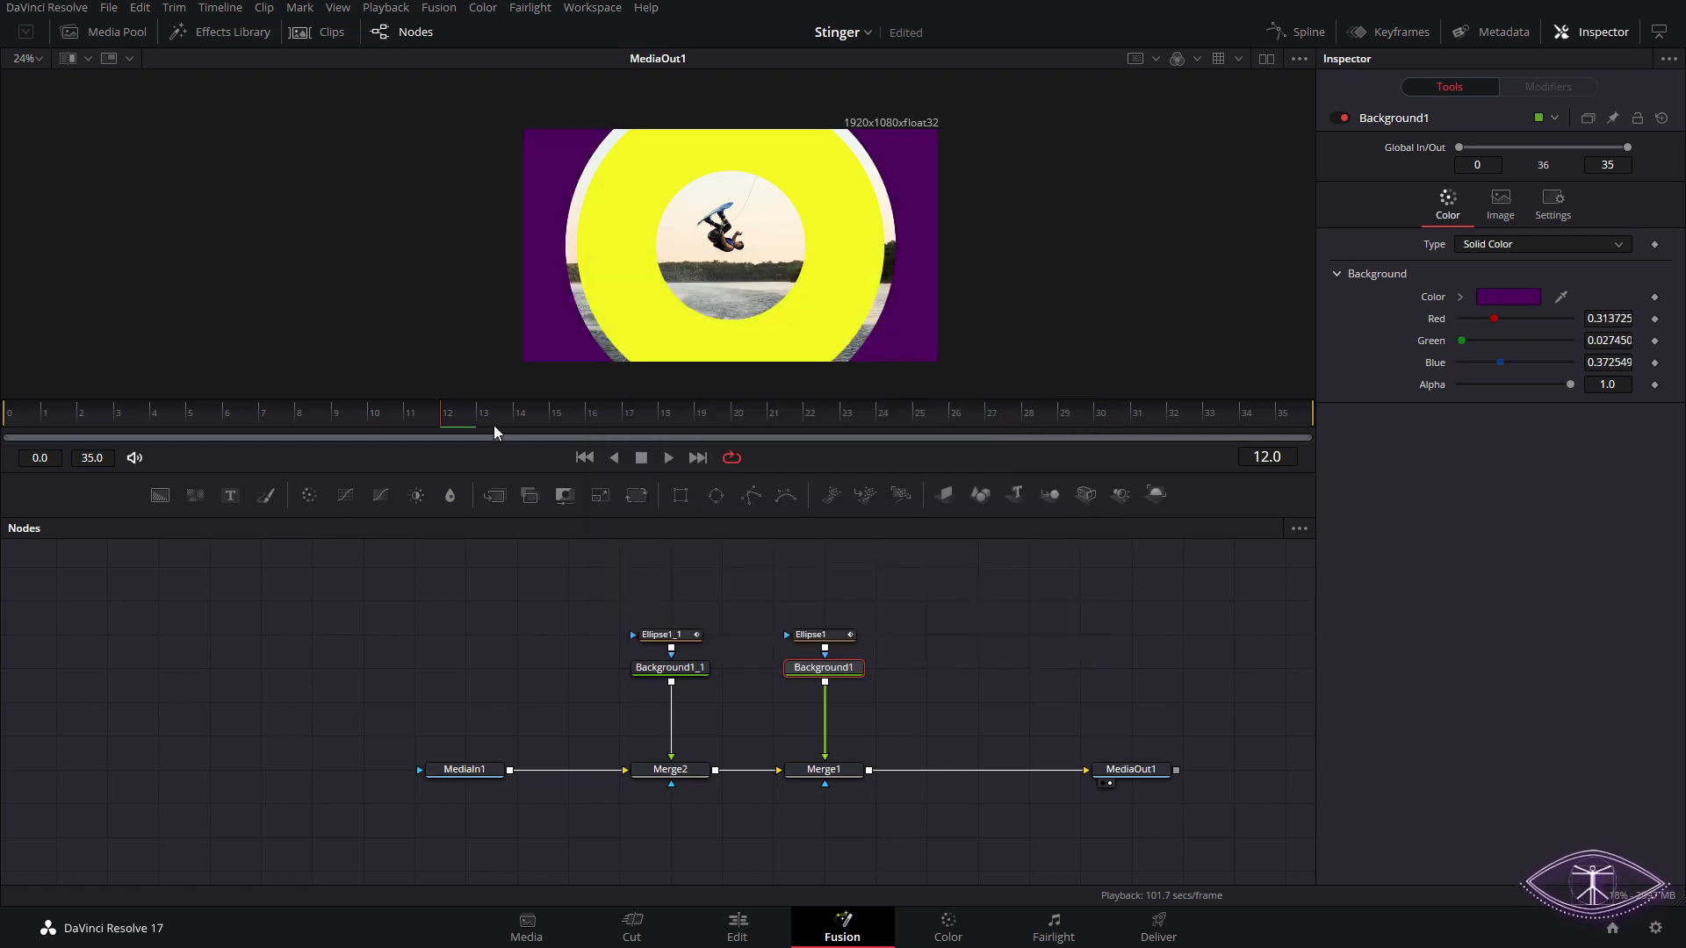
- Set Ellipse1_1's Width to about 0.606 at frame 12 to close the gap to the purple ring
left_click(677, 640)
left_click_drag(1610, 423, 1657, 423)
- Duplicate Background1_1 with its ellipse mask and merge the copy between MediaIn1 and Merge2
left_click_drag(570, 575, 739, 673)
left_click(562, 679)
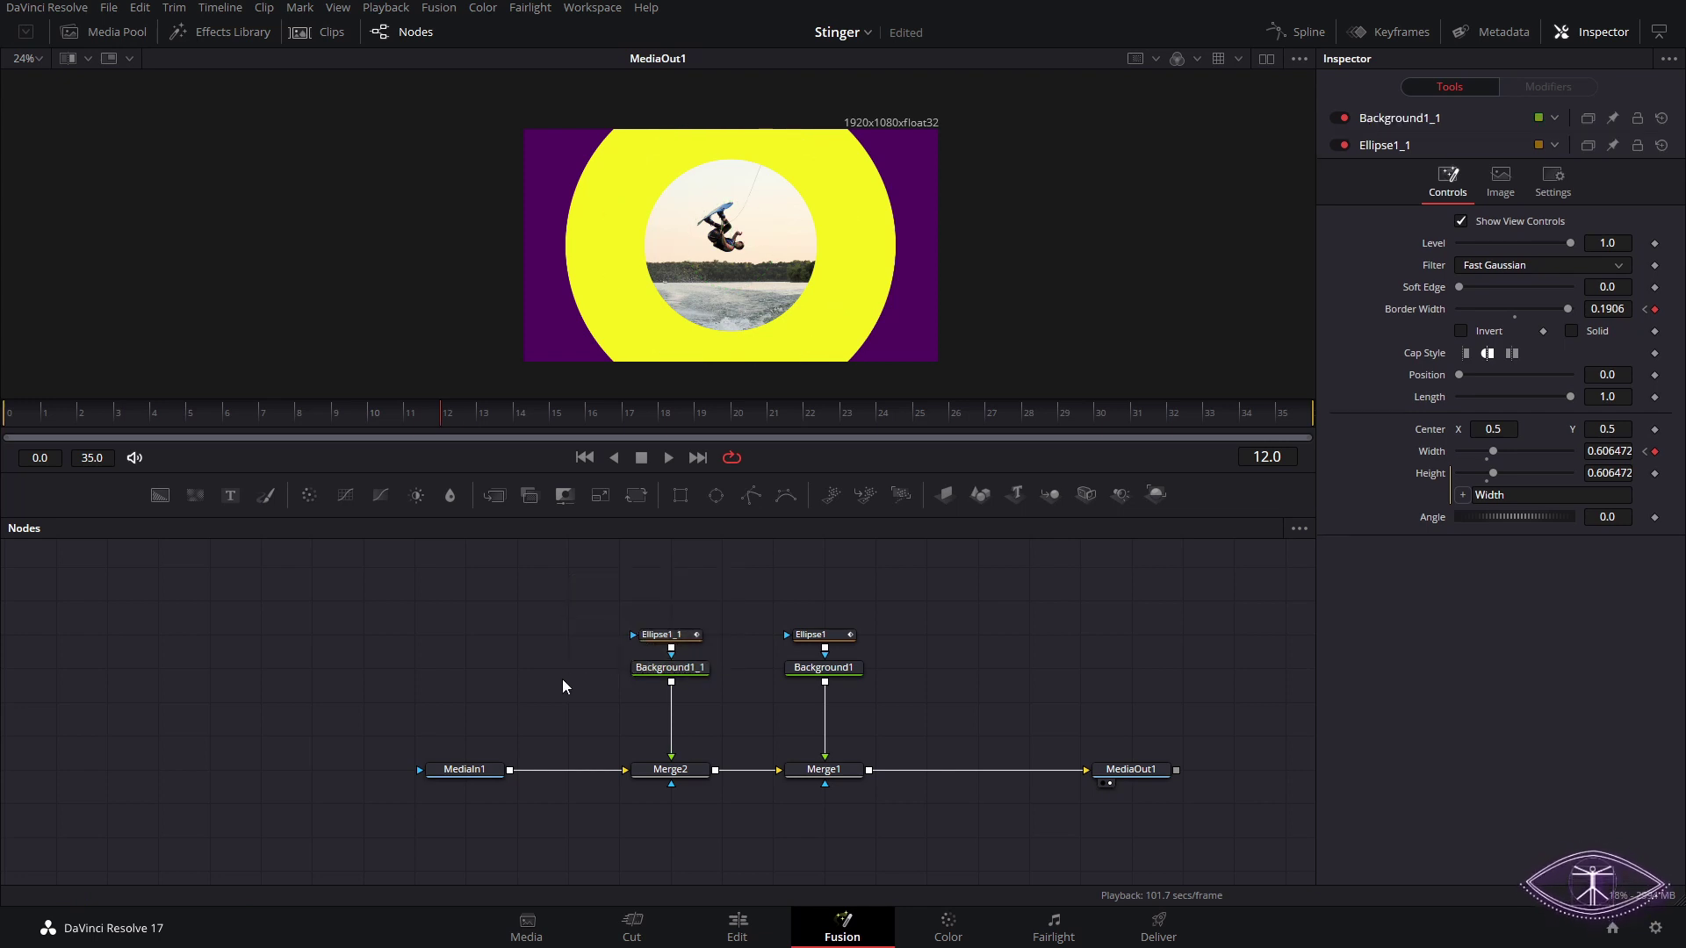
key("ctrl+v")
left_click_drag(582, 706, 553, 685)
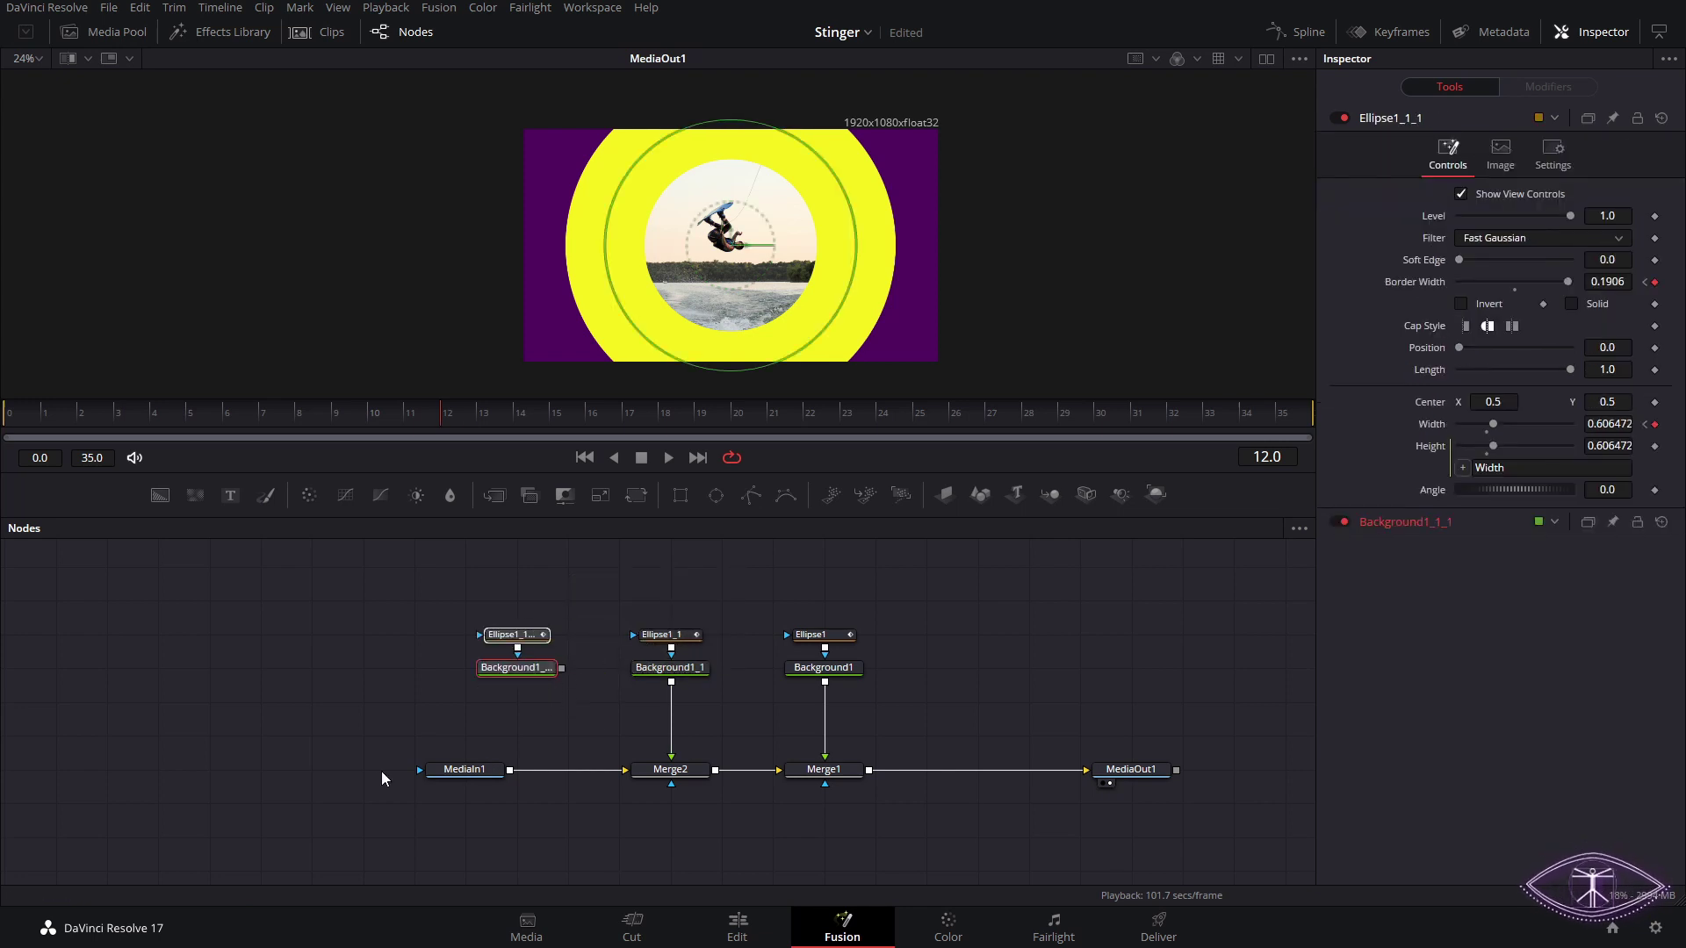
left_click_drag(434, 771, 383, 773)
left_click_drag(559, 671, 474, 771)
- Set the Width of the newest ellipse, Ellipse1_1_1, to about 0.227 at frame 12
left_click(513, 634)
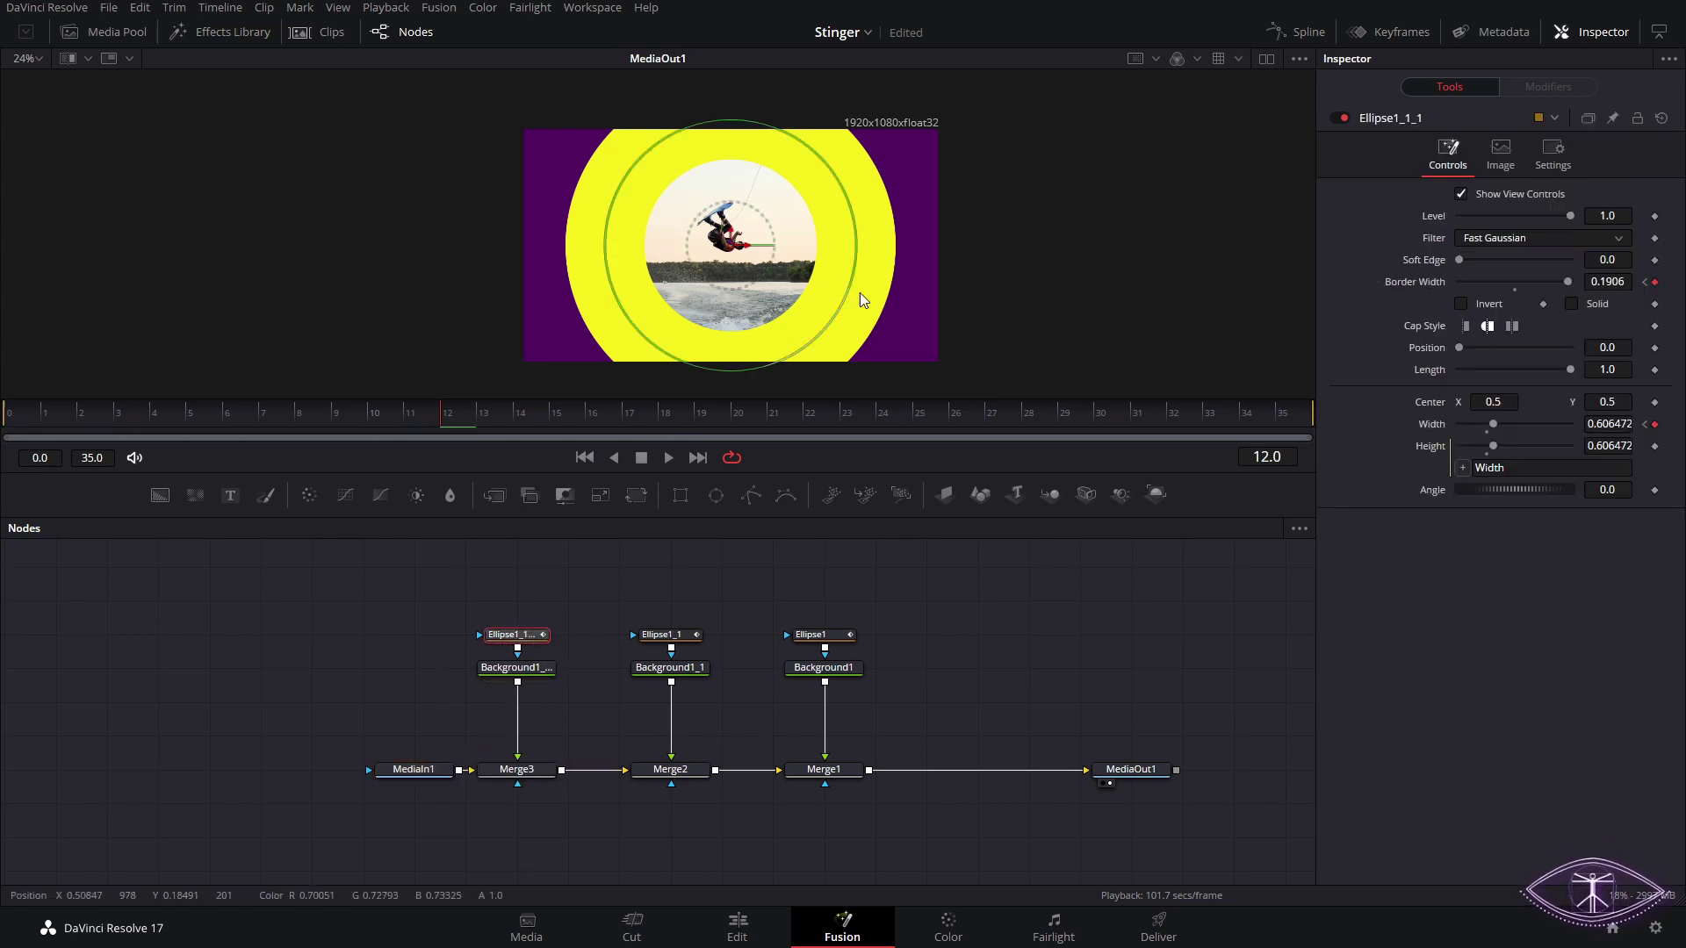
left_click_drag(1619, 428, 1433, 429)
left_click_drag(1558, 427, 1513, 427)
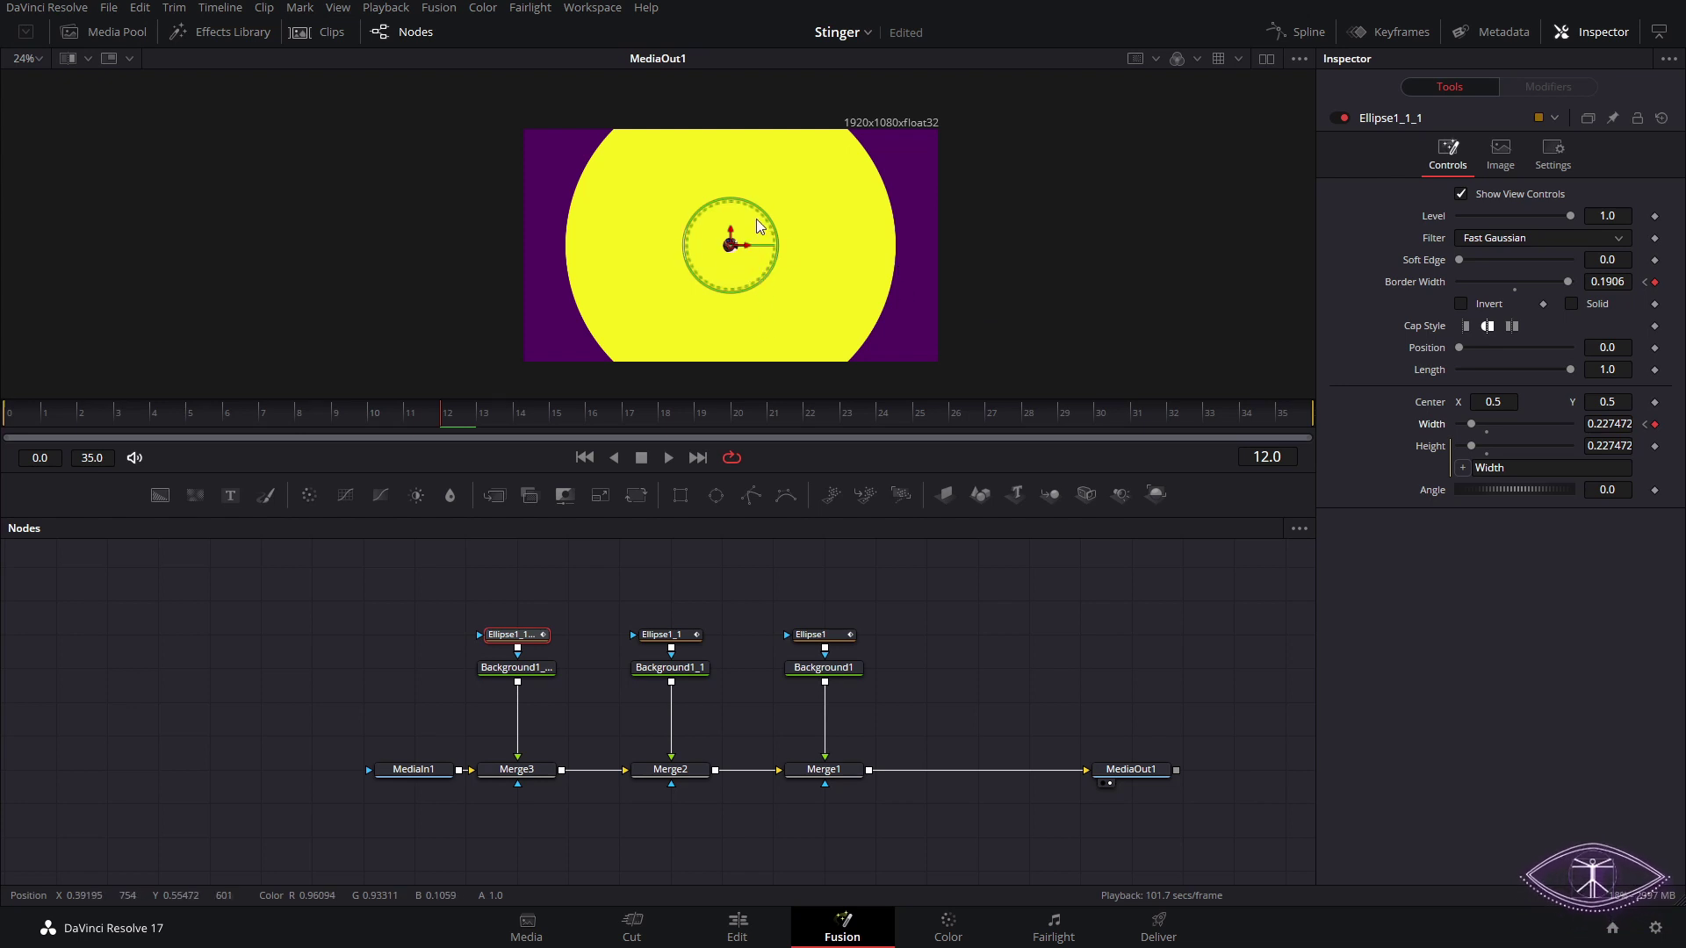
- Colour the newest background, Background1_1_1, black (#000000)
left_click(539, 670)
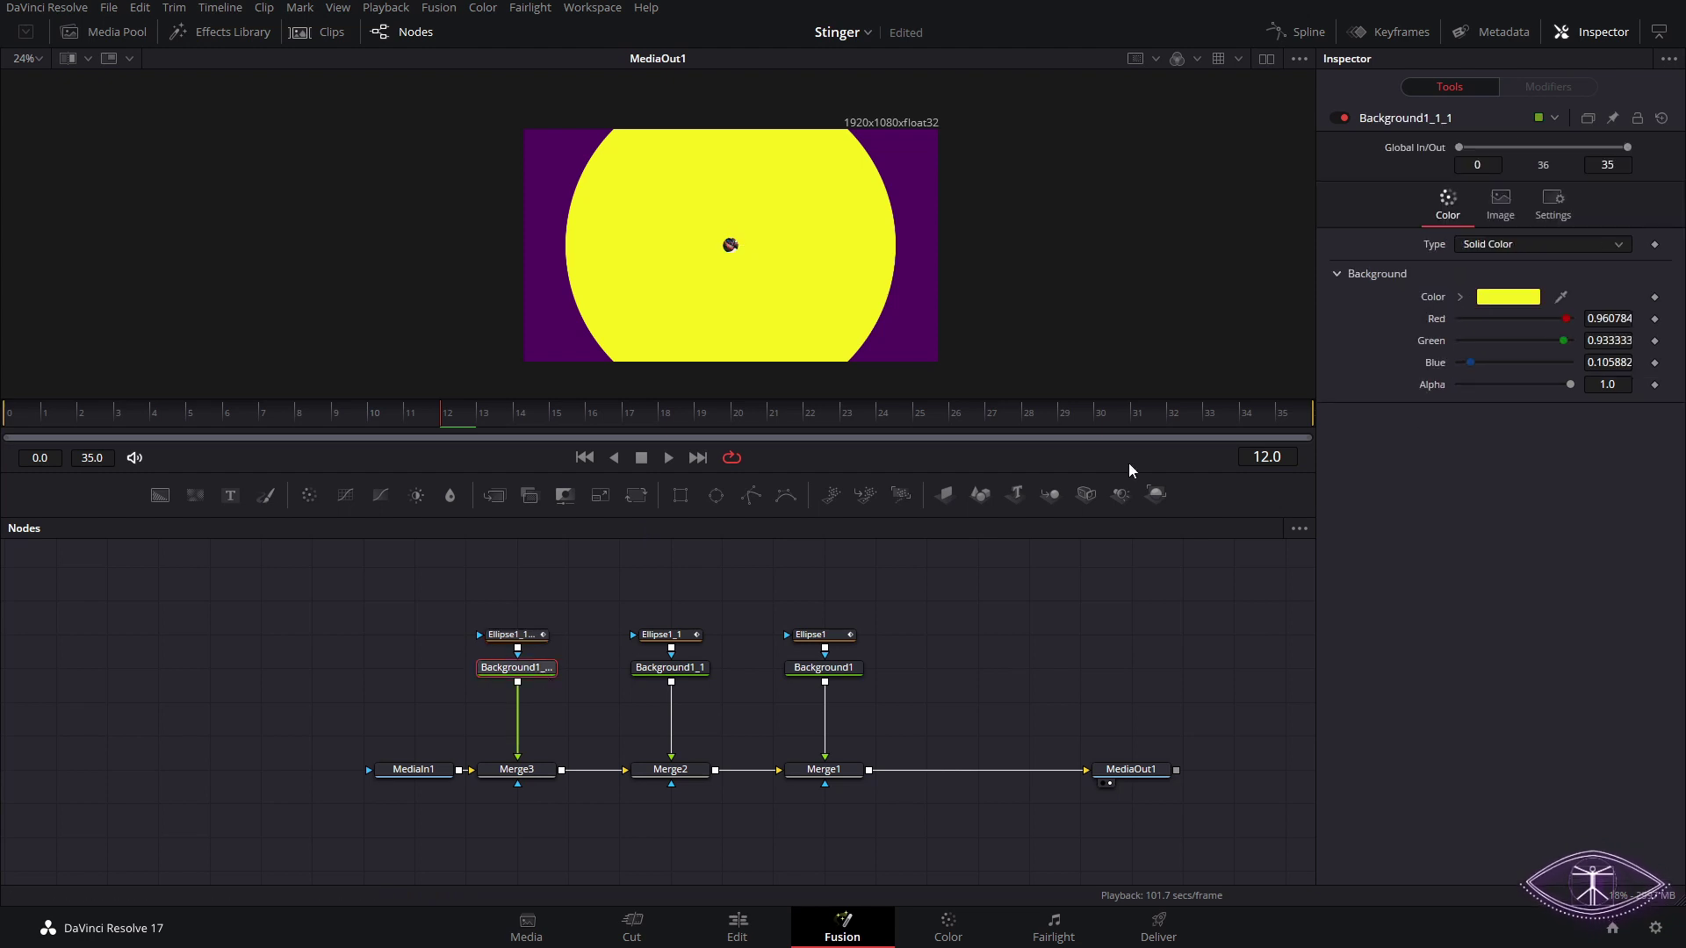
left_click(1509, 299)
left_click_drag(1029, 479, 1034, 507)
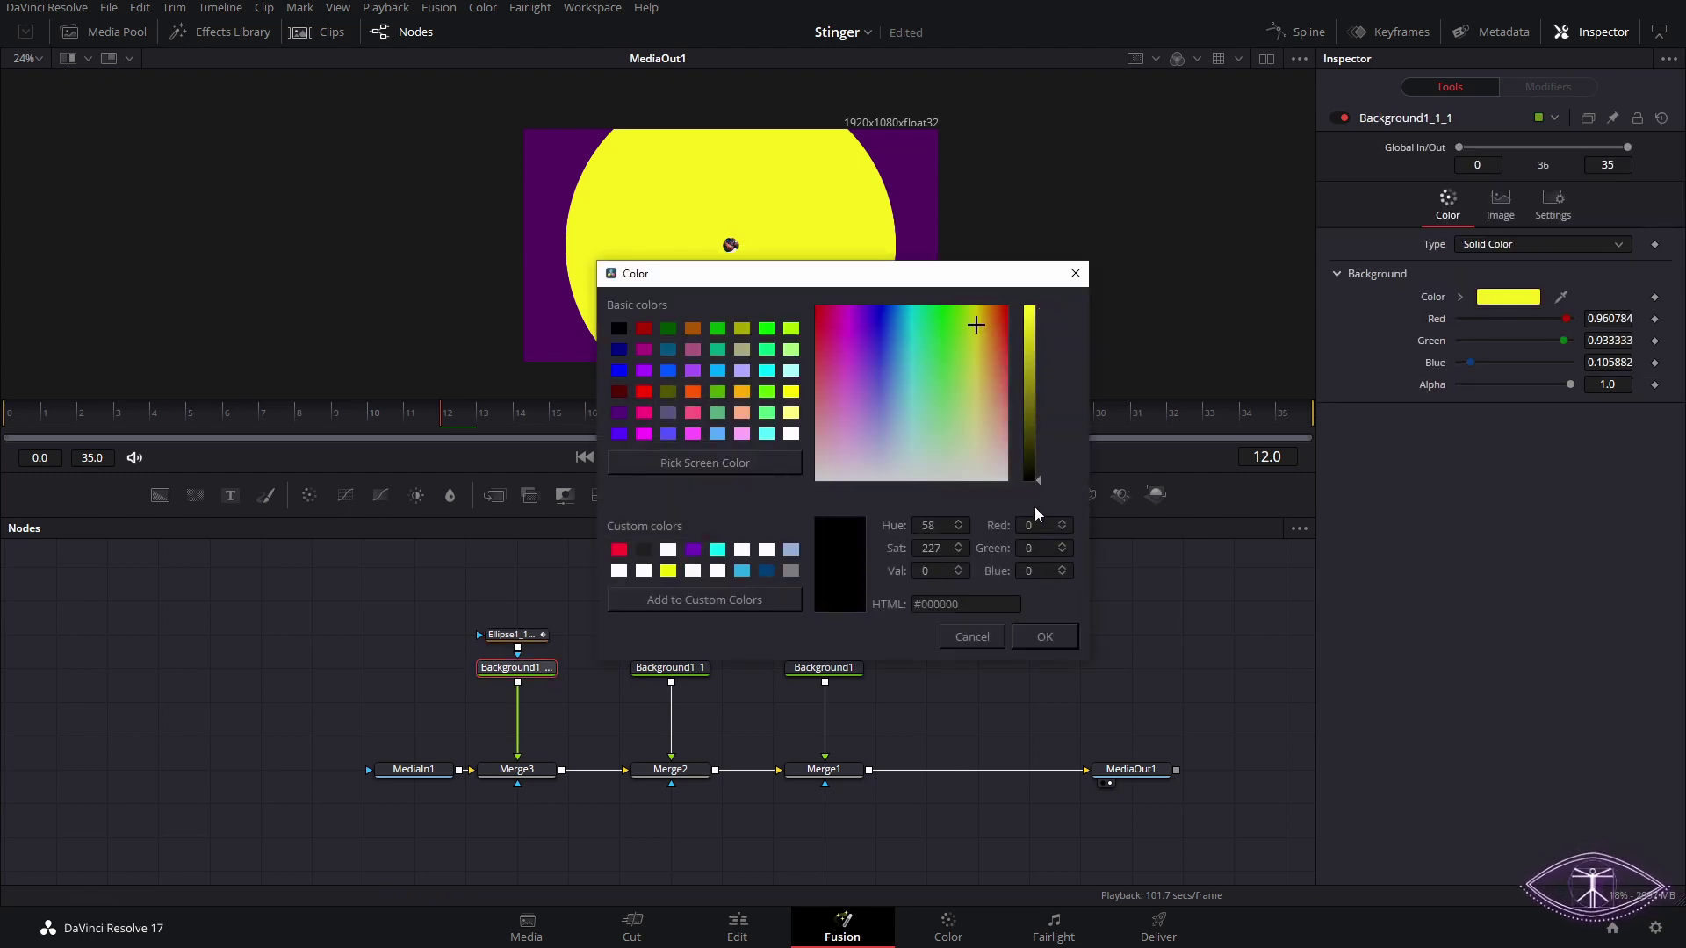
left_click(1044, 637)
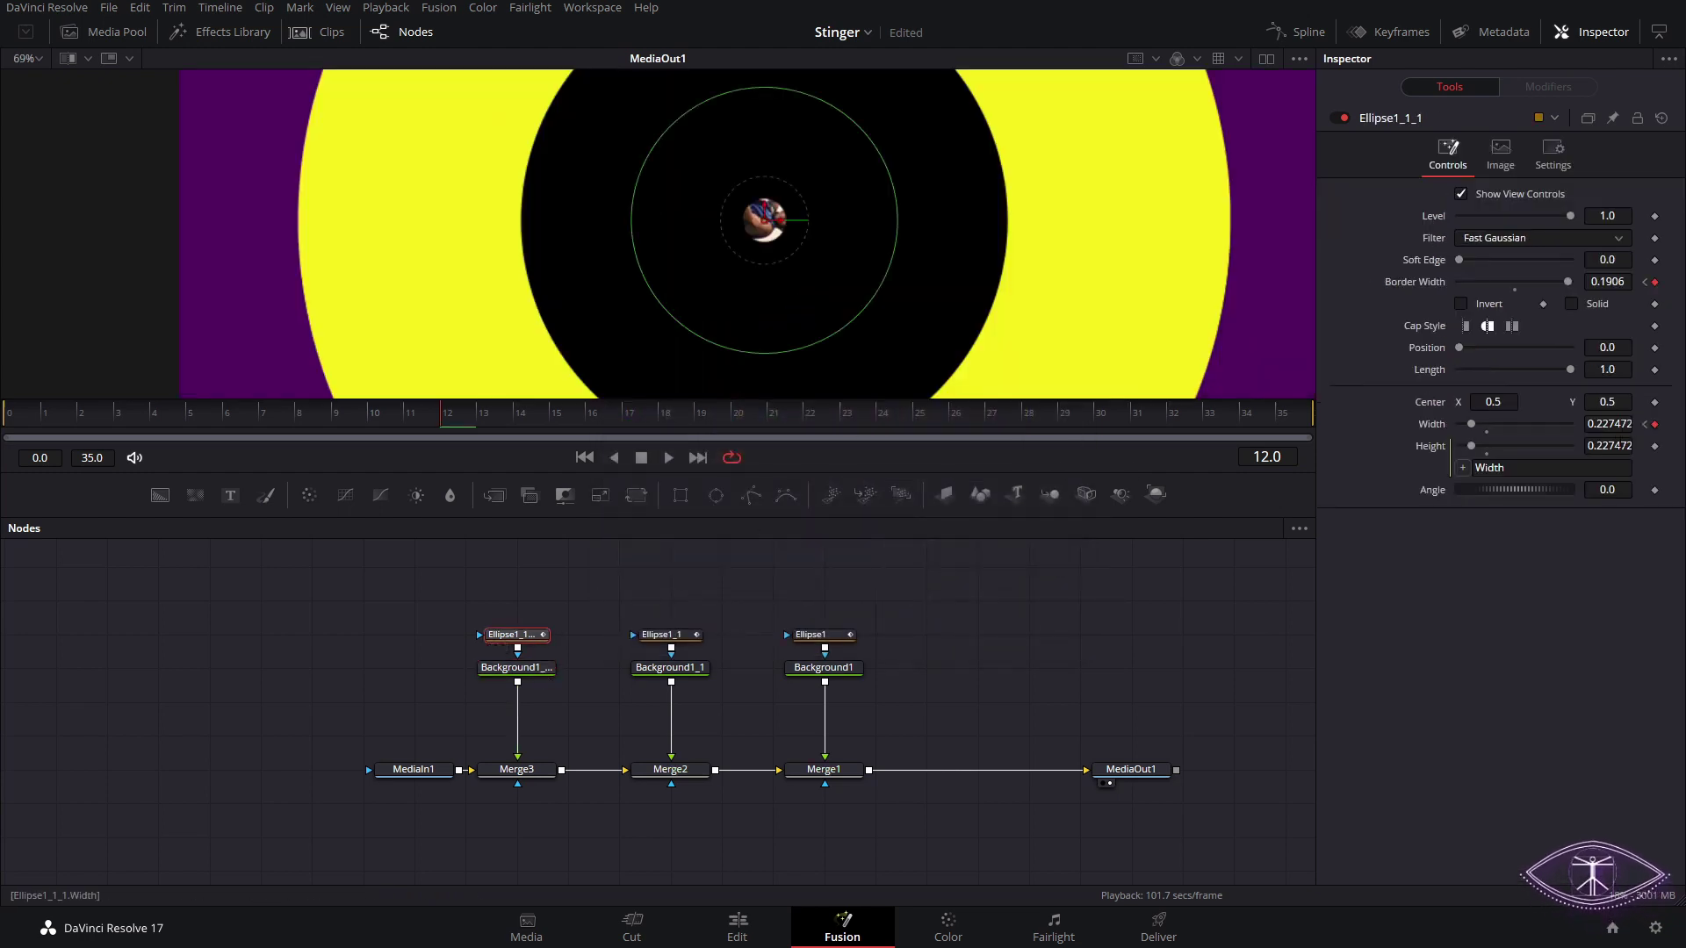
- Set Ellipse1_1_1's Width to about 0.214 and Border Width to 0.2146 at frame 12 to fill the centre hole
left_click_drag(1608, 425, 1596, 425)
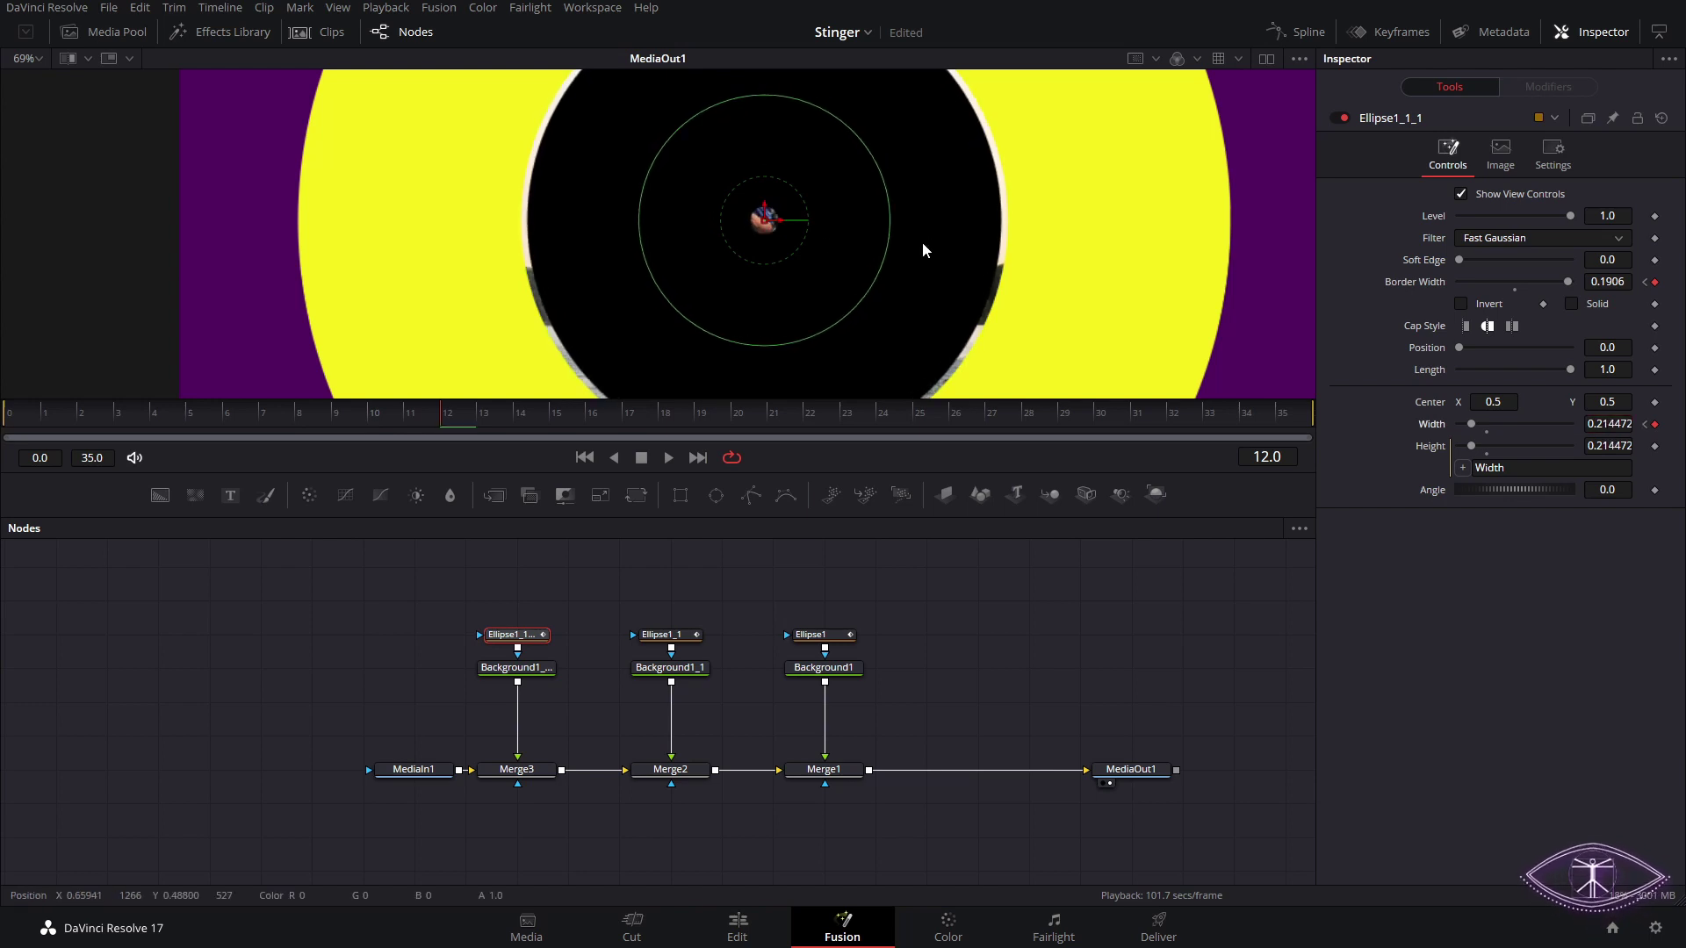
left_click_drag(1607, 281, 1641, 282)
scroll(1606, 281, "up", 1)
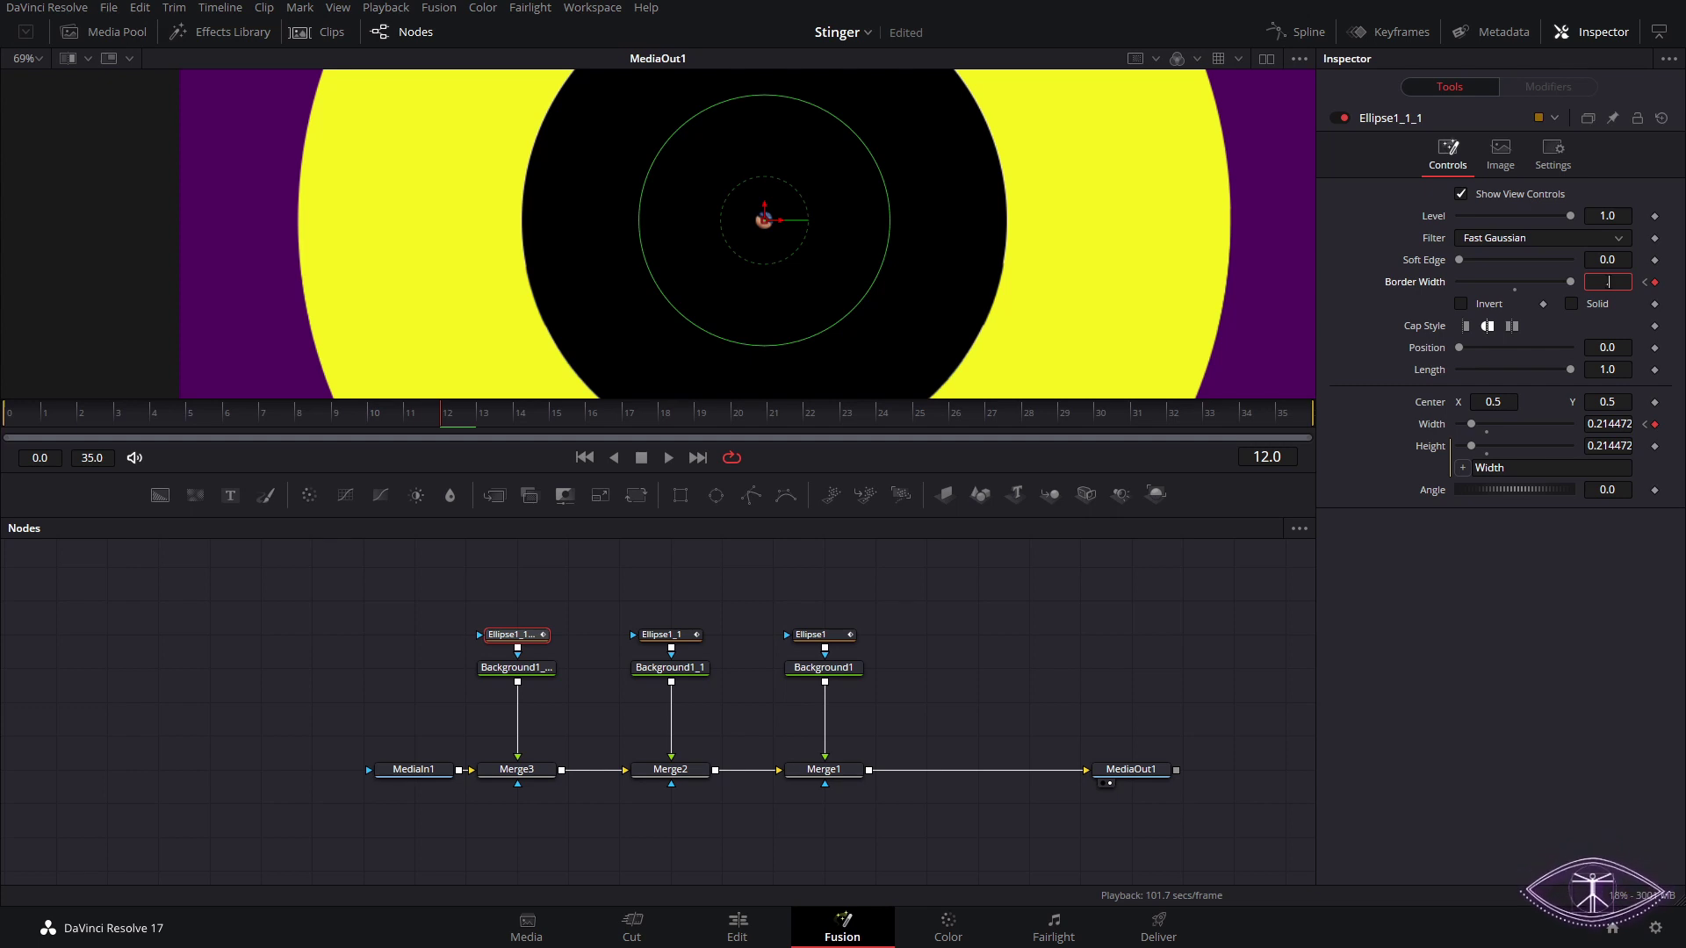
key("Tab")
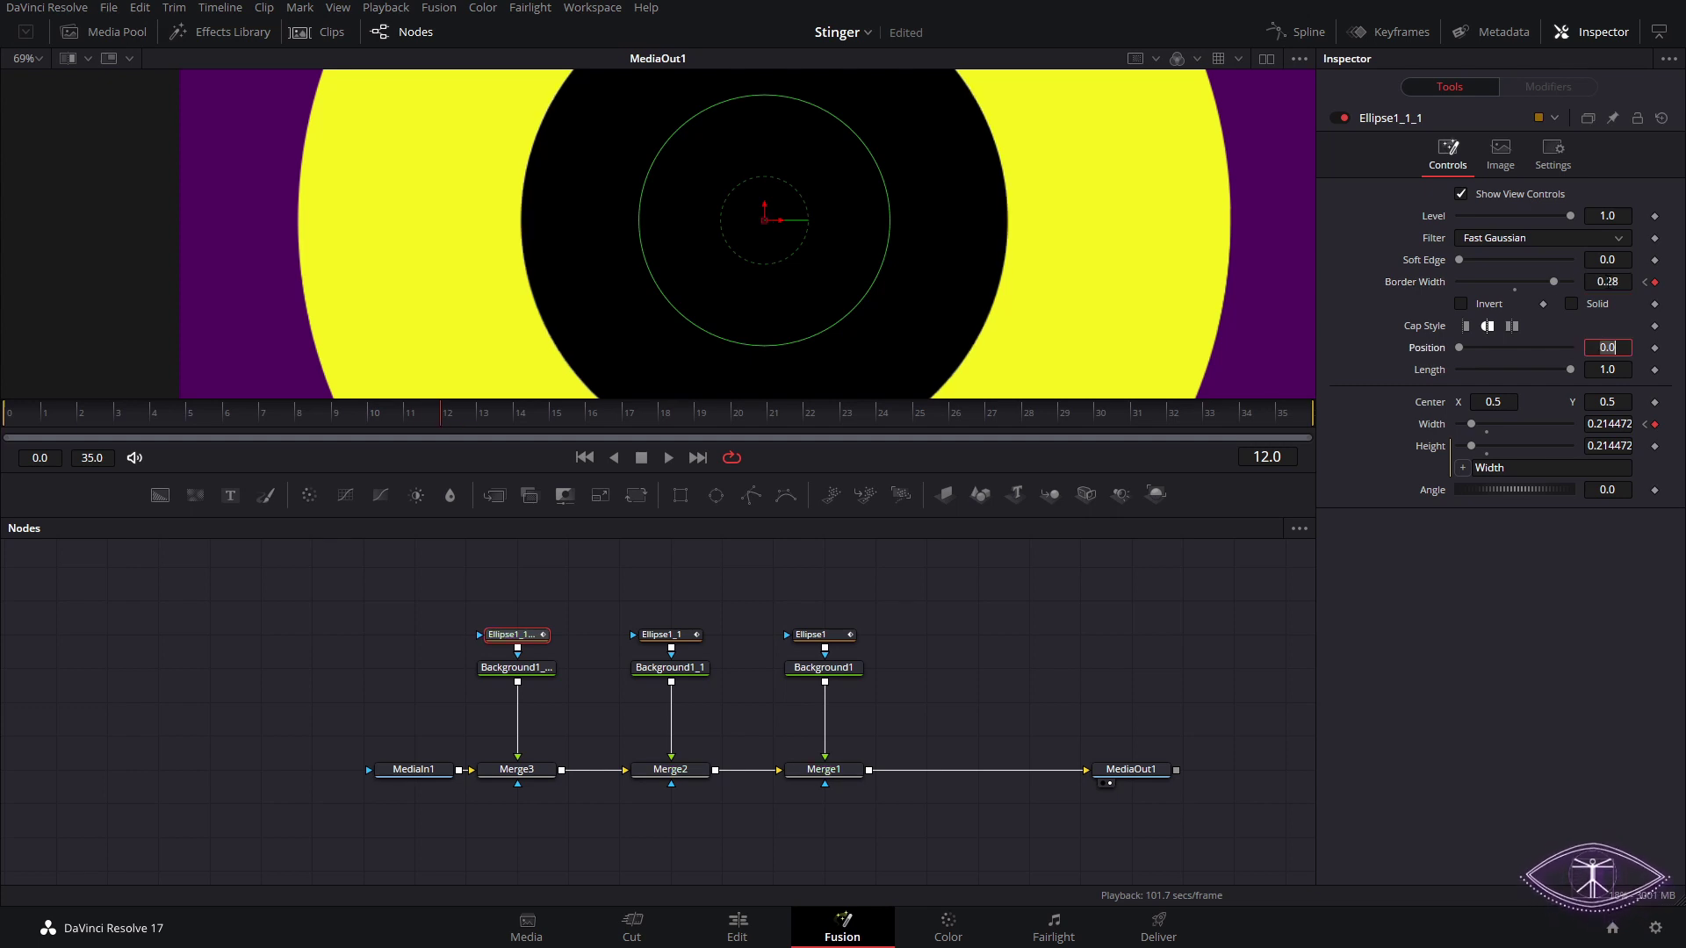
left_click_drag(1621, 279, 1043, 359)
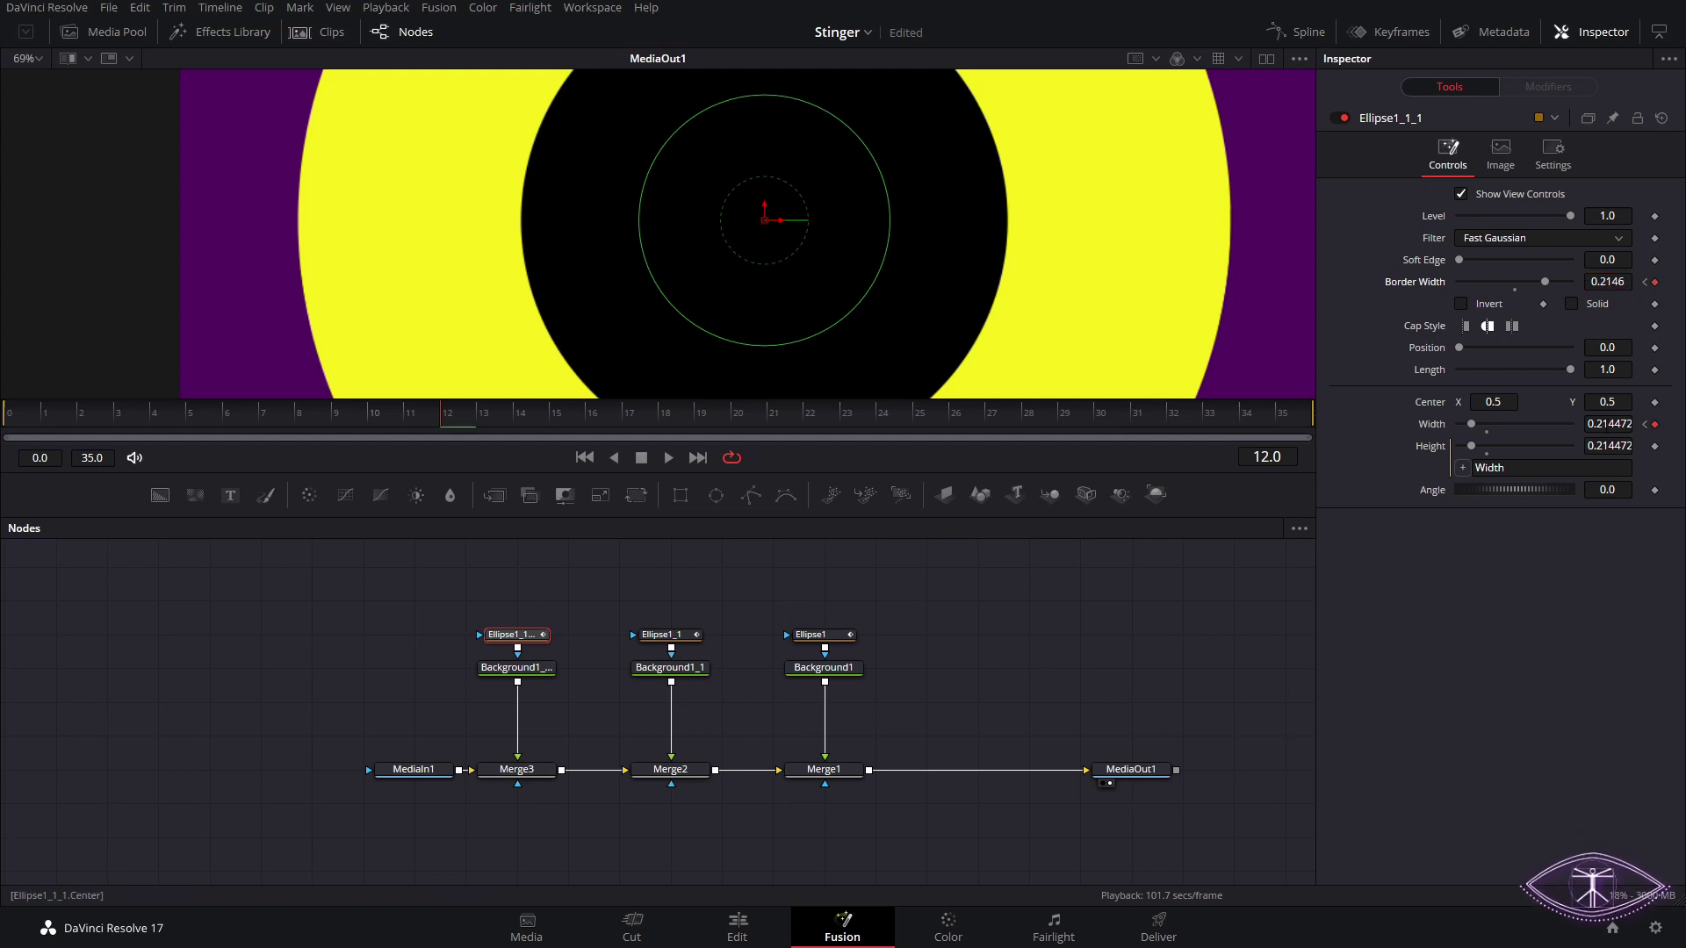
- Fine-tune Ellipse1_1_1's Width to about 0.200 so the black disc just meets the yellow ring
left_click_drag(1620, 425, 1606, 425)
key("Up")
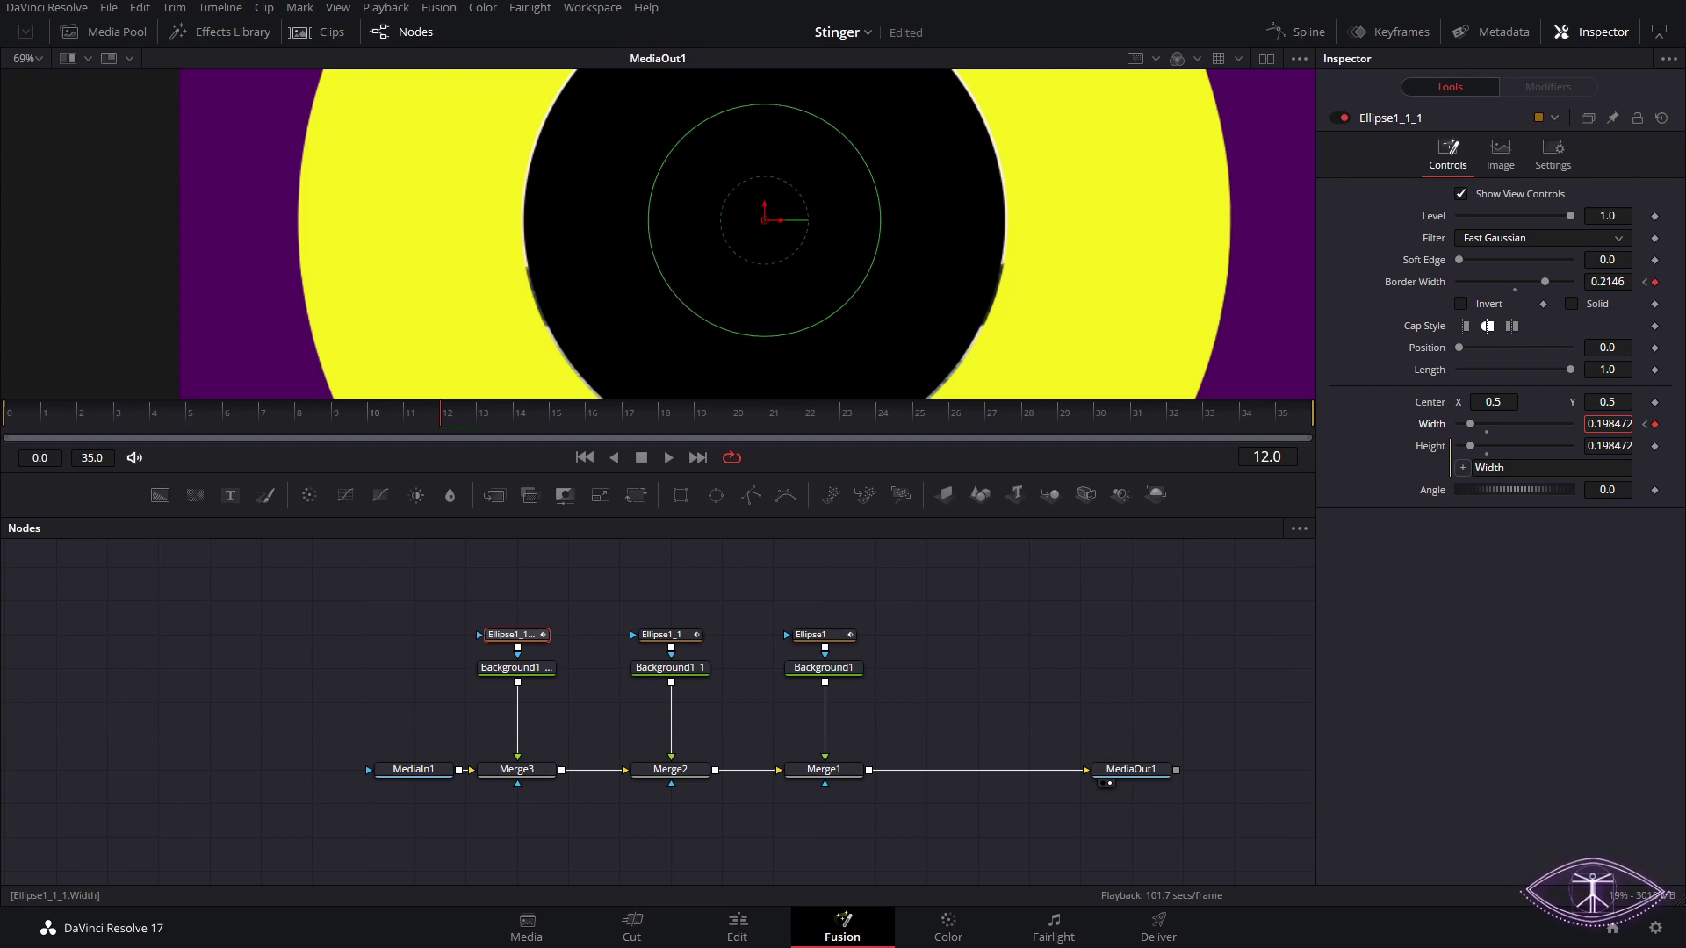
scroll(1050, 317, "up", 6)
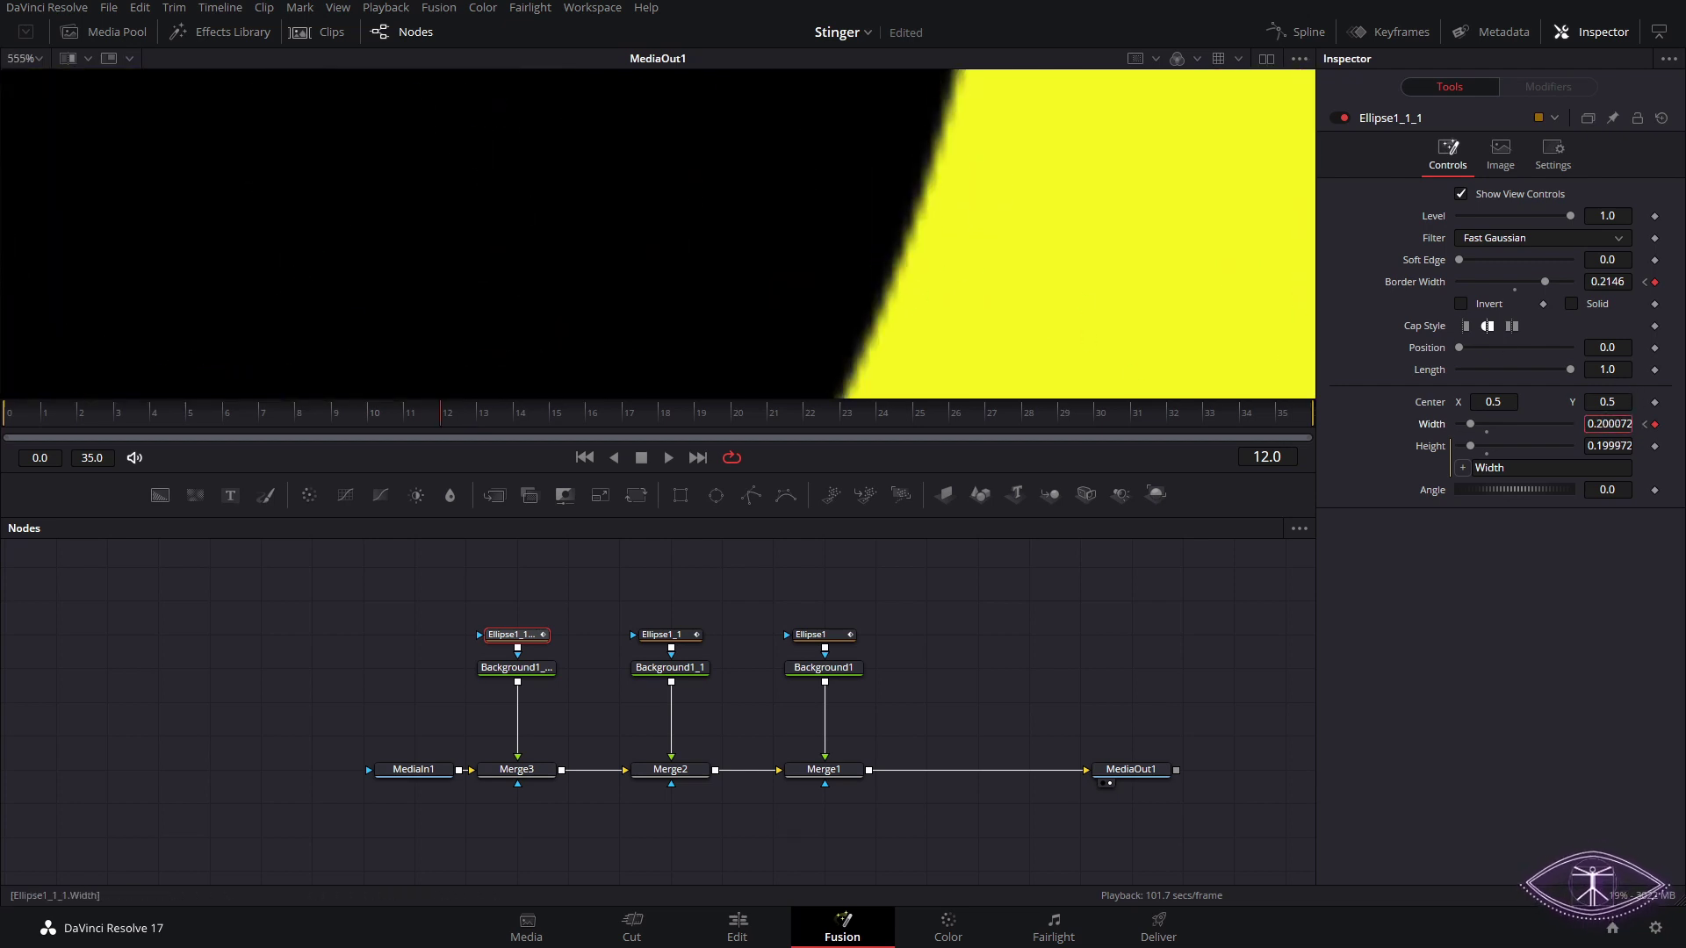
- Play back the three-ring animation to check it and save the project
scroll(936, 303, "down", 10)
scroll(906, 288, "up", 3)
key("space")
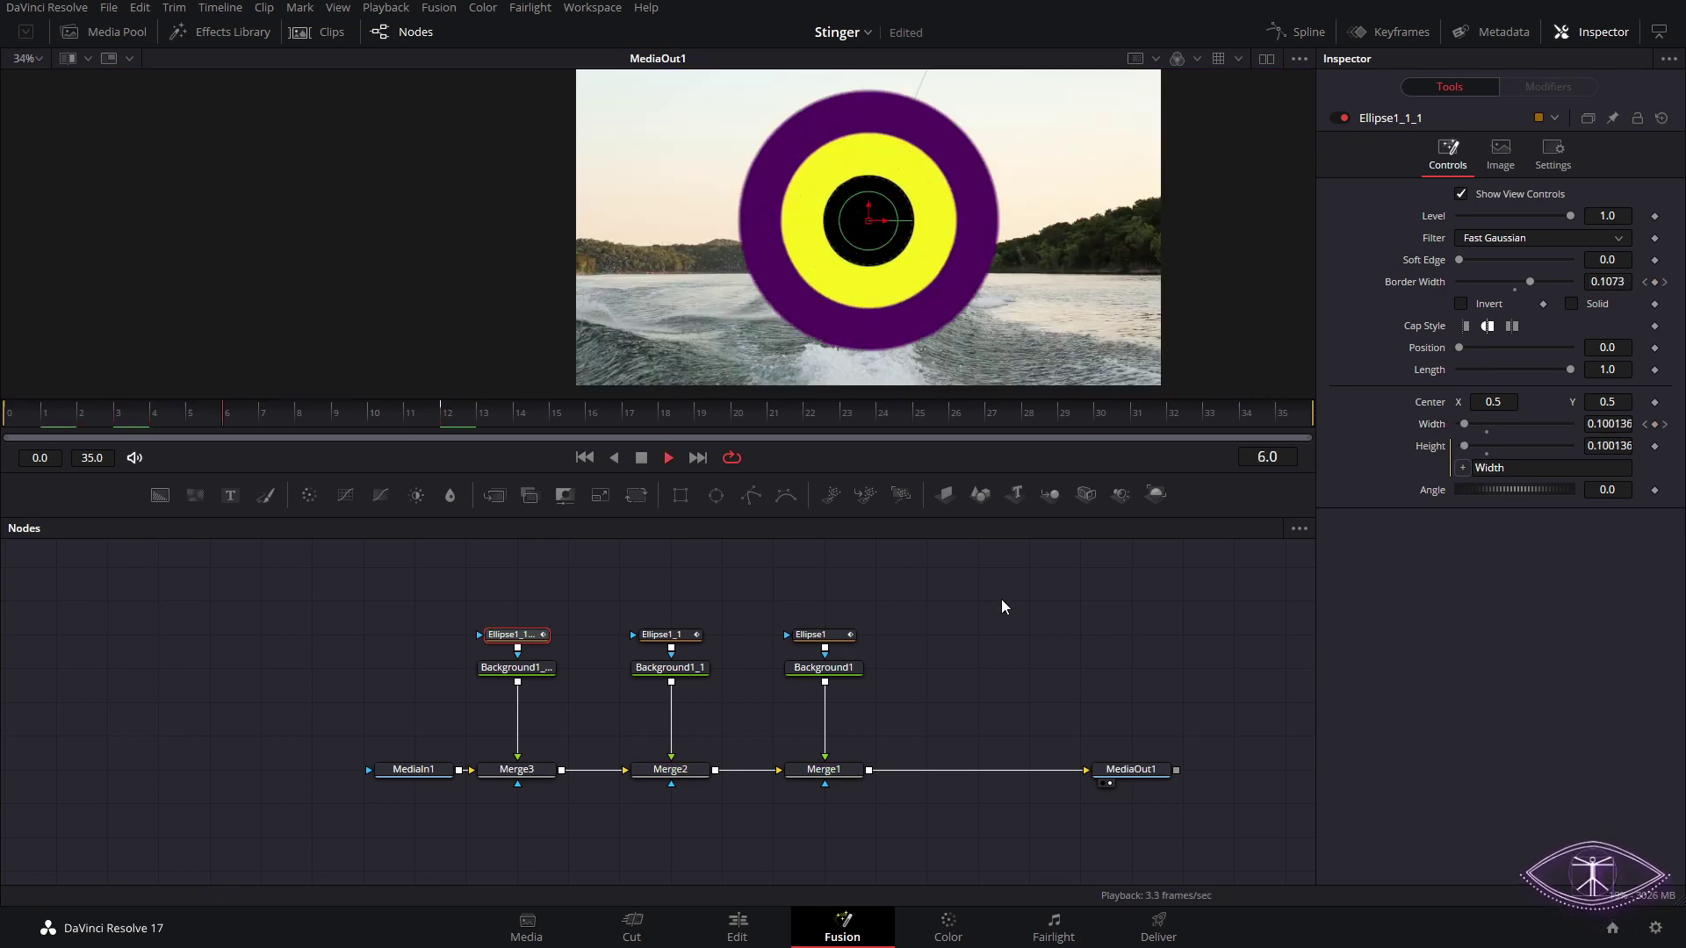
key("space")
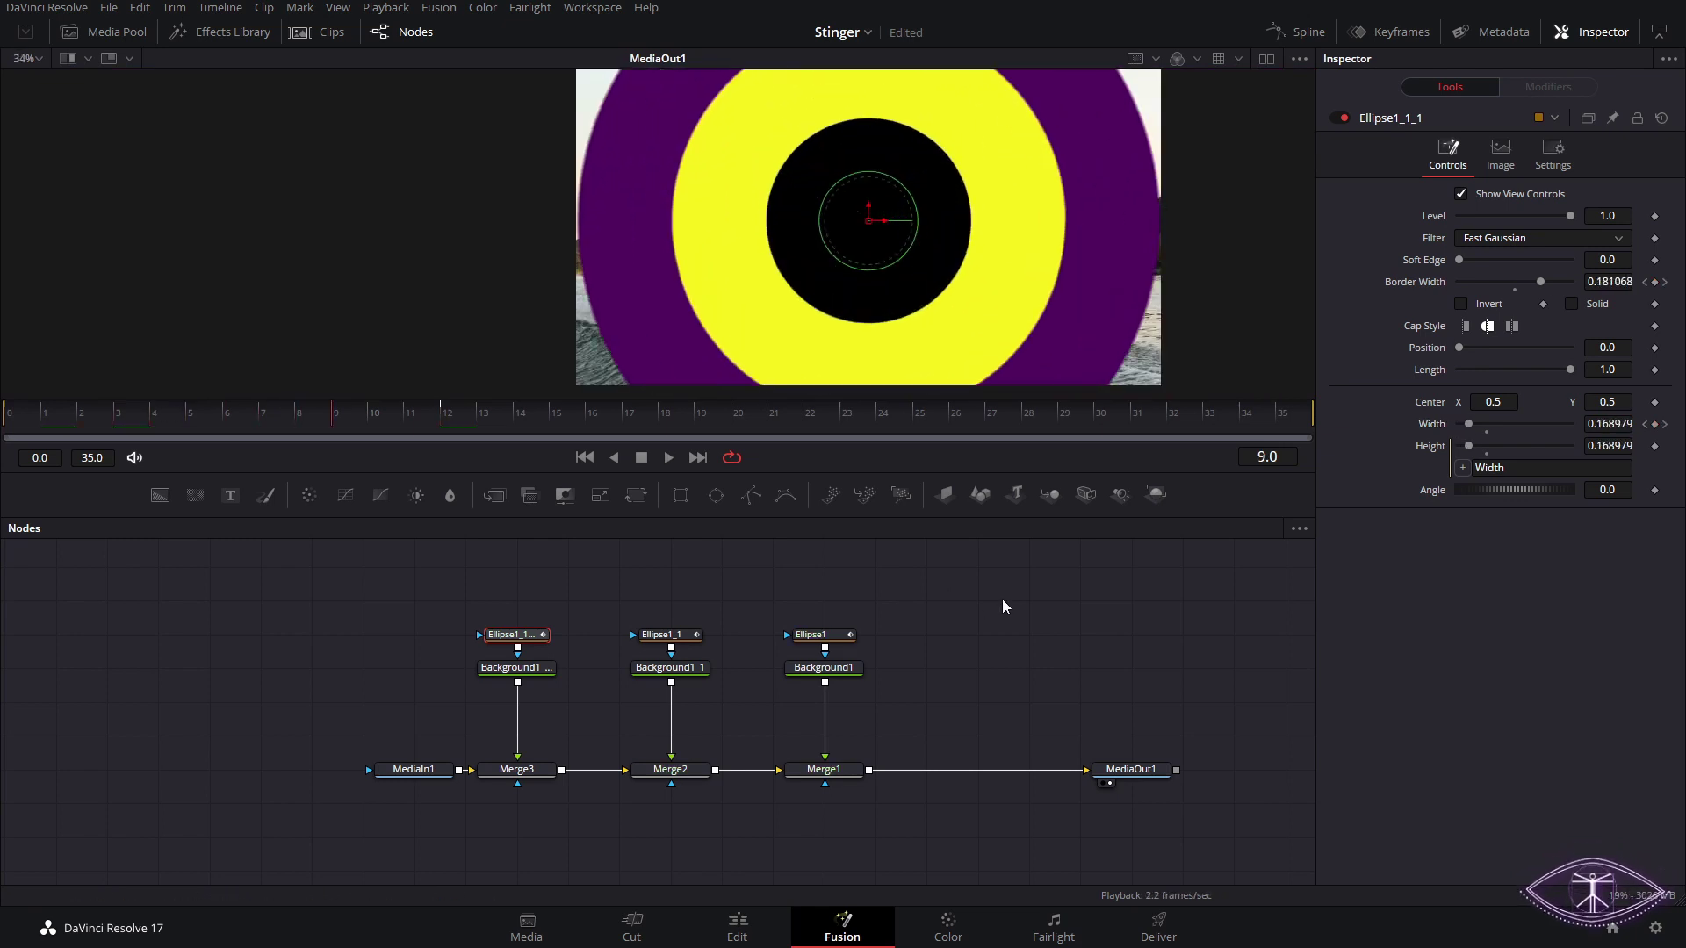
key("ctrl+s")
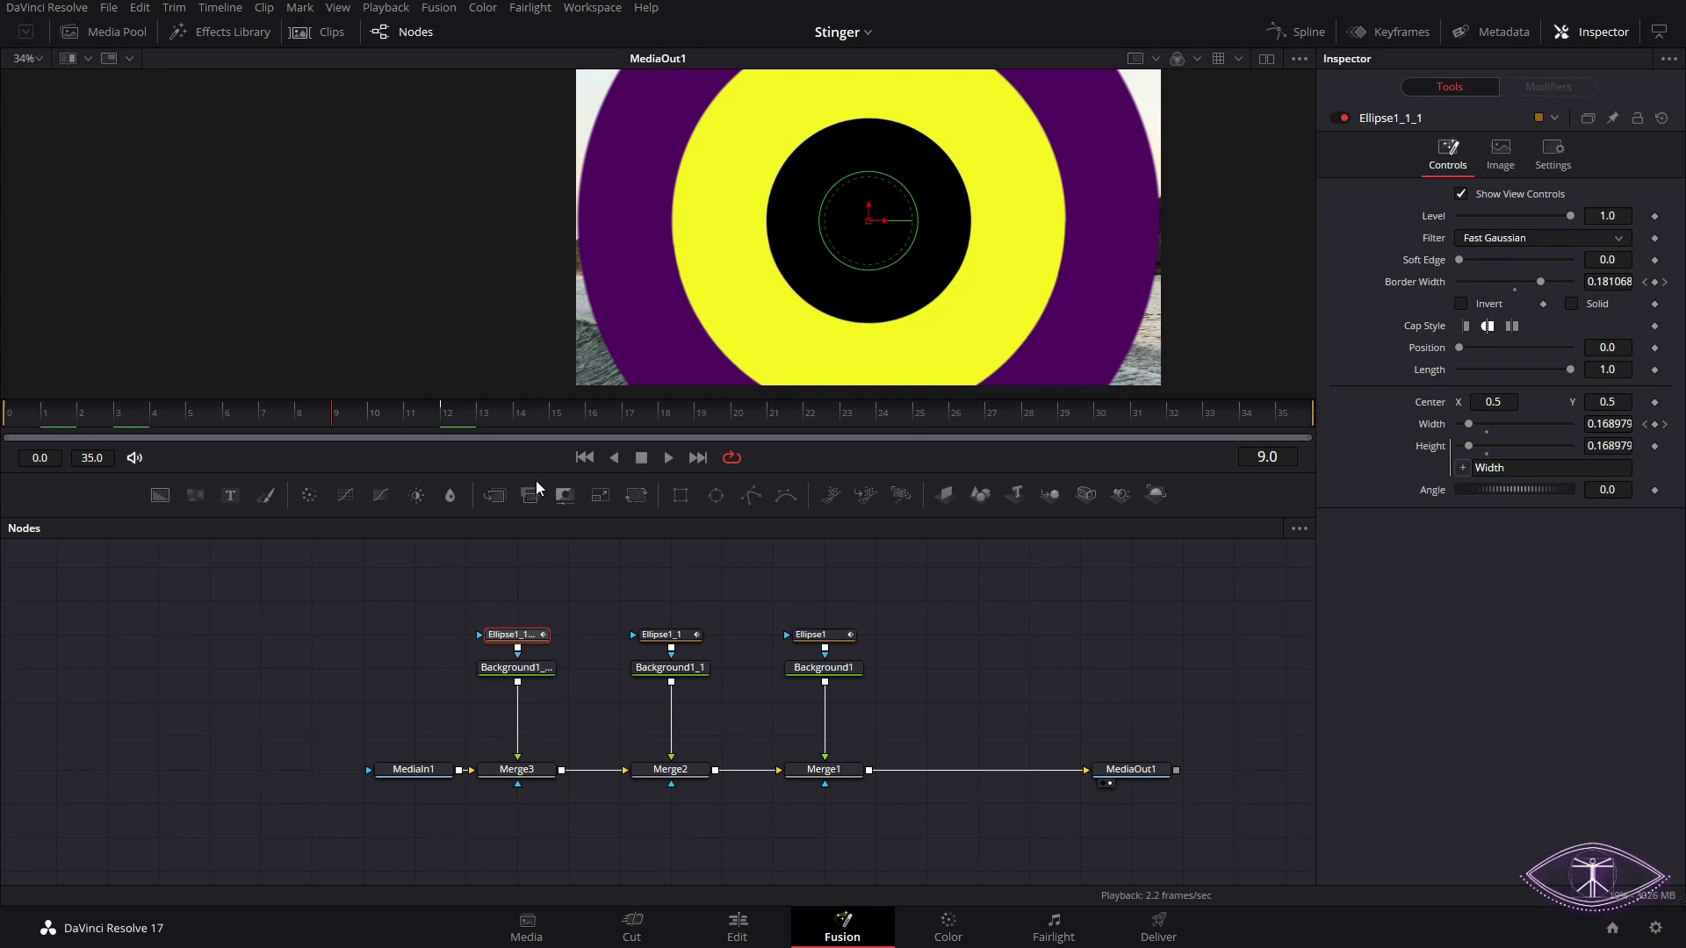
- Delay the yellow ring by shifting Ellipse1_1's Width and Border Width keyframes to frames 3 and 15
left_click(667, 635)
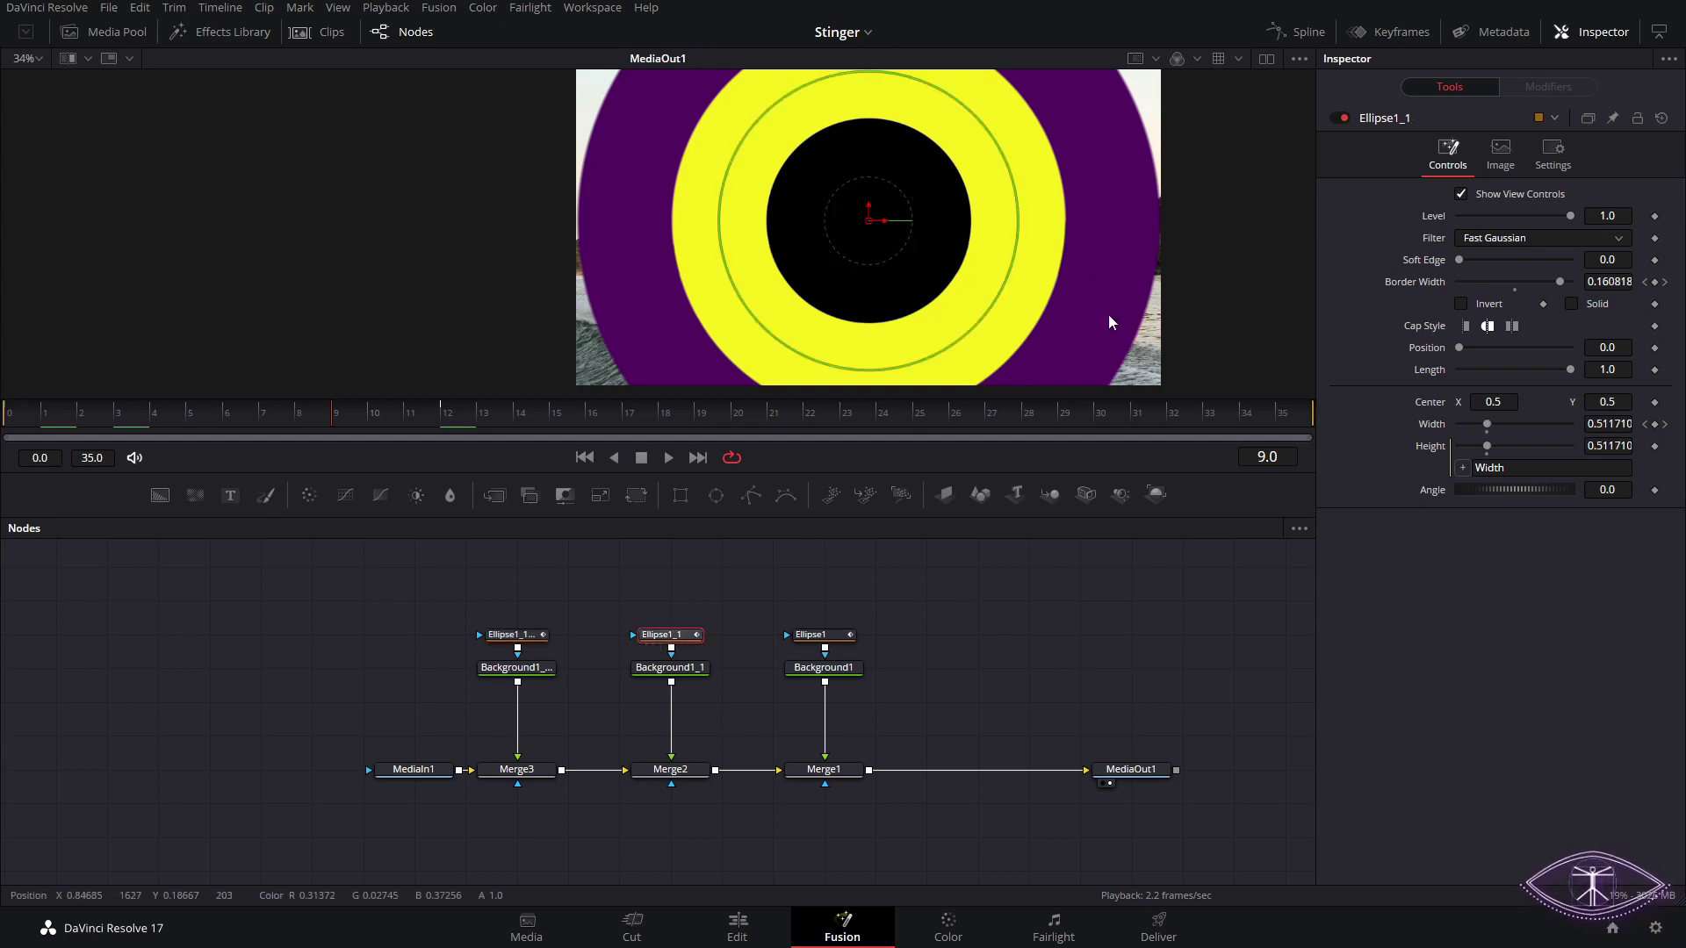
left_click(1387, 33)
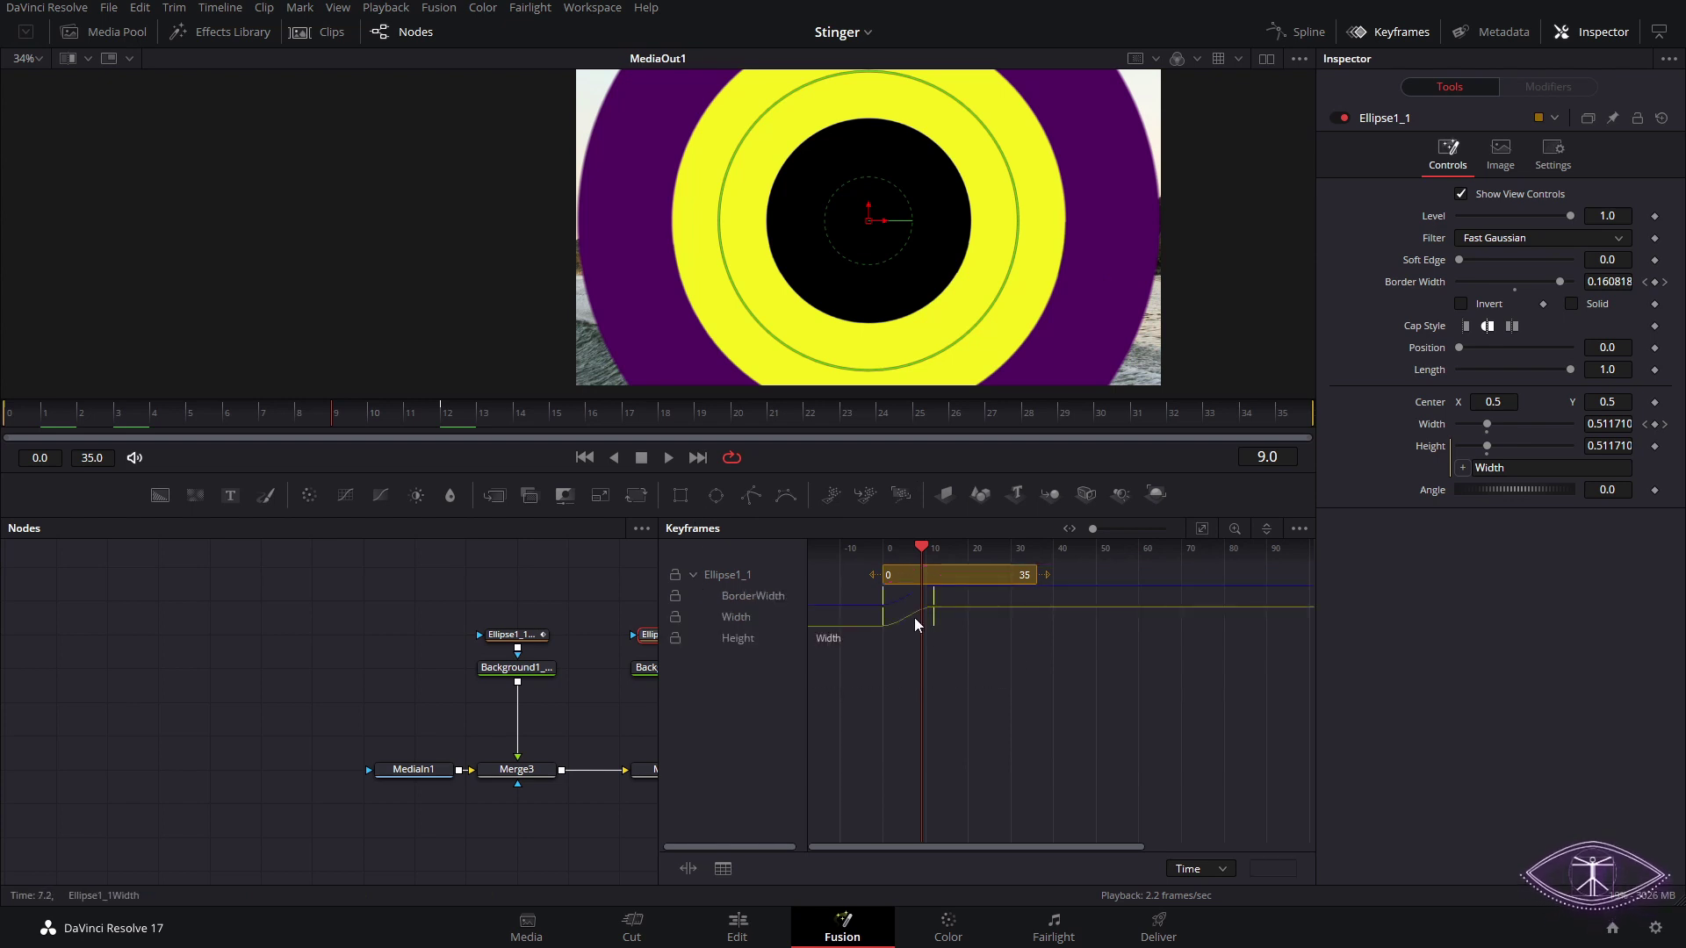
left_click_drag(929, 622, 948, 625)
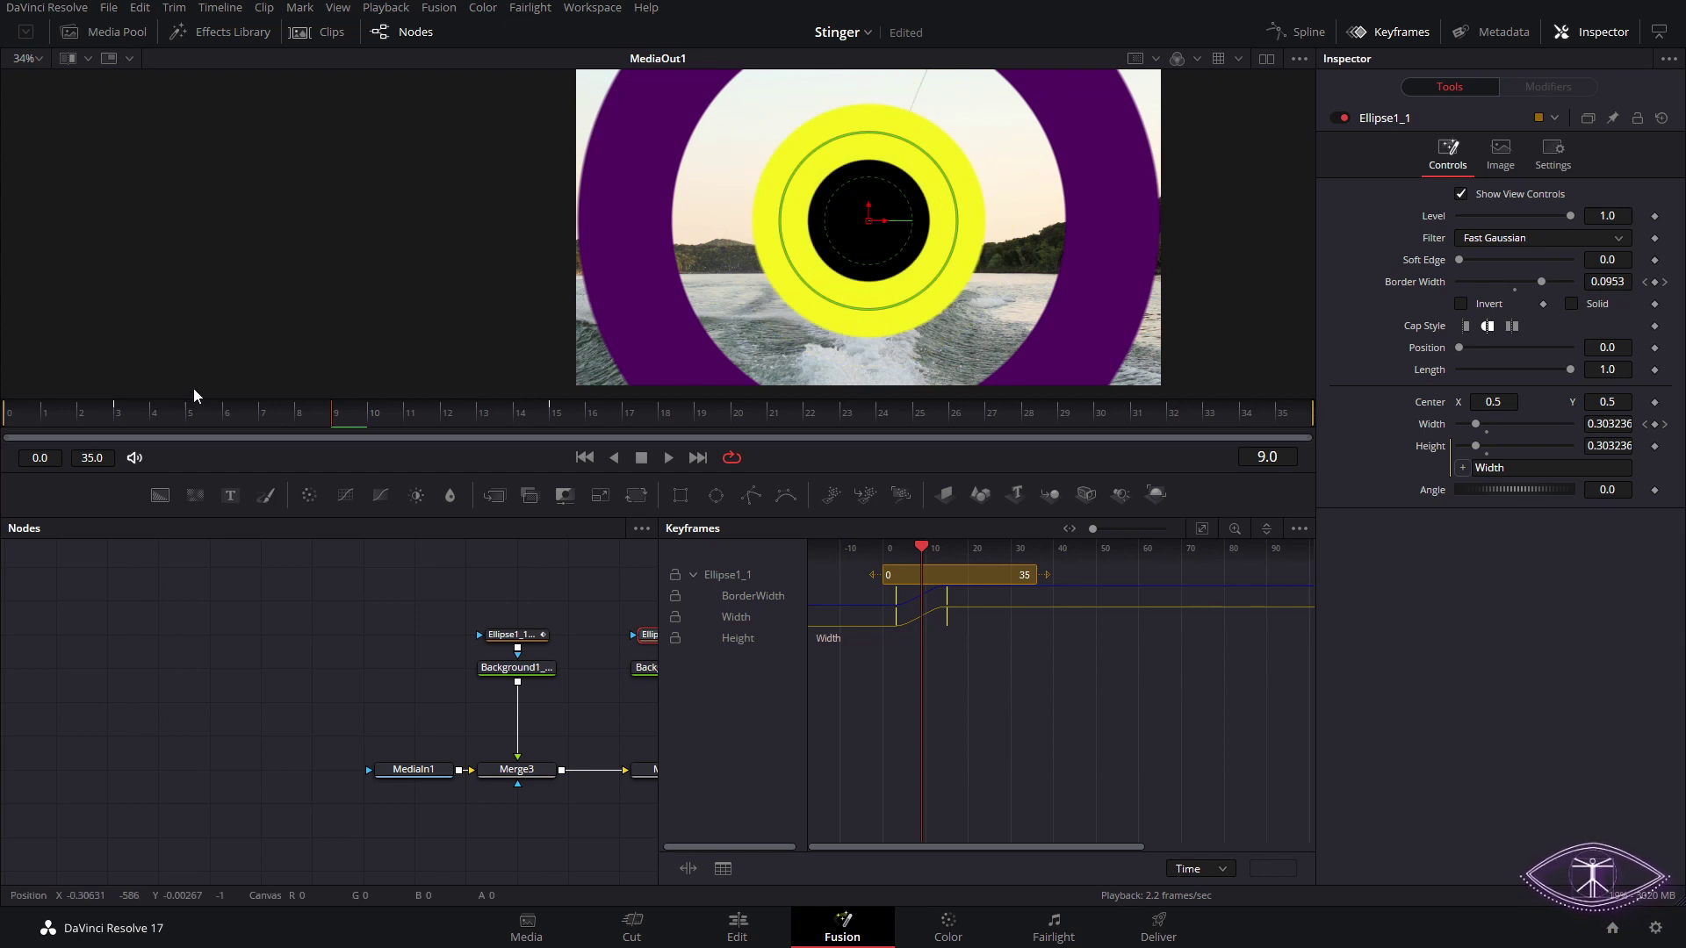
left_click_drag(144, 413, 551, 428)
- Delay the black disc by shifting Ellipse1_1_1's Width and Border Width keyframes to frames 6 and 18
left_click_drag(547, 633, 283, 612)
left_click(264, 613)
left_click(693, 576)
left_click_drag(931, 617, 960, 626)
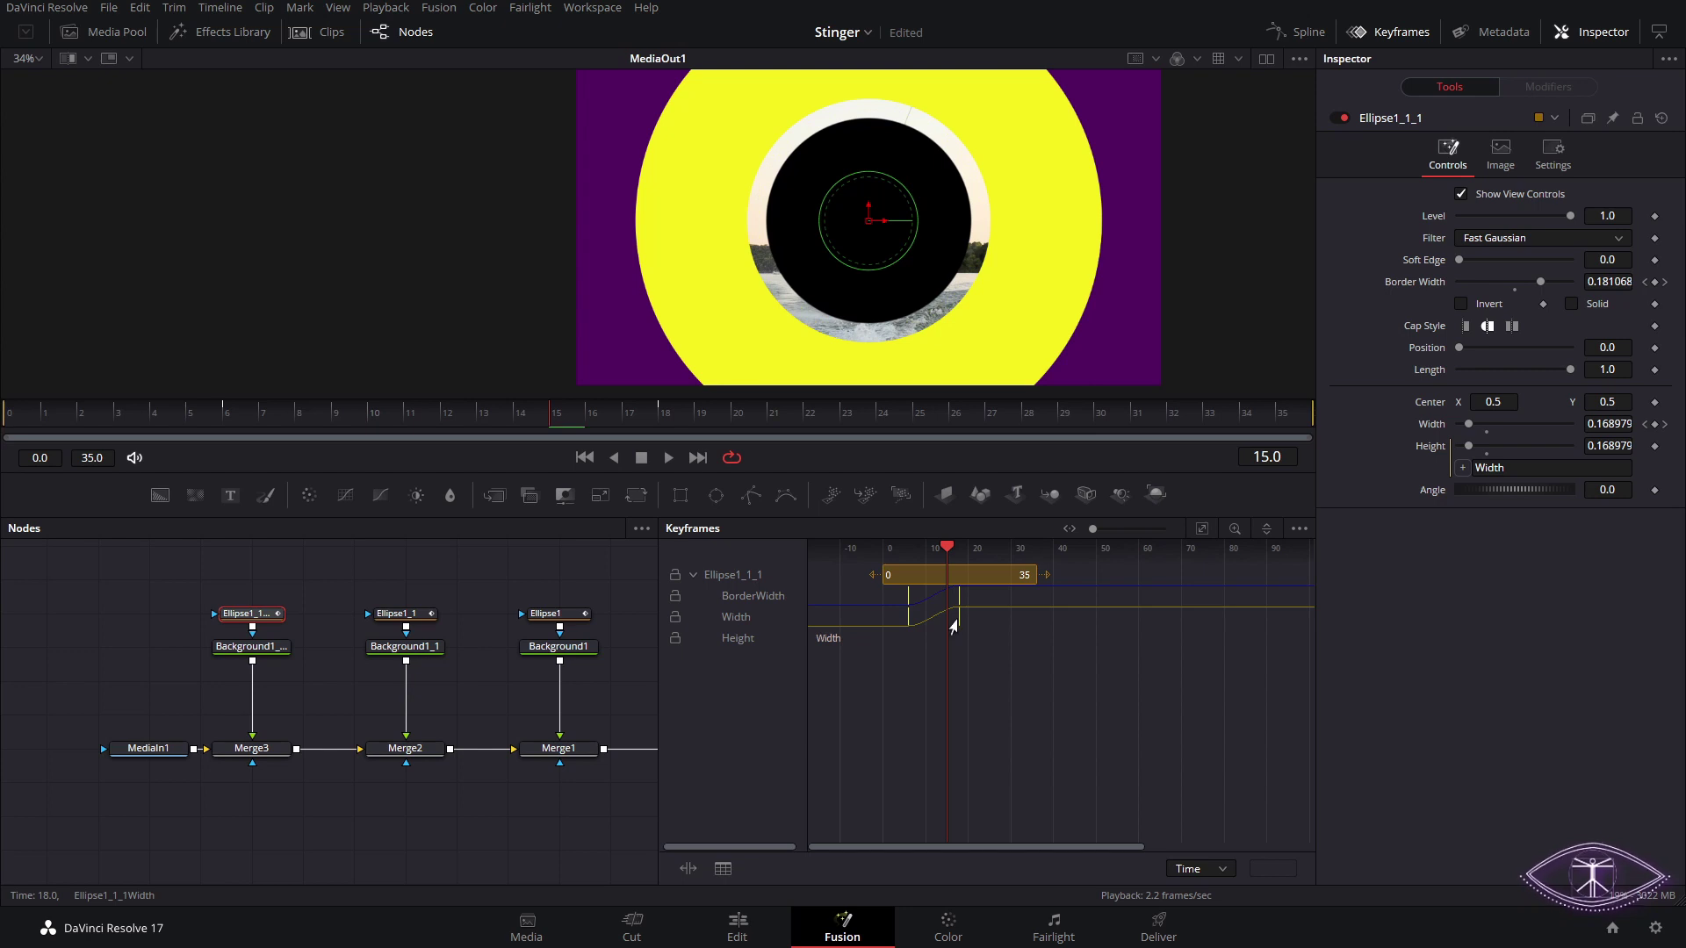
left_click_drag(198, 409, 659, 413)
left_click(663, 417)
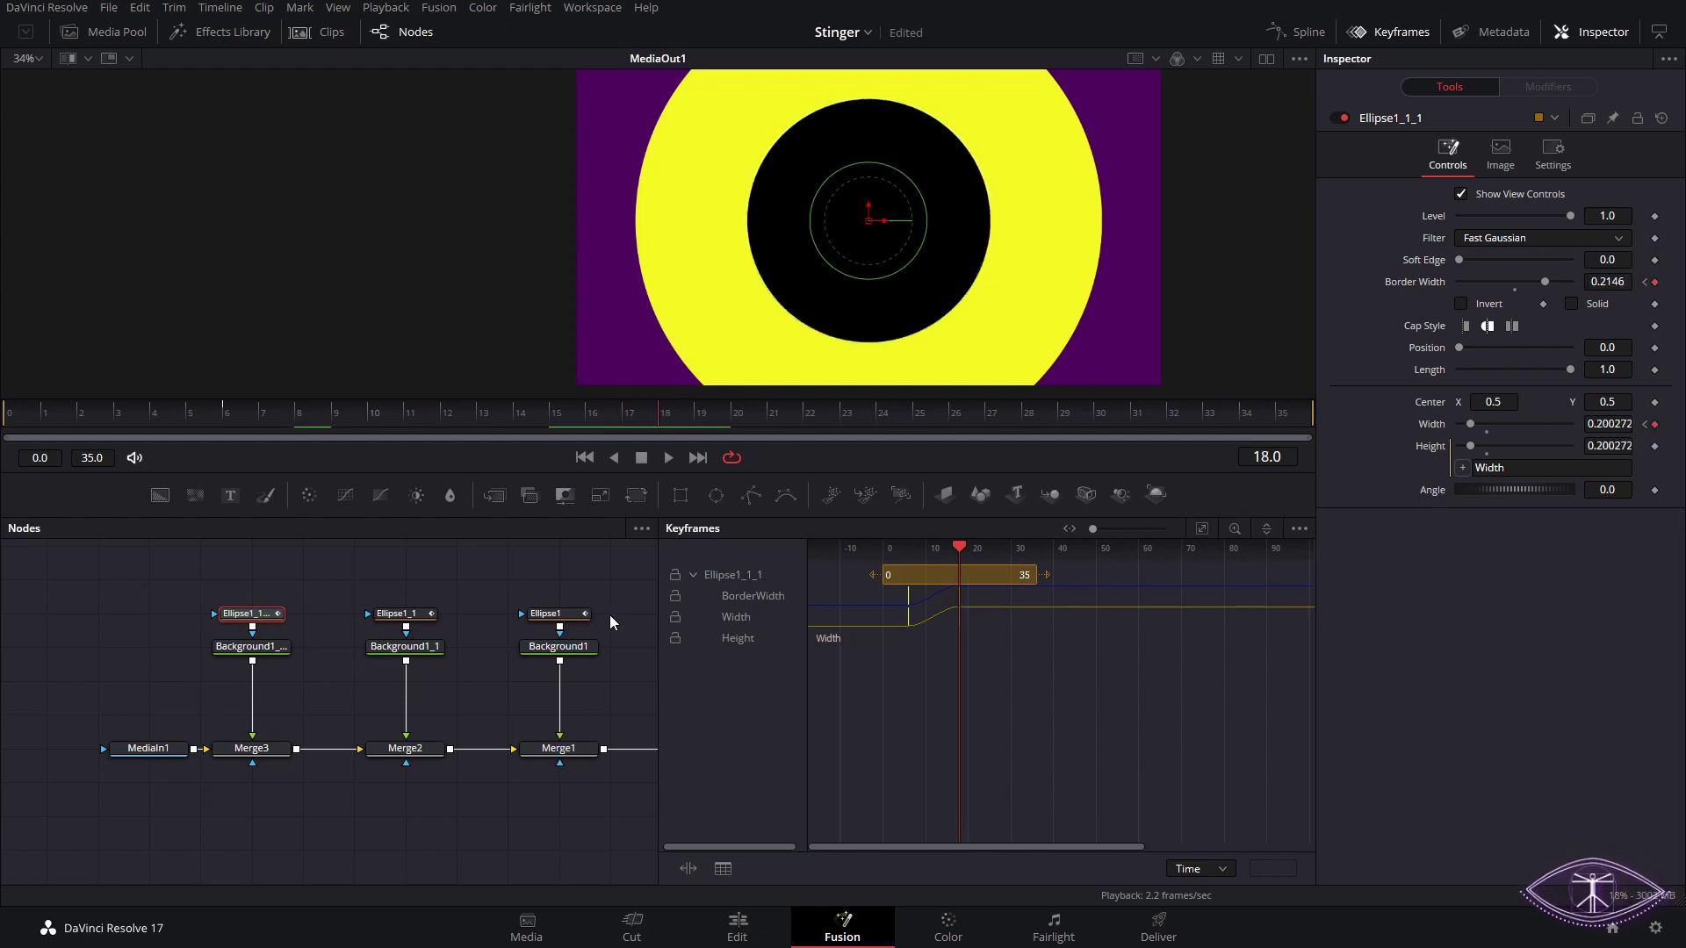
- Insert a Drop Shadow node between the purple Background1 and Merge1
left_click(593, 650)
key("shift+space")
type("drop")
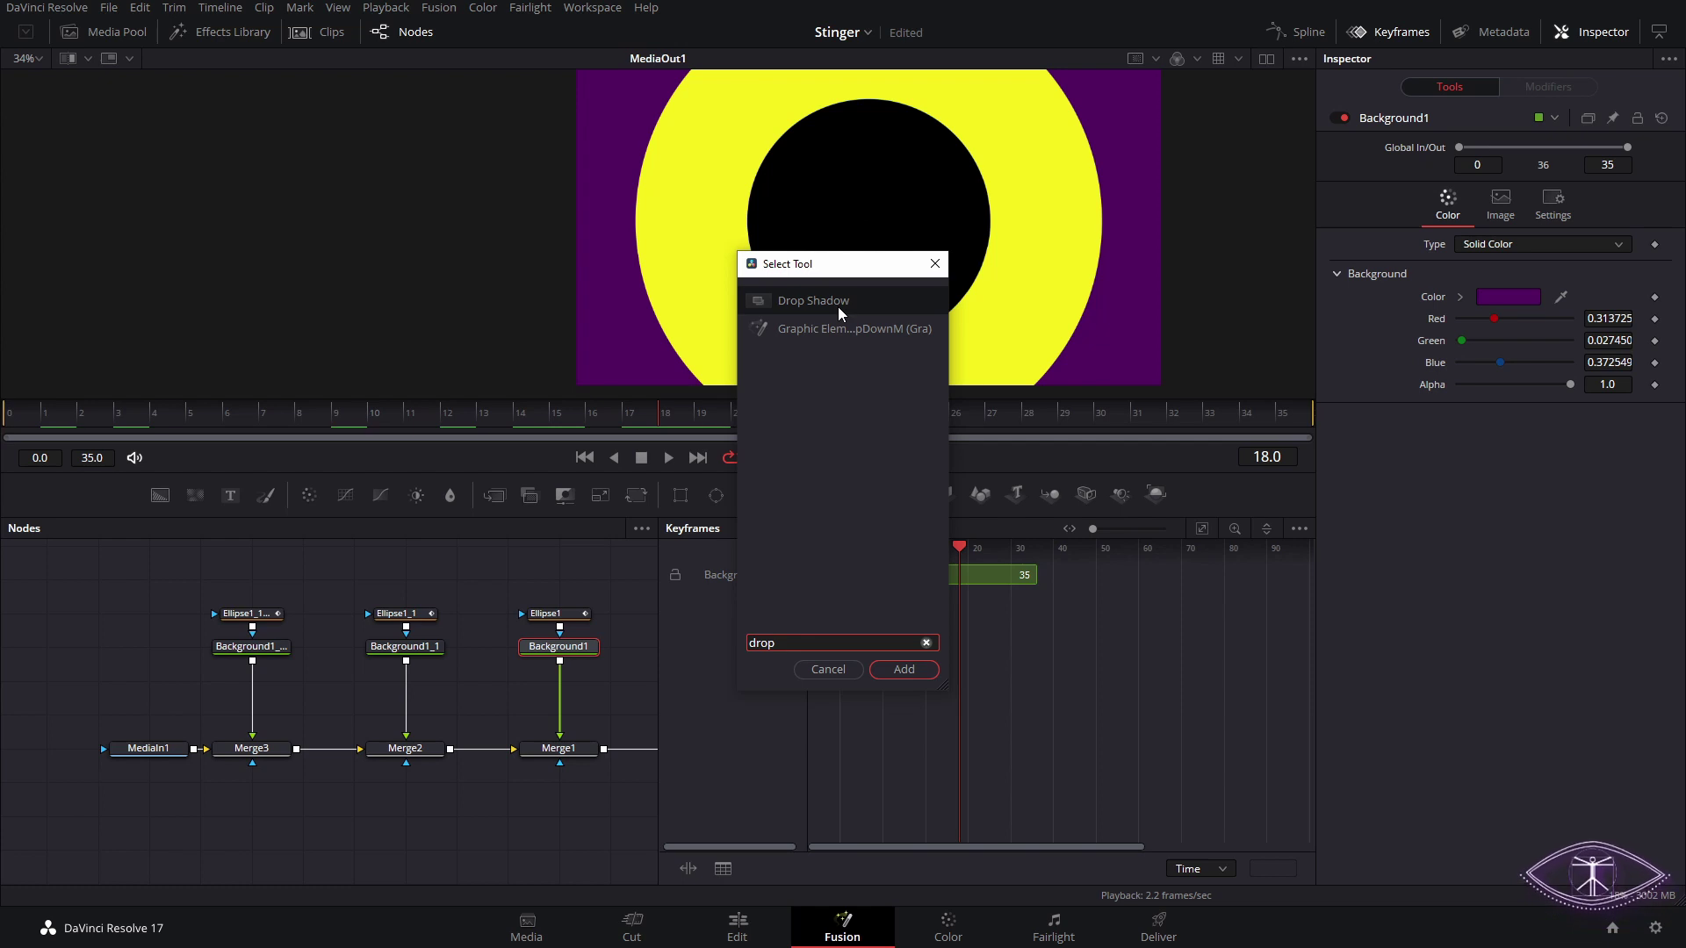
left_click(923, 677)
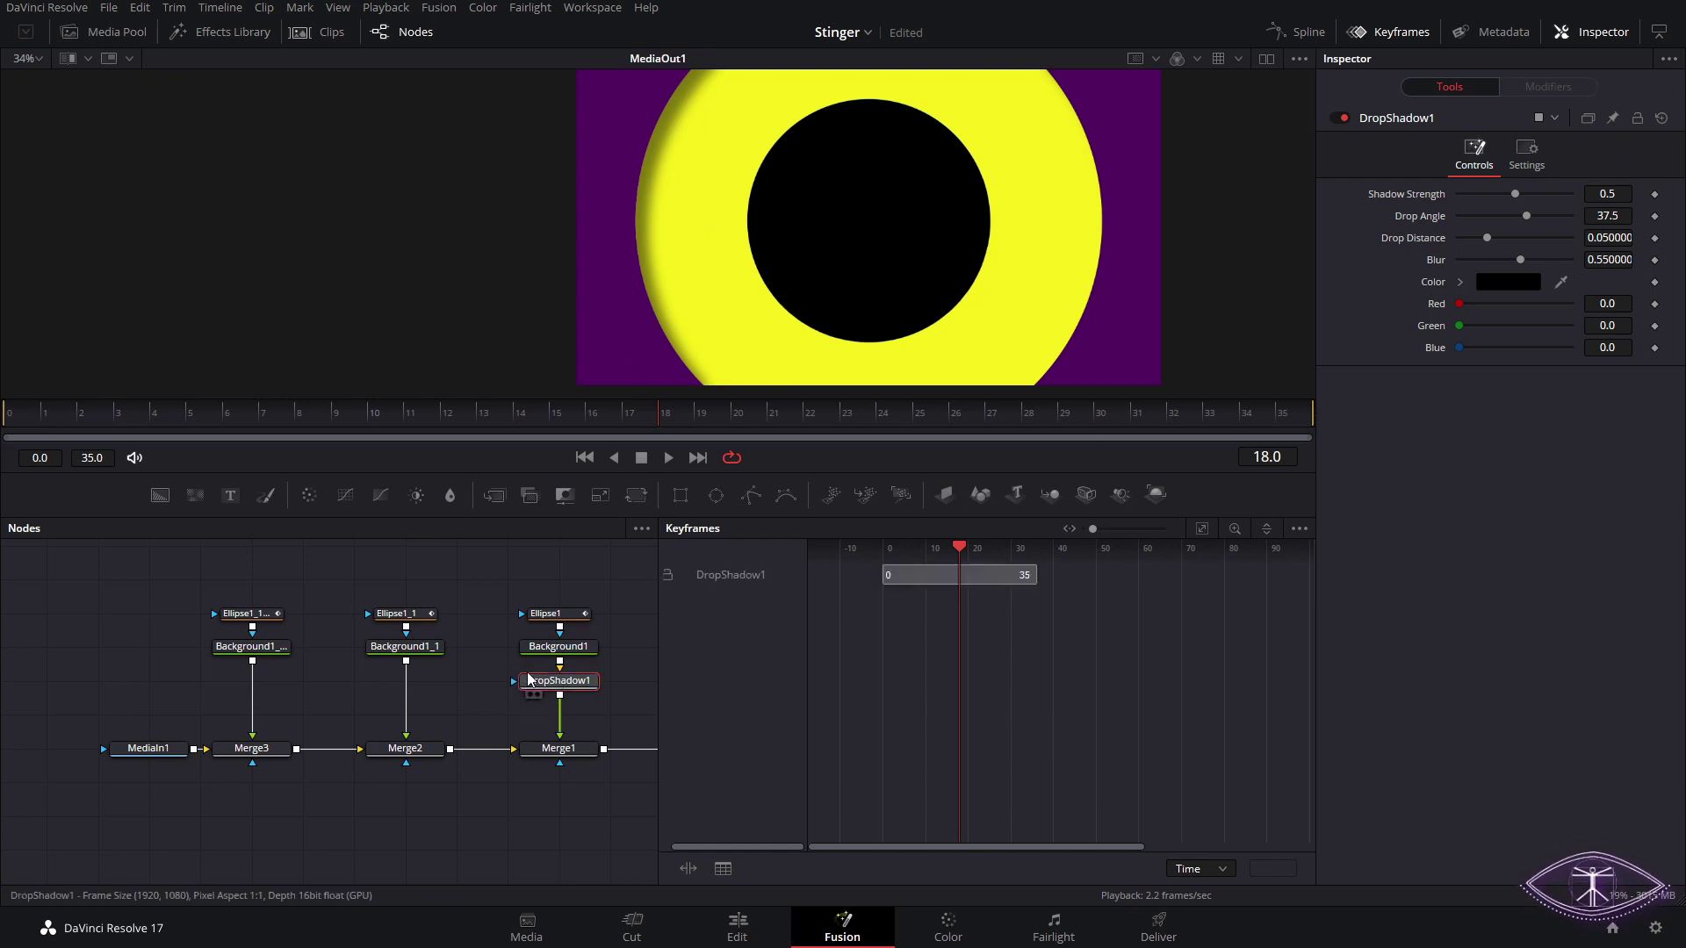
- Insert a Shadow node between the yellow Background1_1 and Merge2
left_click(408, 648)
key("shift+space")
type("drop")
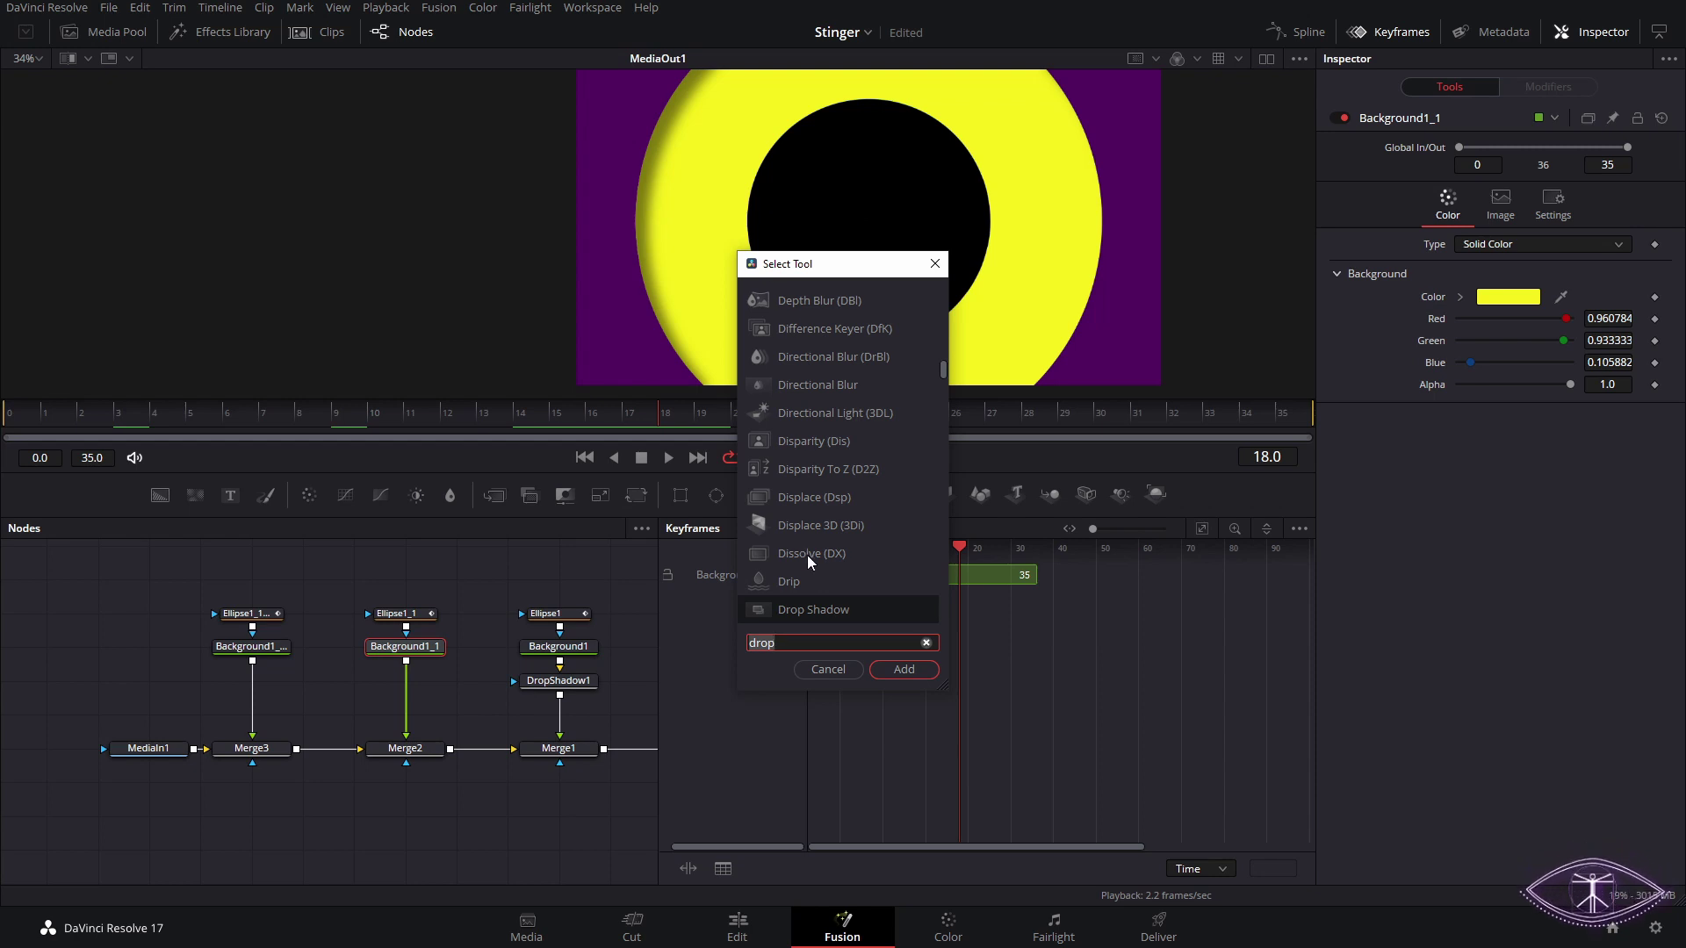
type("shad")
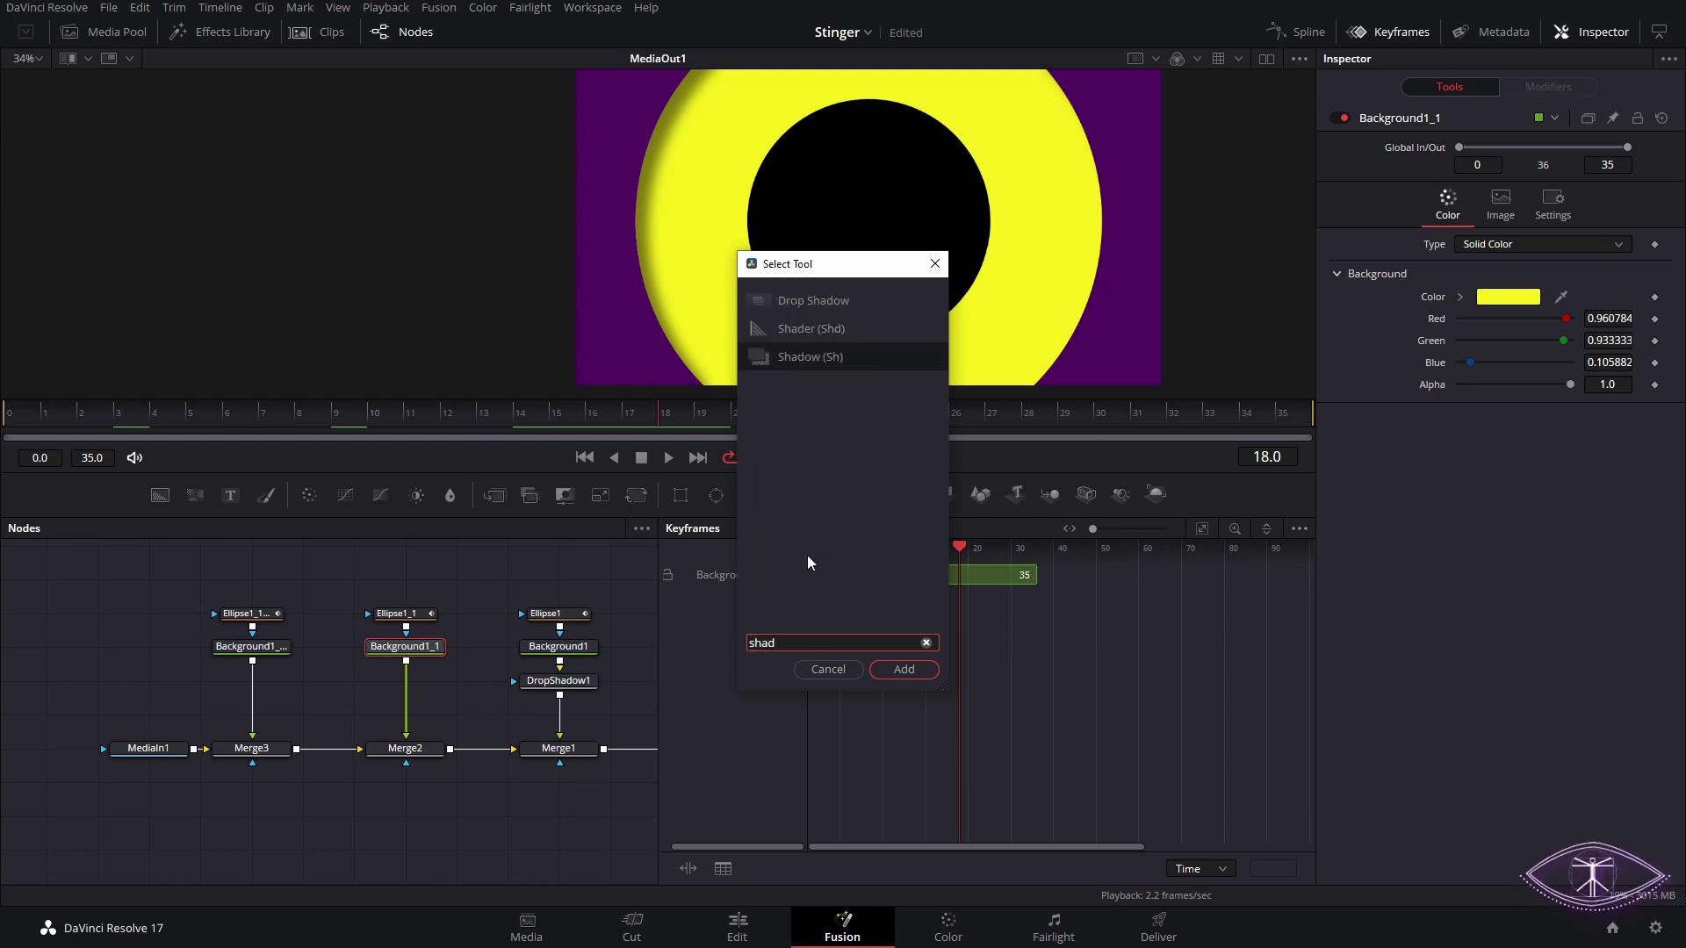
key("Return")
- Set Shadow1's colour to dark yellow #c5cf09, its X offset to 0.508 and its Softness to about 0.030
left_click(1503, 238)
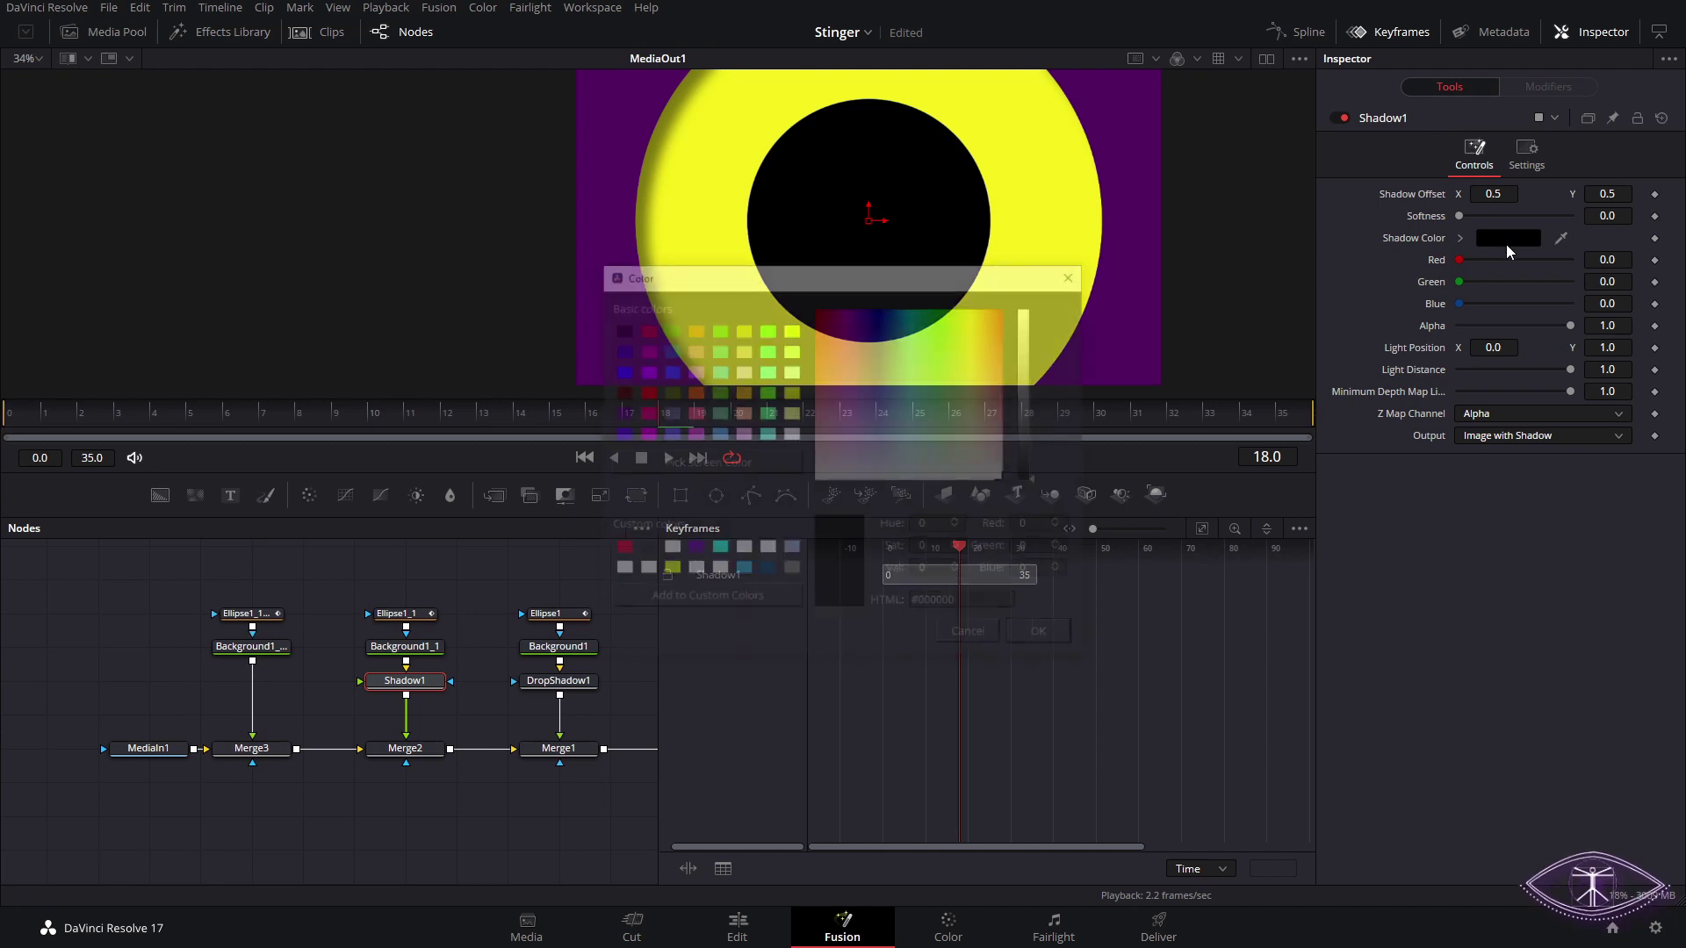
left_click(975, 315)
left_click_drag(1032, 362, 1032, 338)
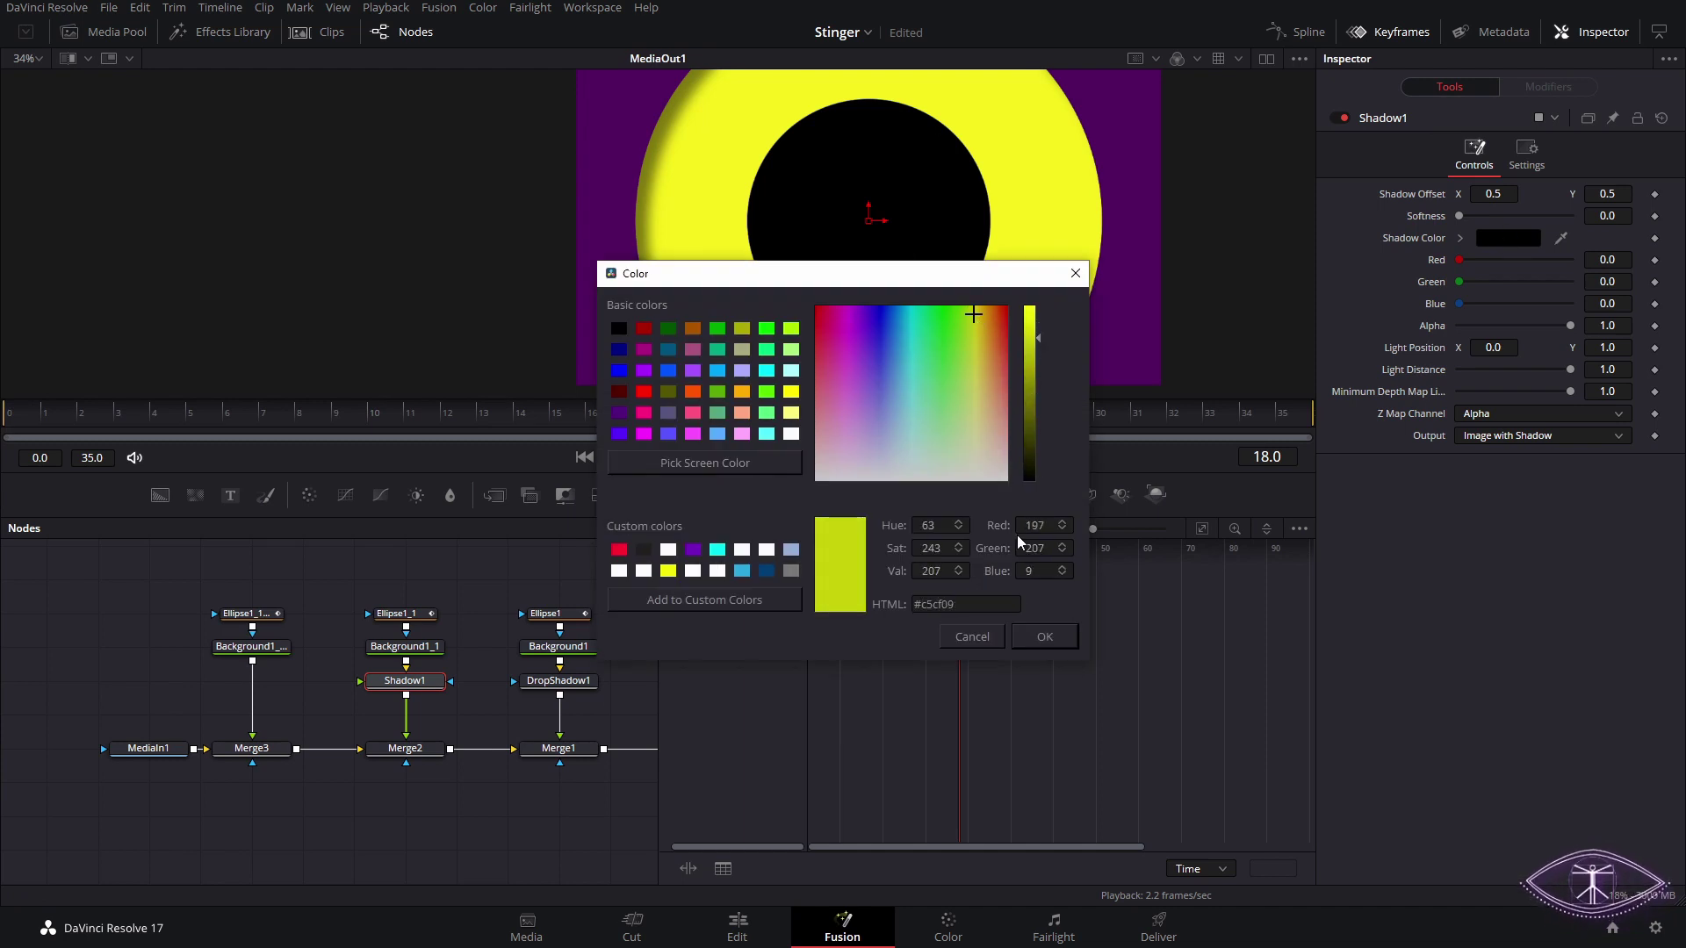
left_click(1049, 646)
mouse_move(1492, 194)
left_mouse_down()
mouse_move(1531, 194)
mouse_move(1503, 194)
mouse_move(1492, 225)
mouse_move(1525, 237)
mouse_move(1487, 193)
left_mouse_up()
left_click_drag(752, 241, 731, 225)
- Bring the logo image logoeyedavicini.png from the Master bin into the composition, merged over the output of Merge1
left_click_drag(502, 568, 232, 599)
left_click(455, 688)
left_click_drag(401, 606, 375, 571)
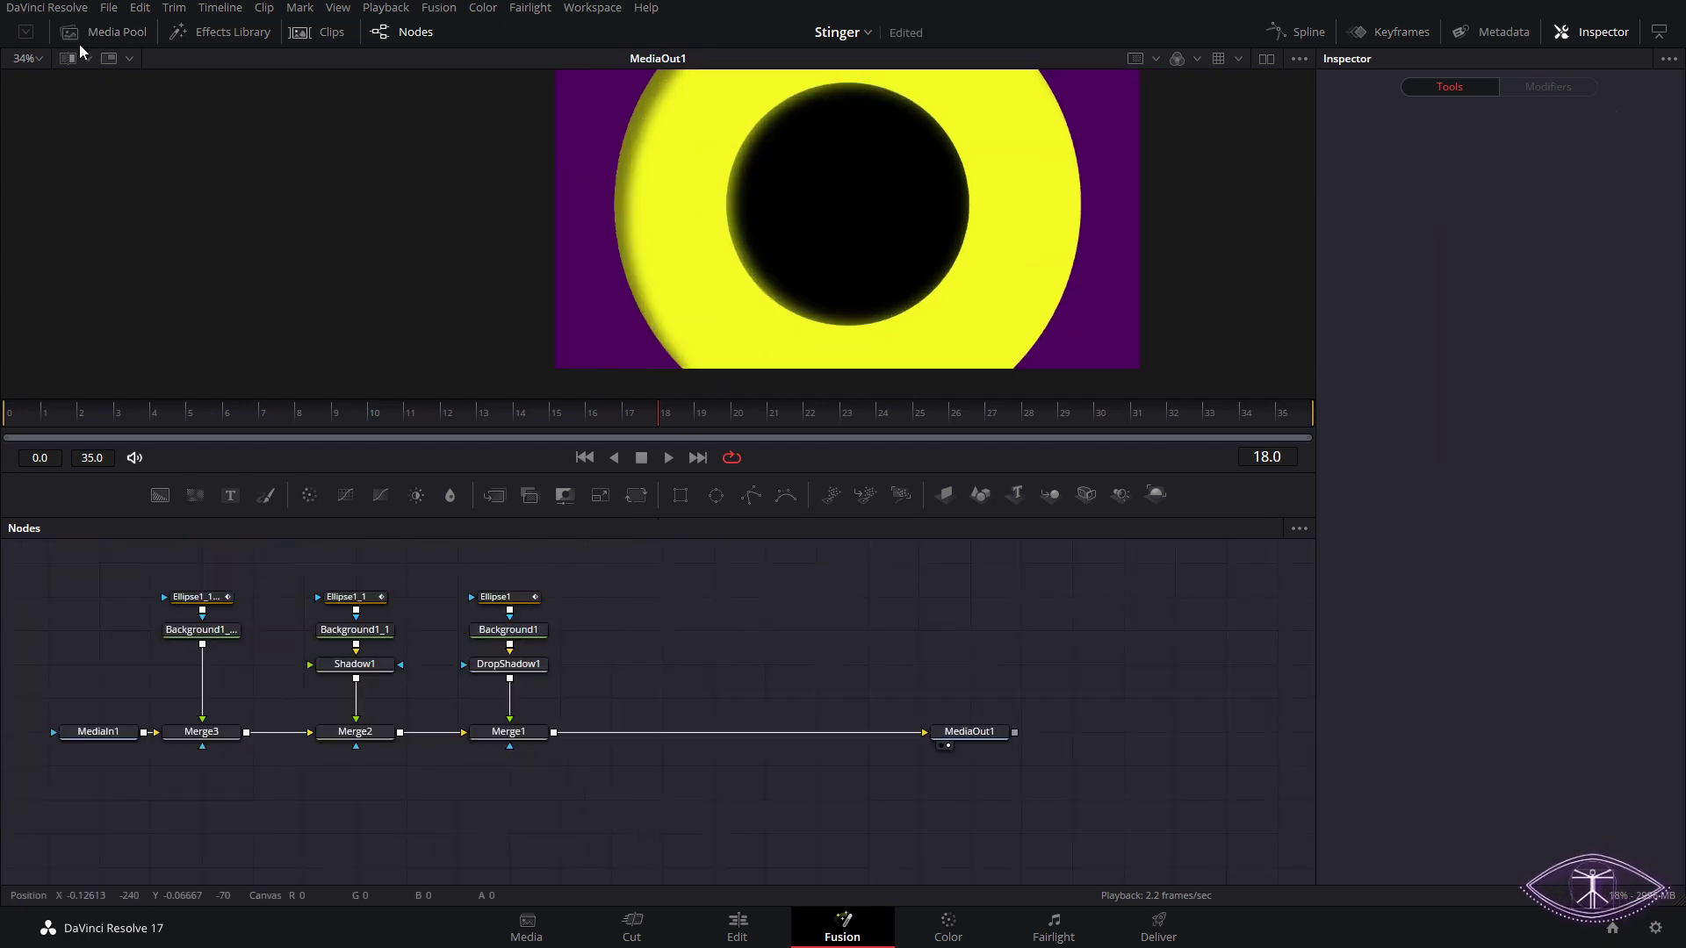
left_click(79, 44)
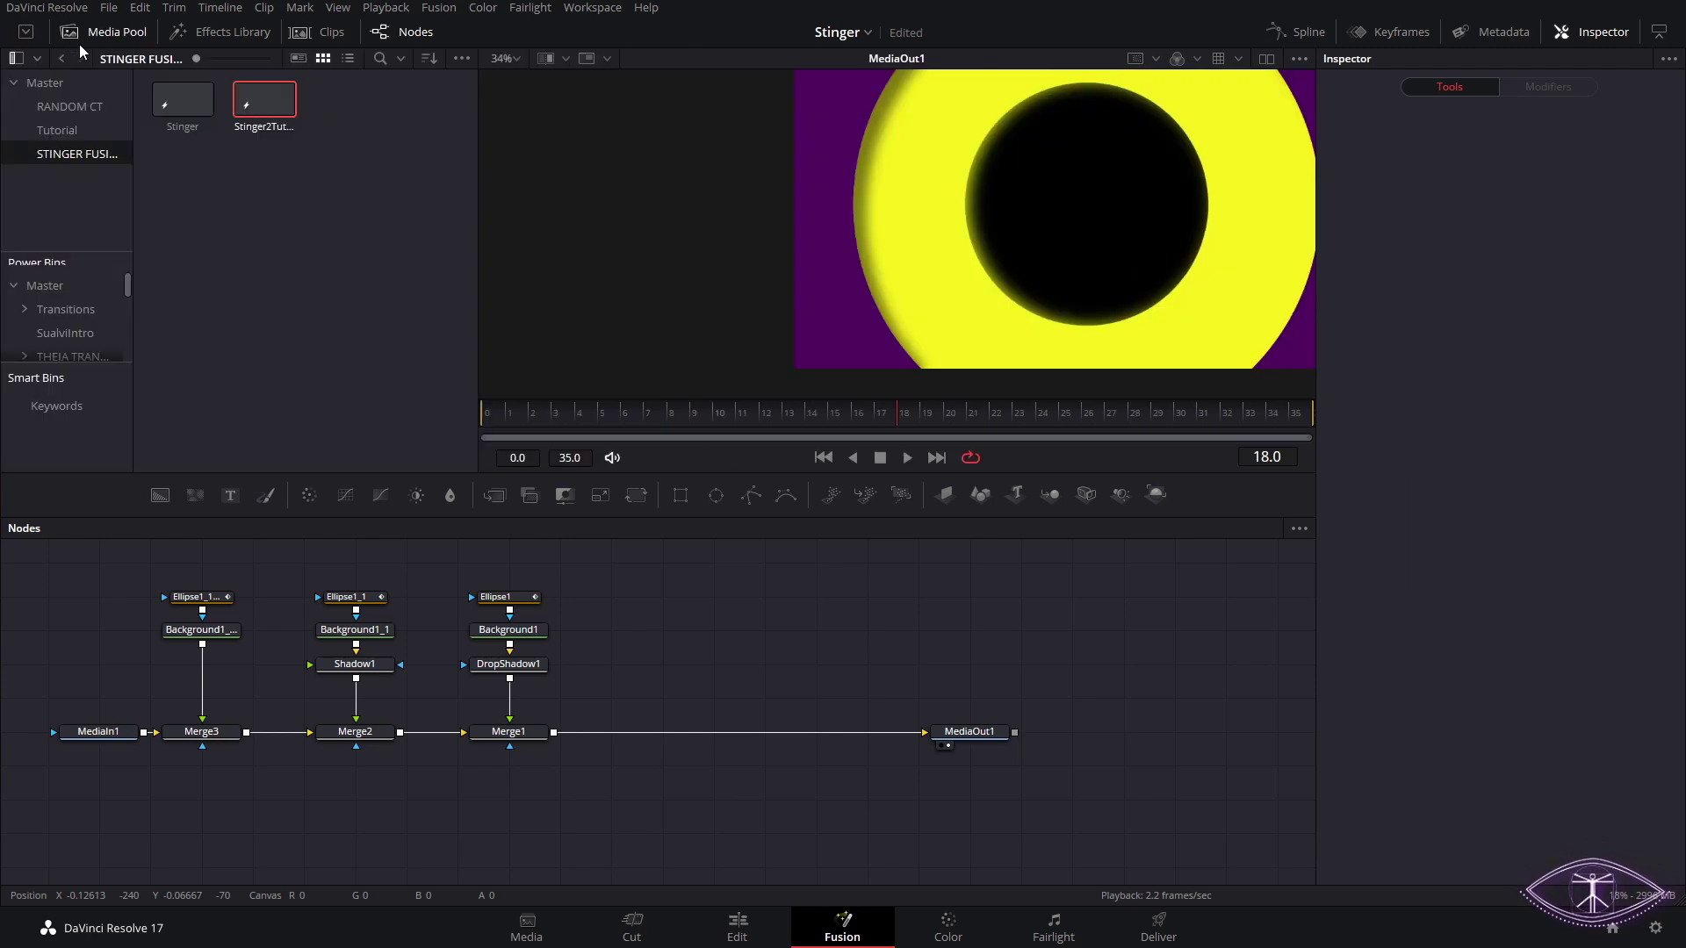
left_click(76, 81)
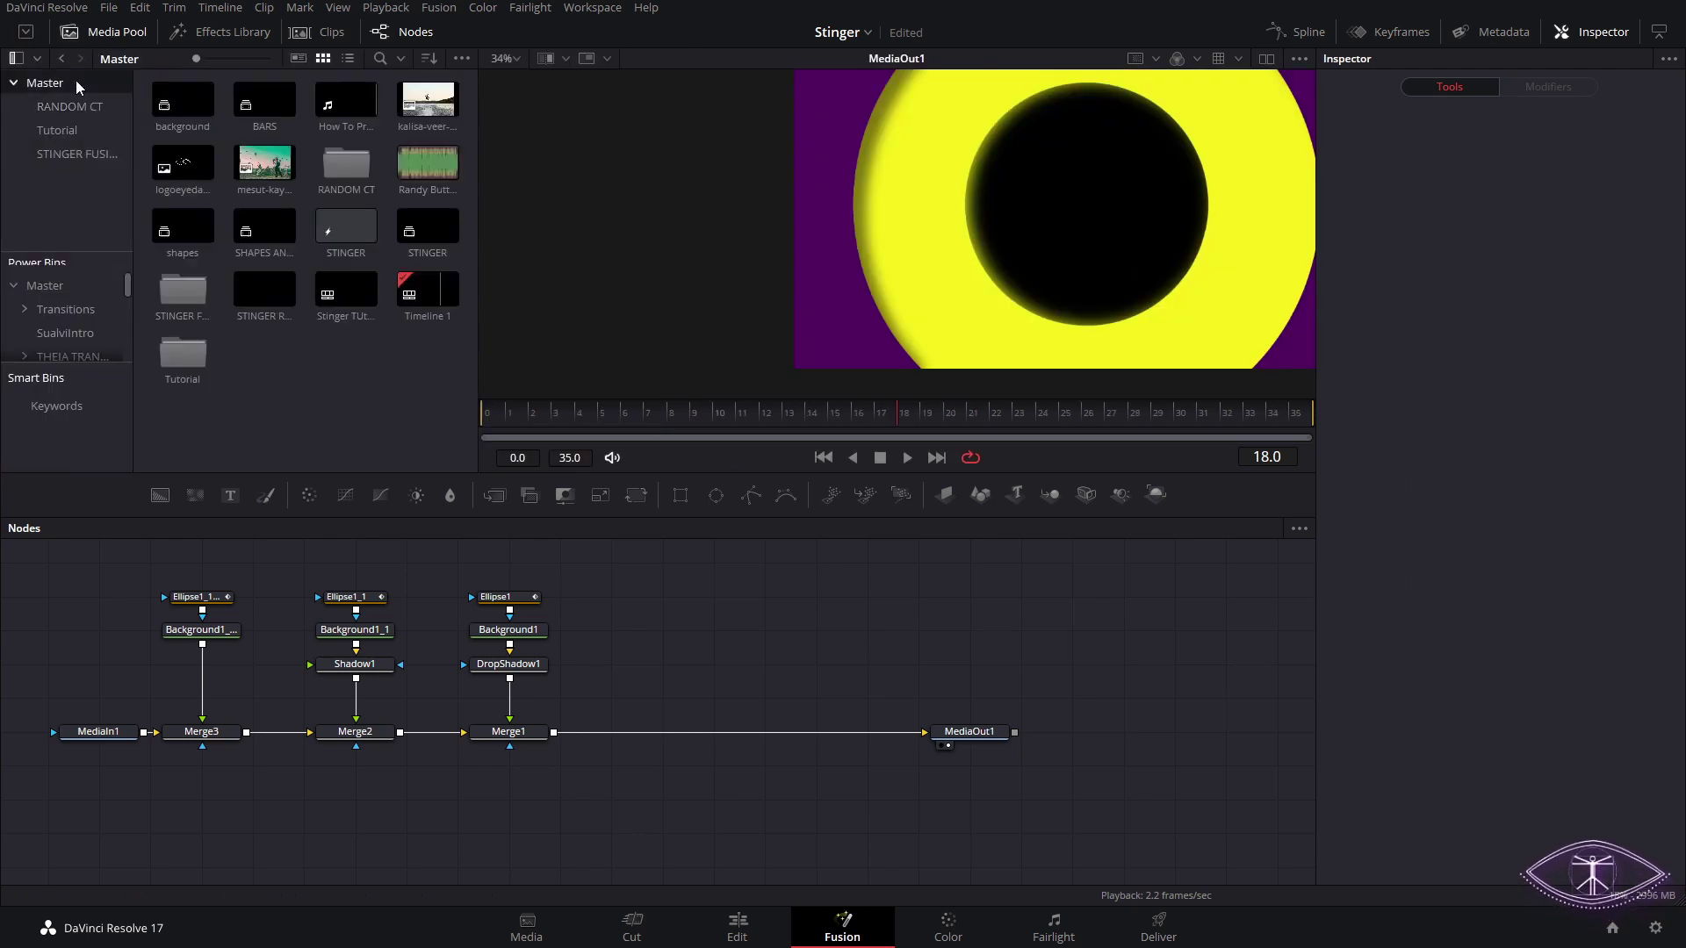
left_click_drag(169, 142, 555, 728)
left_click(134, 34)
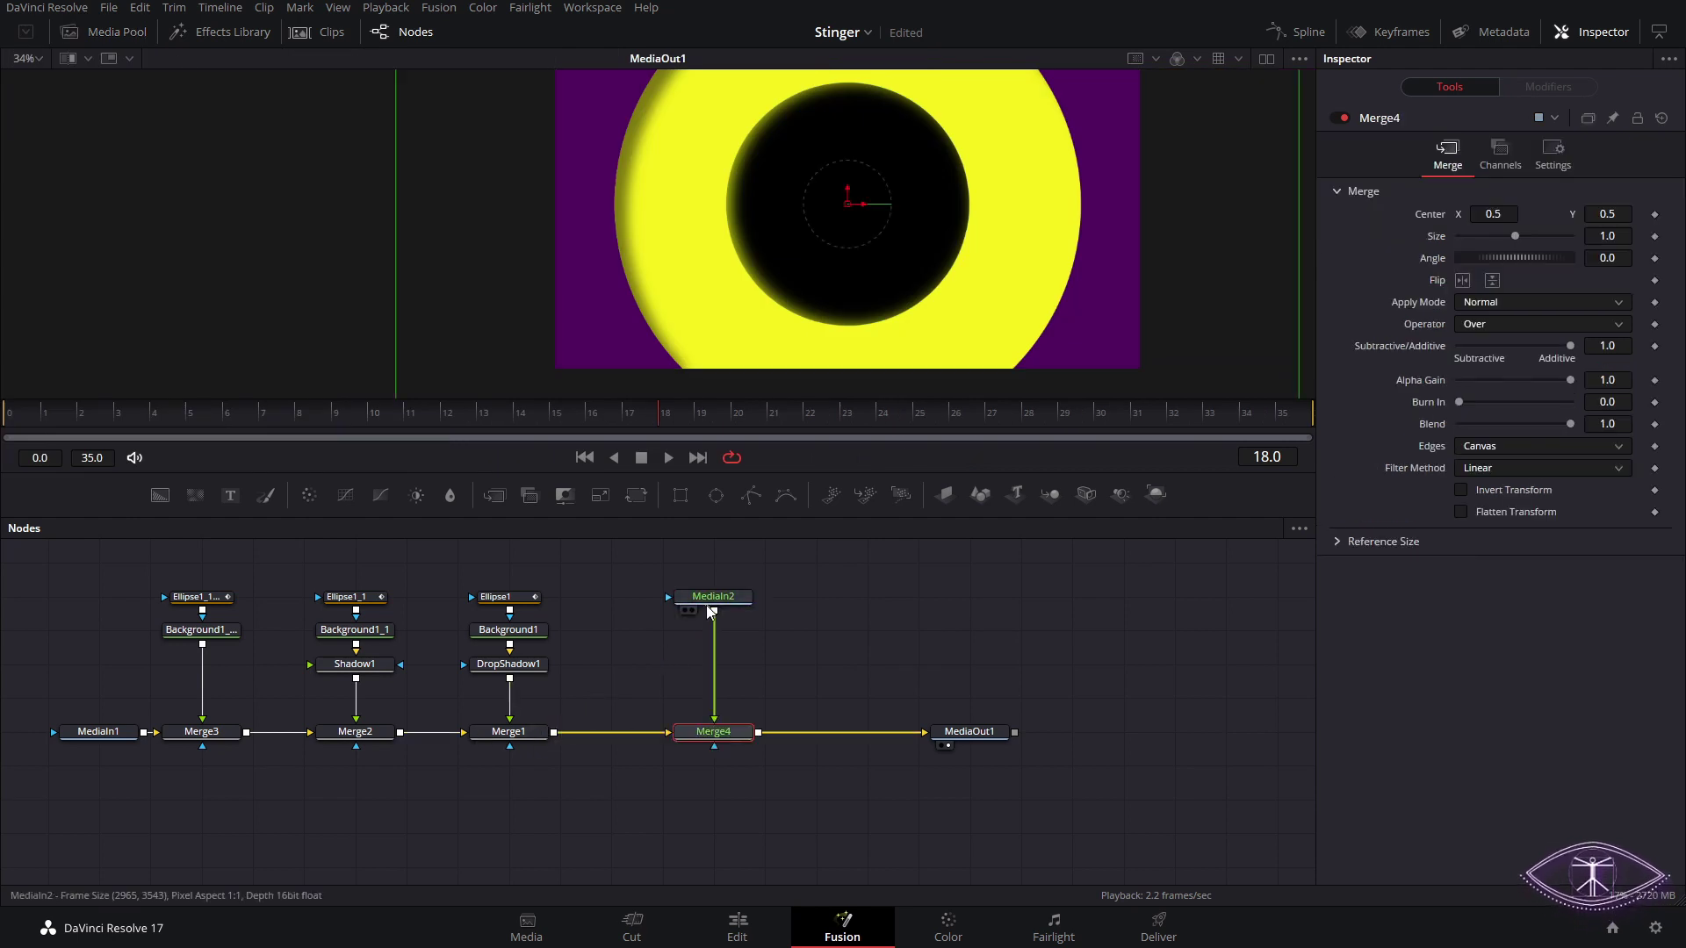
- Insert a Transform node after the logo's MediaIn2 and set its Size to 0.523 and Center Y to about 0.513
left_click(725, 601)
key("shift+space")
type("tra")
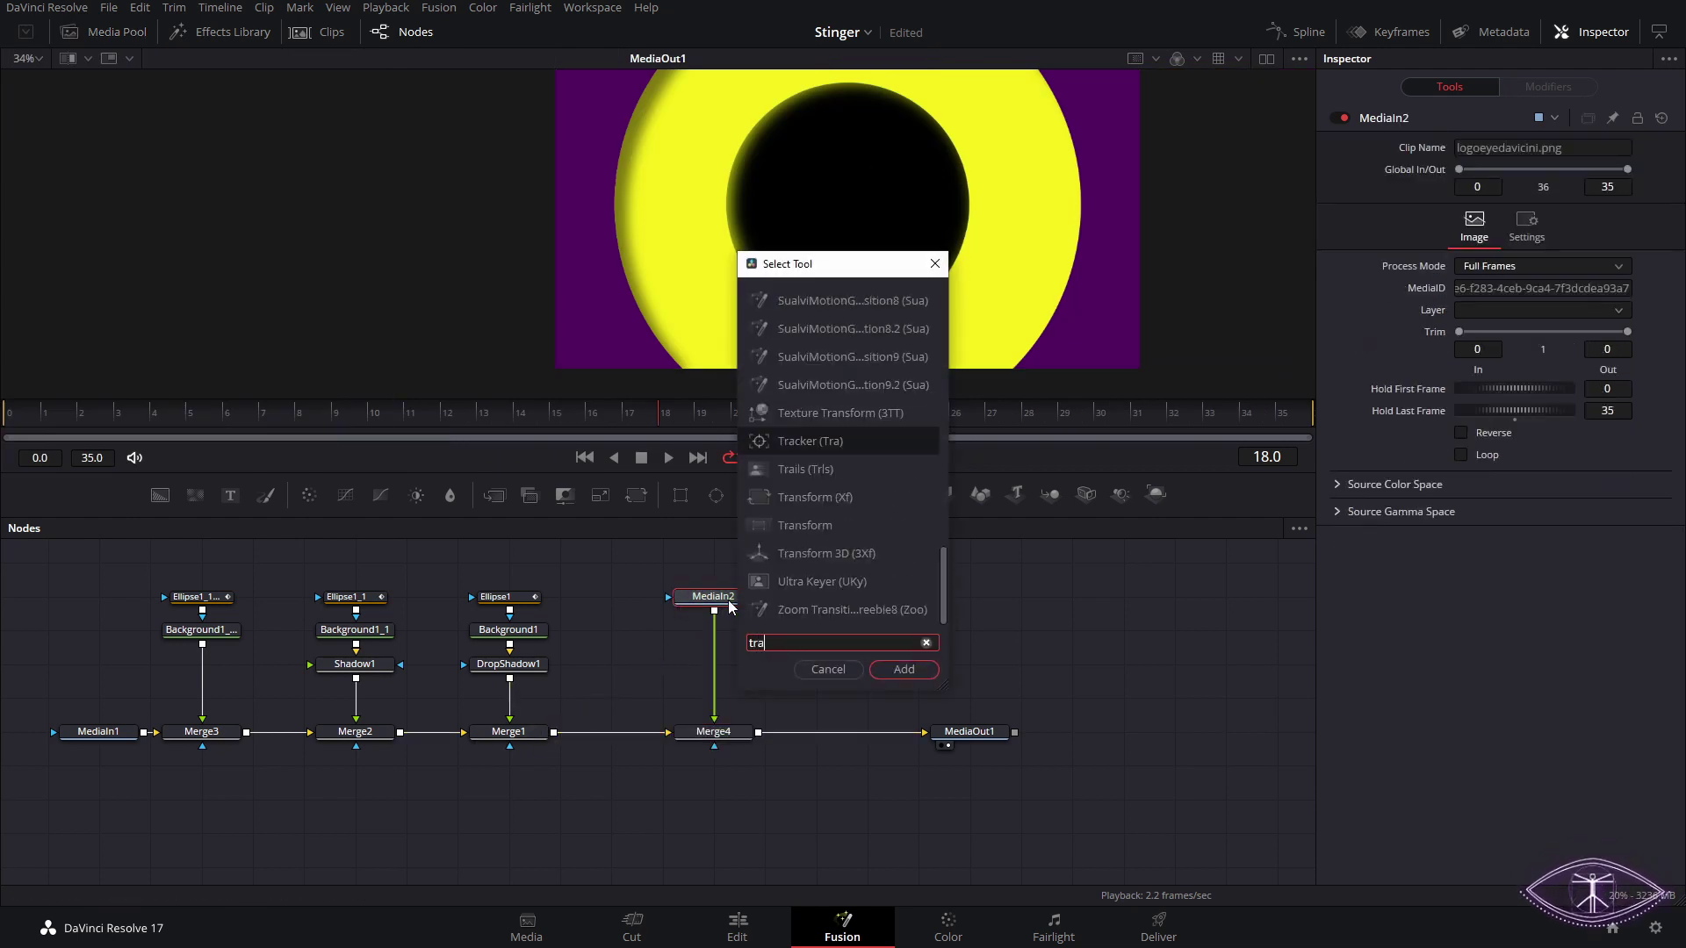
key("Down")
key("Down")
key("Down")
key("Return")
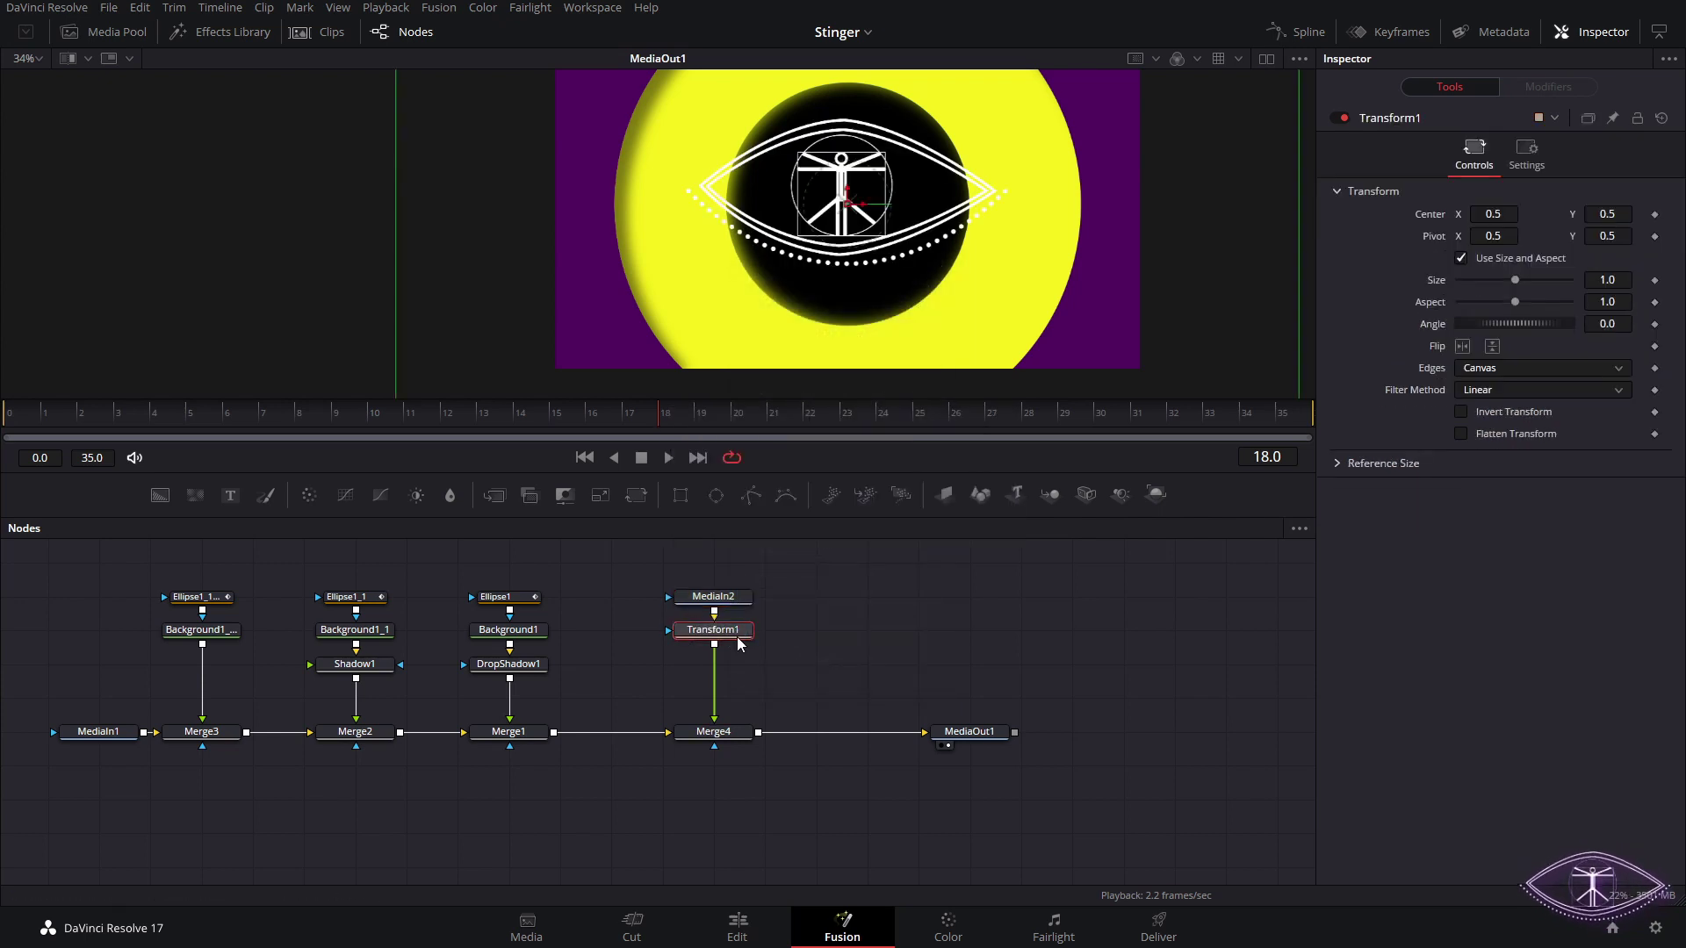
left_click_drag(1607, 279, 1484, 279)
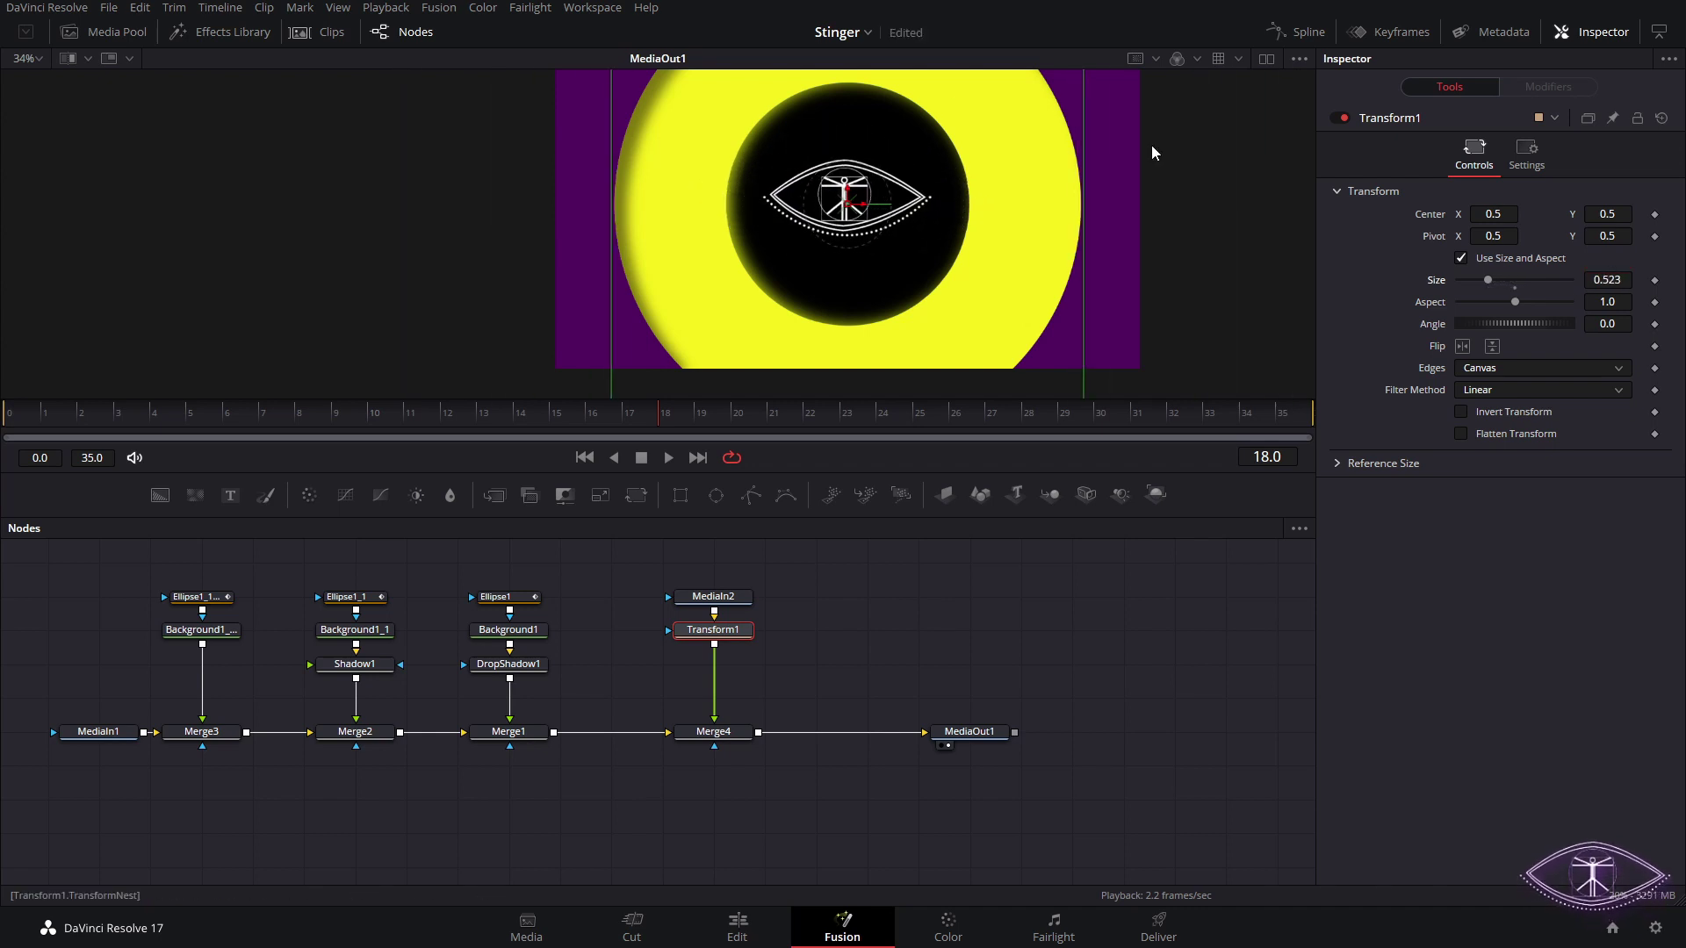
left_click_drag(847, 187, 847, 173)
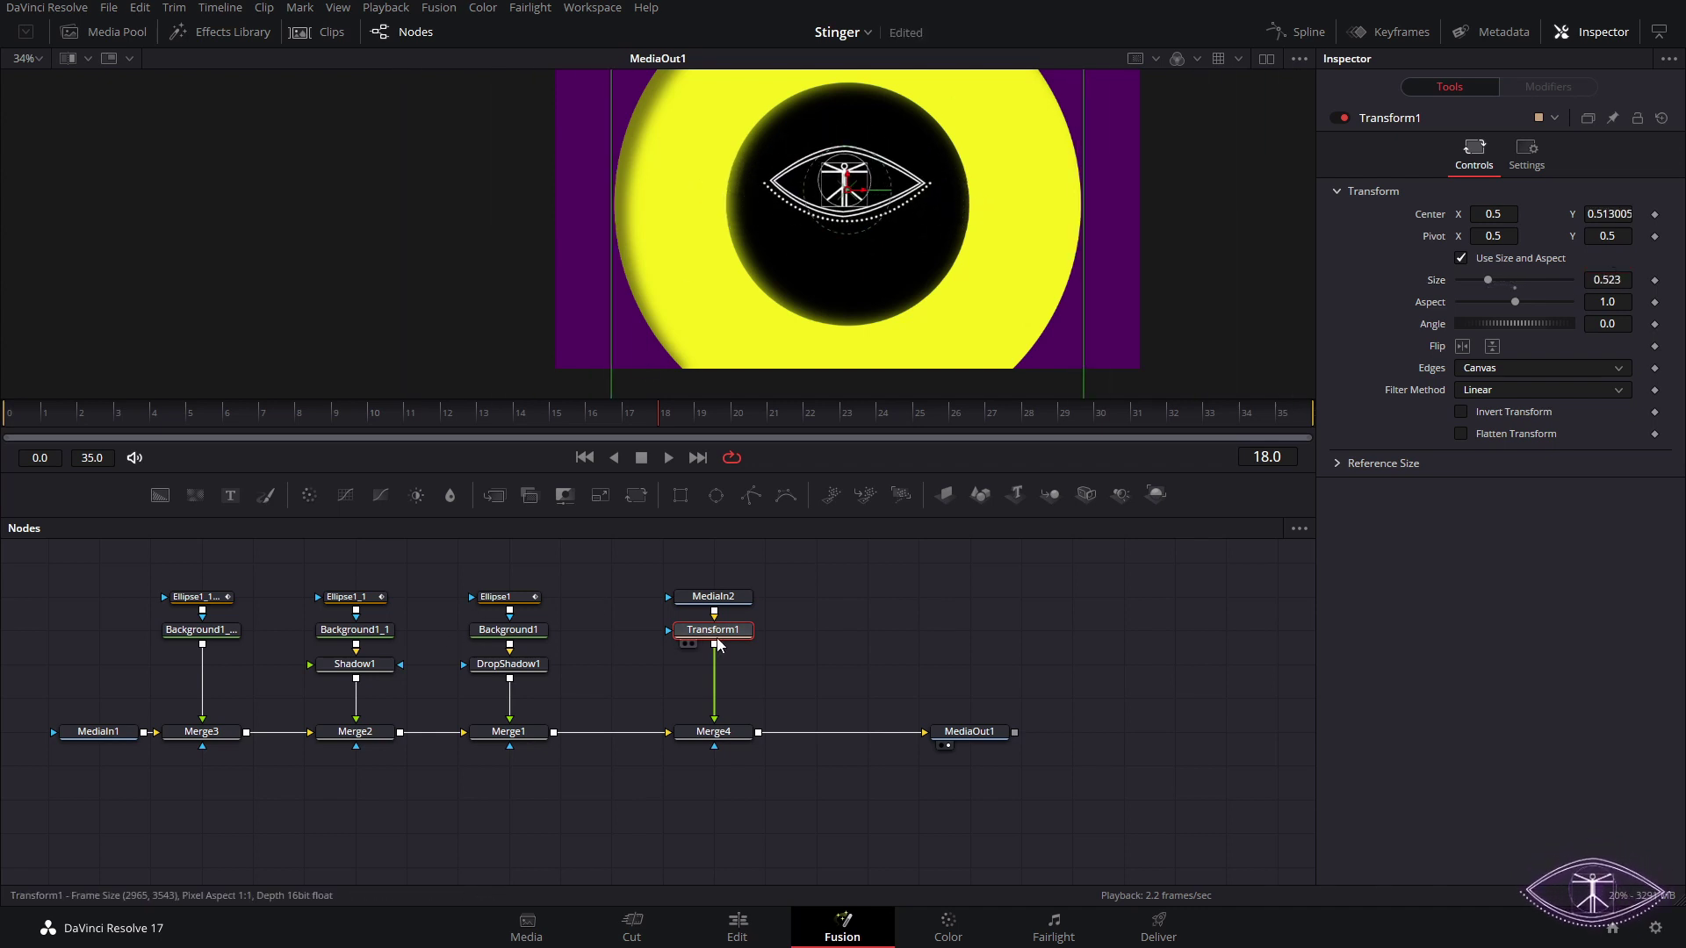
- Merge a Text node reading "SUALVI" over the logo's Transform1 and place the text just below the eye logo
left_click(235, 490)
left_click(815, 631)
left_click_drag(815, 664, 714, 665)
left_click(1553, 321)
type("SUALVI")
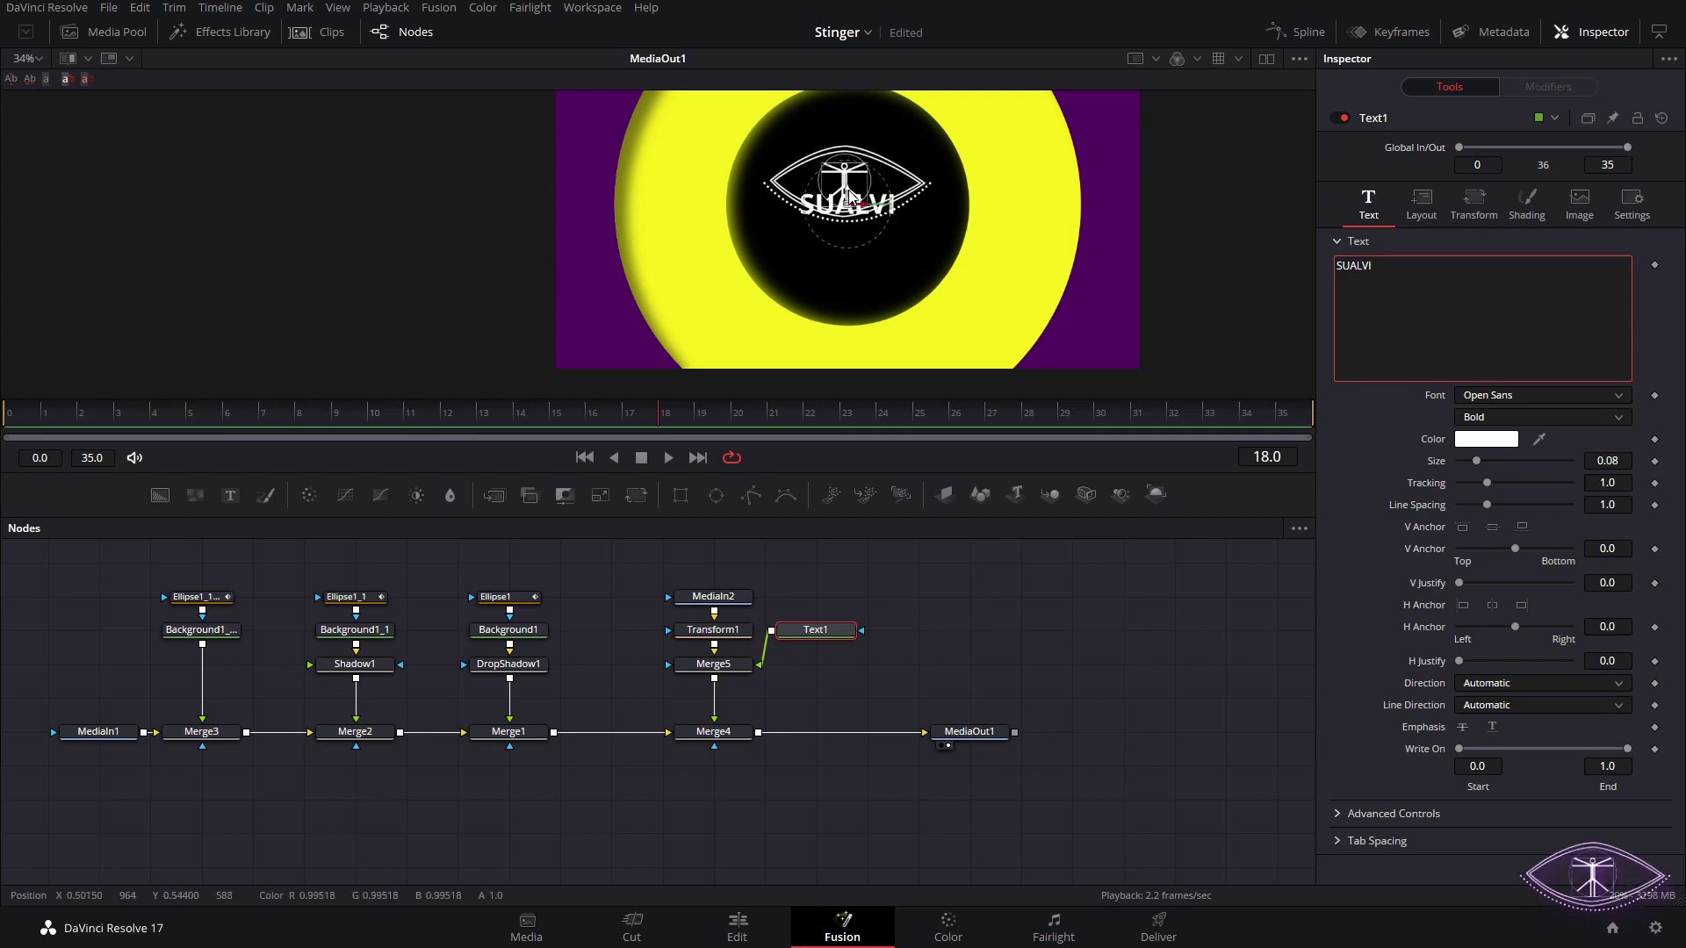
left_click_drag(865, 202, 852, 246)
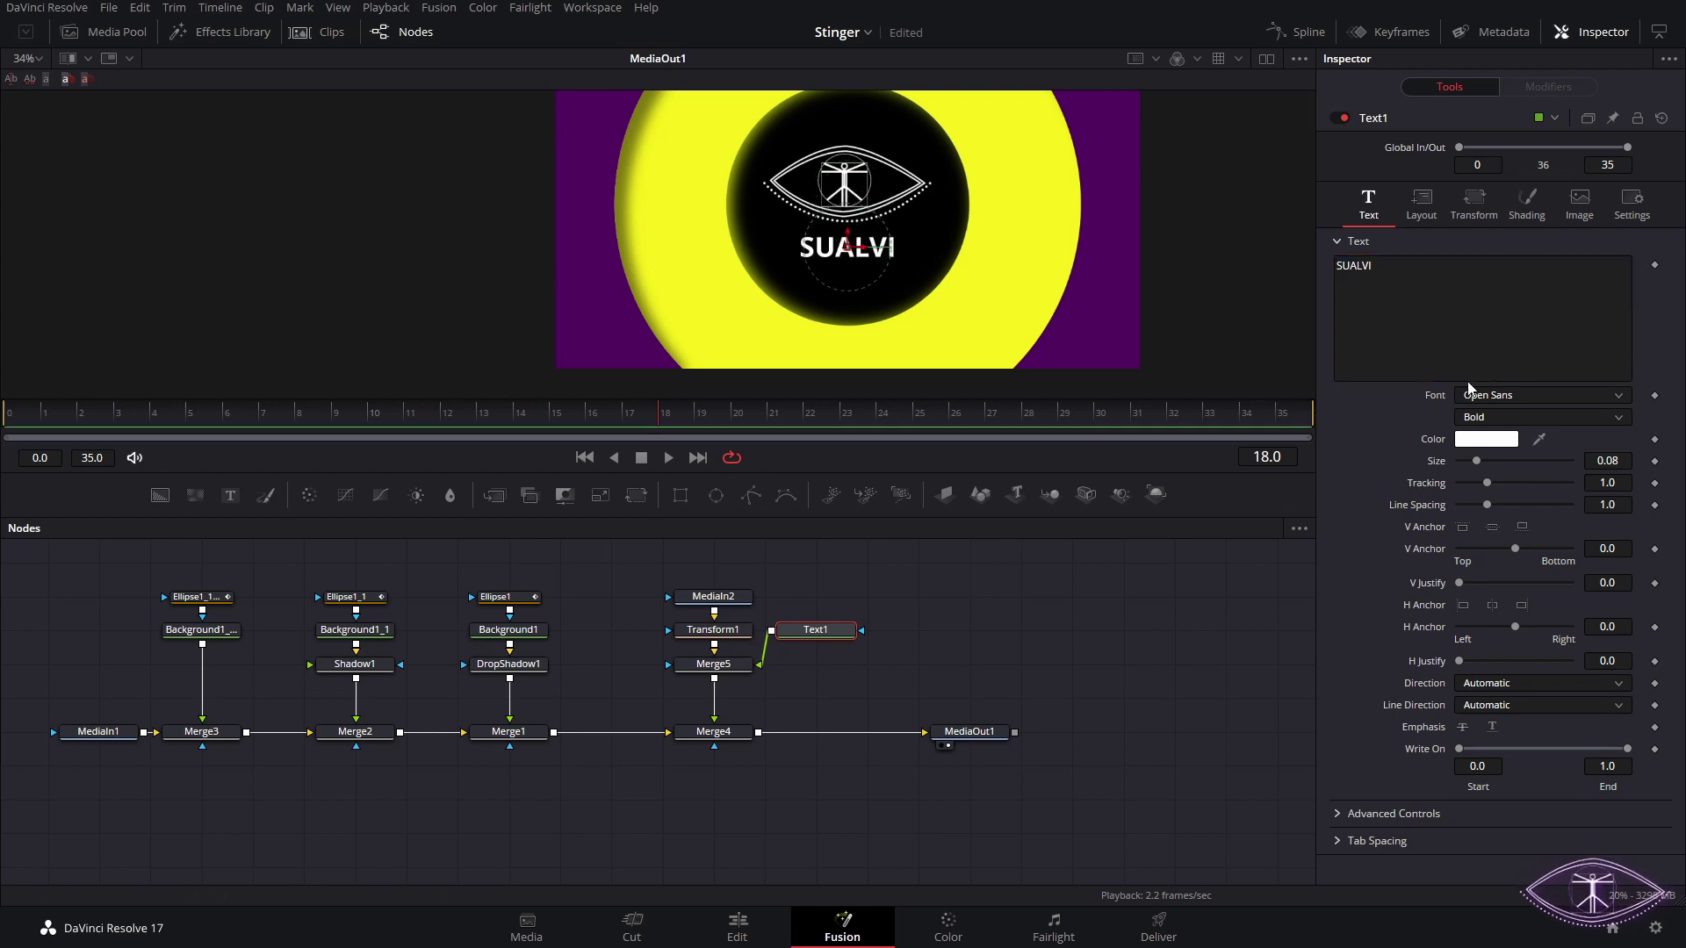
- Format the SUALVI text in the NEXT ART font, Thin style, with Tracking 1.167
left_click(1488, 395)
left_click(1489, 594)
left_click(1498, 417)
left_click(1510, 434)
left_click_drag(1486, 483, 1490, 483)
scroll(779, 216, "down", 1)
scroll(781, 220, "up", 1)
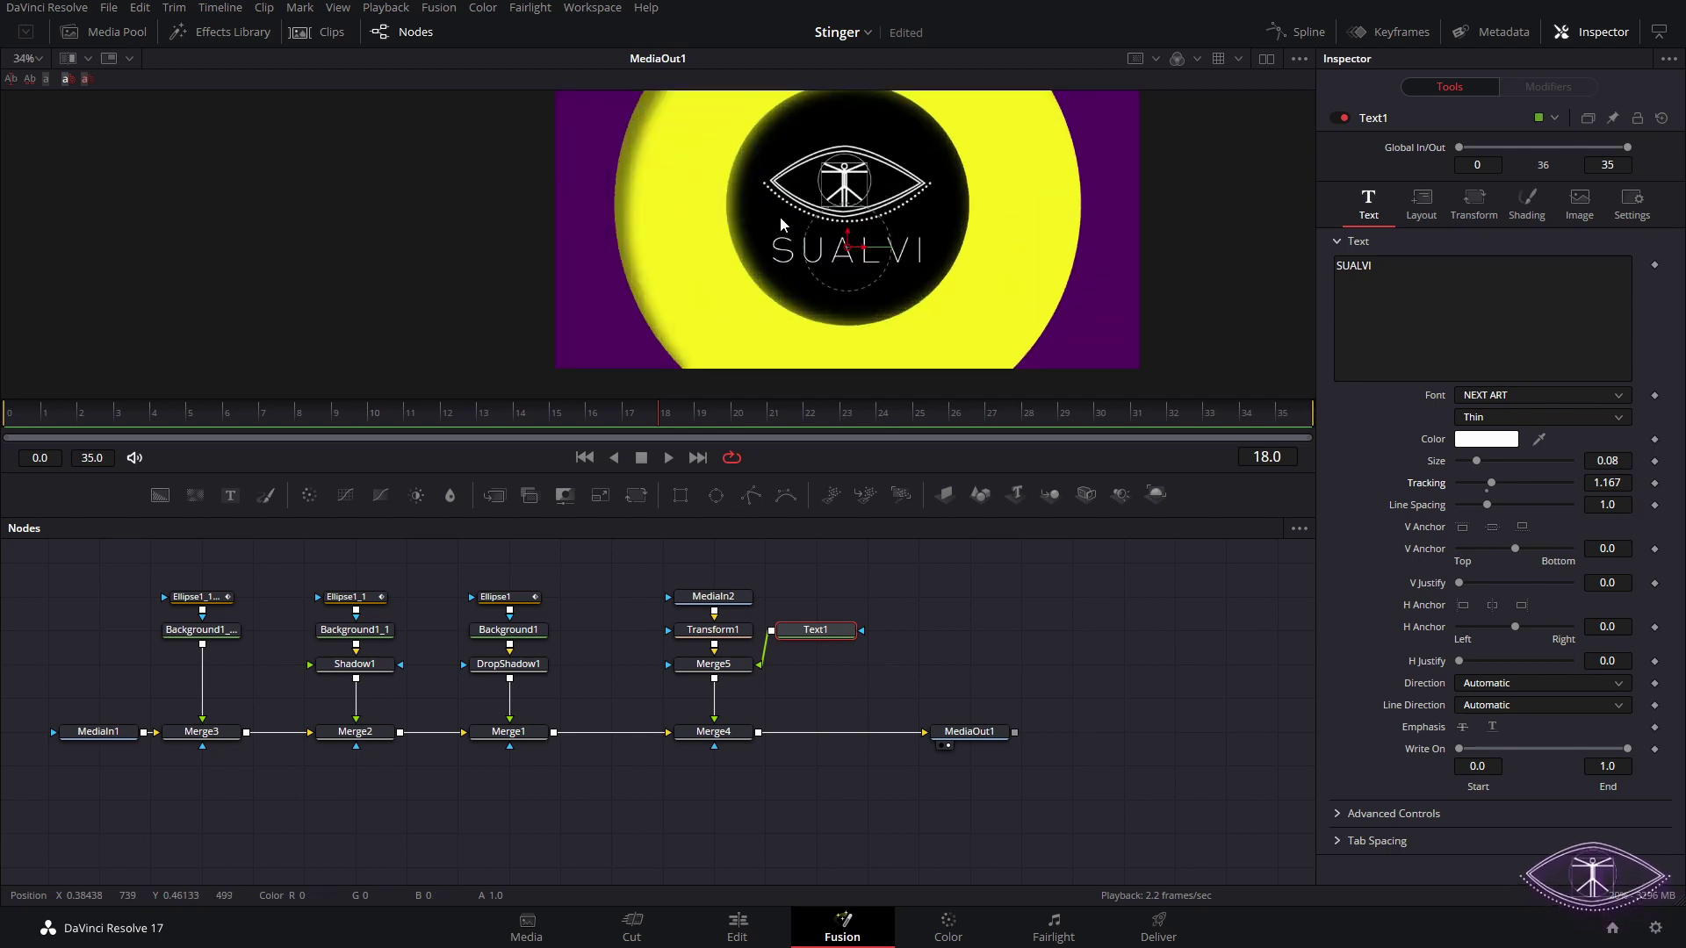
- Insert a Transform node between Merge5 and Merge4, and move the logo and text nodes up to make room
left_click(737, 665)
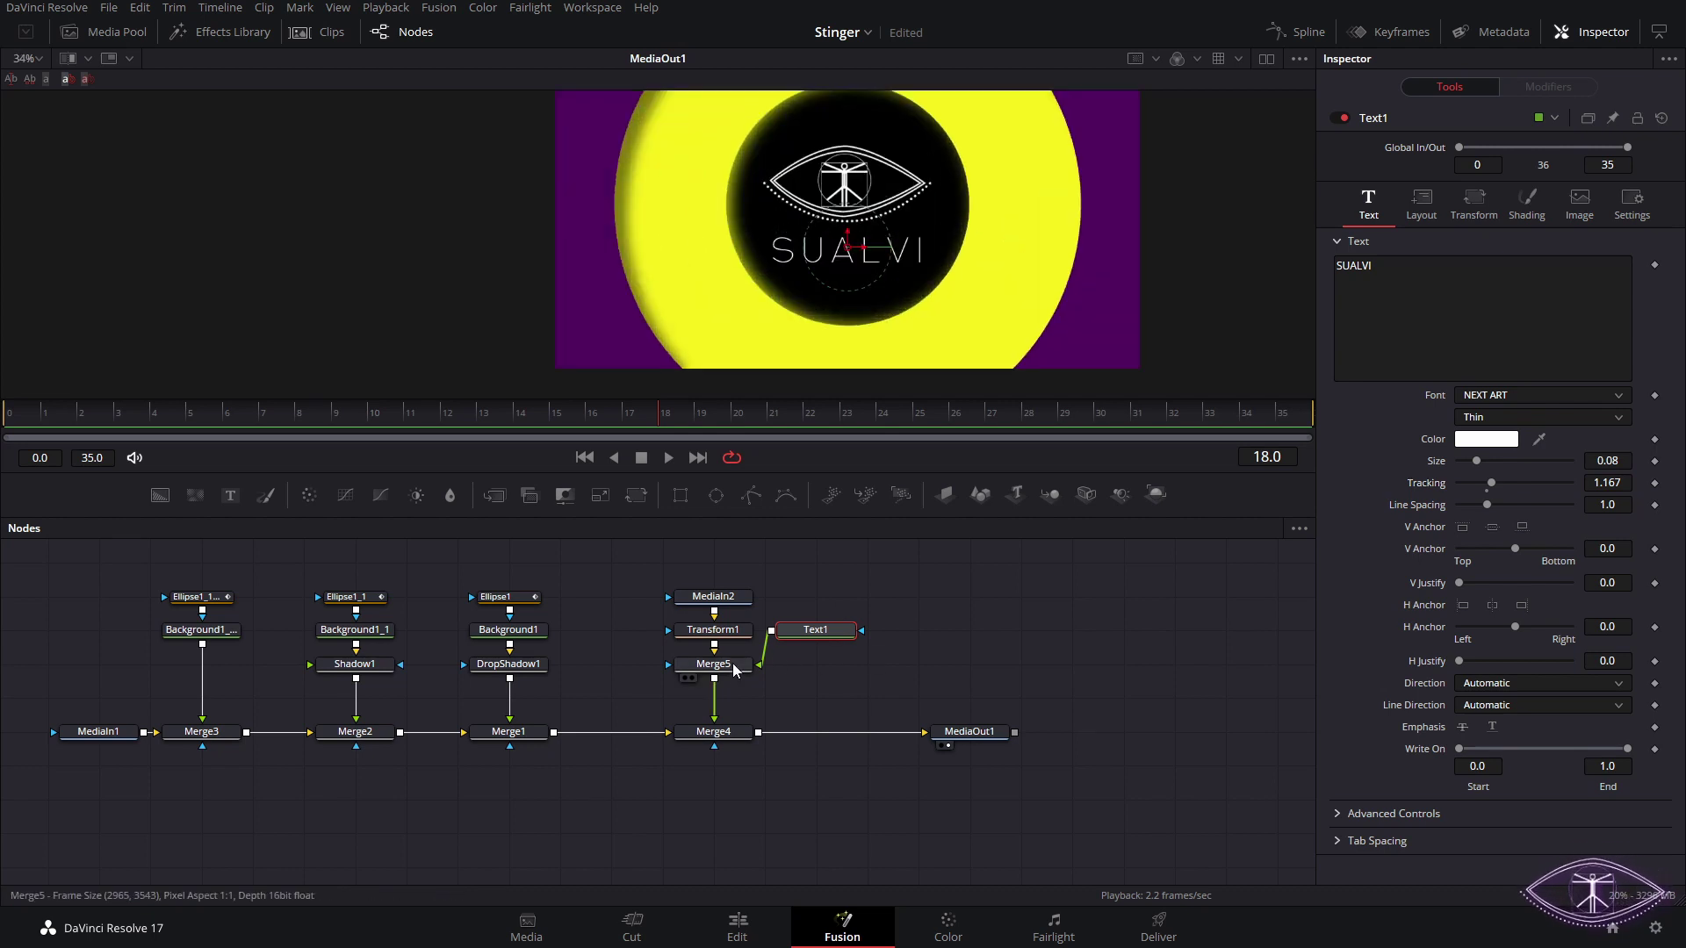
left_click(734, 671)
key("shift+space")
type("TRANS")
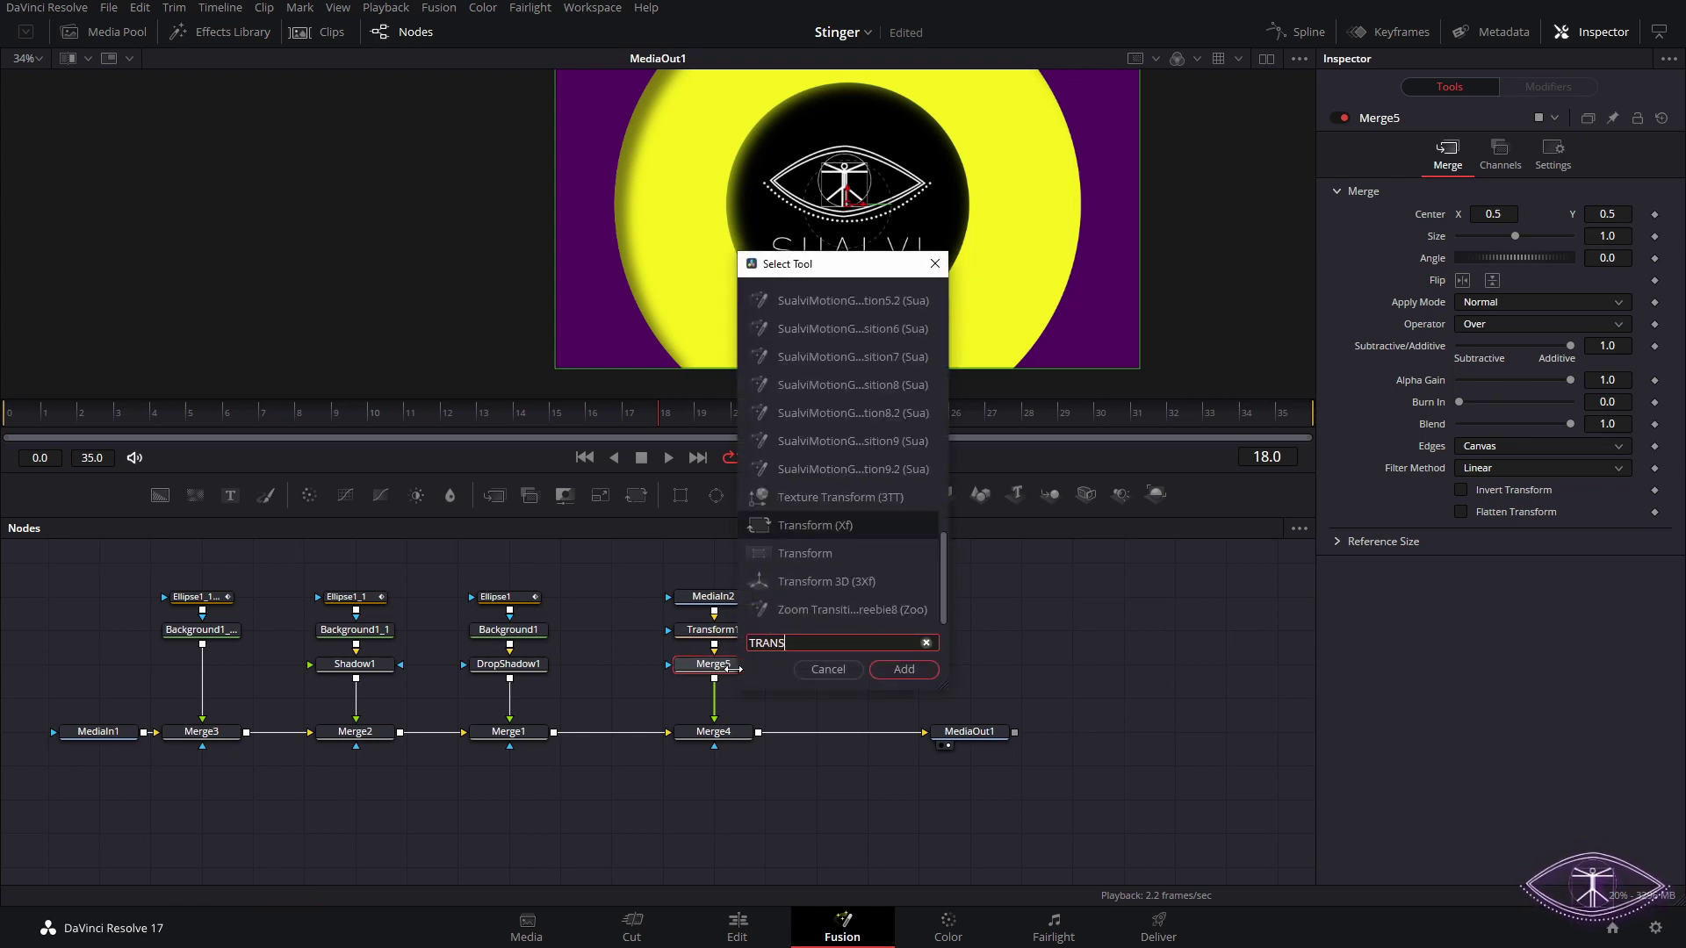
key("Return")
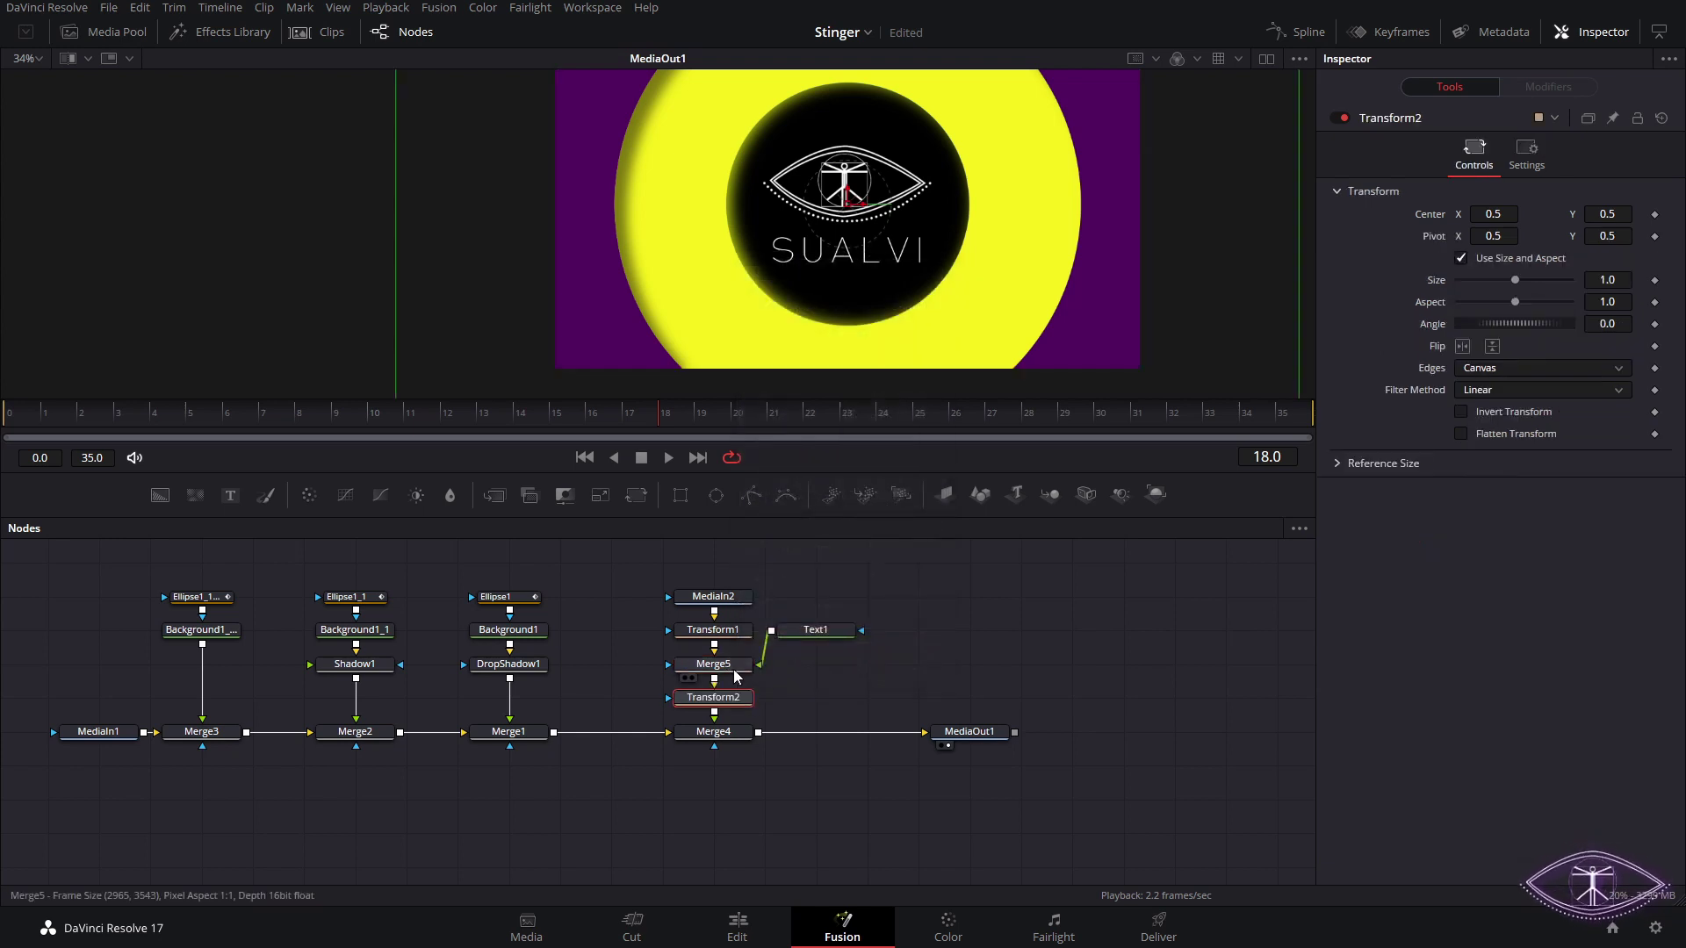
left_click_drag(641, 569, 738, 669)
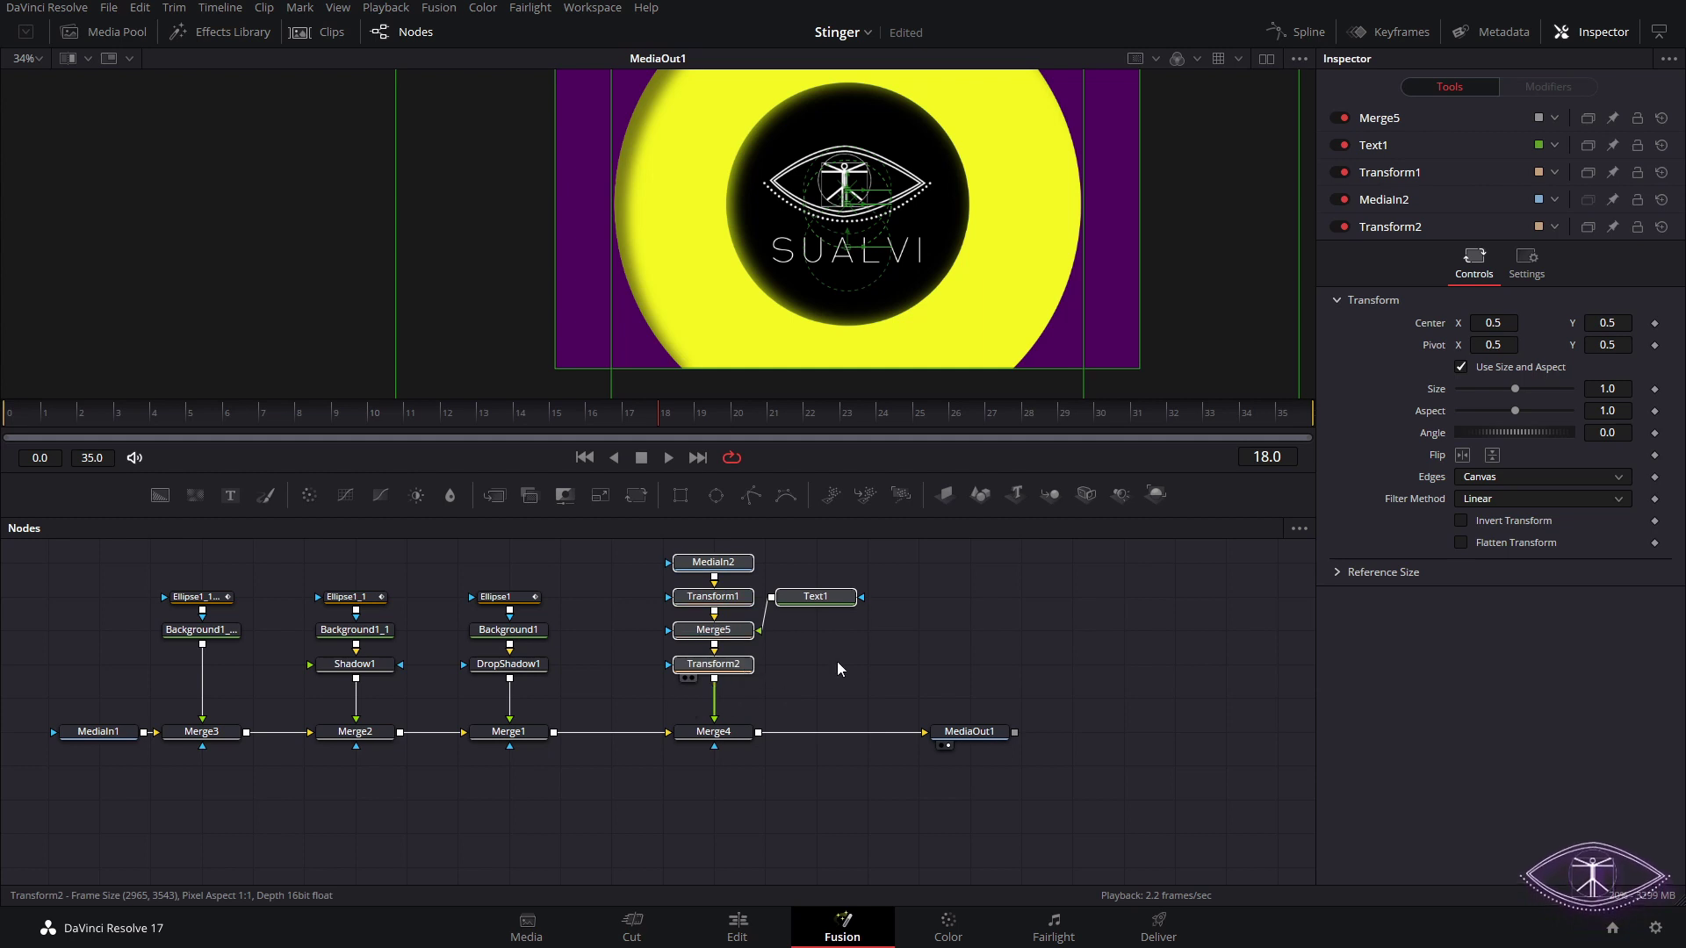
left_click(836, 661)
- Keyframe Transform2's Size from 0.0 at frame 6 to 1.0 at frame 18, matching the black disc's keyframes
left_click(190, 599)
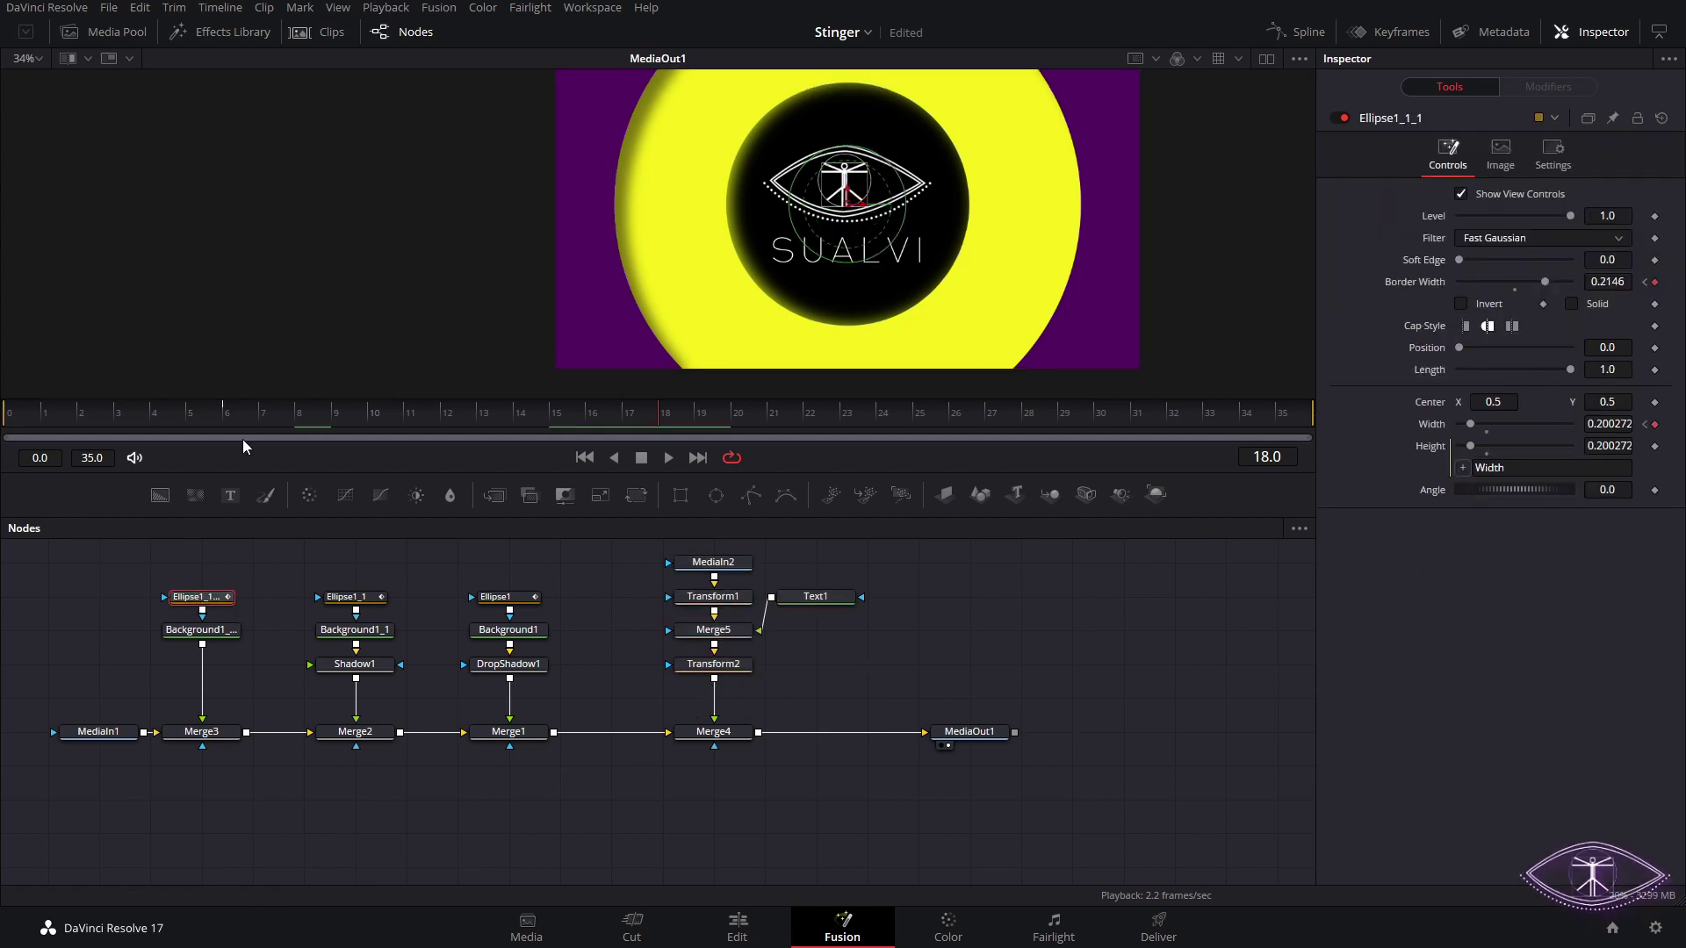
left_click(233, 412)
left_click(665, 411)
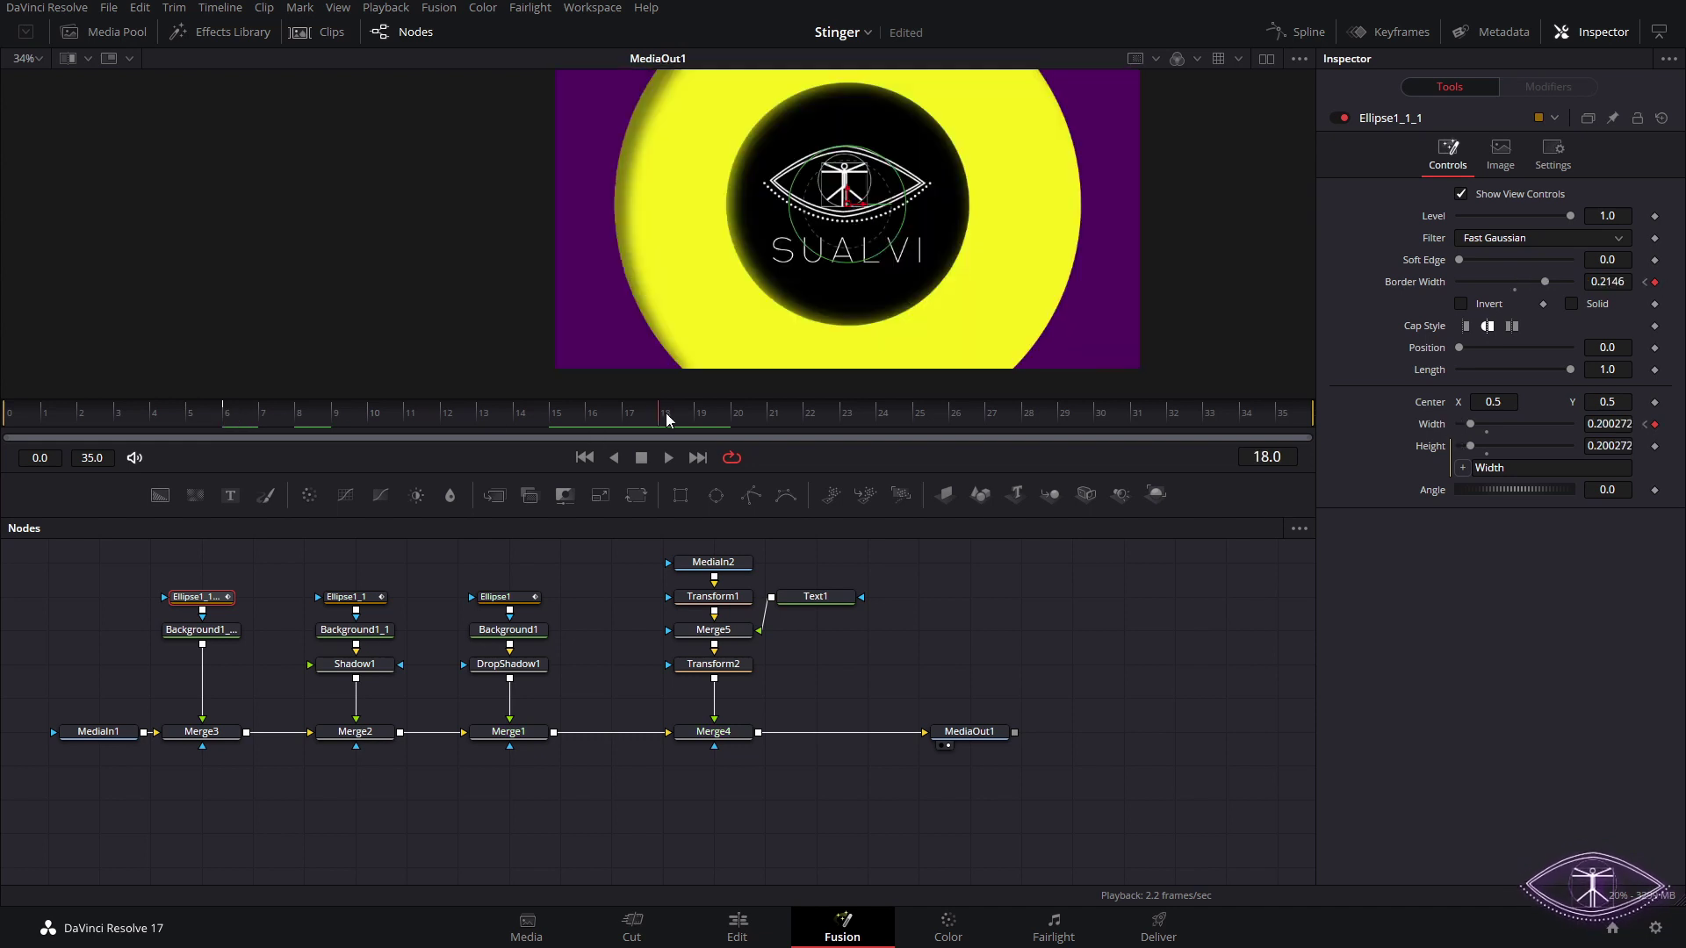
left_click(233, 414)
left_click(713, 663)
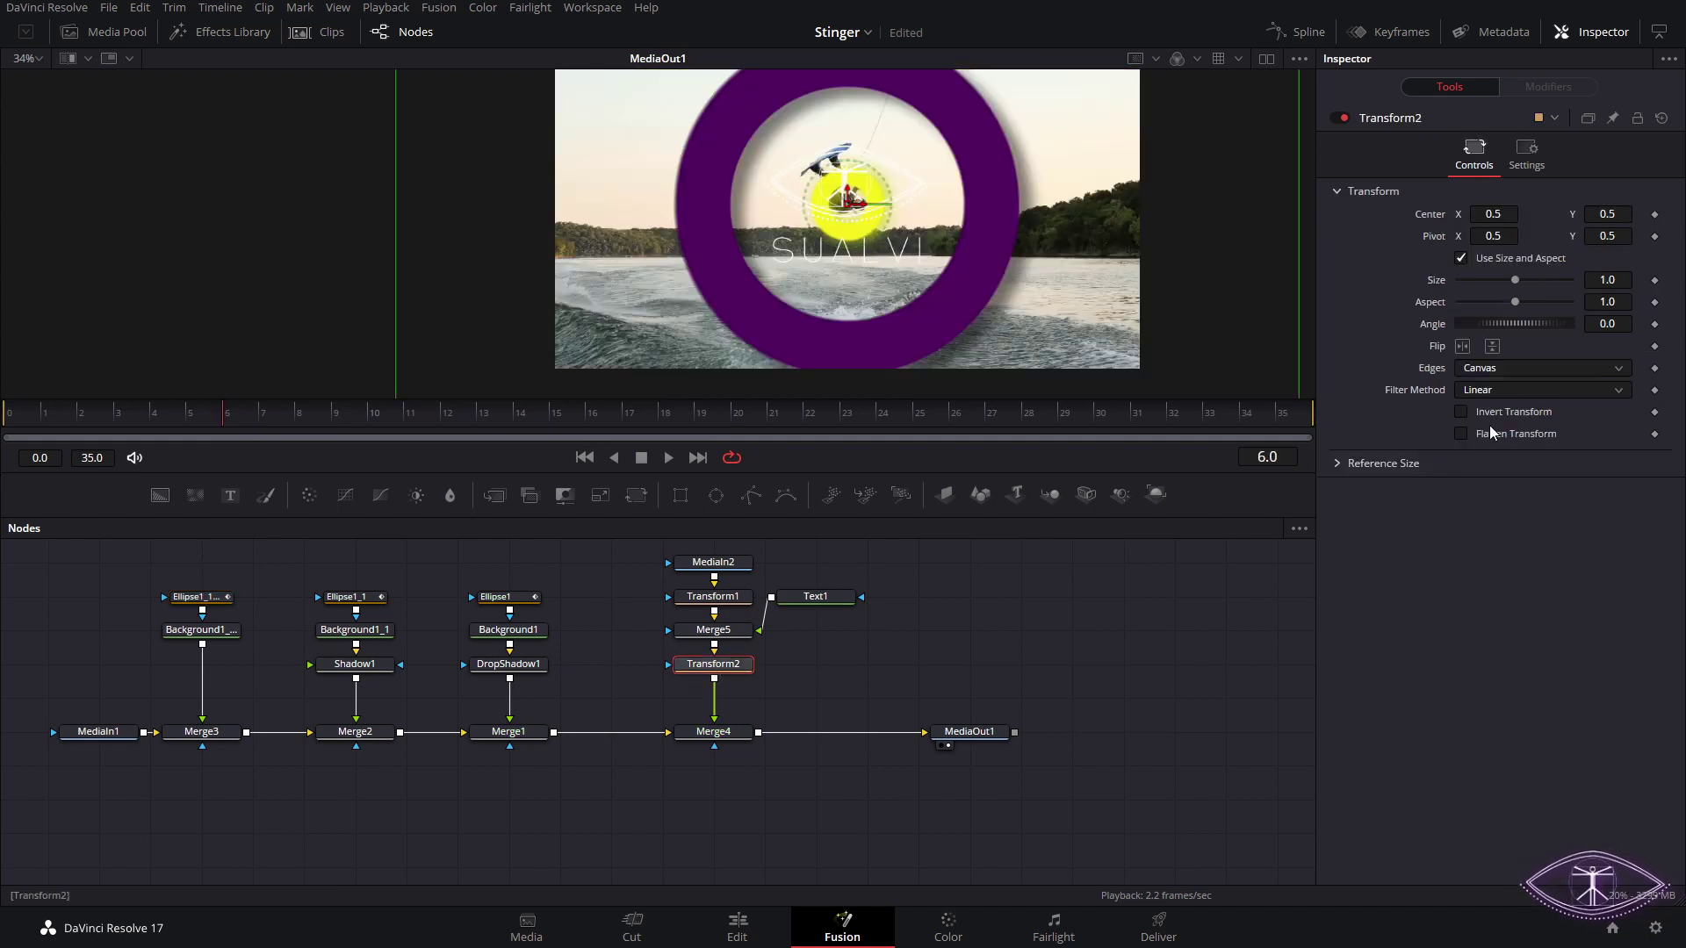
left_click_drag(1512, 282, 1458, 281)
left_click(1654, 279)
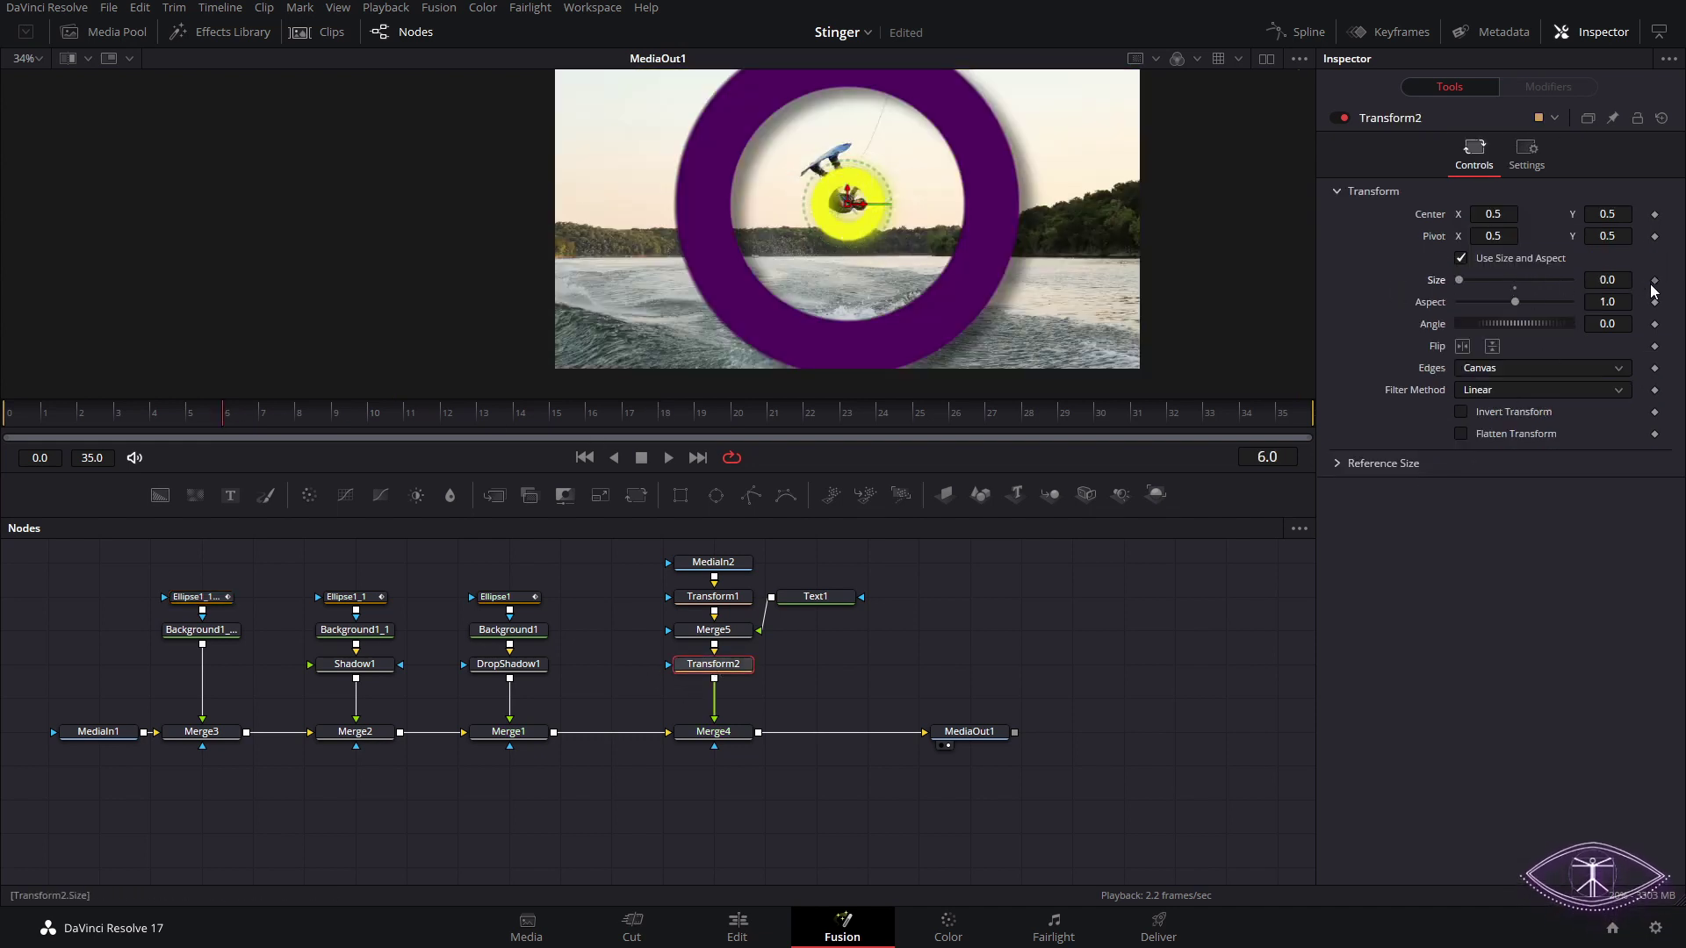
left_click(667, 422)
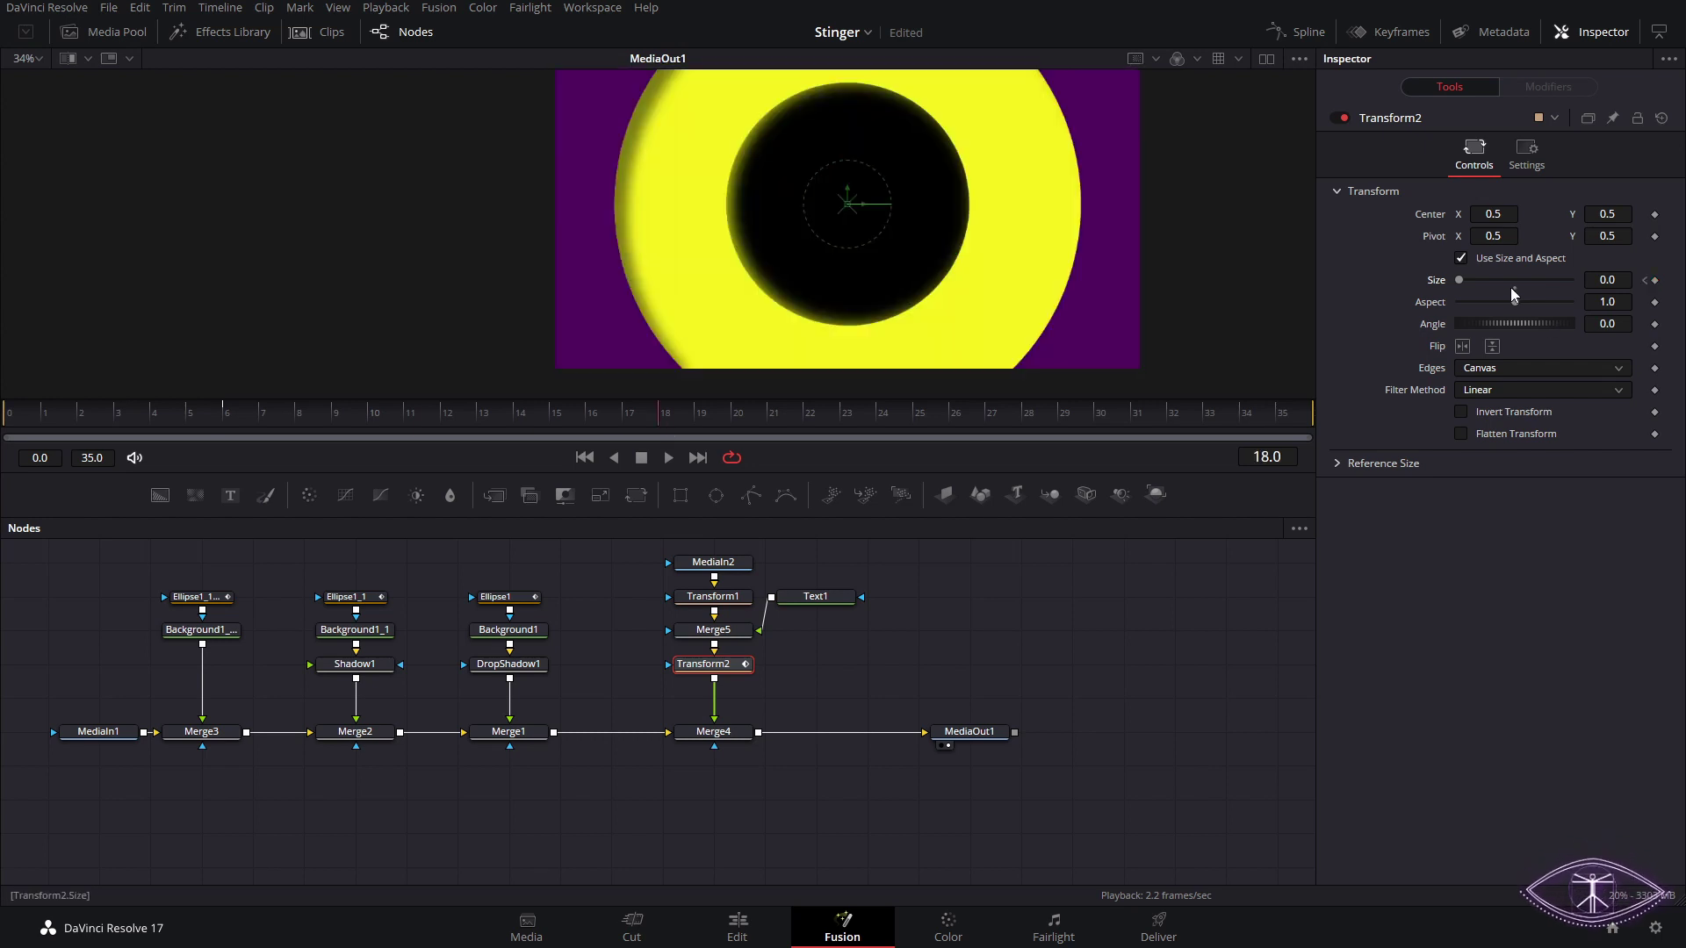
double_click(1514, 287)
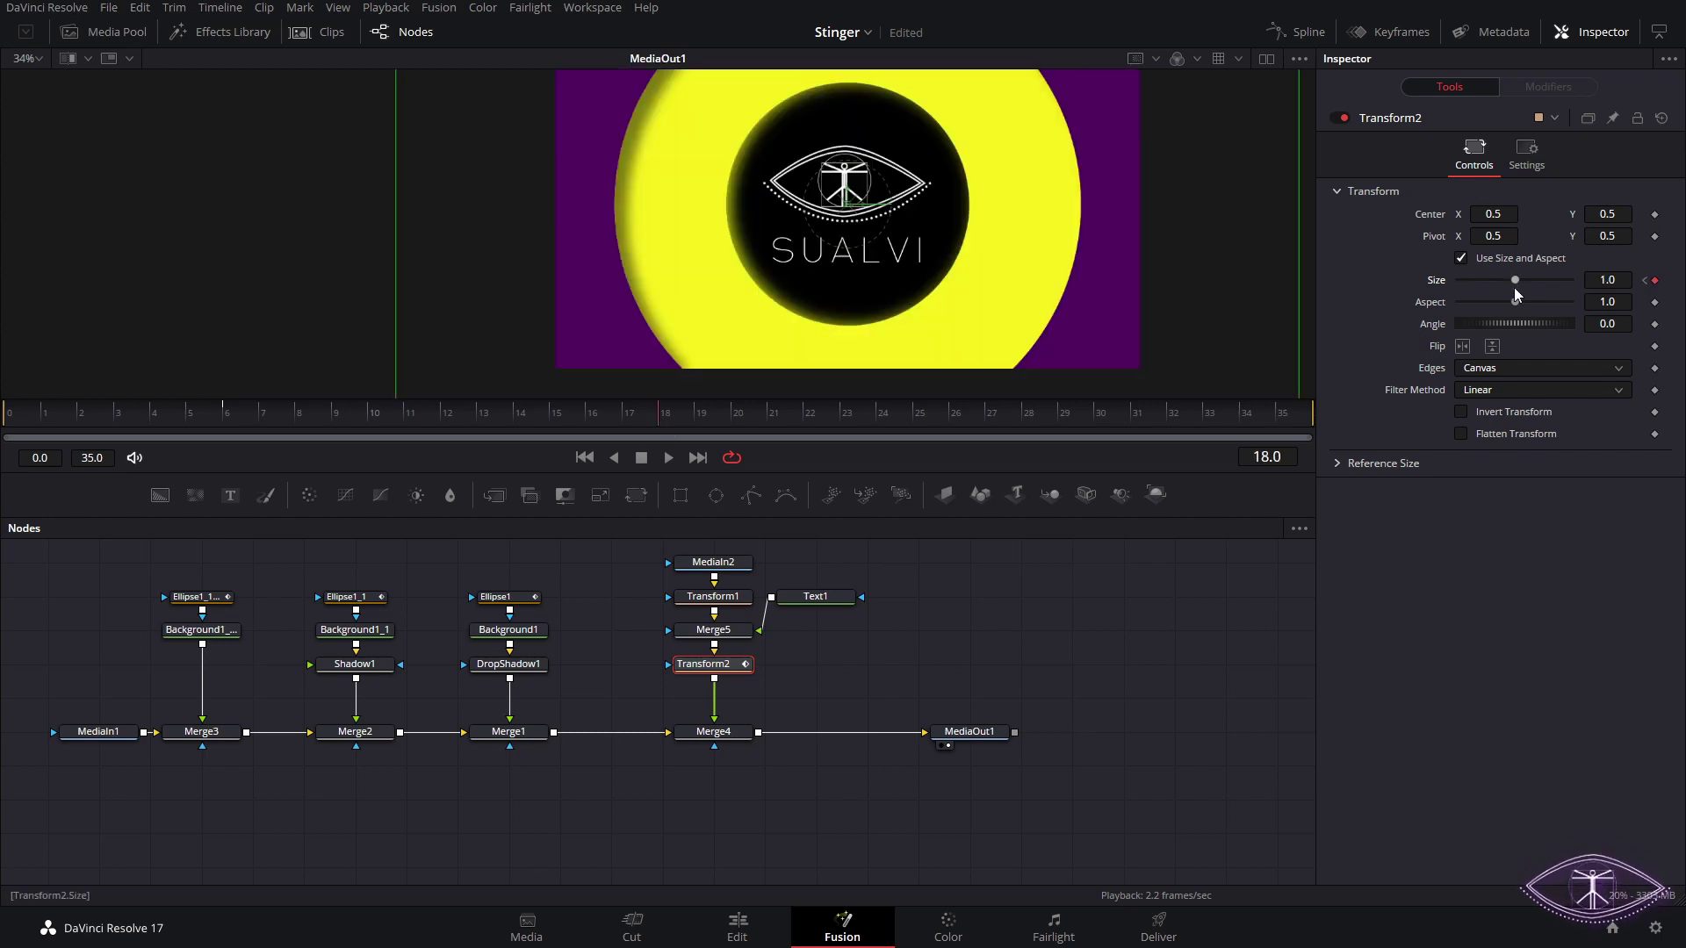
- Smooth all of Transform2's Size keyframes in the Spline editor, and close the editor
left_click(1303, 30)
left_click_drag(1259, 597, 964, 764)
key("s")
left_click(1317, 32)
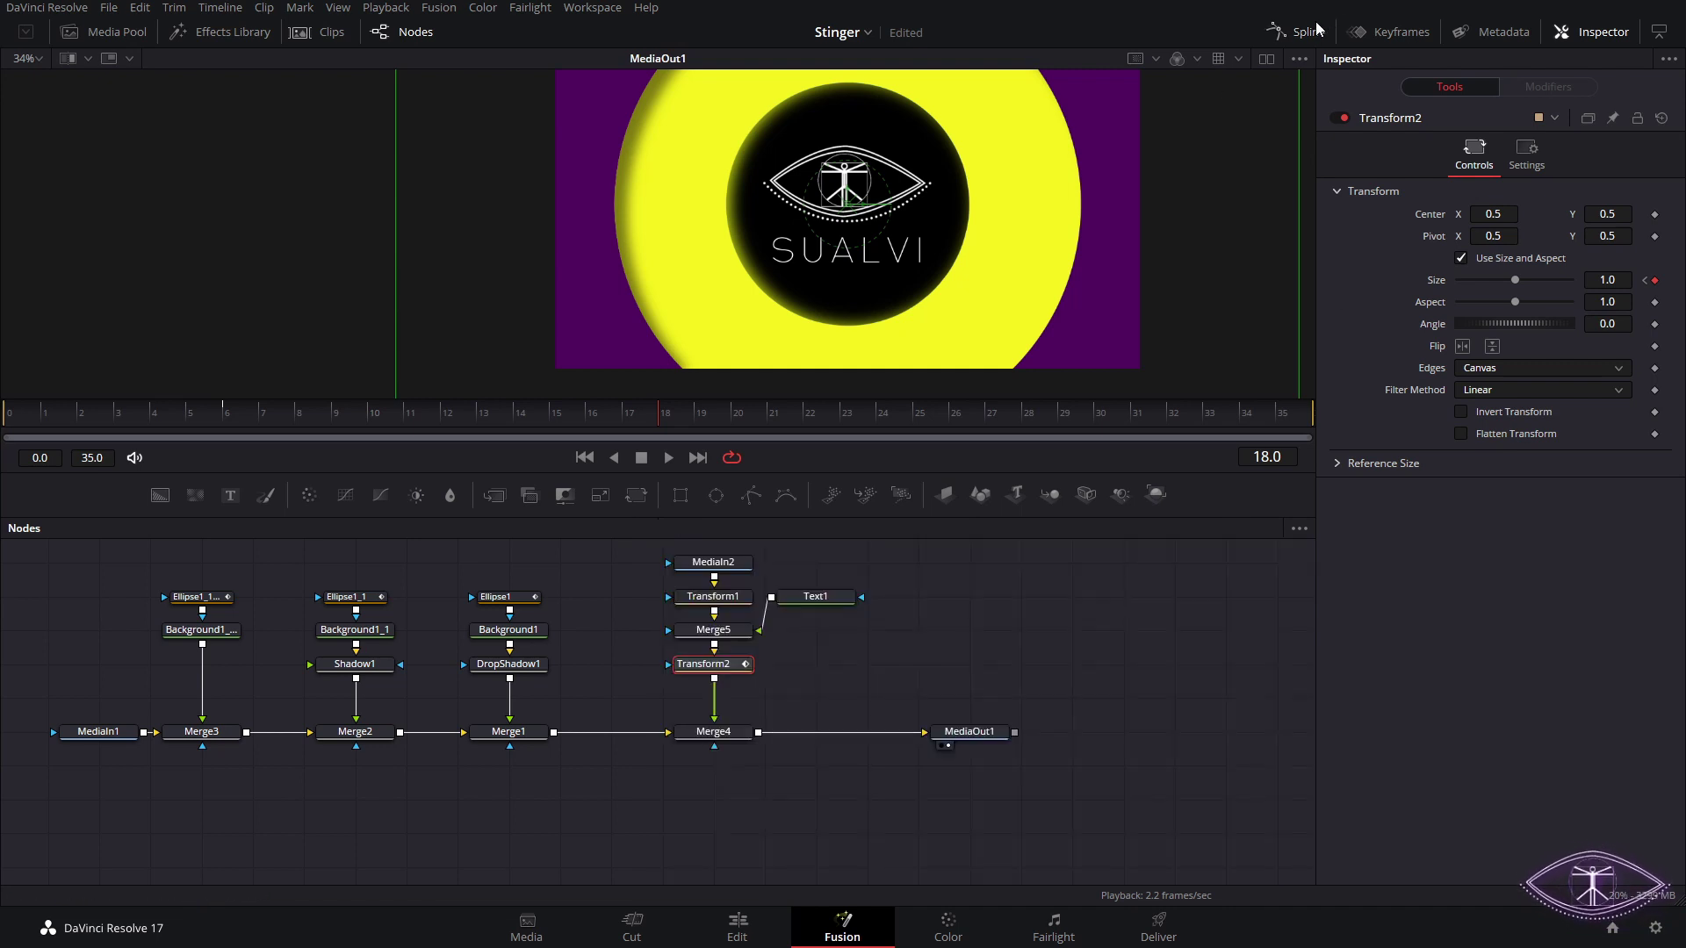
- Enable Motion Blur on Transform2 and set its Quality to 4, with a Shutter Angle of 30
left_click(1536, 161)
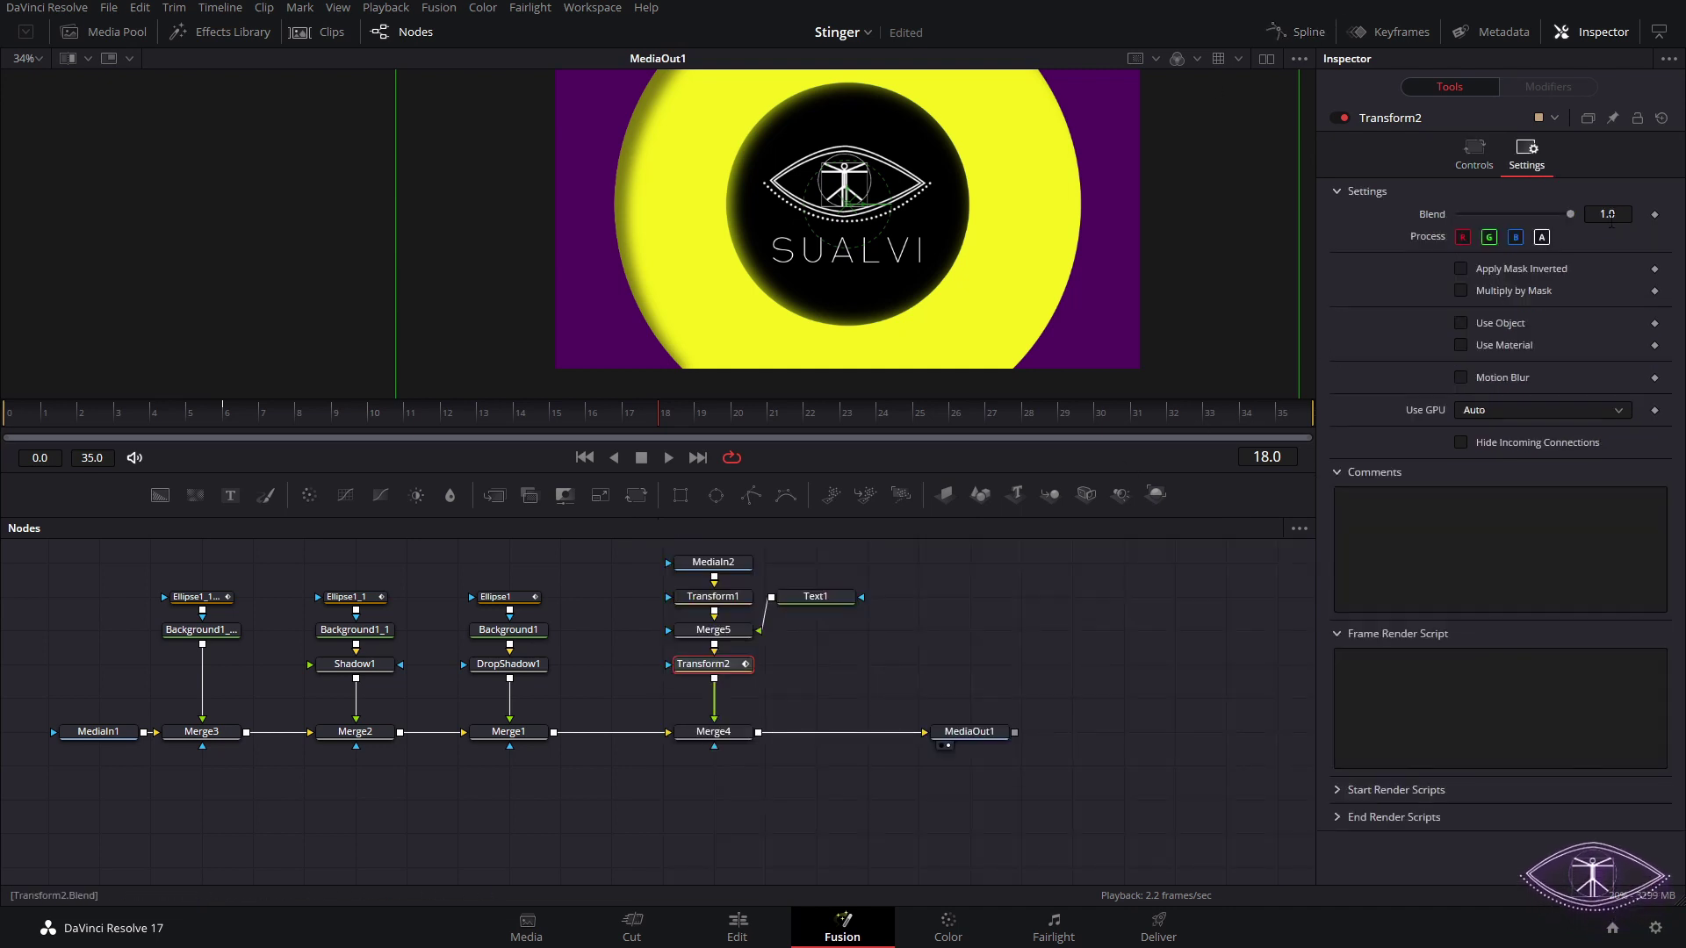
left_click(1496, 375)
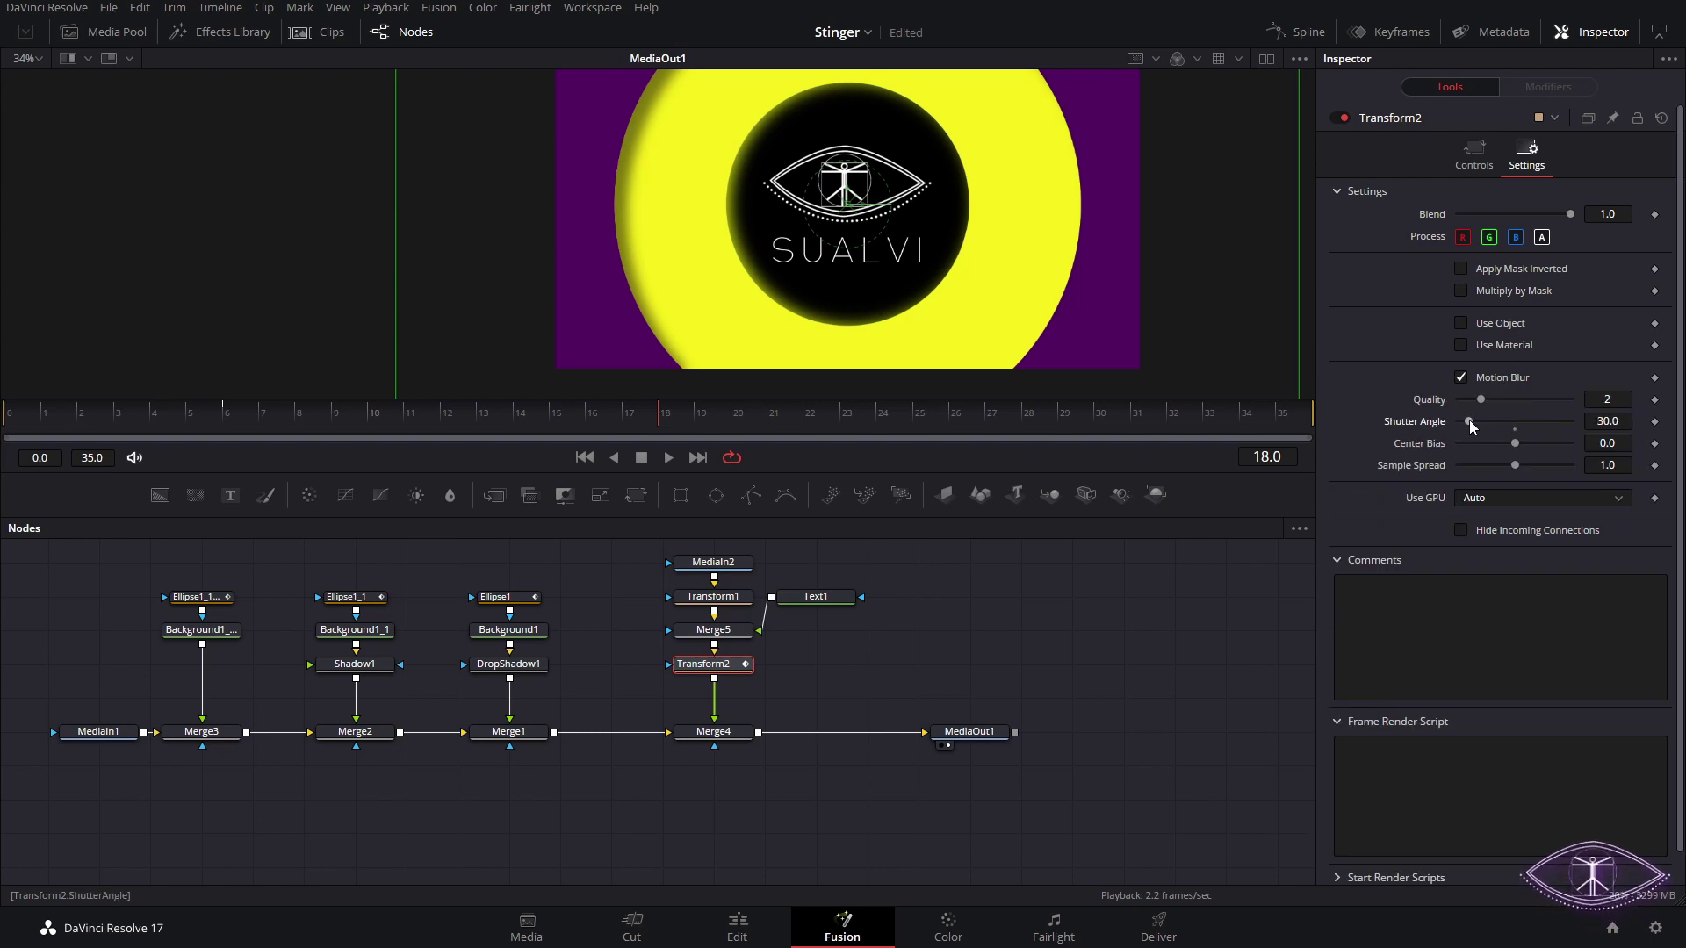
left_click_drag(1480, 399, 1501, 401)
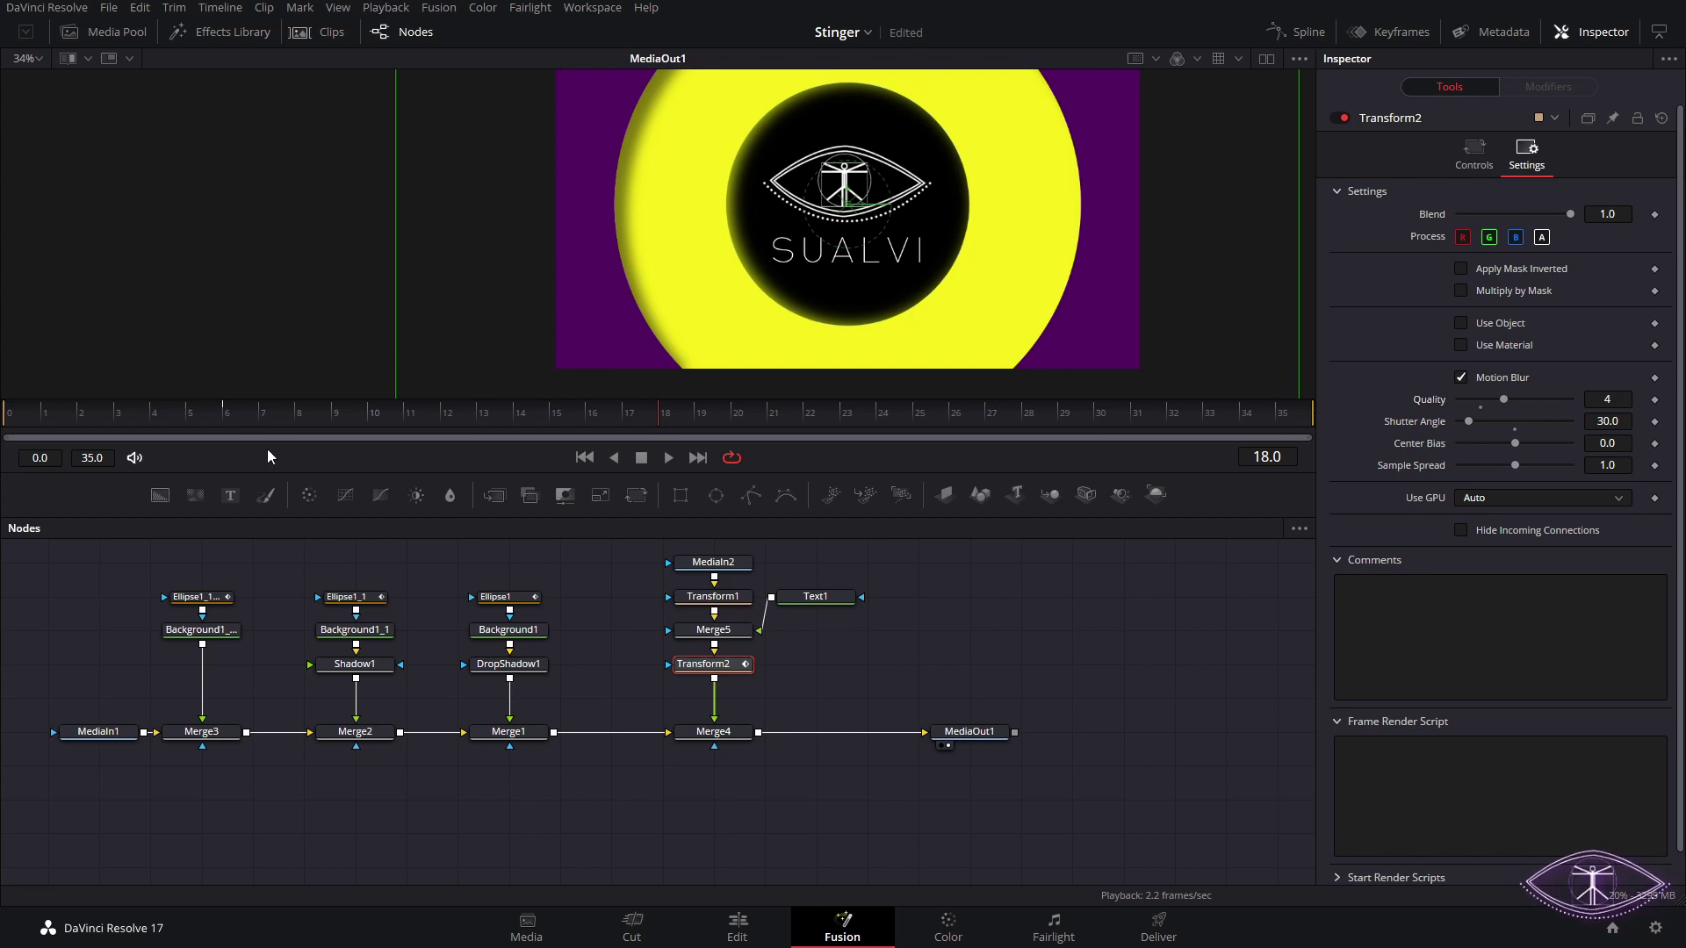
- Play the composition from the start and scrub around frame 18 to check how the logo and rings animate in
left_click_drag(228, 413, 11, 441)
key("space")
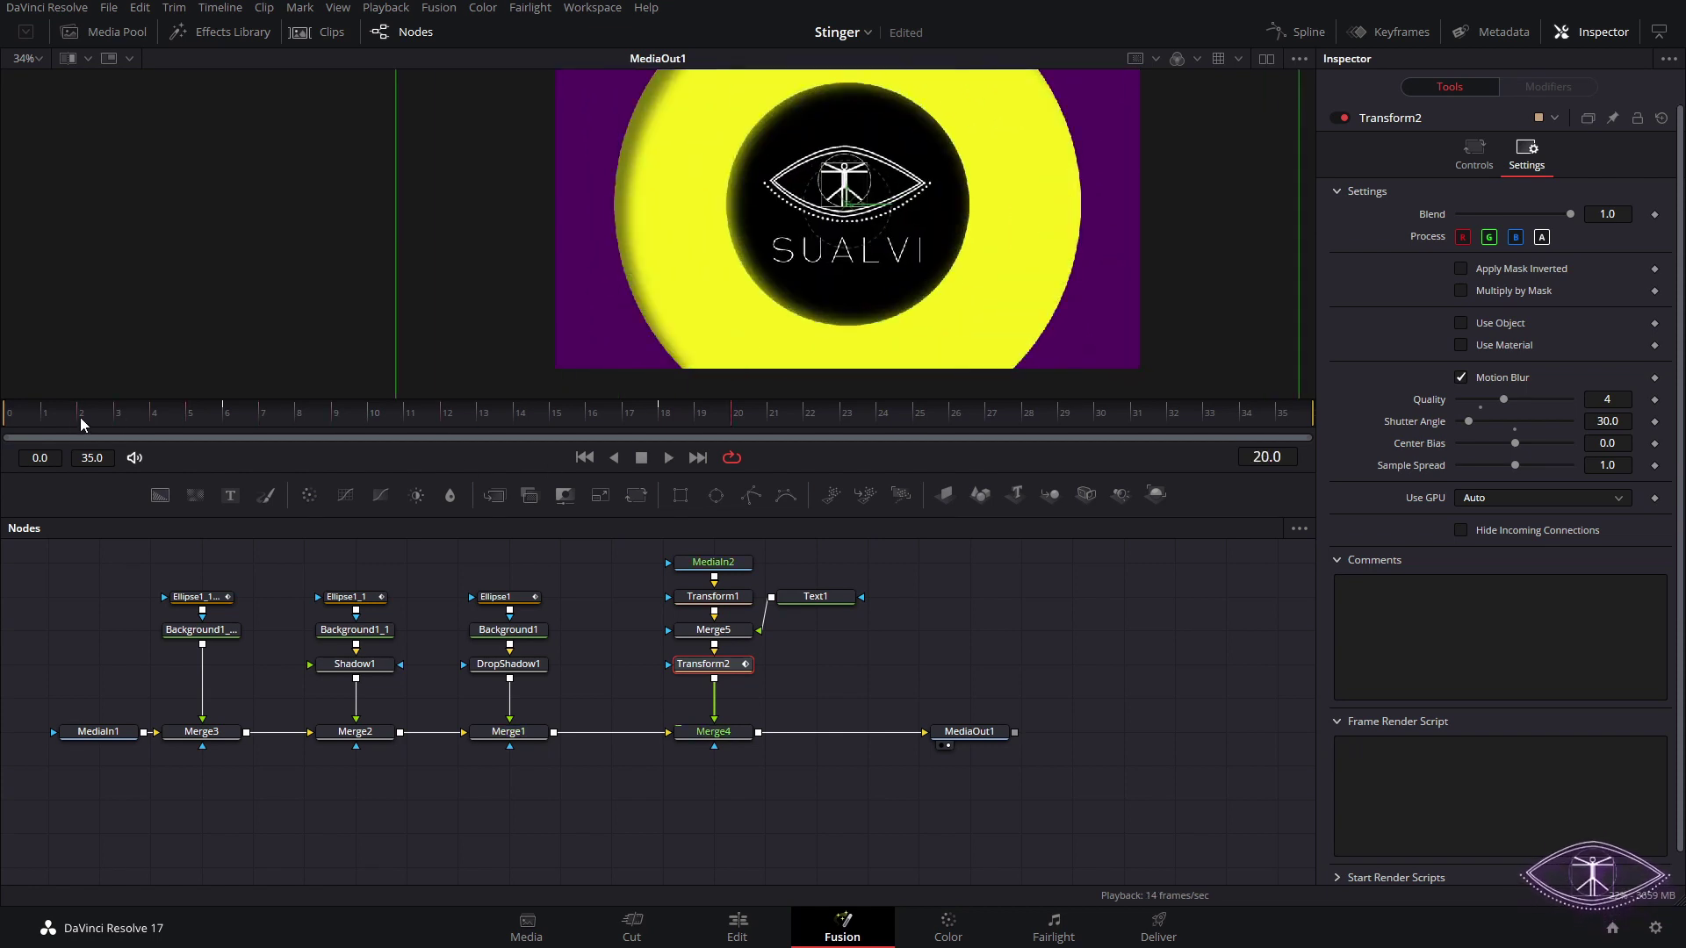
key("space")
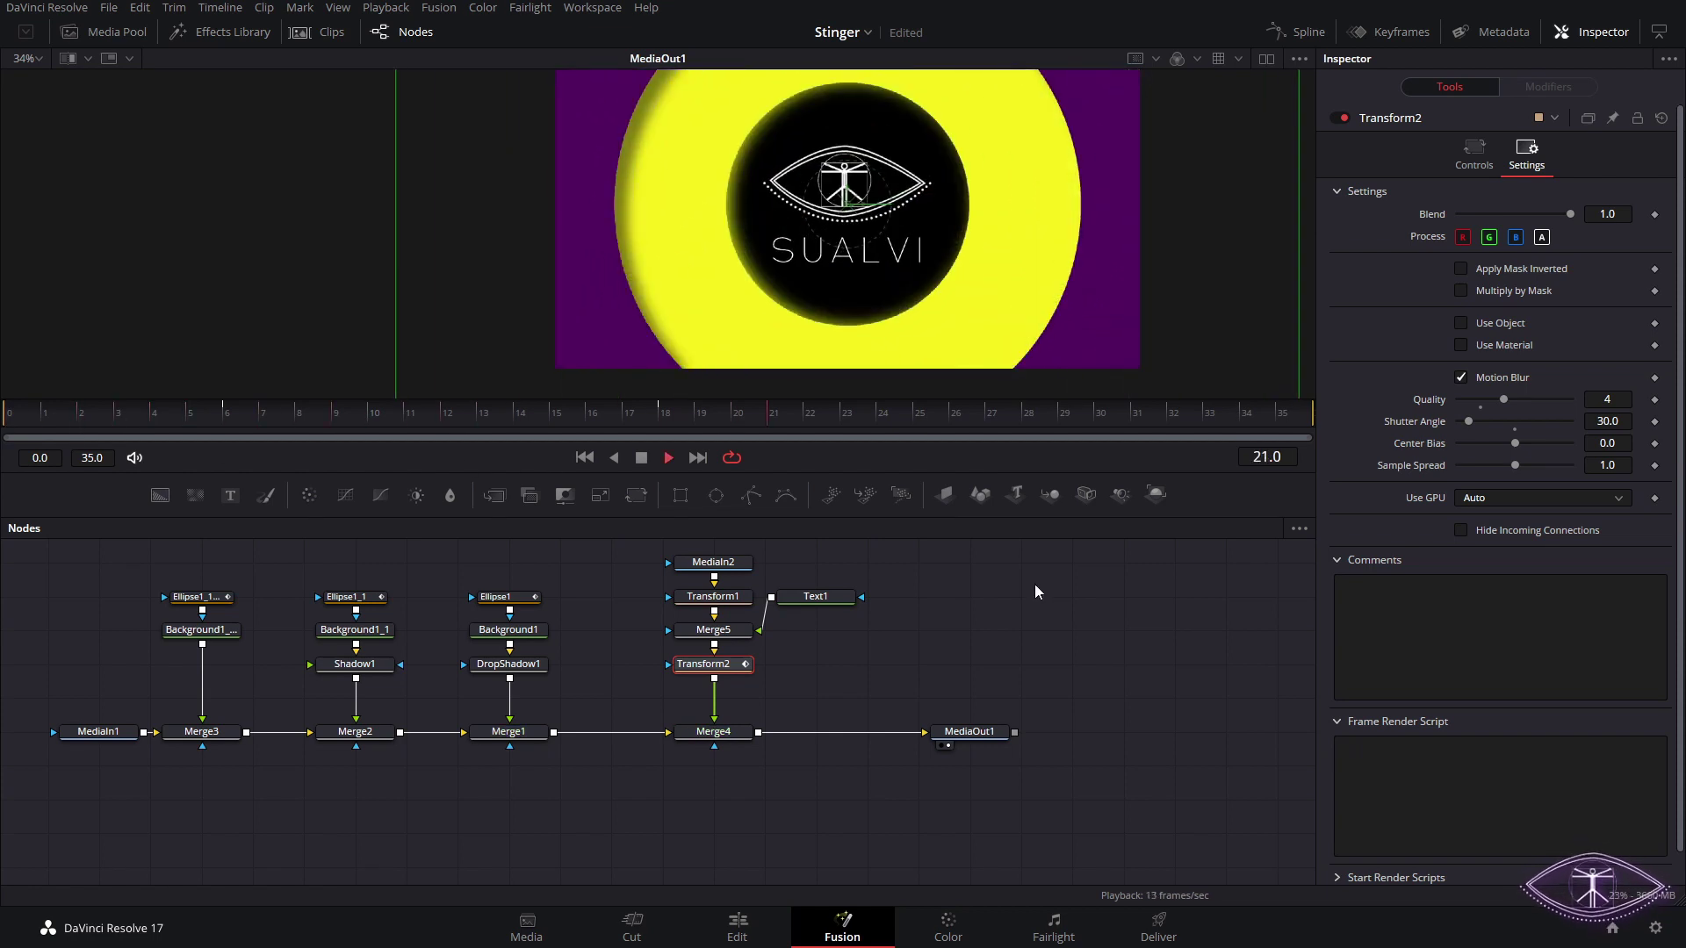
left_click(55, 444)
left_click_drag(55, 445, 787, 411)
left_click(682, 419)
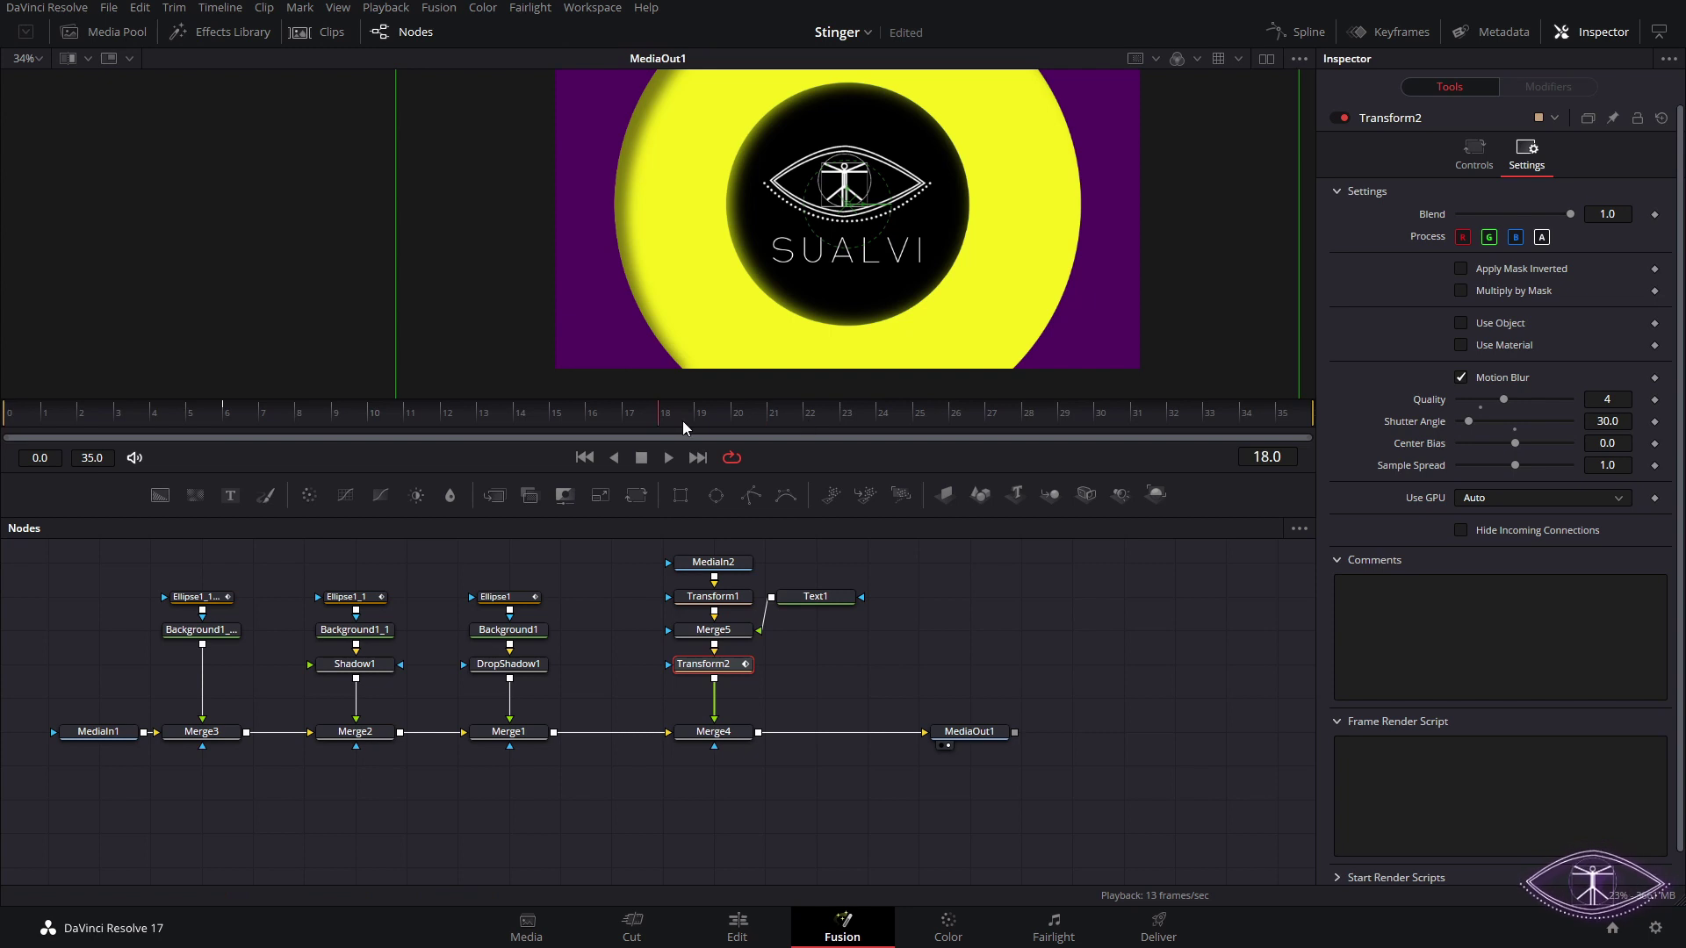
left_click(655, 419)
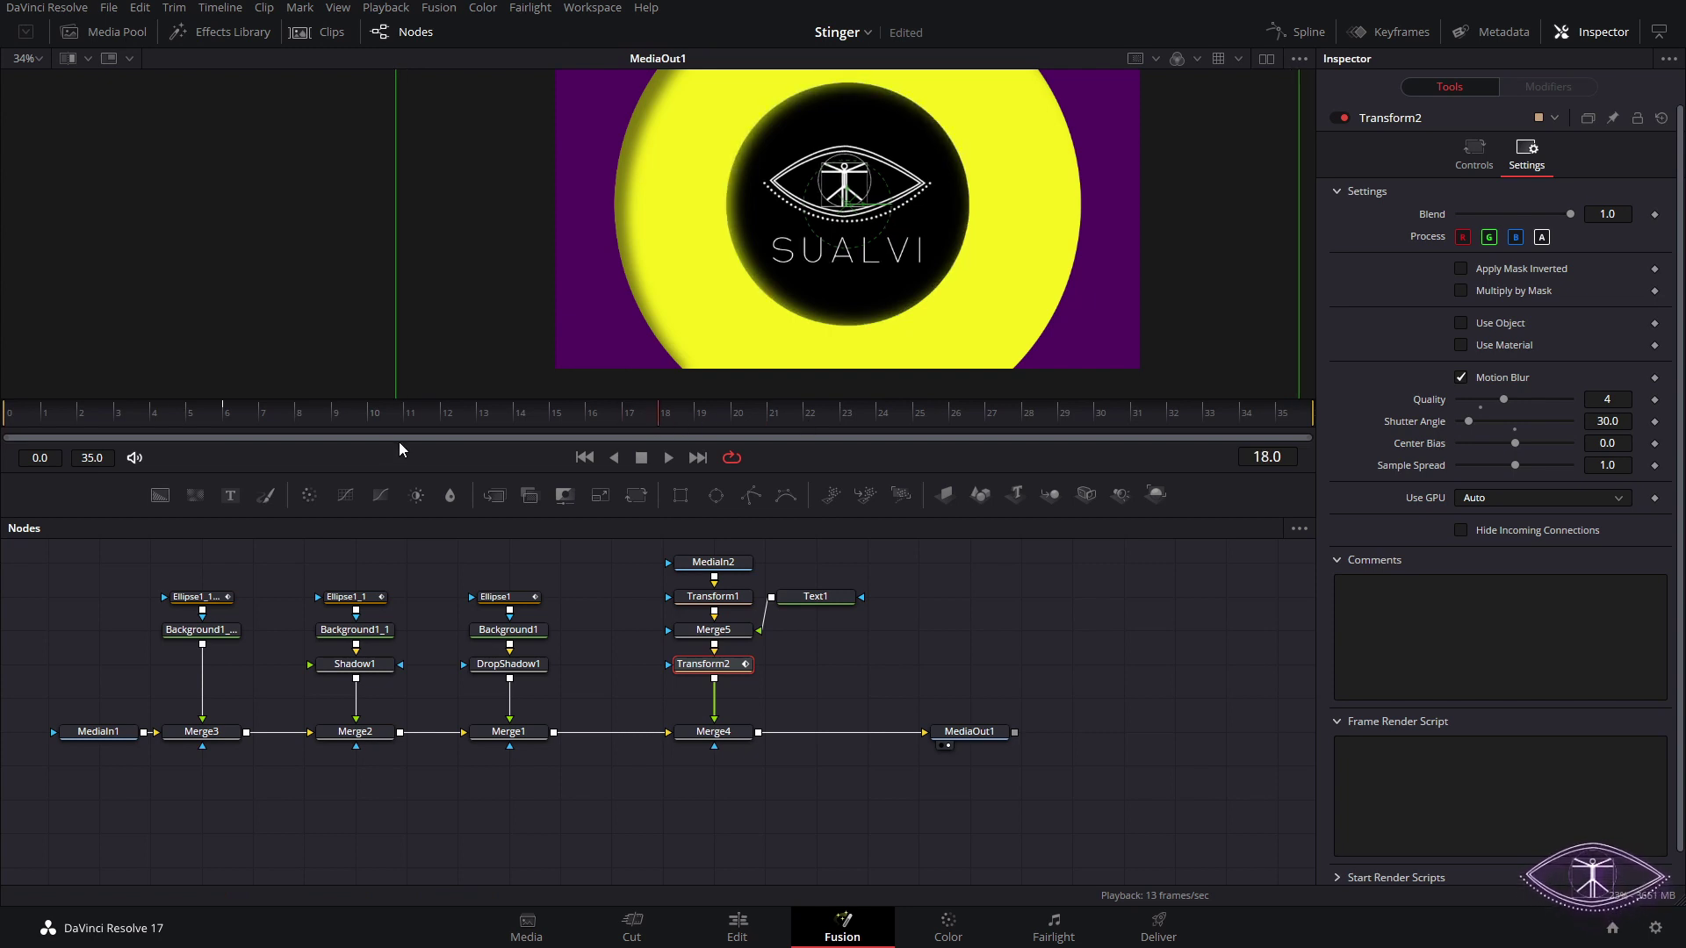
- Move the MediaOut1 node farther from Merge4 to open up space between them
left_click_drag(1004, 728, 1209, 731)
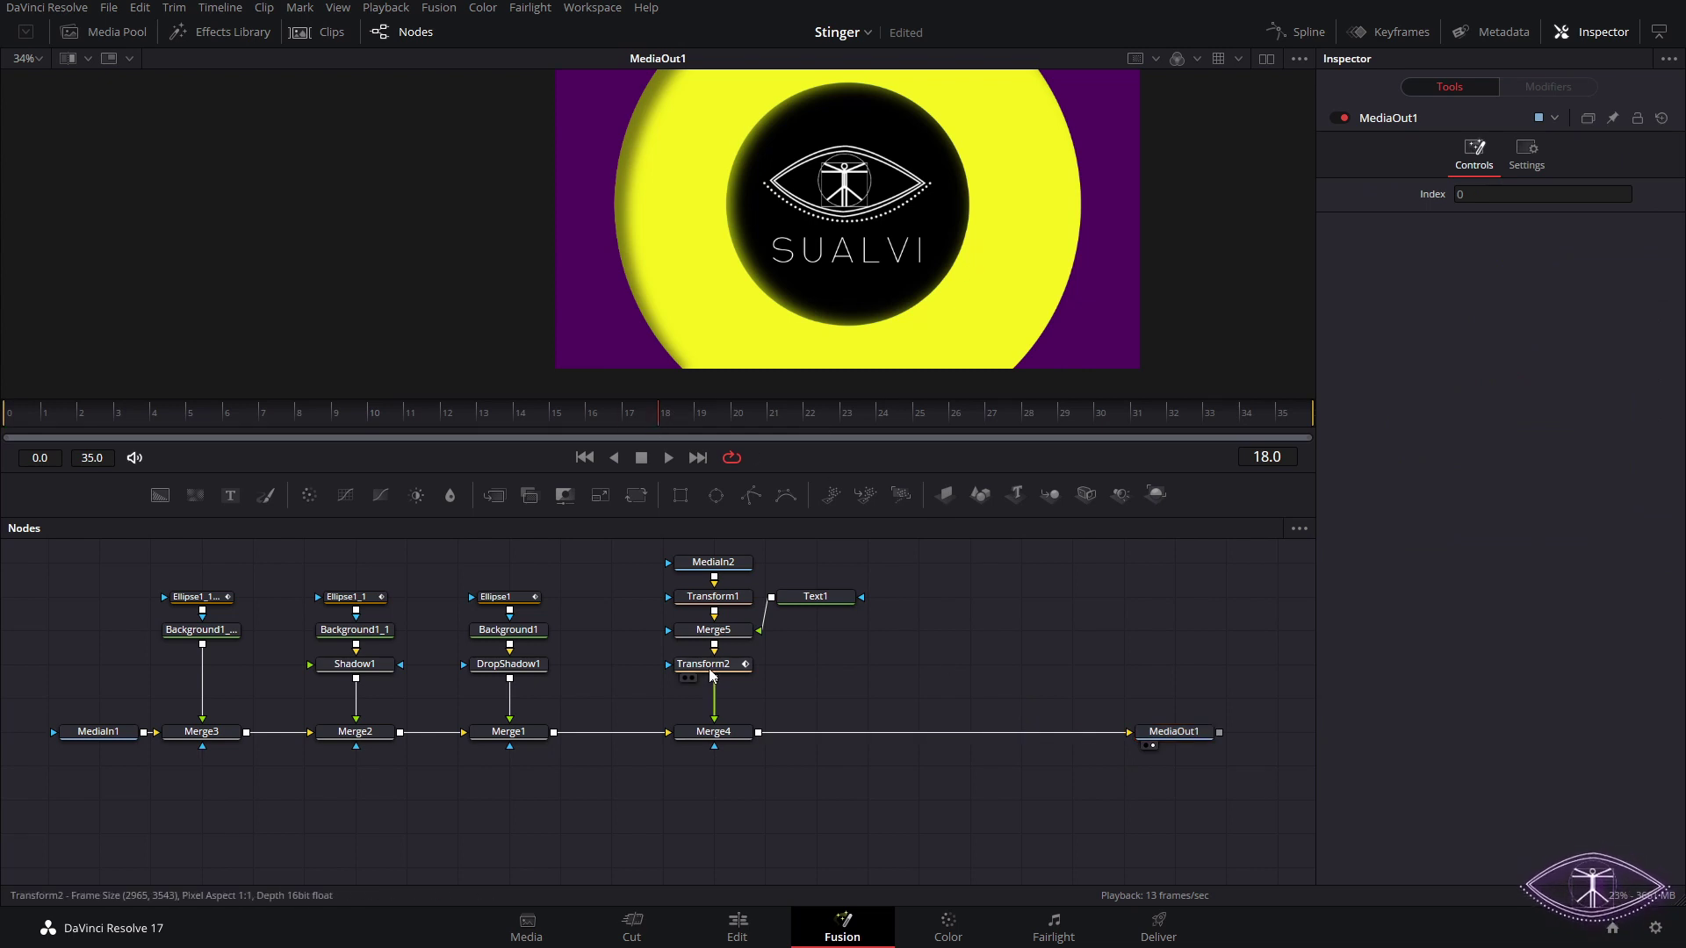
left_click_drag(527, 416, 693, 408)
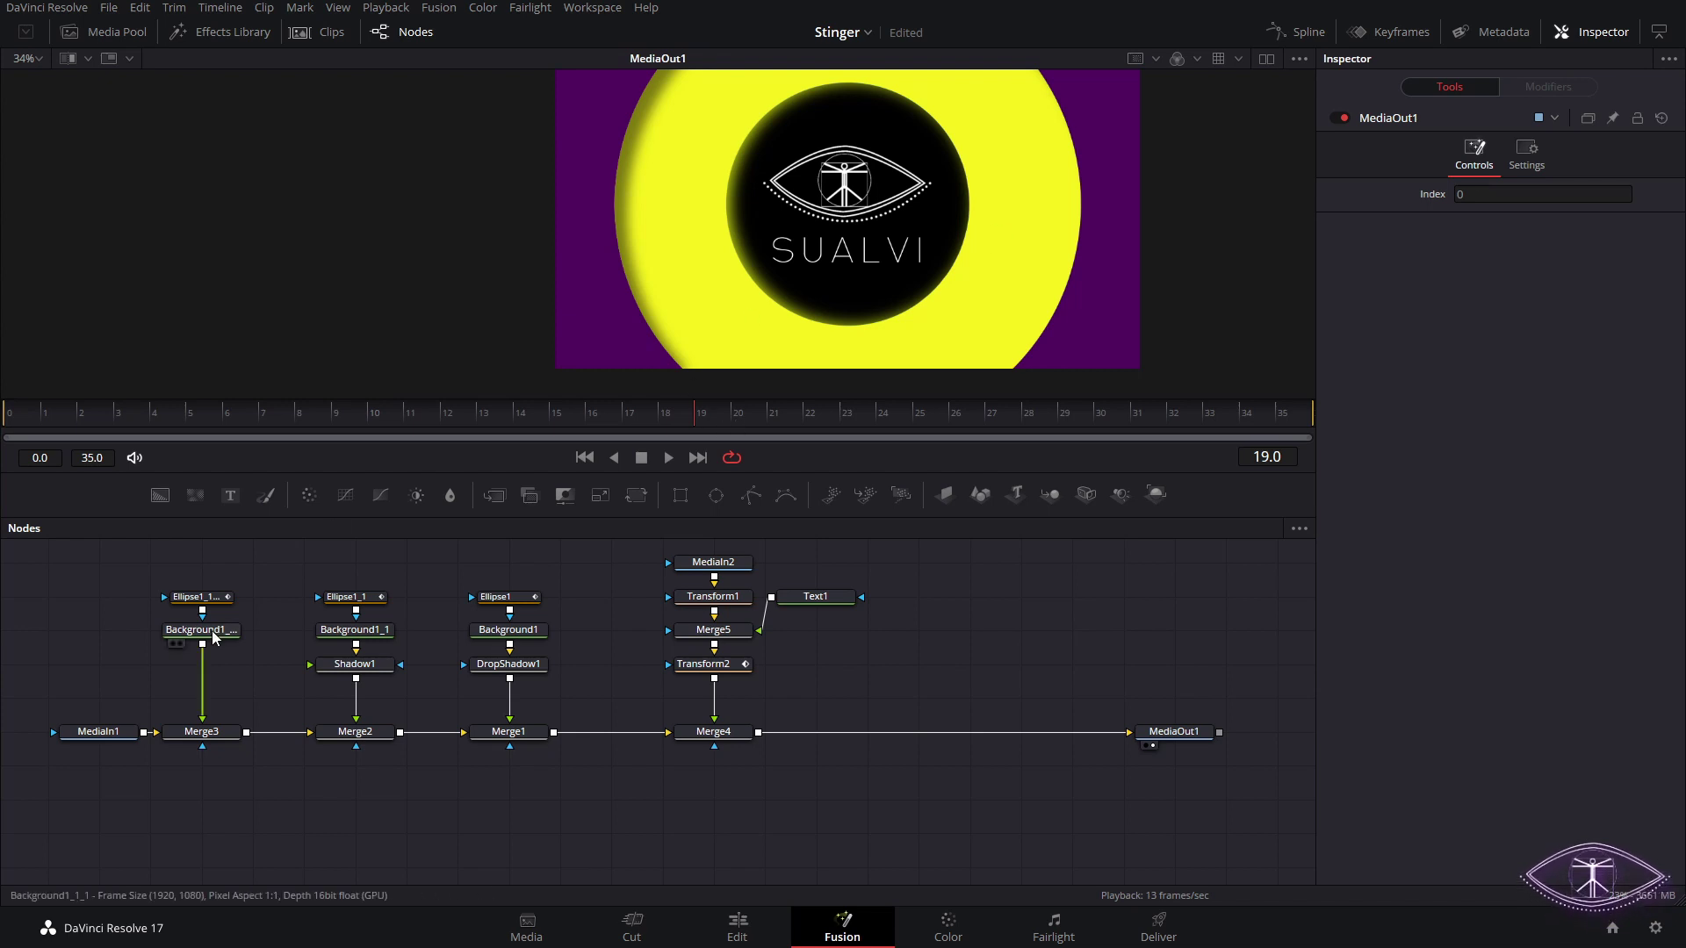
- Keyframe Ellipse1_1_1's Width at its existing value on frame 23, and reduce the Width toward zero at frame 28
left_click(200, 597)
left_click_drag(751, 419, 864, 429)
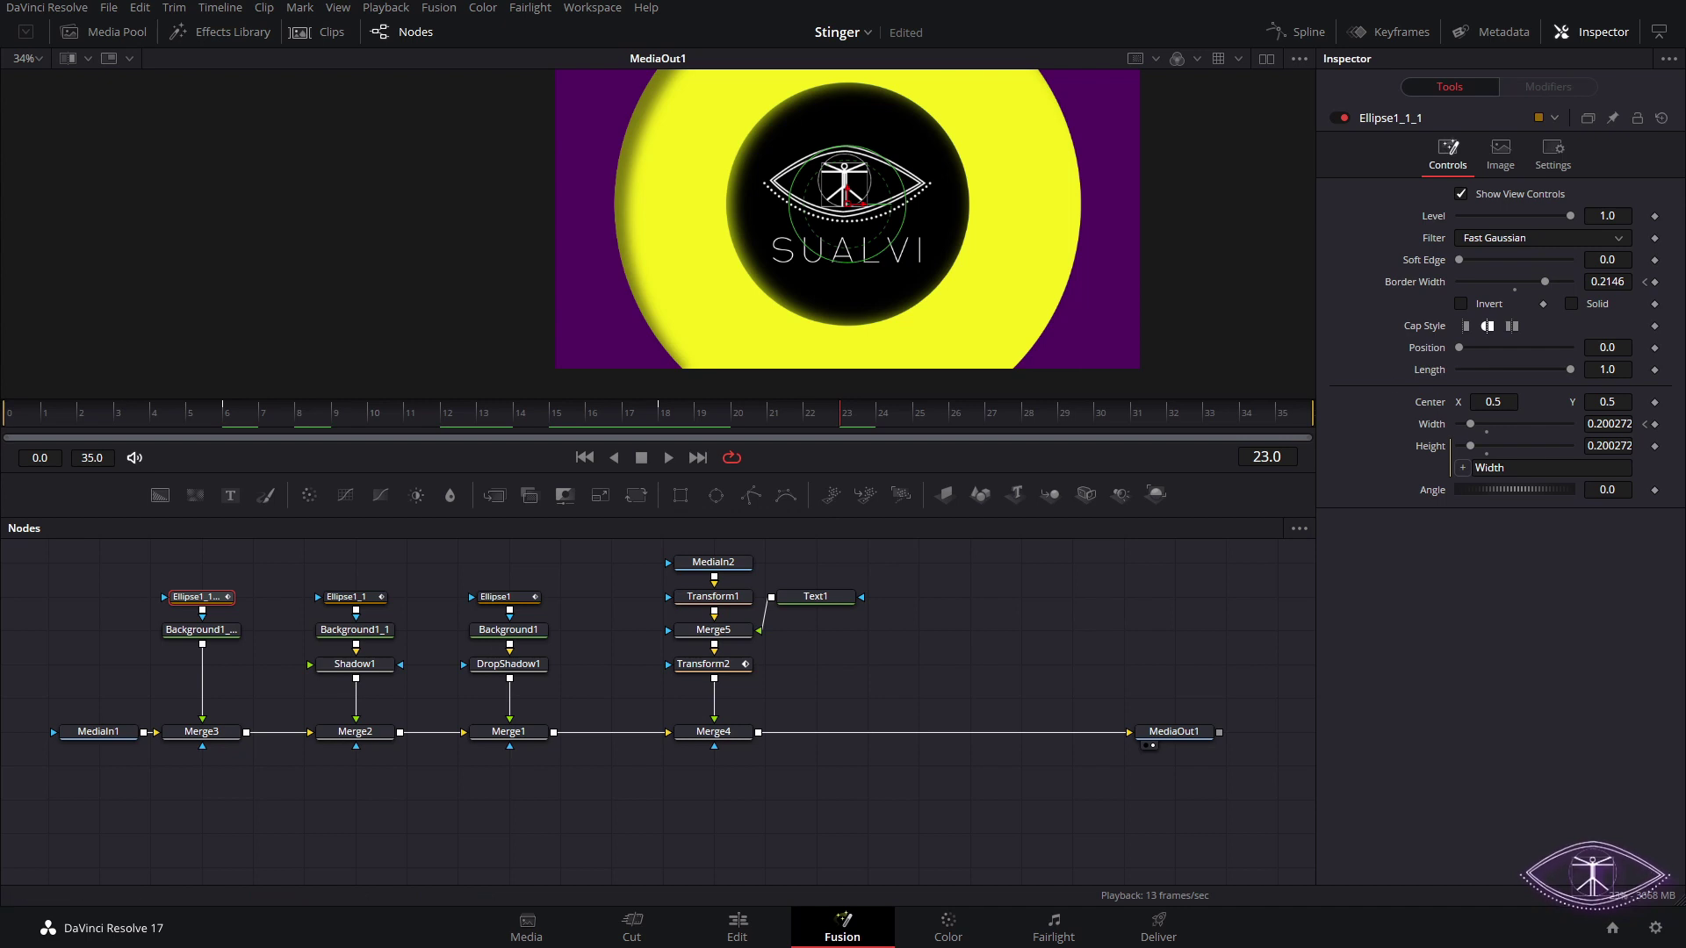
left_click(1655, 424)
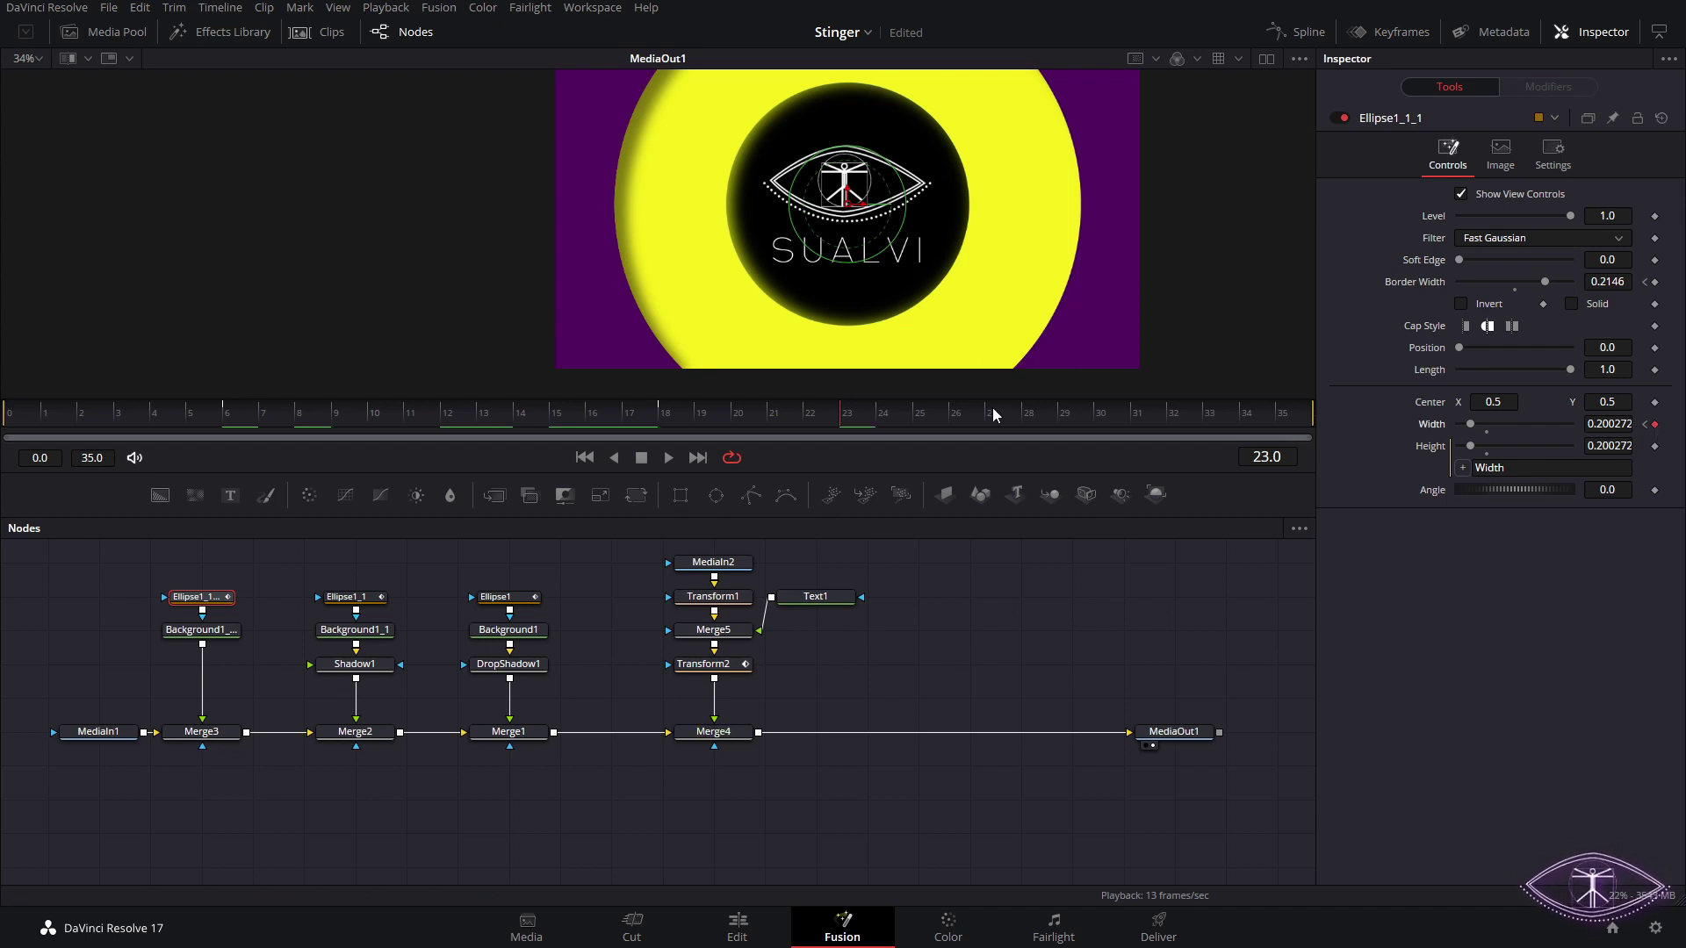
left_click(1027, 419)
left_click_drag(1471, 424, 1458, 424)
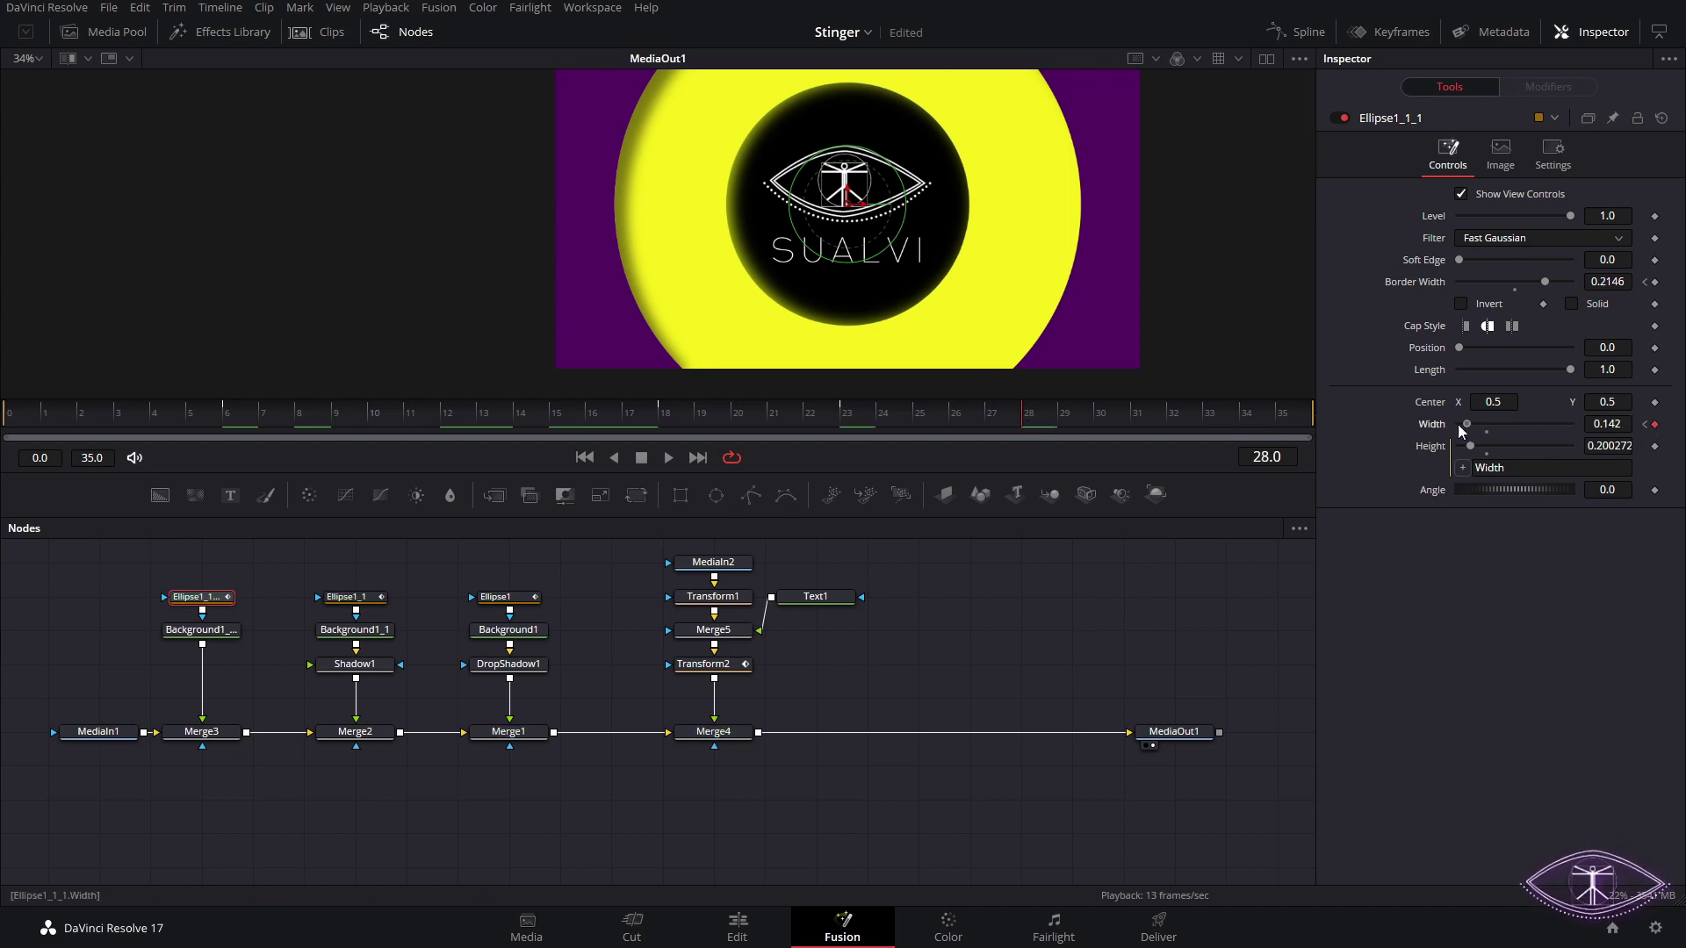
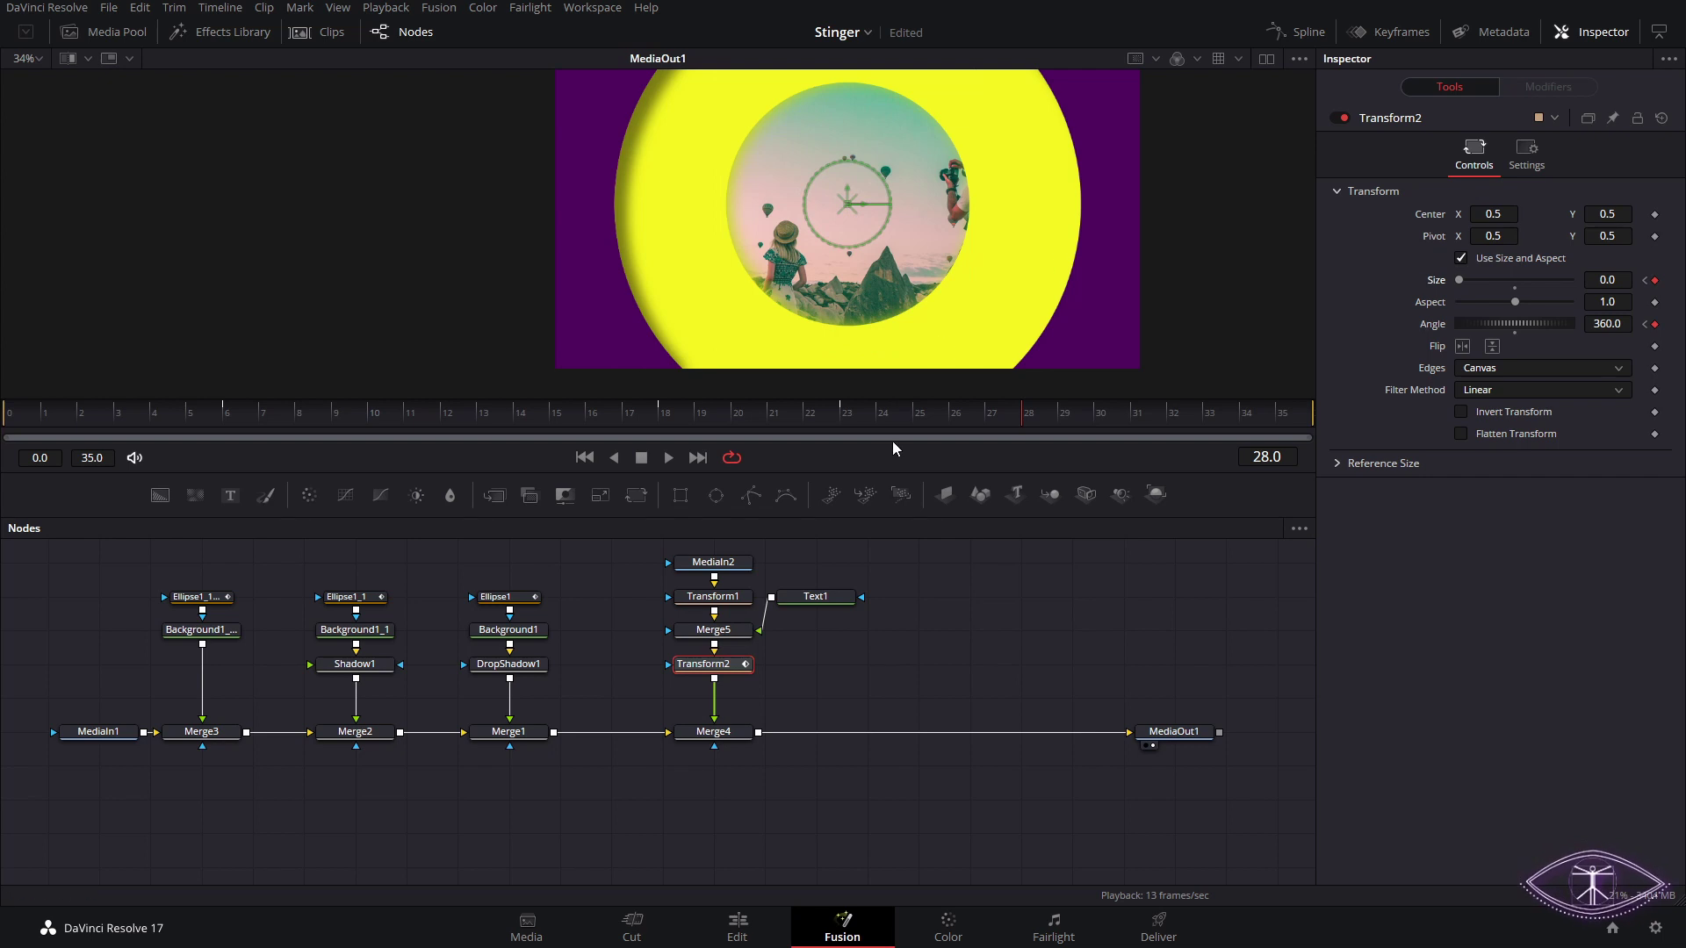
- Play and scrub the composition between frames 23 and 28 to check how the logo closes
left_click(854, 430)
left_click(1000, 604)
key("space")
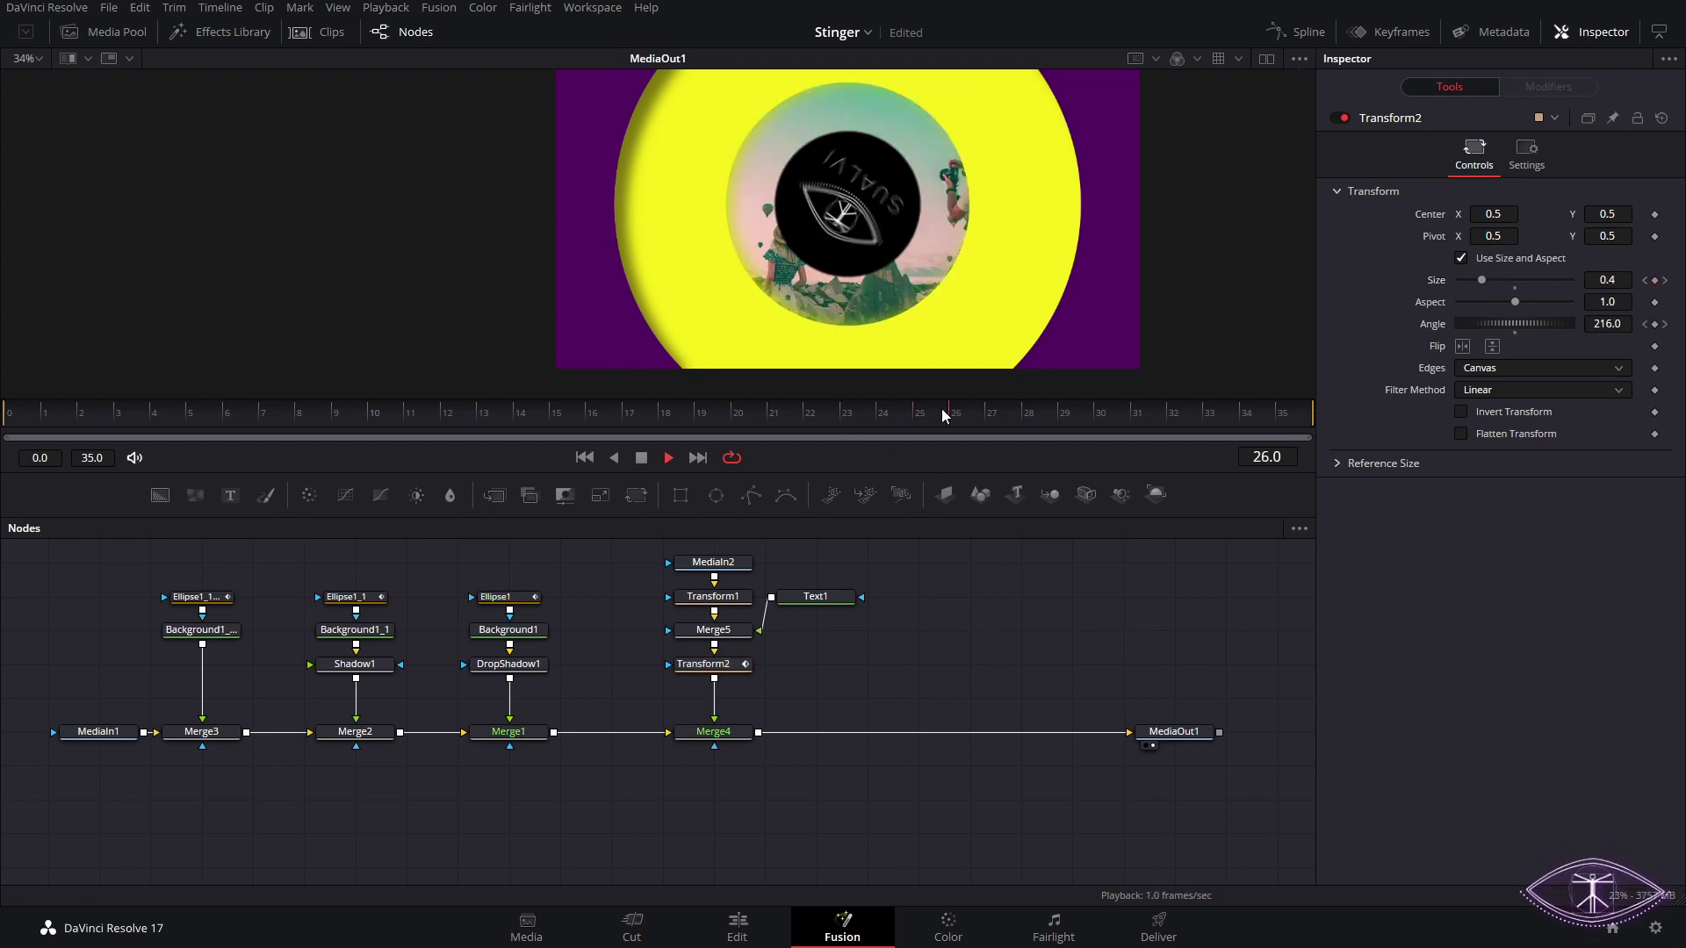
key("space")
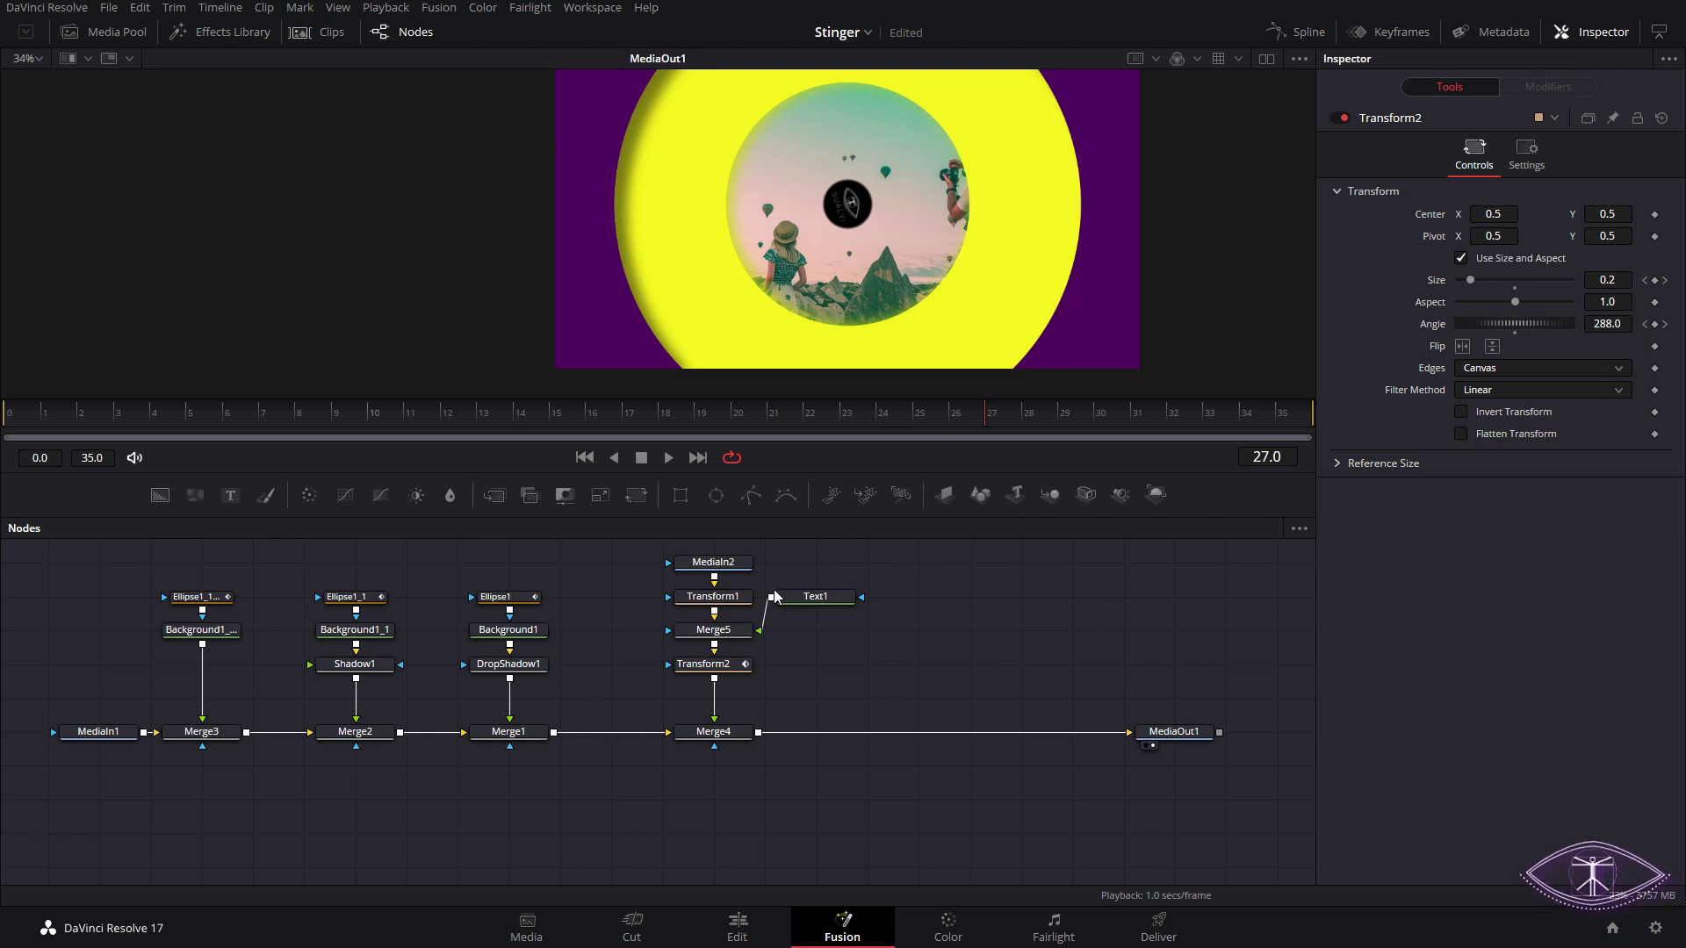
mouse_move(876, 417)
left_mouse_down()
mouse_move(987, 403)
mouse_move(866, 420)
left_mouse_up()
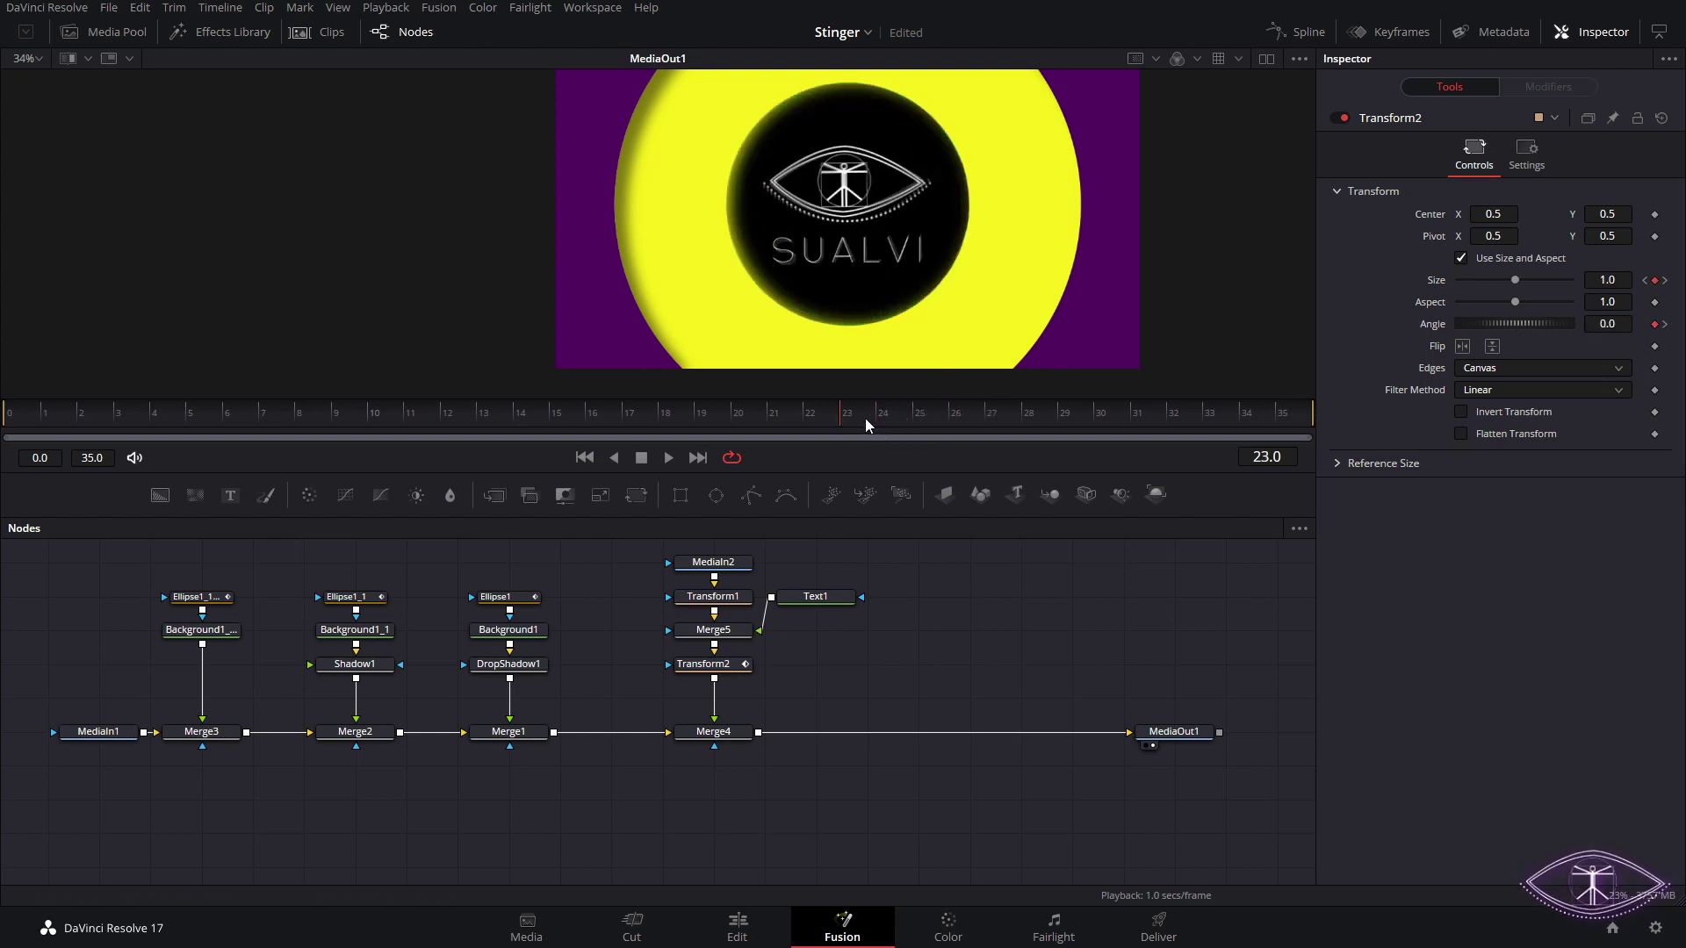
- Keyframe Ellipse1_1's Width and Border Width at their existing values on frame 25, and set both to 0 at frame 30
left_click(496, 597)
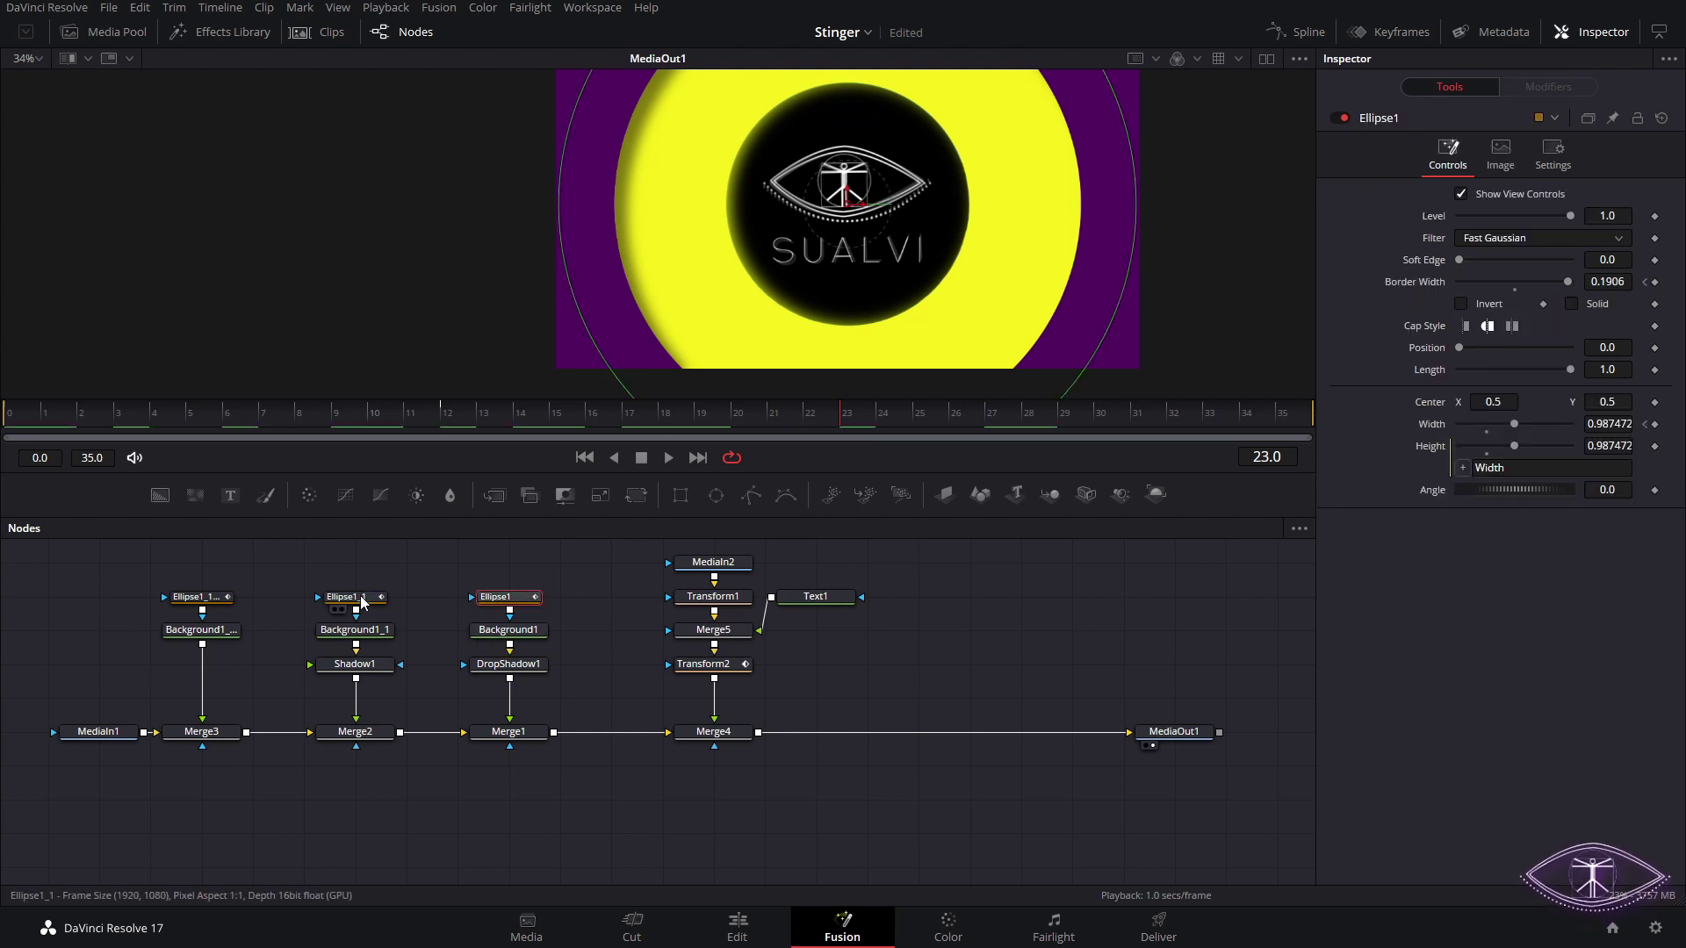
left_click(365, 599)
key("Left")
left_click(839, 432)
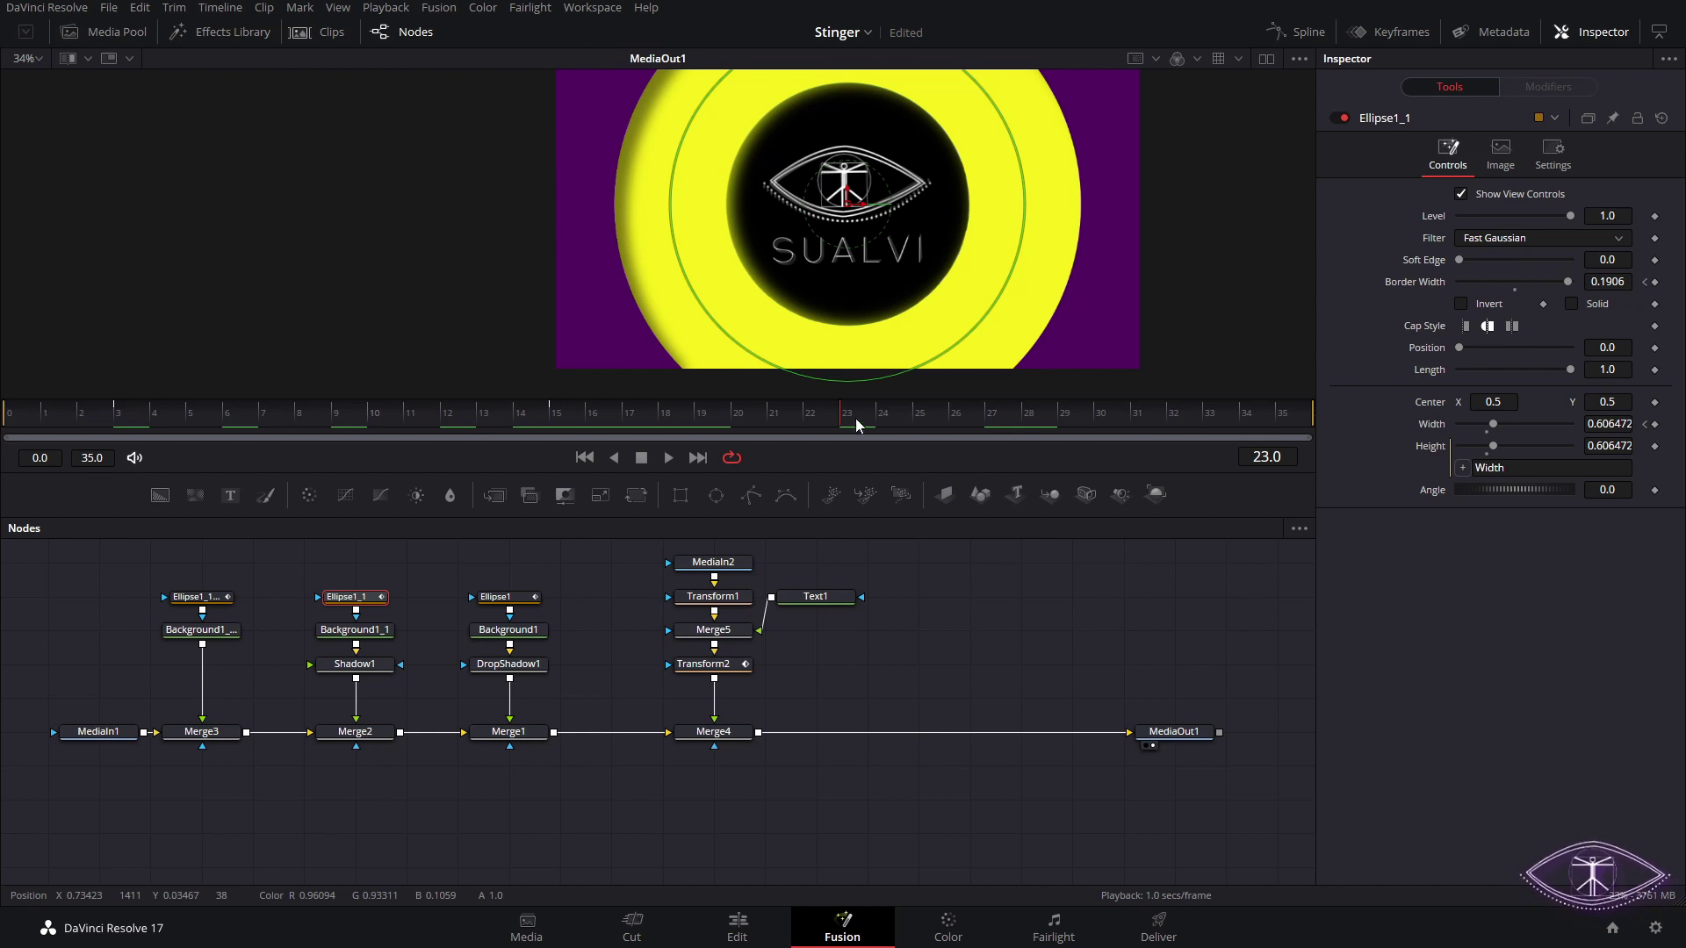
mouse_move(908, 416)
left_mouse_down()
mouse_move(848, 417)
mouse_move(920, 421)
left_mouse_up()
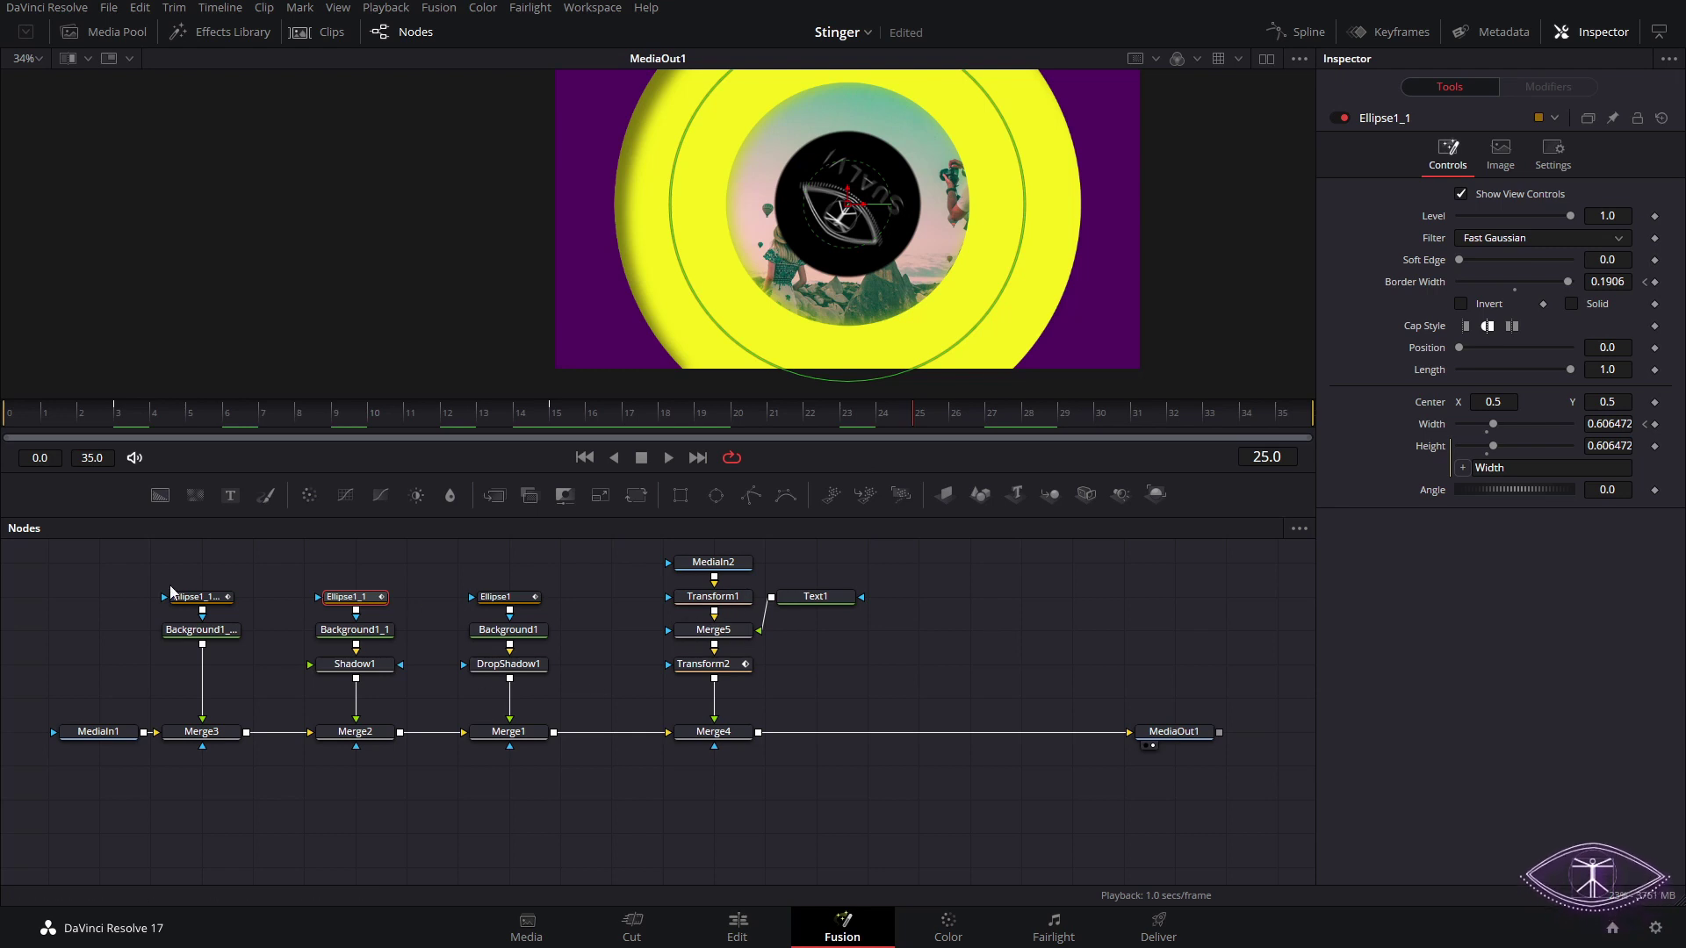
left_click(195, 597)
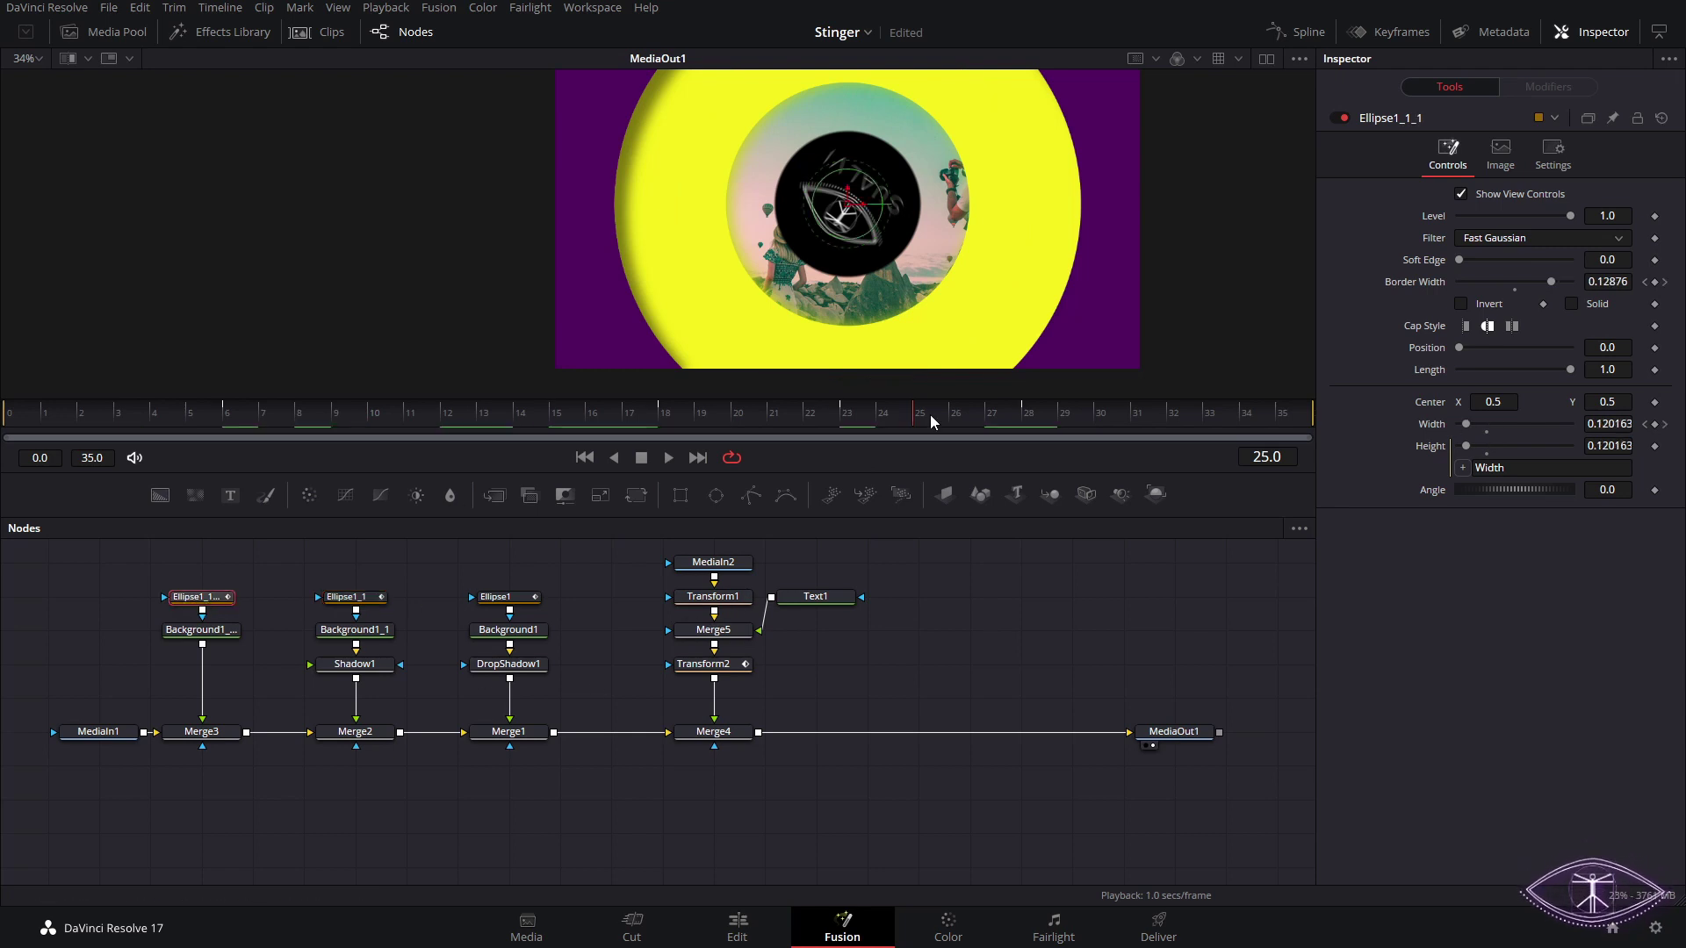
left_click(351, 598)
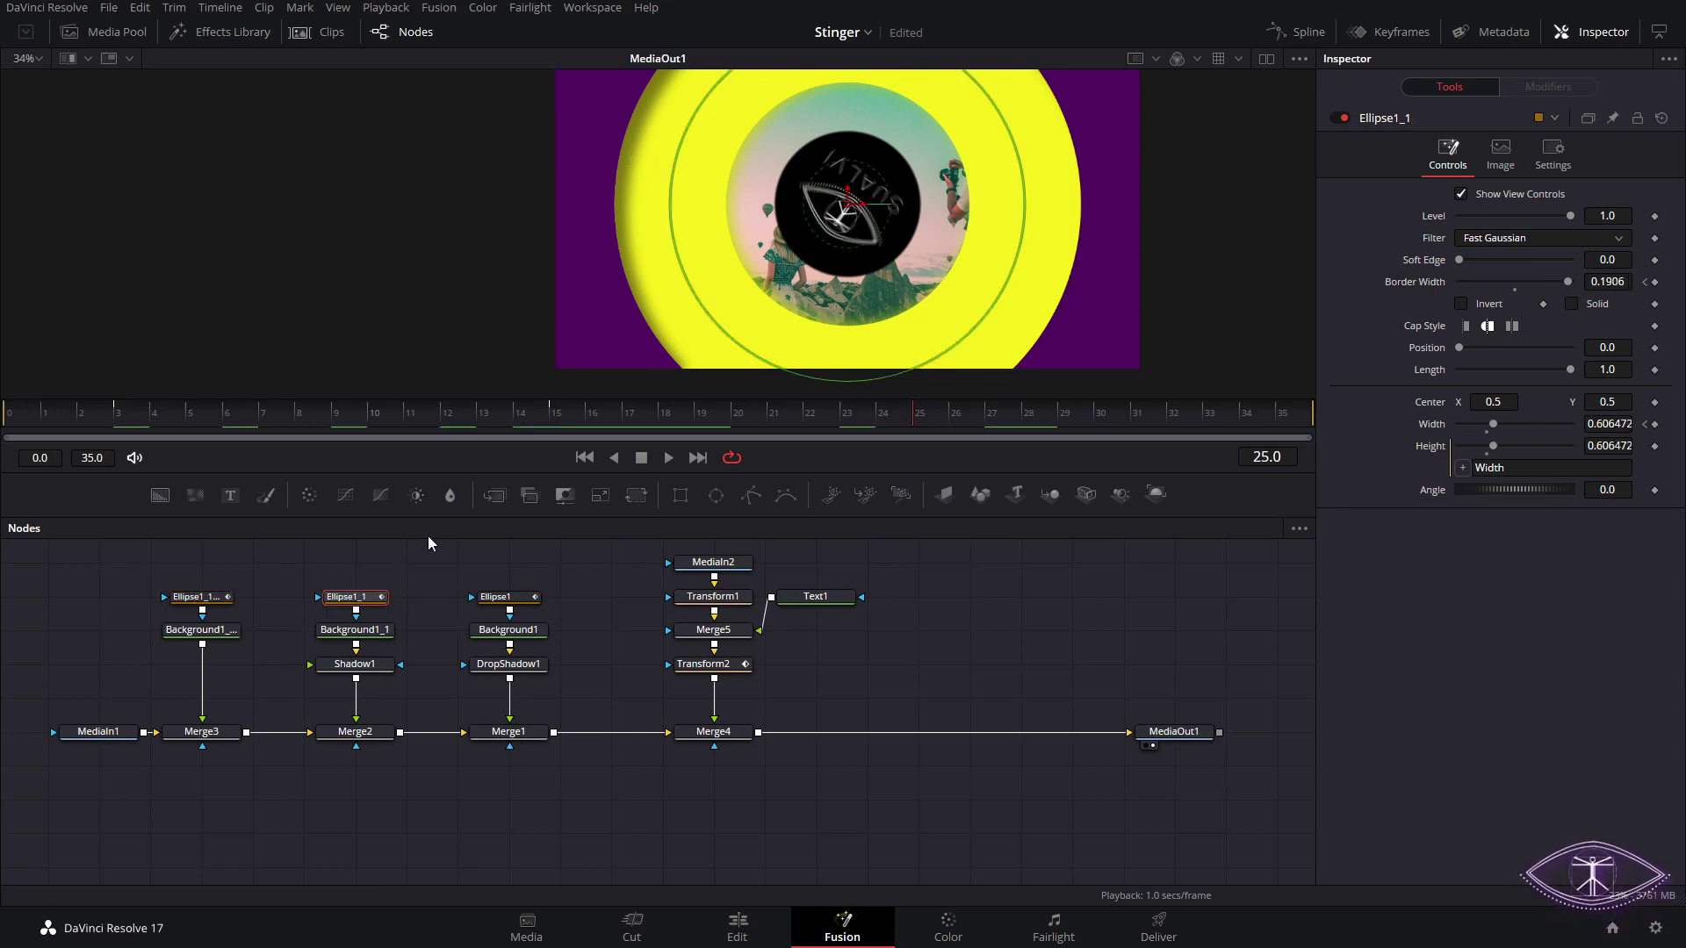
left_click(1654, 424)
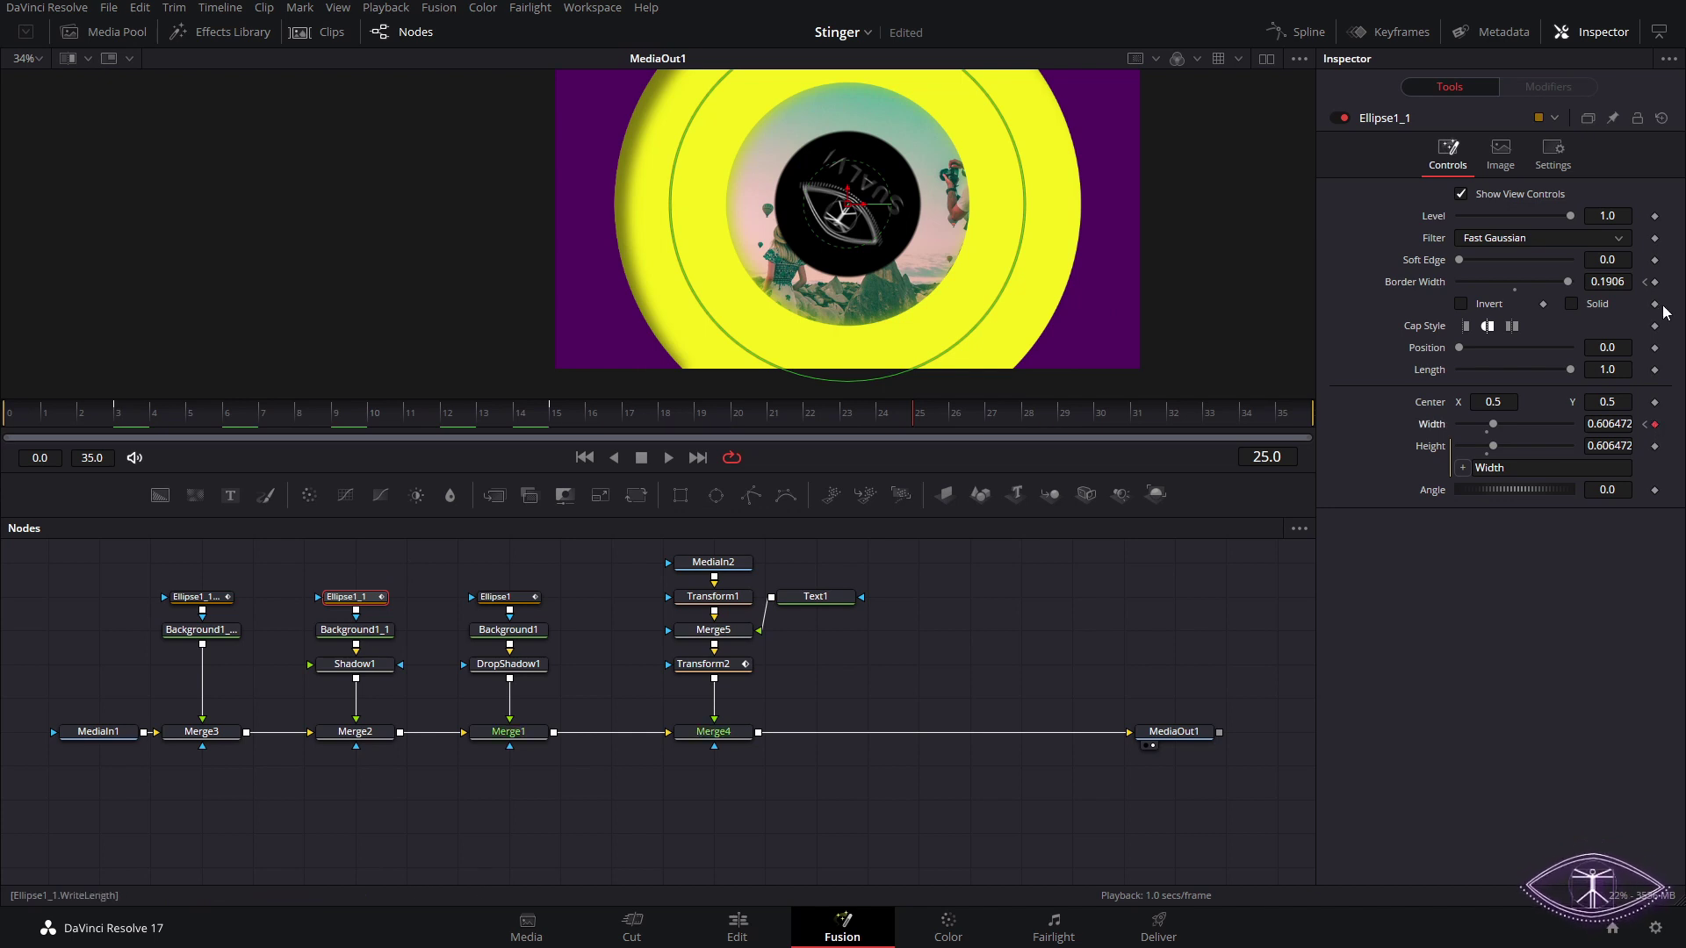
left_click(1109, 420)
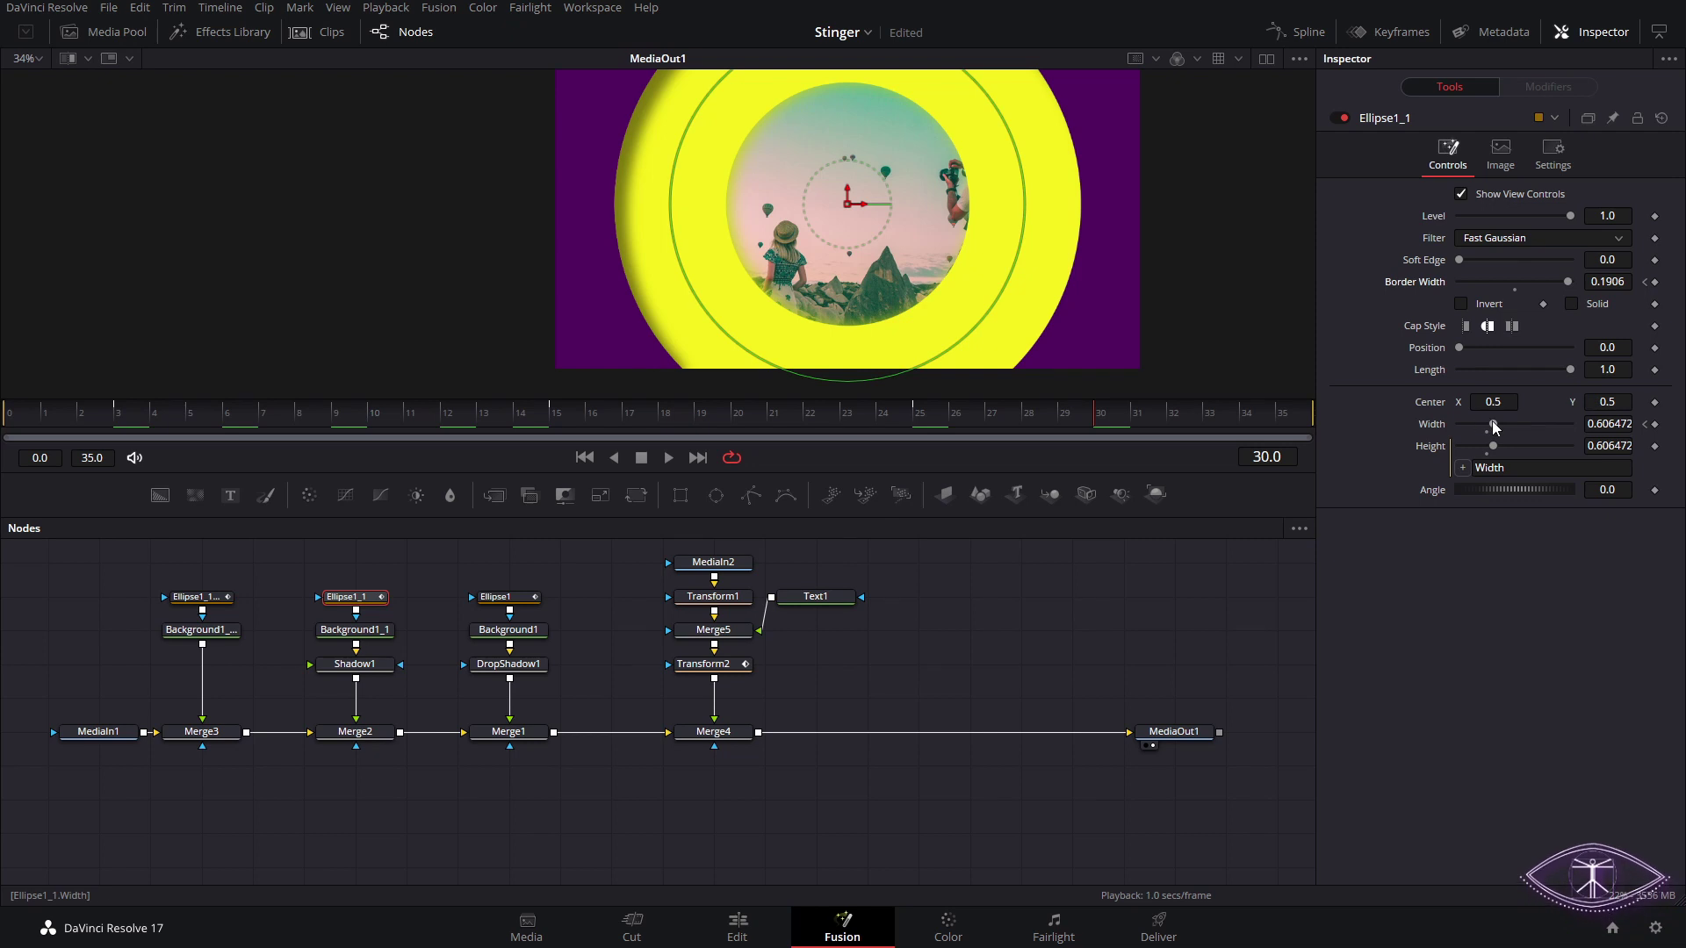
left_click_drag(1494, 427, 1406, 436)
left_click_drag(1563, 282, 1519, 288)
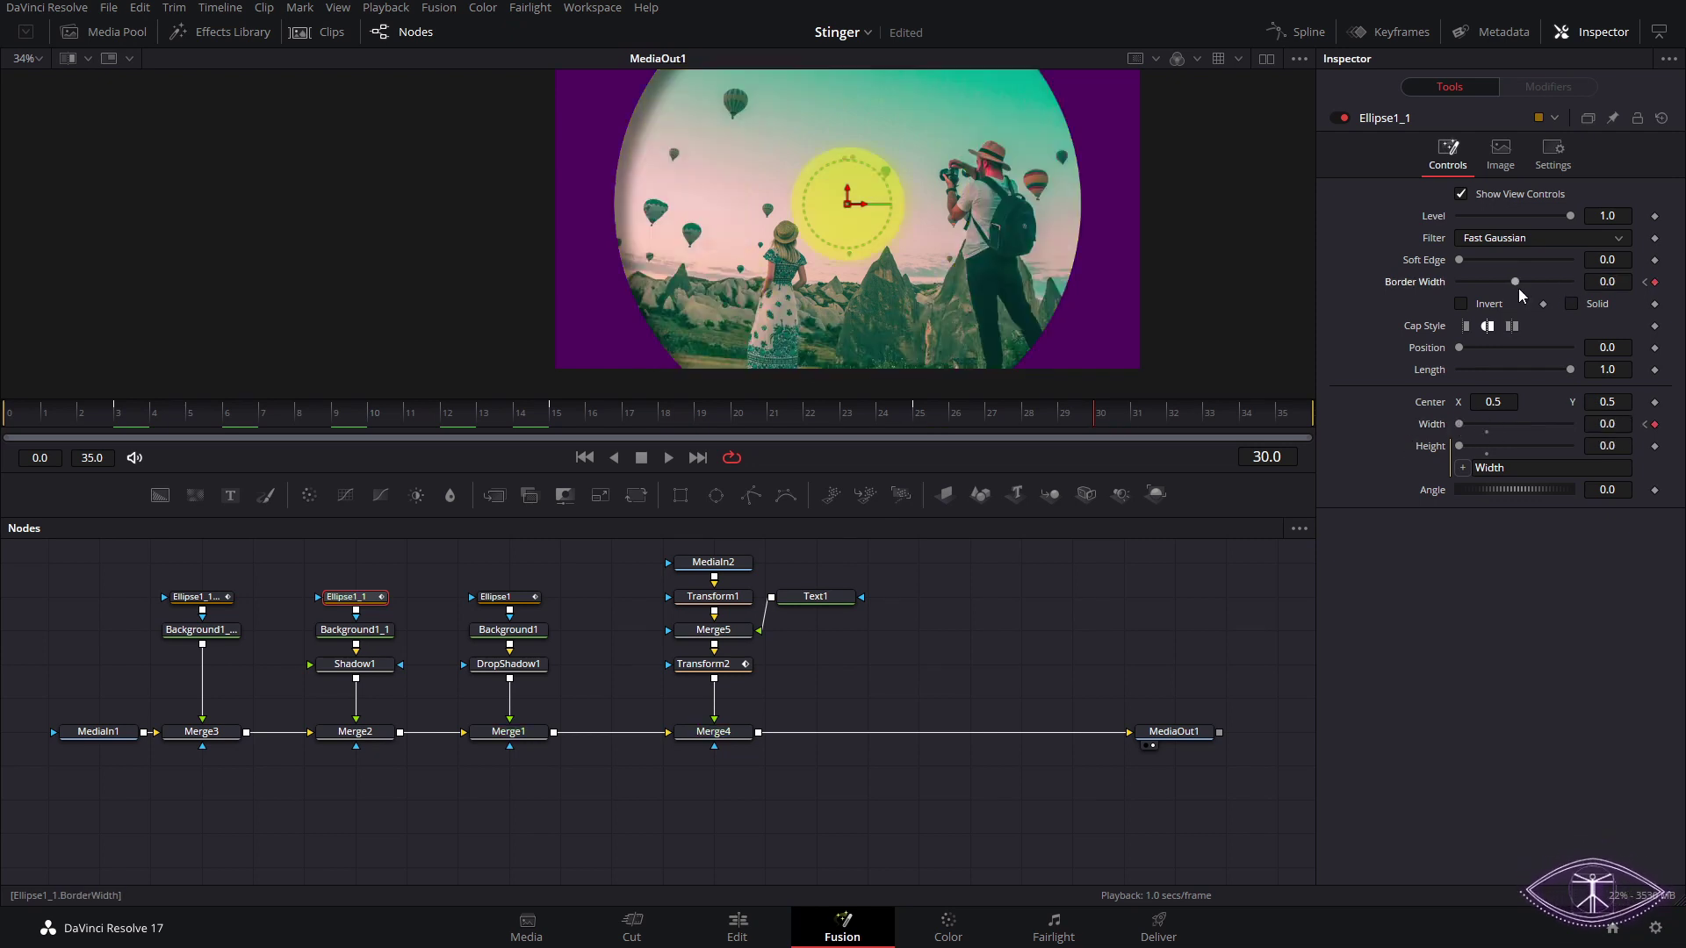
- Keyframe Ellipse1's Width and Border Width at their existing values on frame 27, and set both to 0 at frame 32
left_click(500, 597)
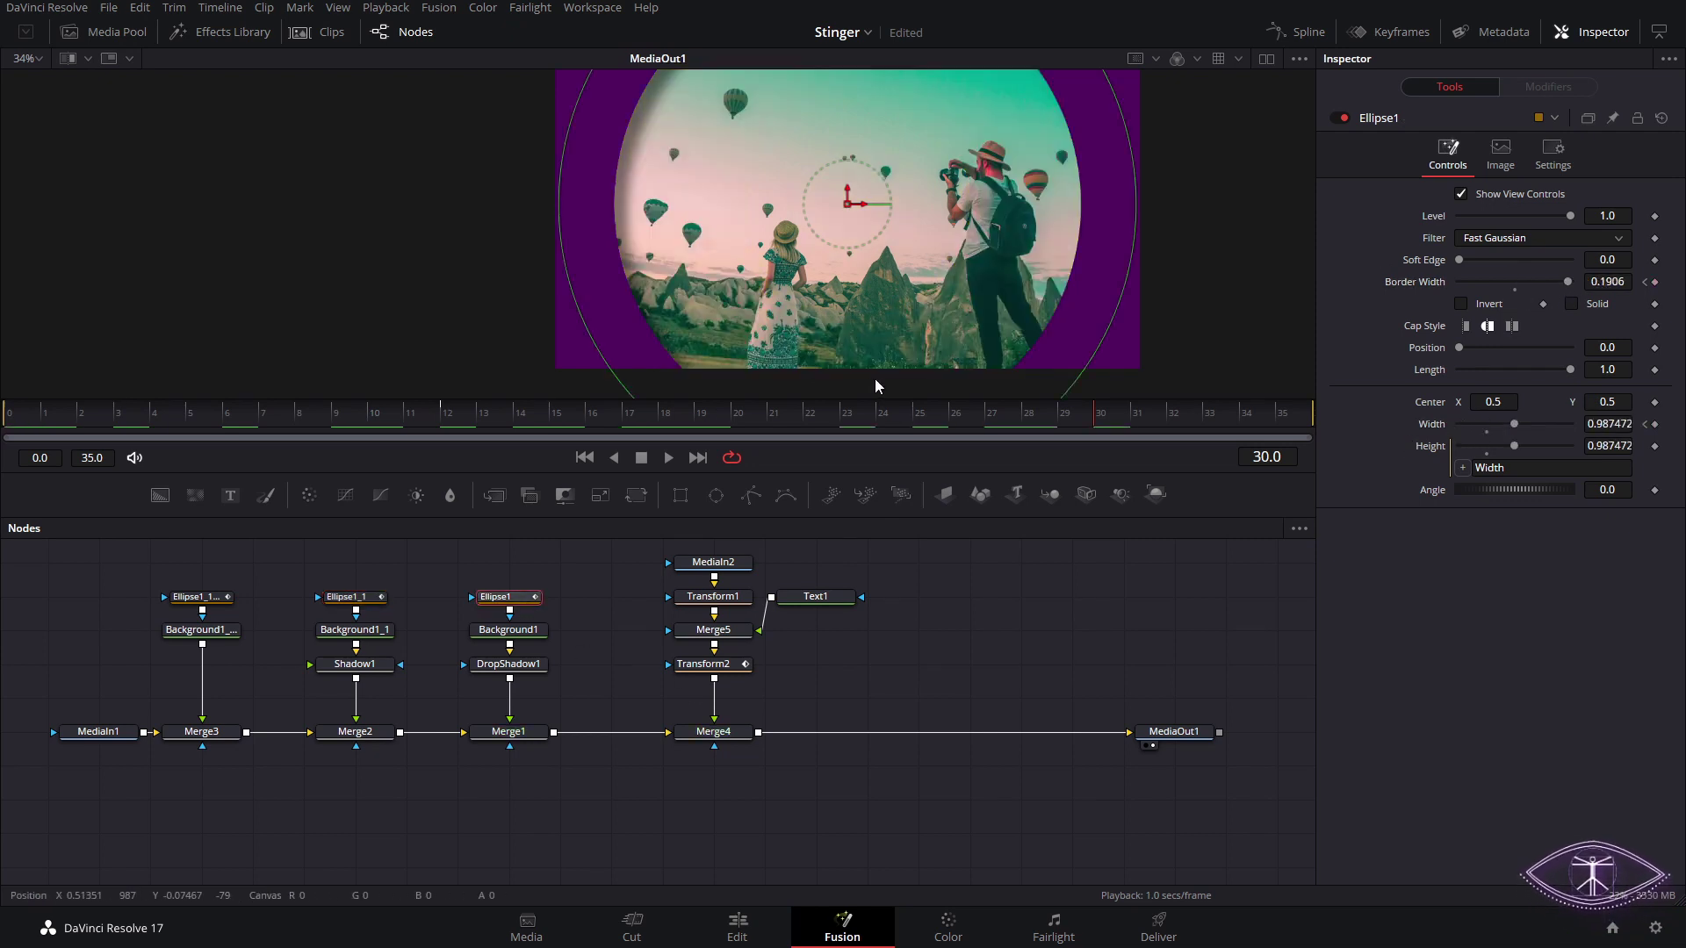
left_click(987, 414)
left_click(1654, 425)
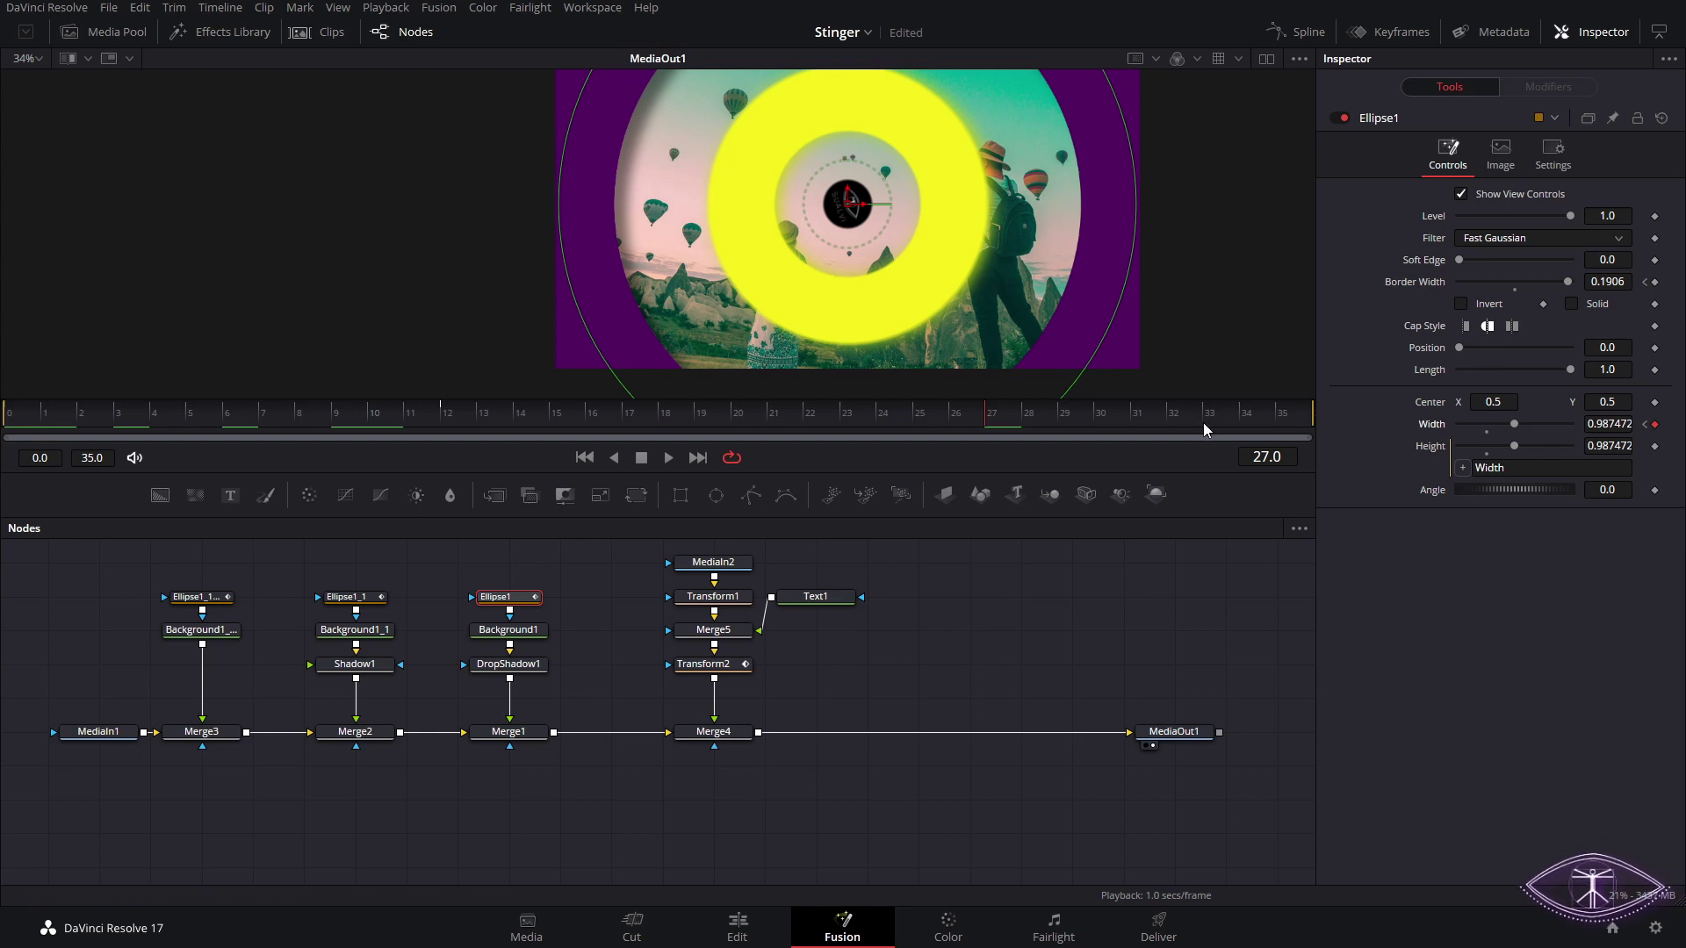
left_click(1655, 282)
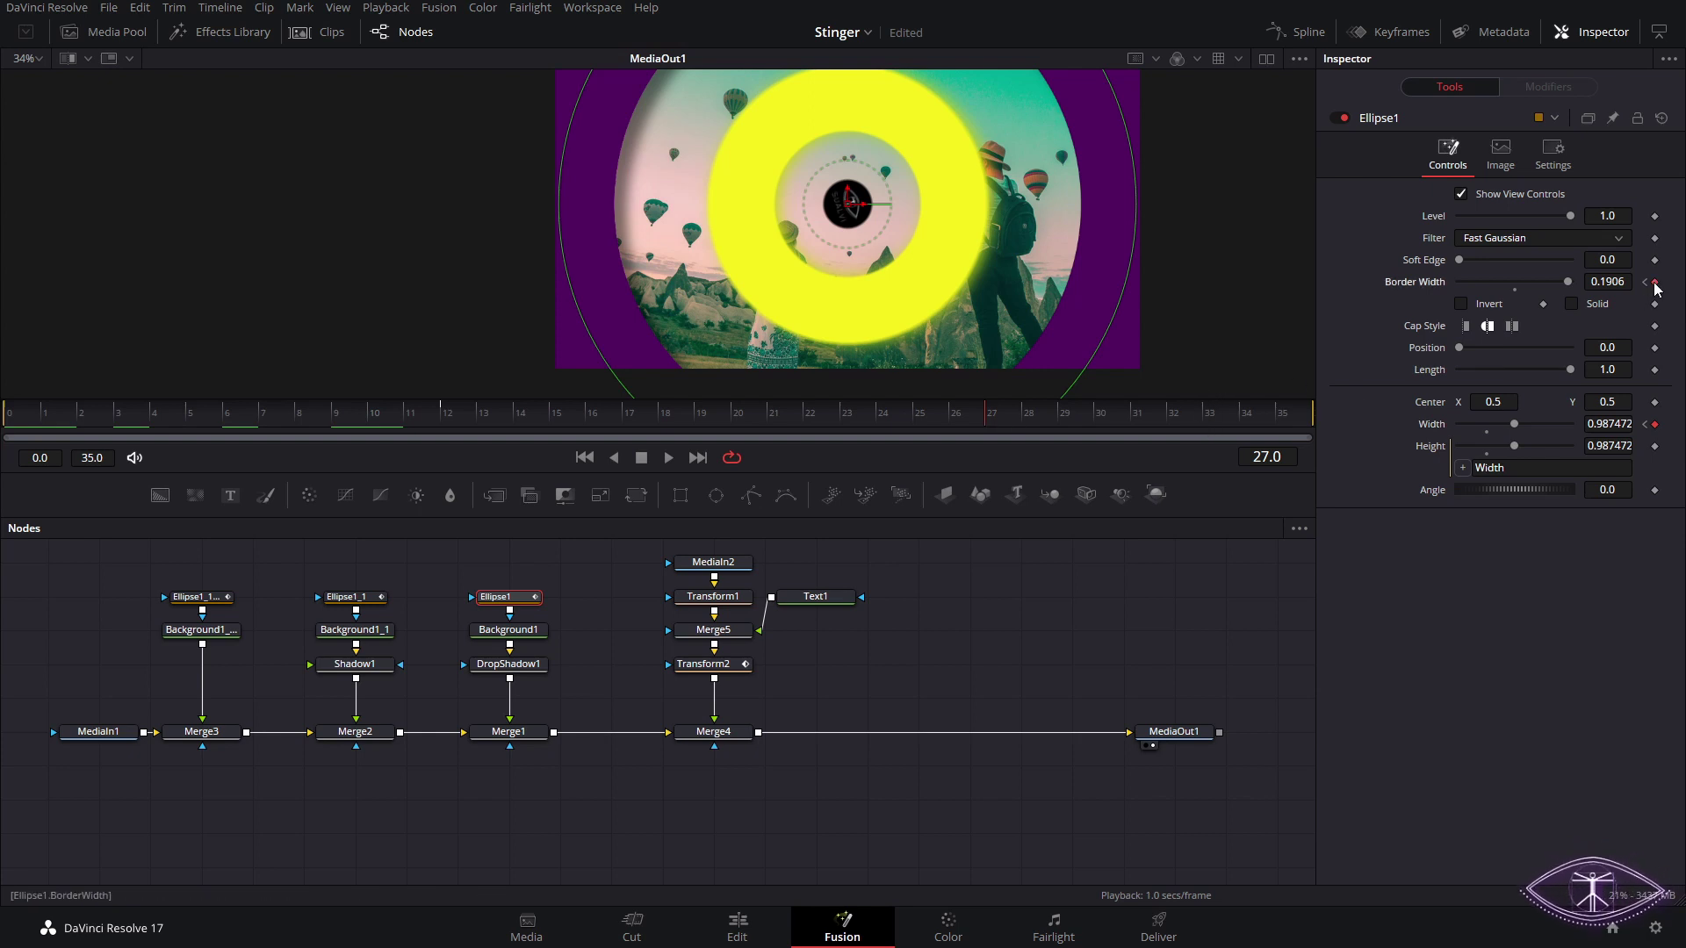
left_click(1172, 418)
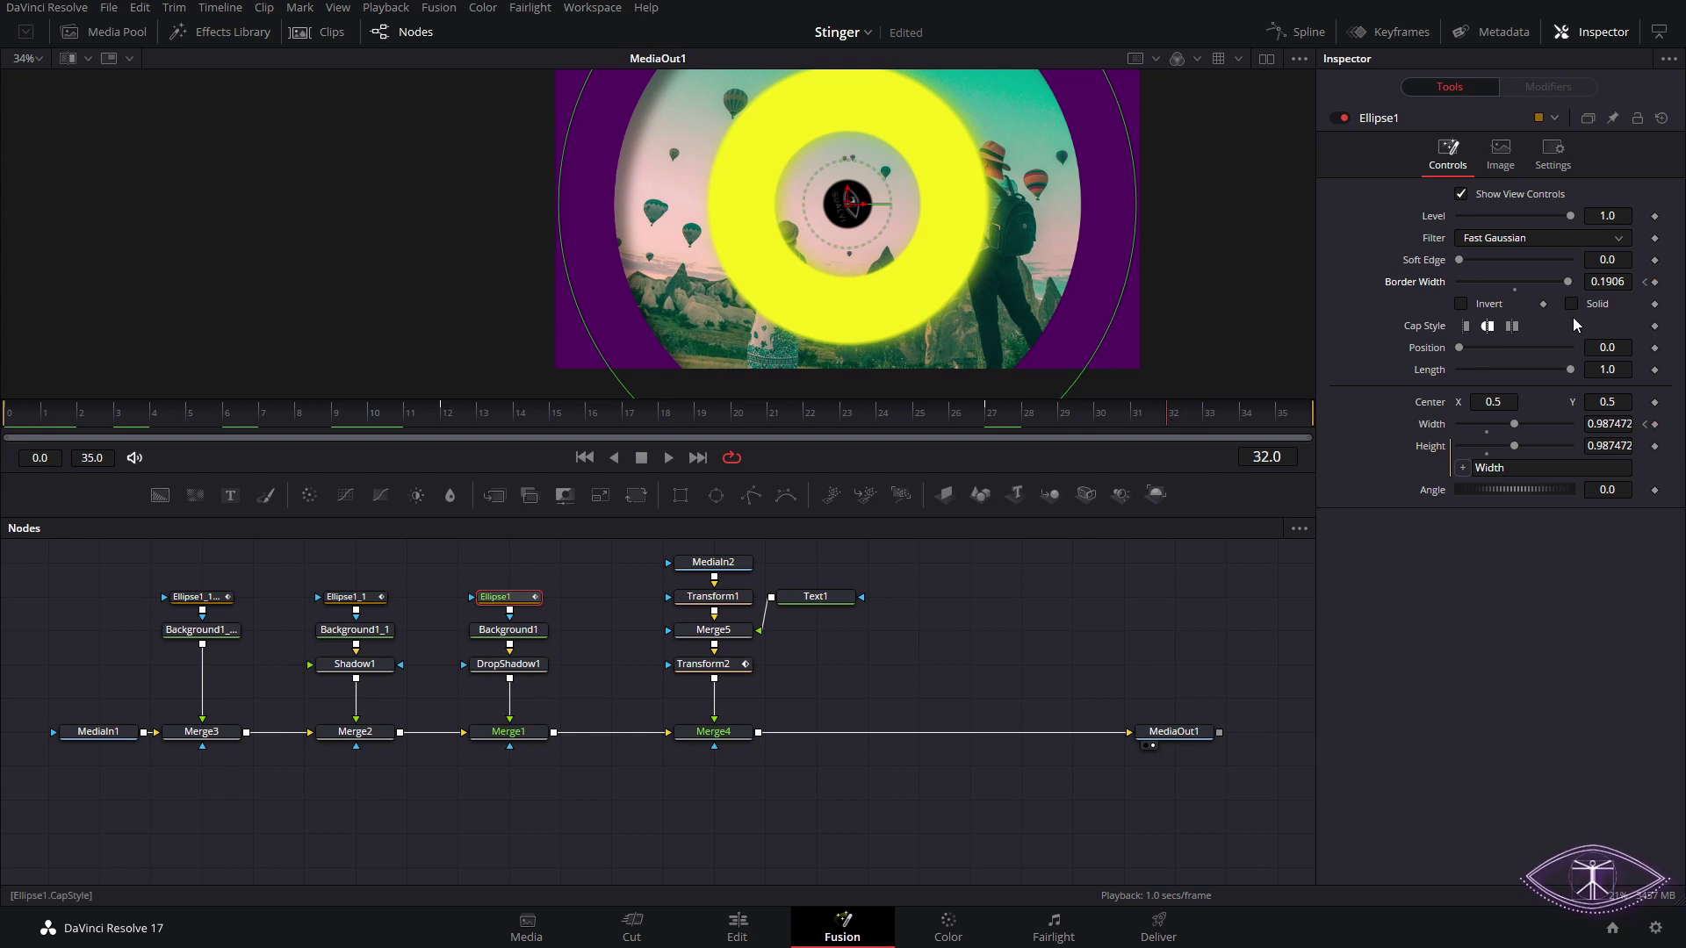
left_click(1515, 291)
left_click_drag(1518, 423, 1399, 437)
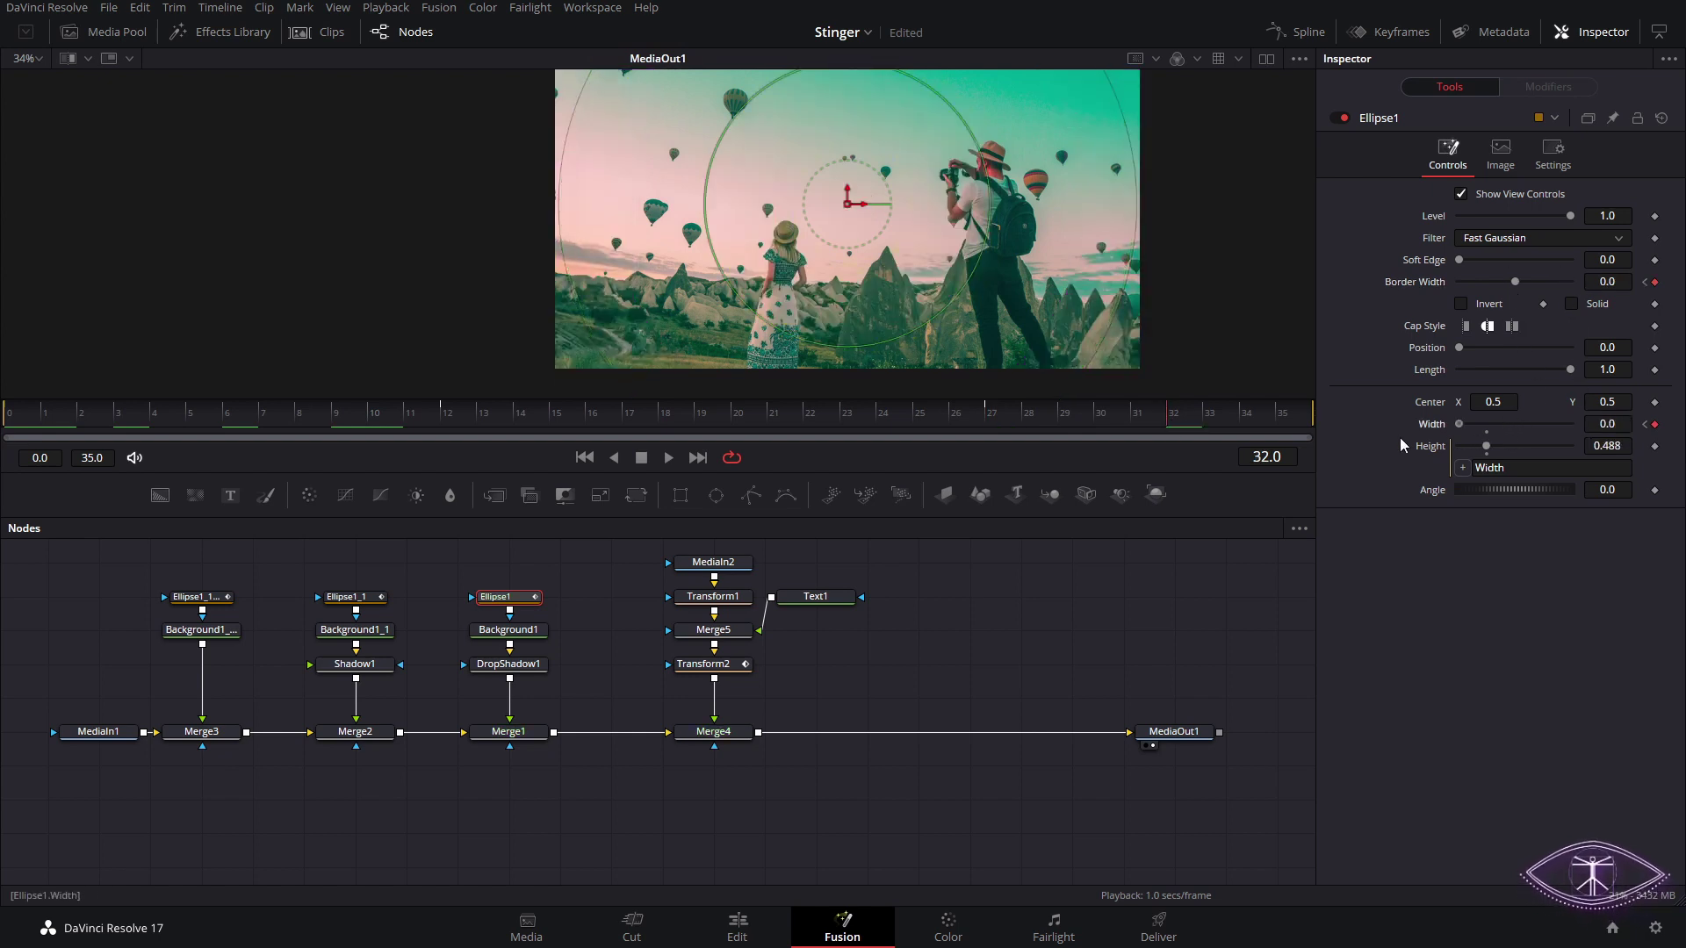
- Play the composition and scrub the Stinger2Tutoorial clip on the Edit page timeline to check the transition over the cut
key("space")
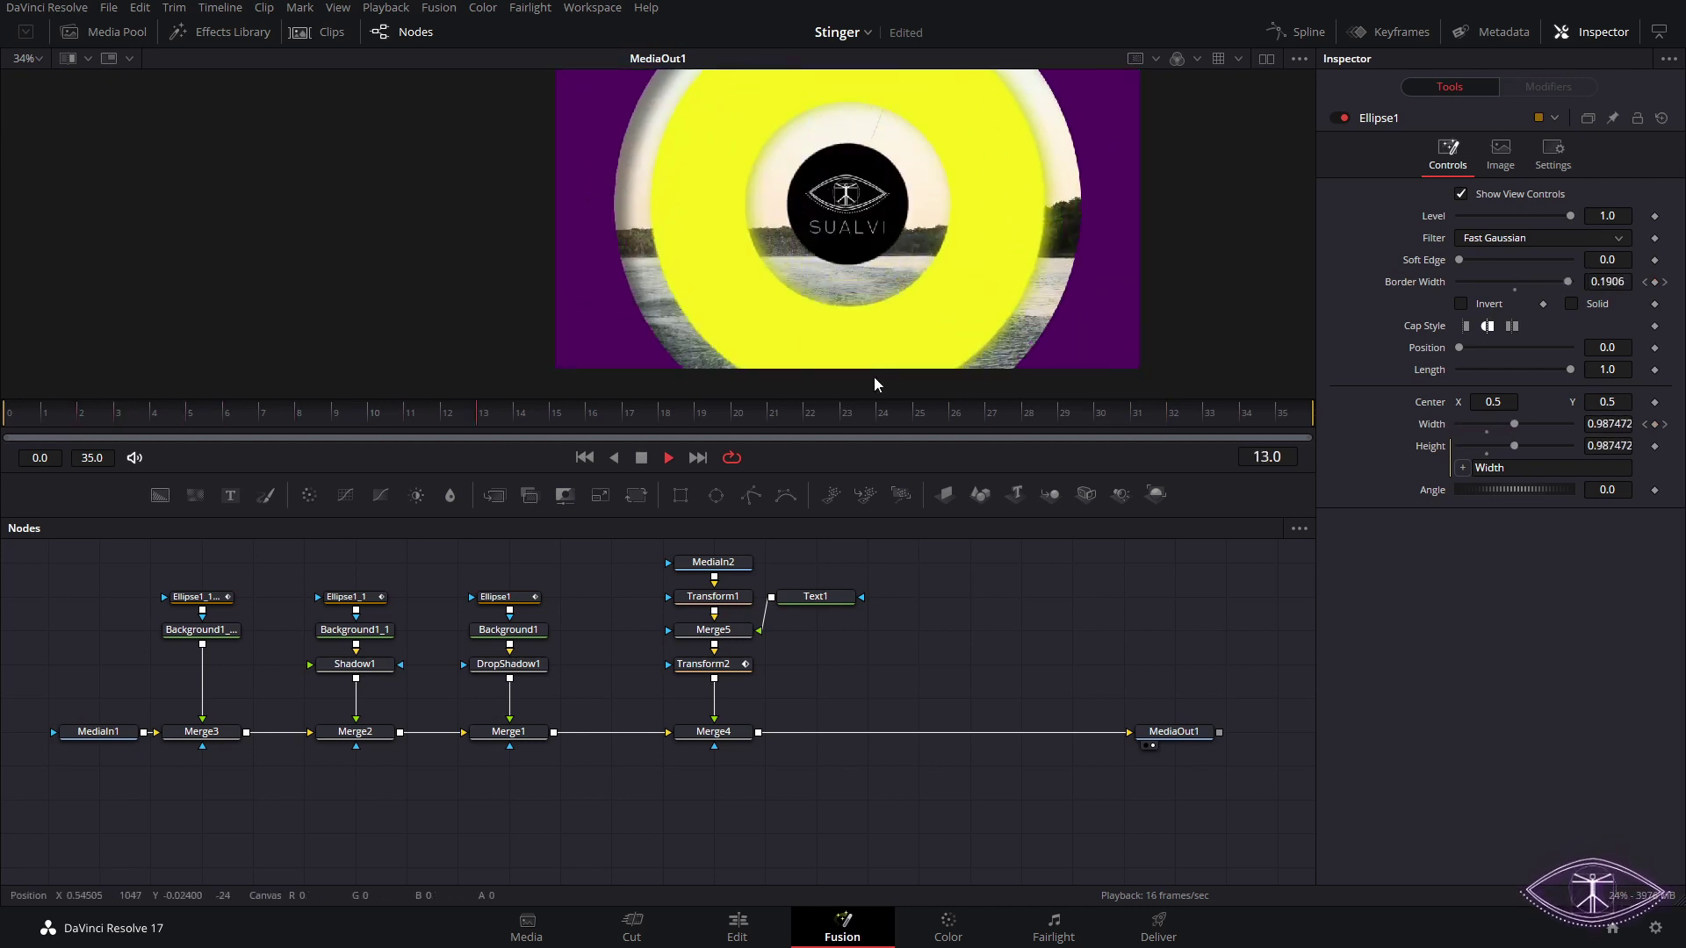
key("space")
left_click(738, 923)
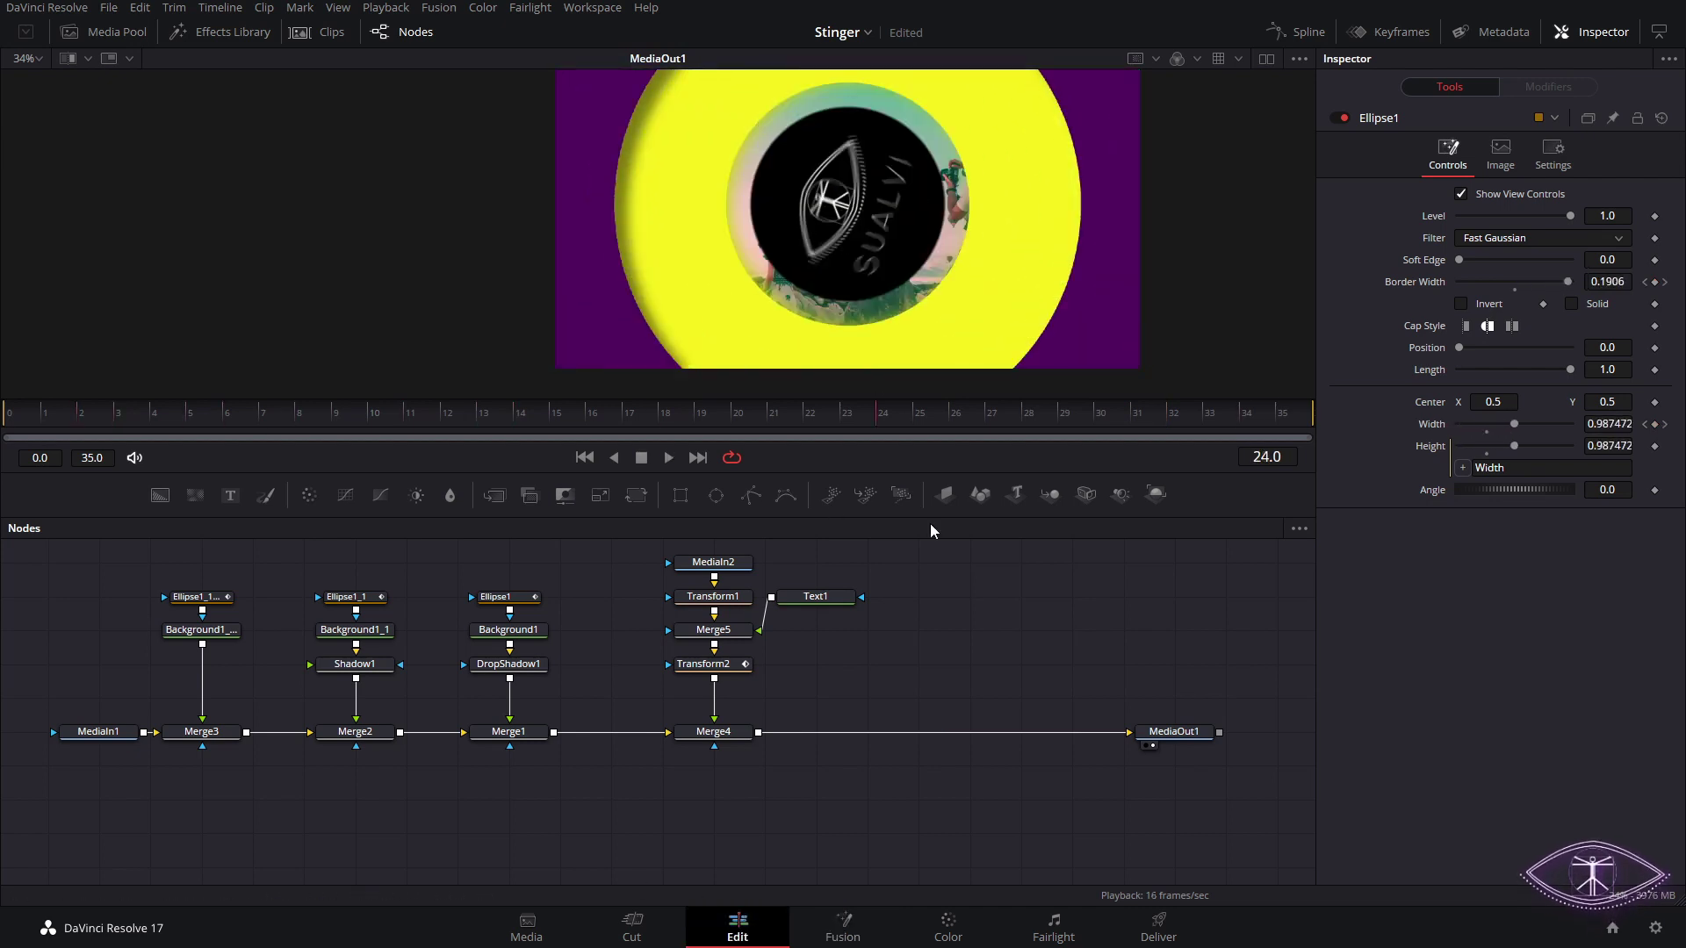
key("shift+Left")
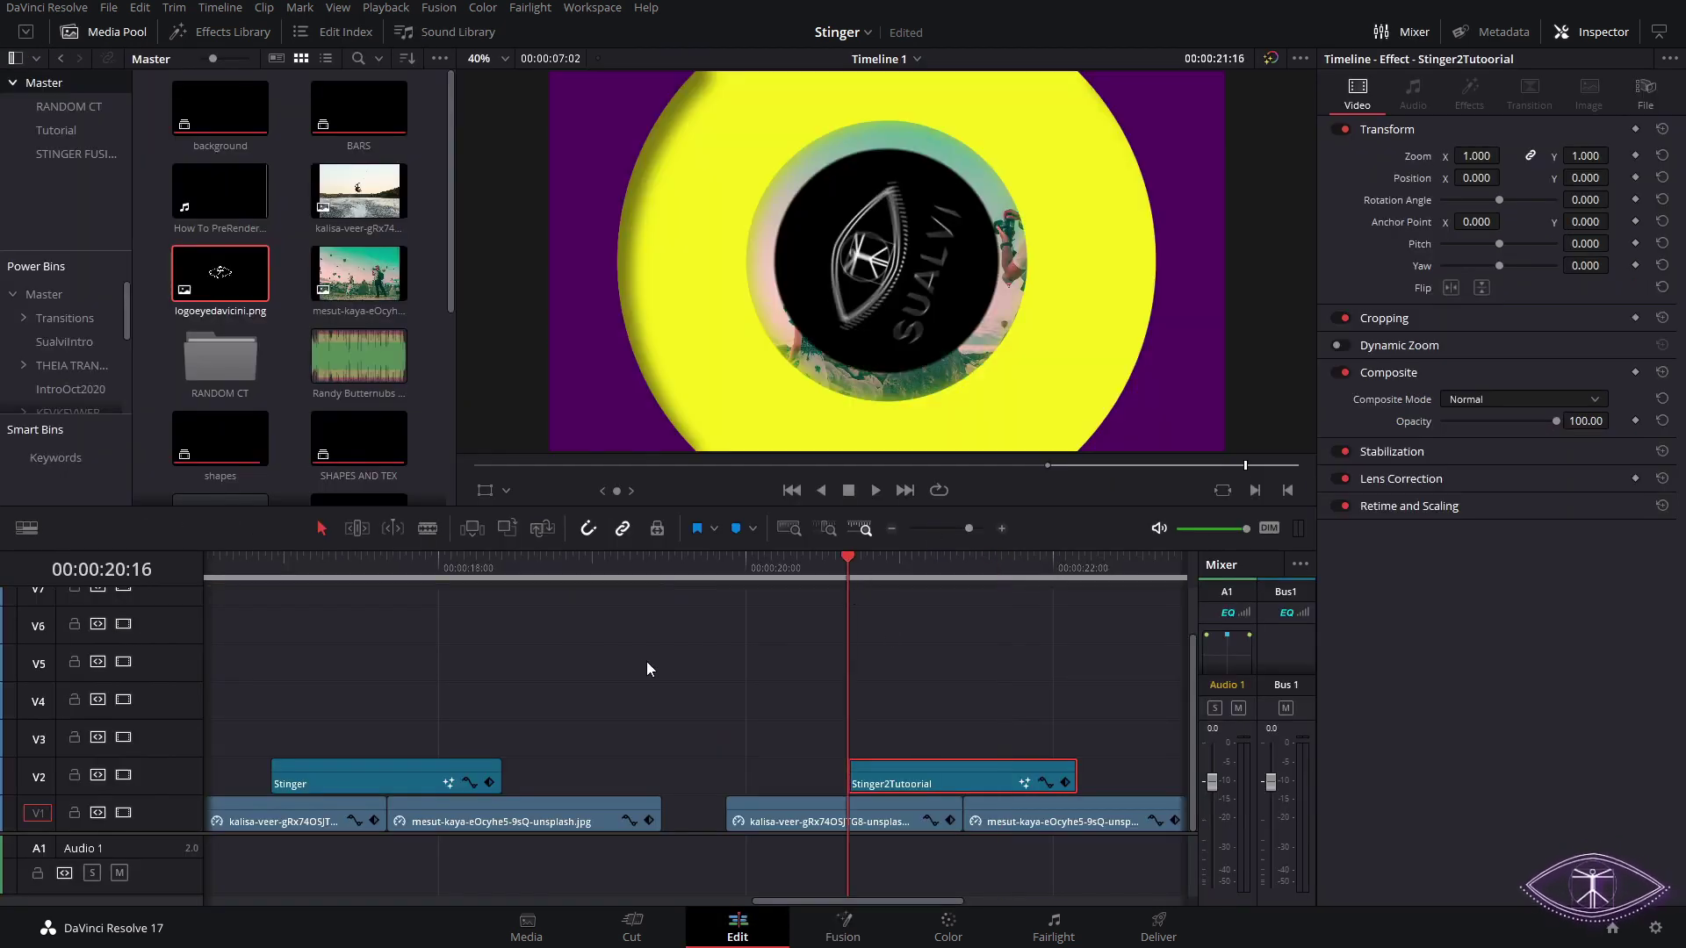
key("shift+Right")
scroll(910, 692, "right", 1)
left_click_drag(867, 556, 898, 561)
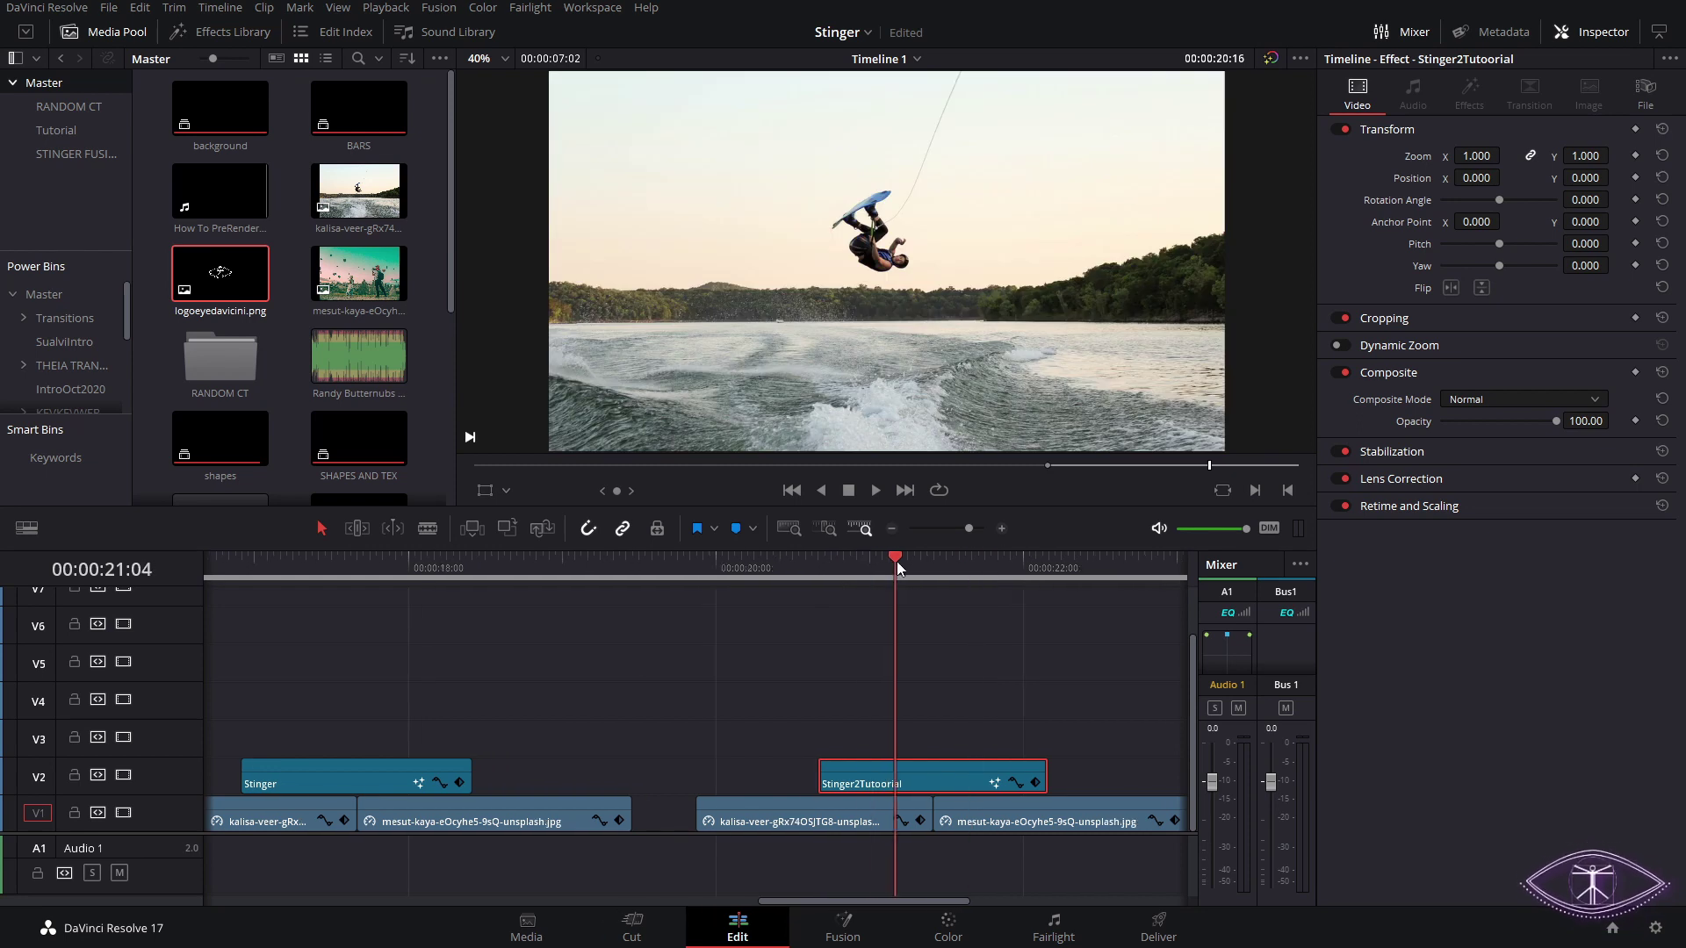
scroll(878, 702, "right", 2)
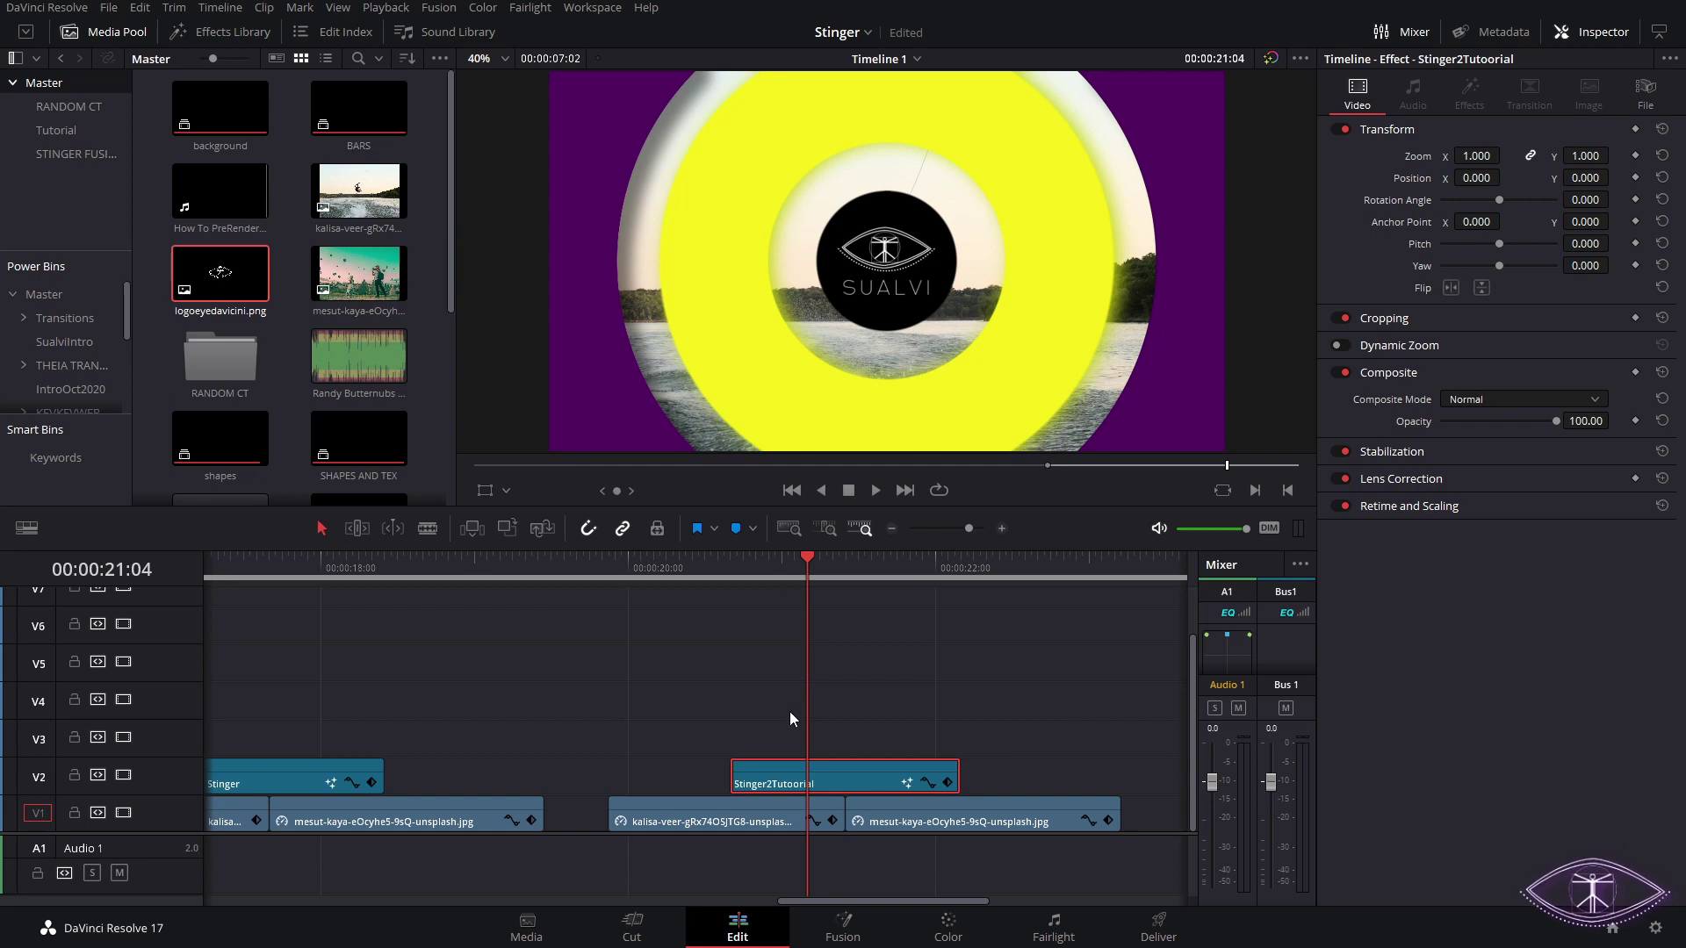
- Shift the Stinger2Tutoorial clip slightly along track V2 and nudge it back two frames over the cut
mouse_move(828, 779)
left_mouse_down()
mouse_move(711, 781)
mouse_move(884, 780)
mouse_move(830, 778)
mouse_move(840, 759)
left_mouse_up()
key("comma")
key("comma")
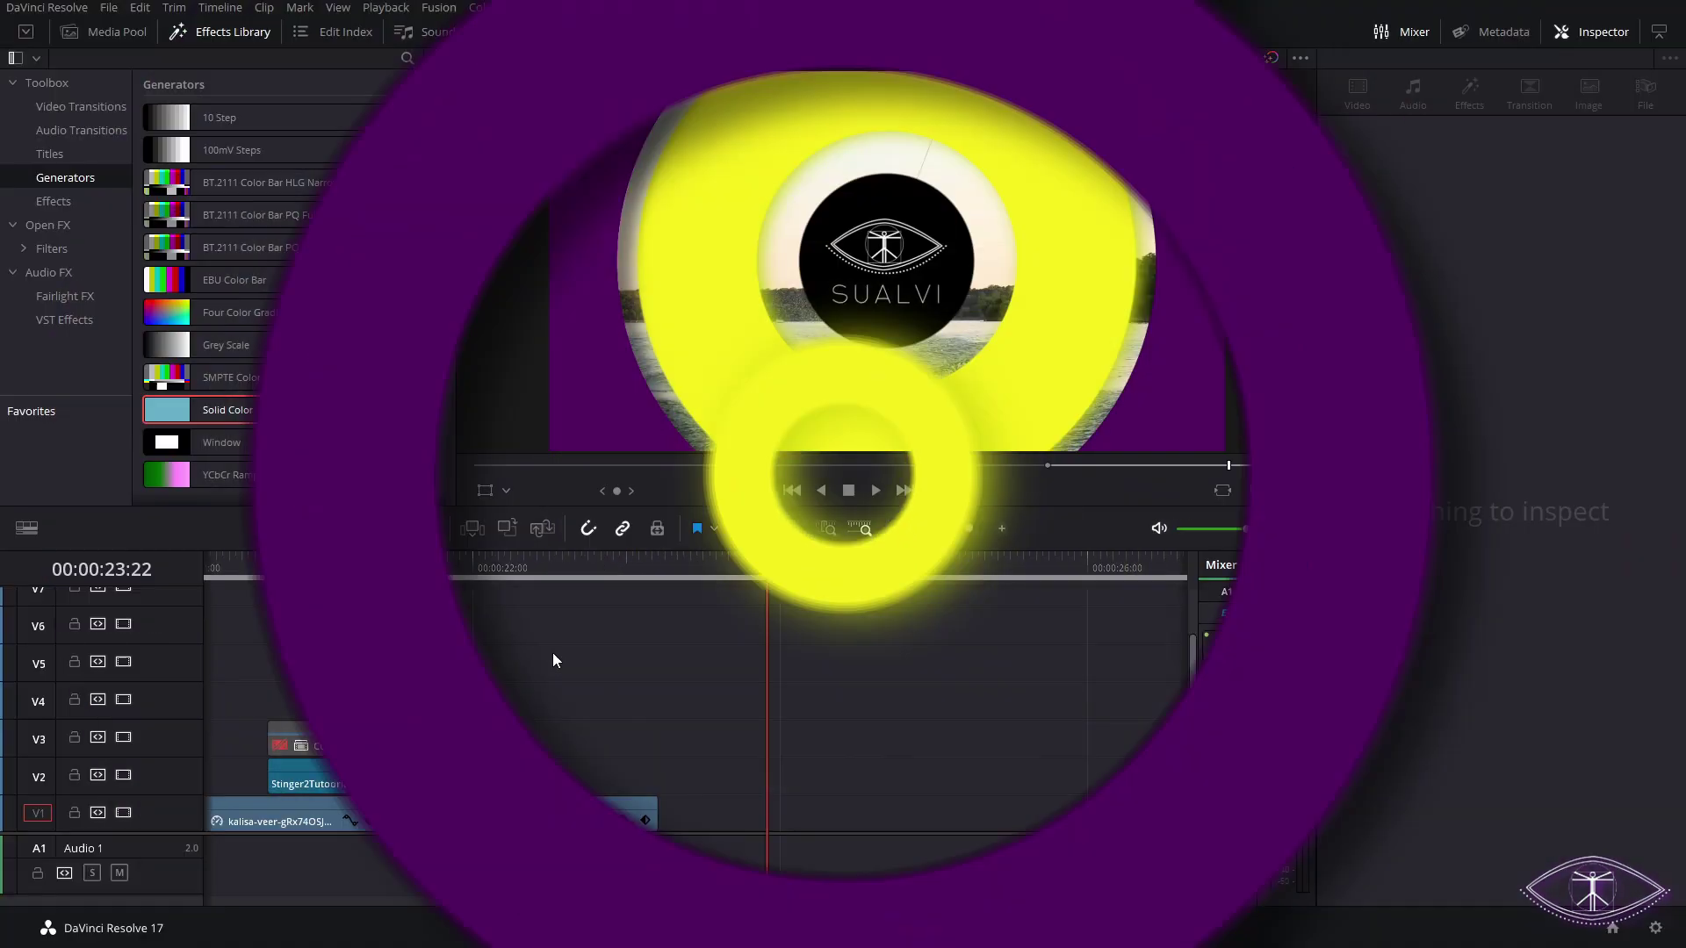
- Add an empty Fusion Composition clip to the timeline, clear of the existing clips
left_click(365, 561)
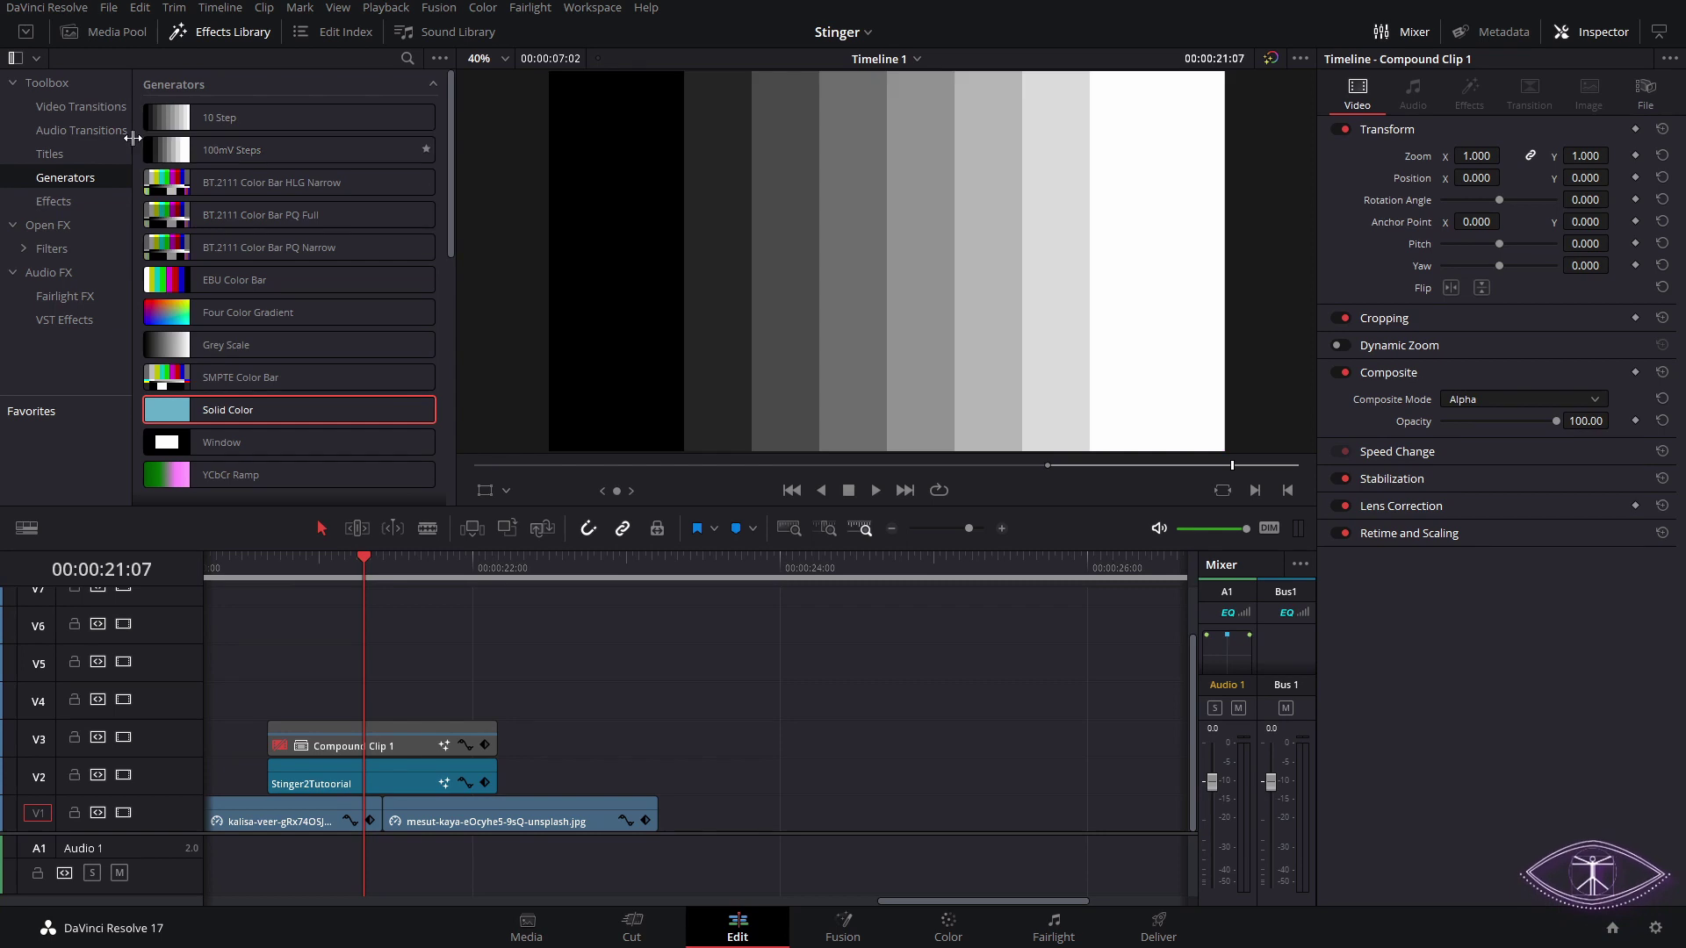
left_click(55, 89)
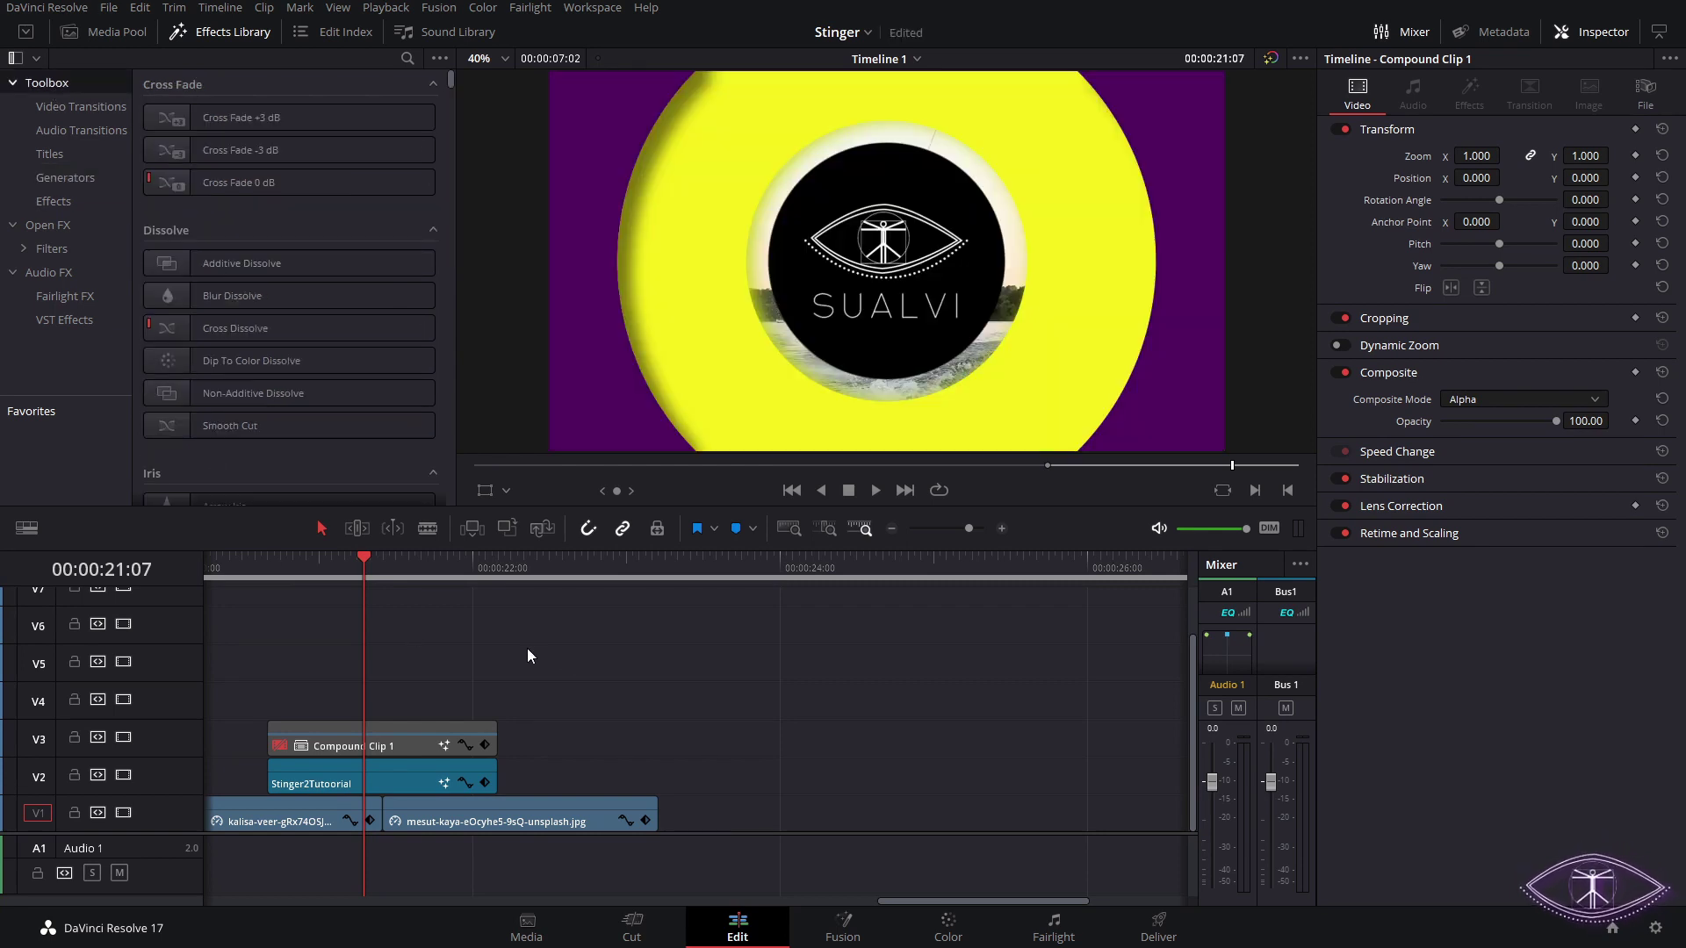
left_click(361, 769)
left_click(432, 683)
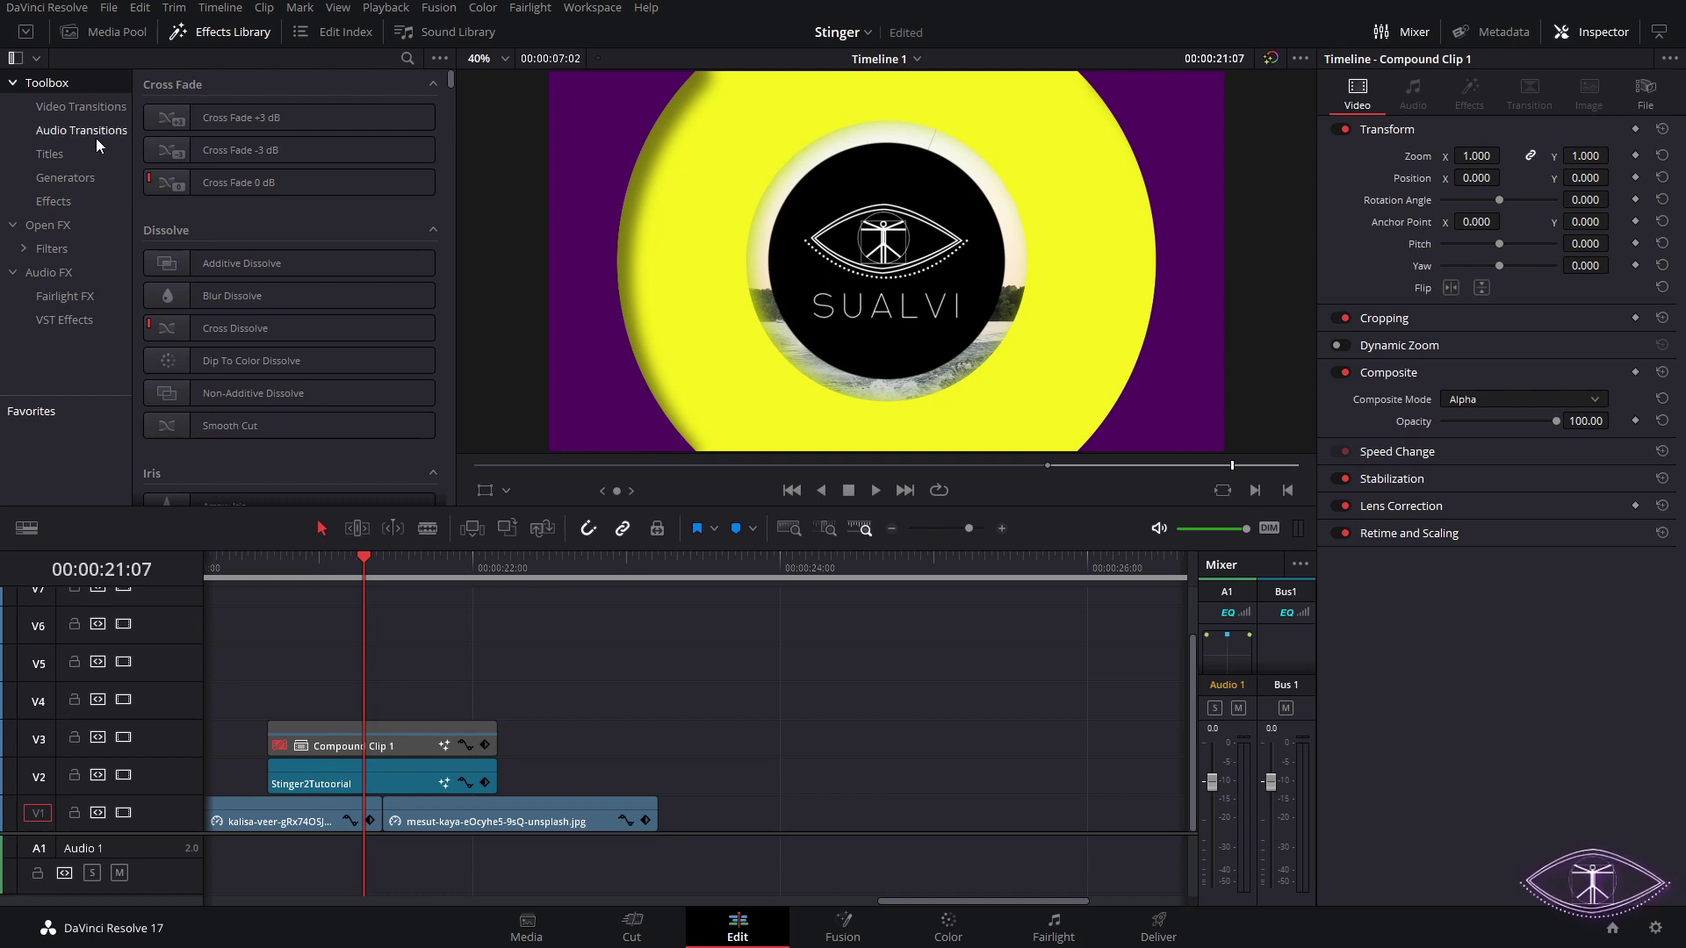
left_click(77, 195)
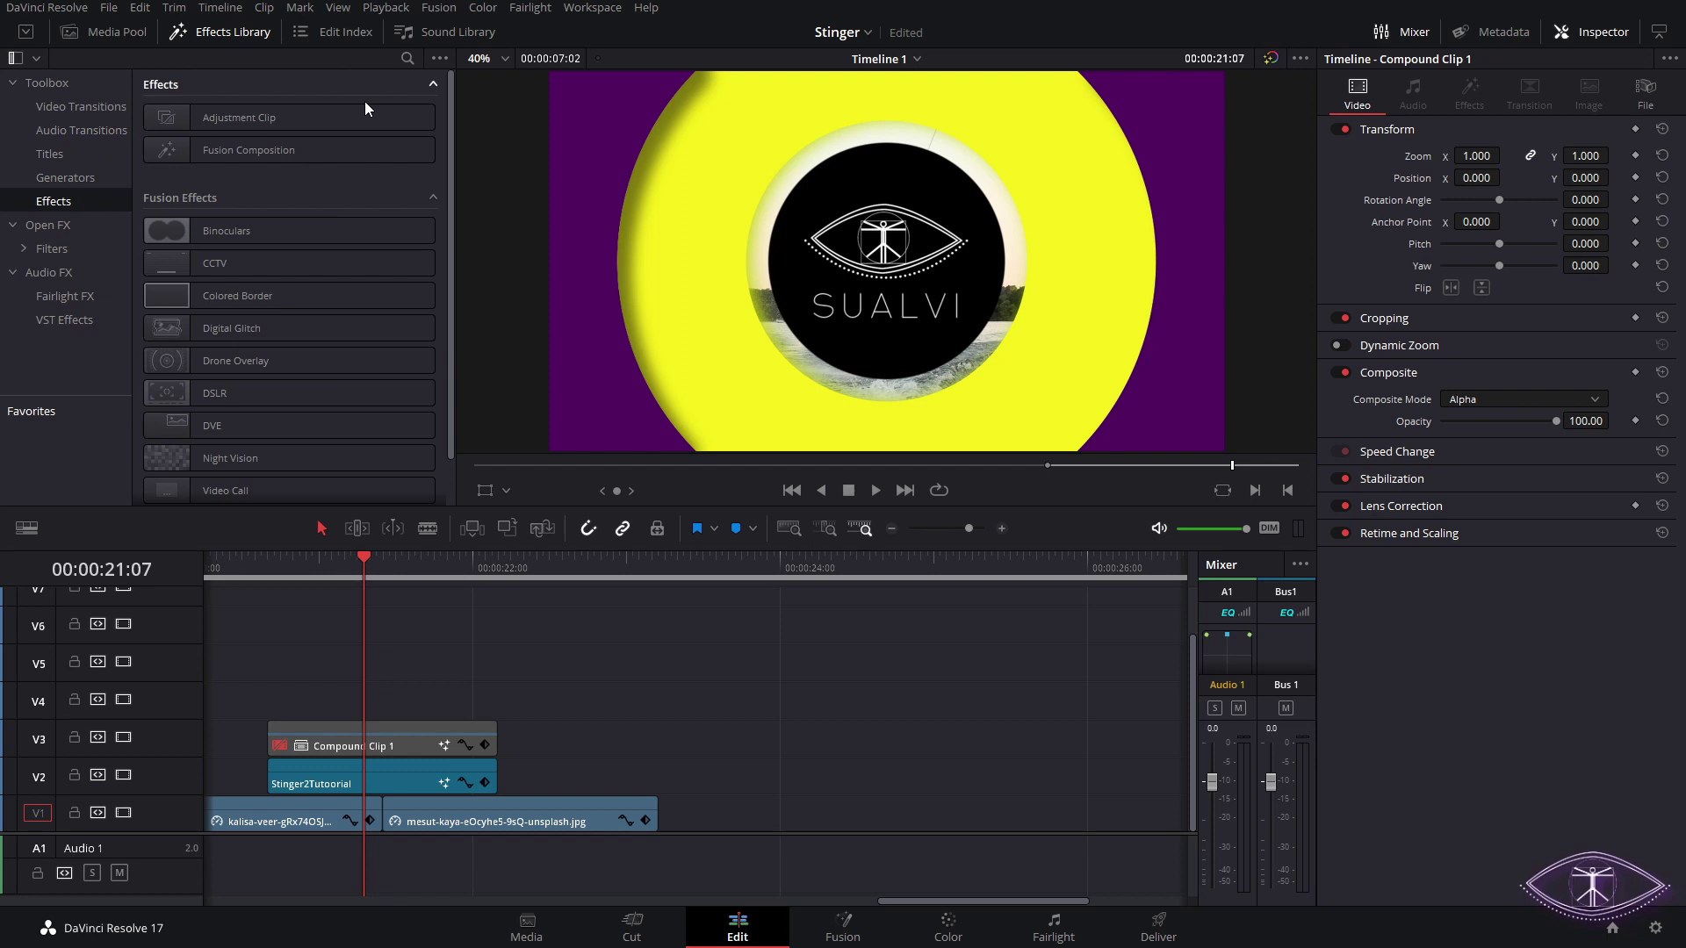
left_click_drag(245, 151, 833, 744)
- Cut the new Fusion Composition clip to the length of Stinger2Tutoorial and delete the excess part
key("b")
left_click(509, 701)
key("a")
left_click(583, 699)
key("Delete")
- Open Stinger2Tutoorial on the Fusion page and copy all of its nodes except MediaIn1 and MediaOut1
left_click(386, 782)
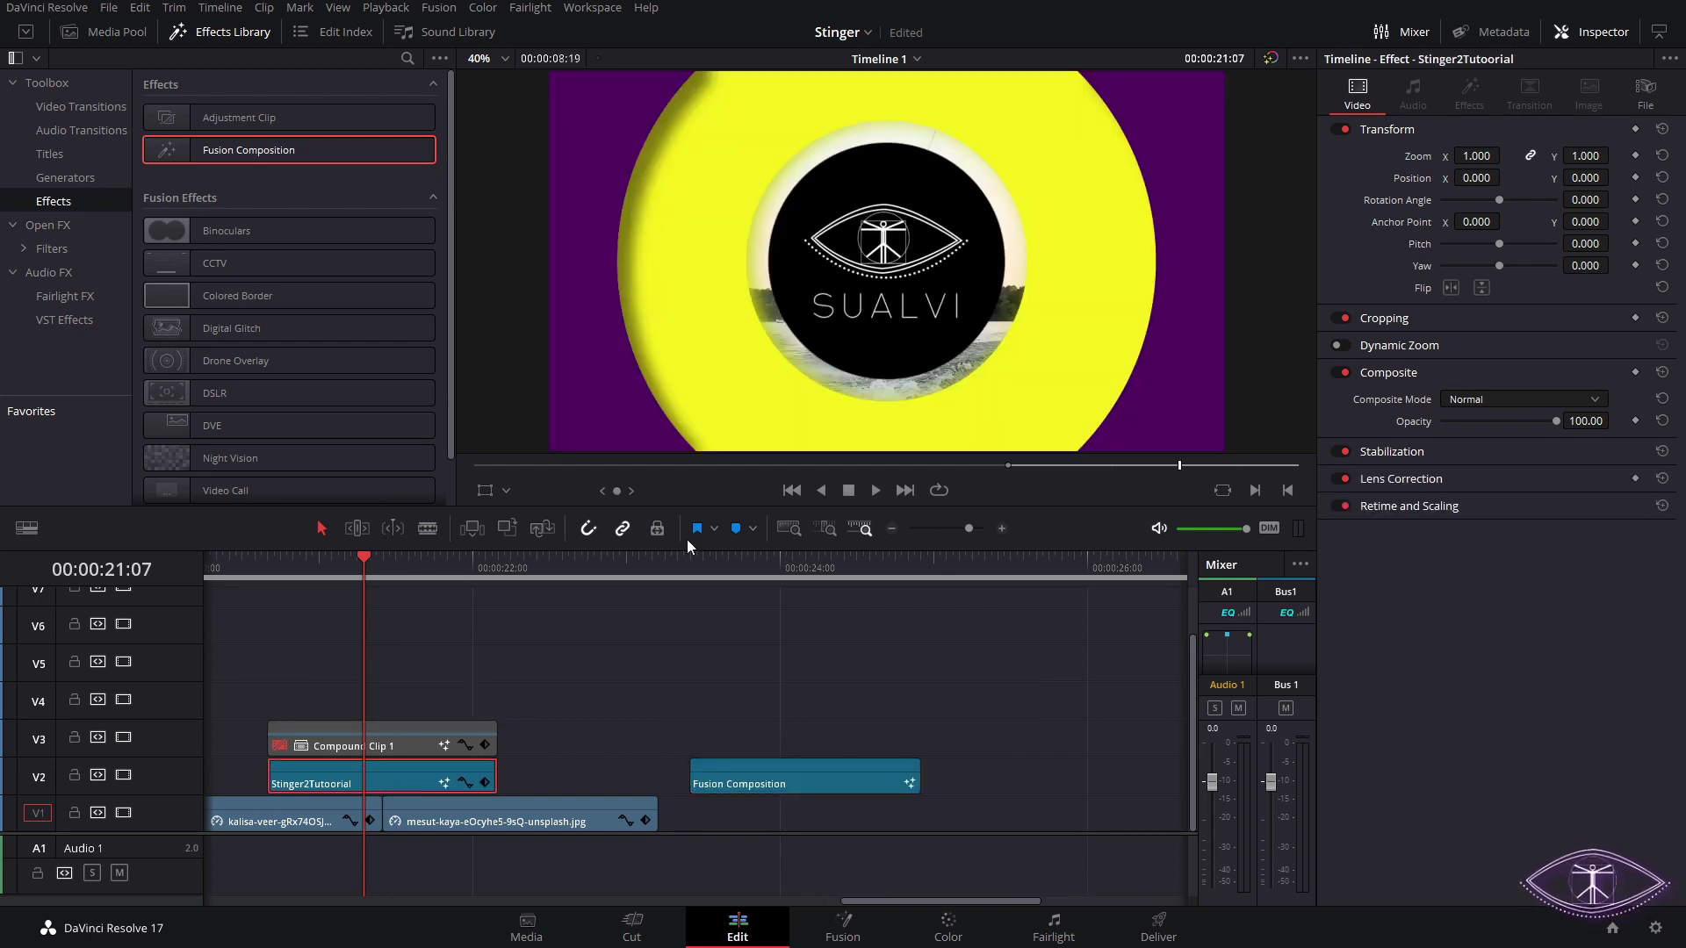
left_click(105, 32)
right_click(409, 777)
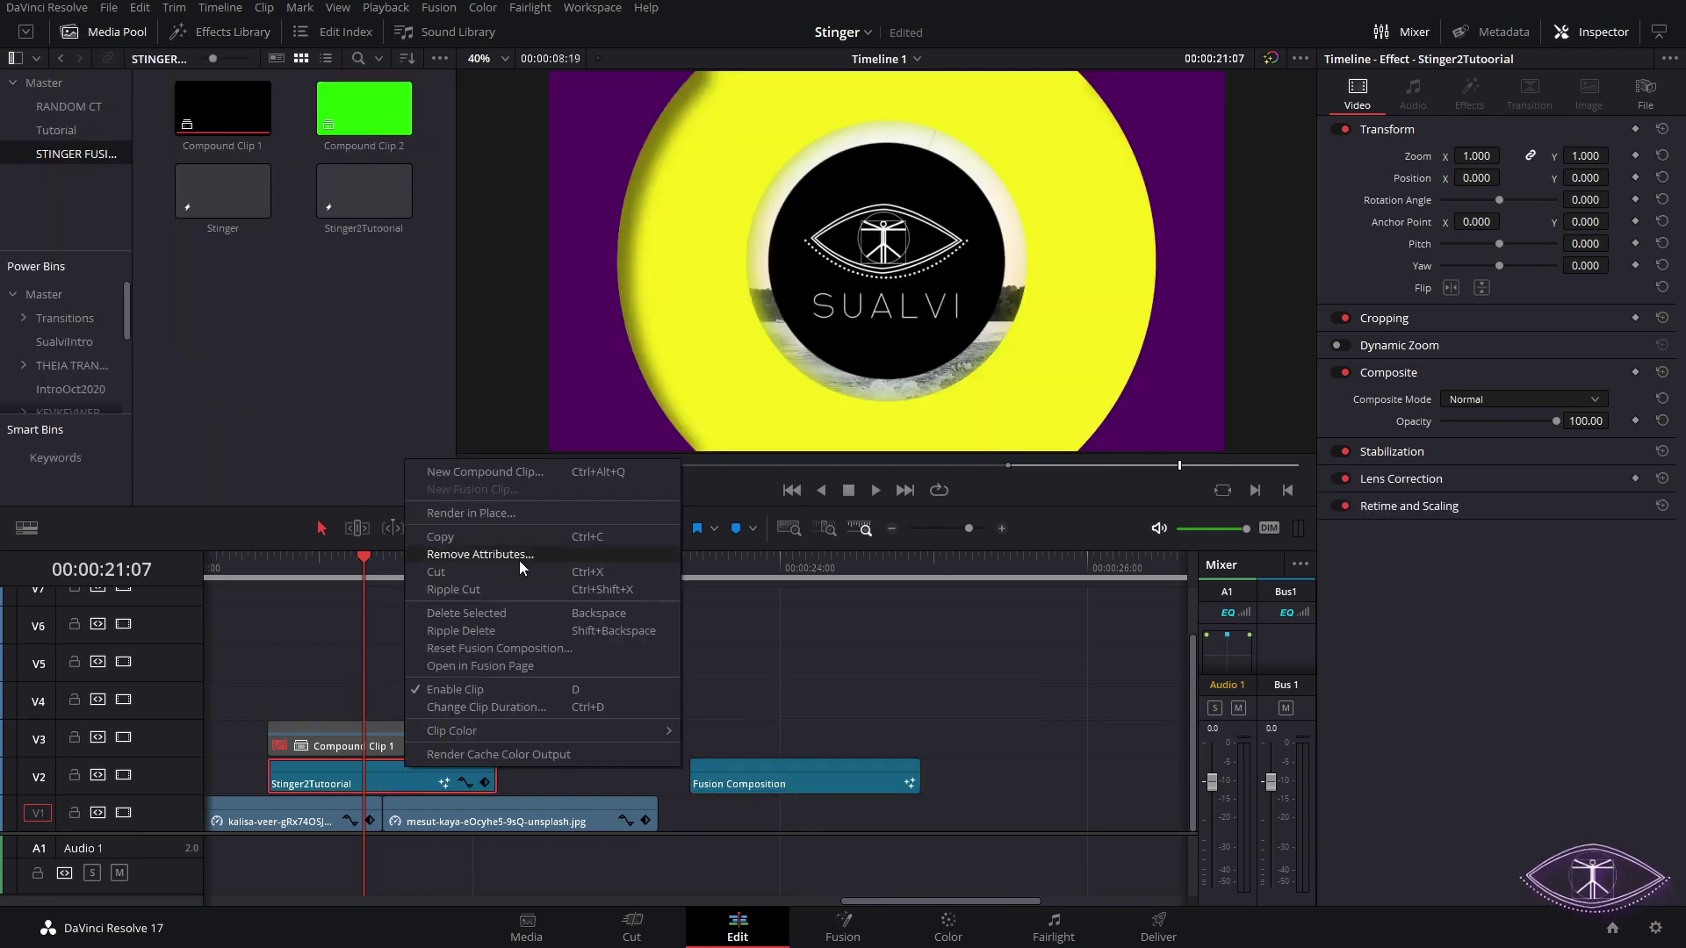
left_click(483, 659)
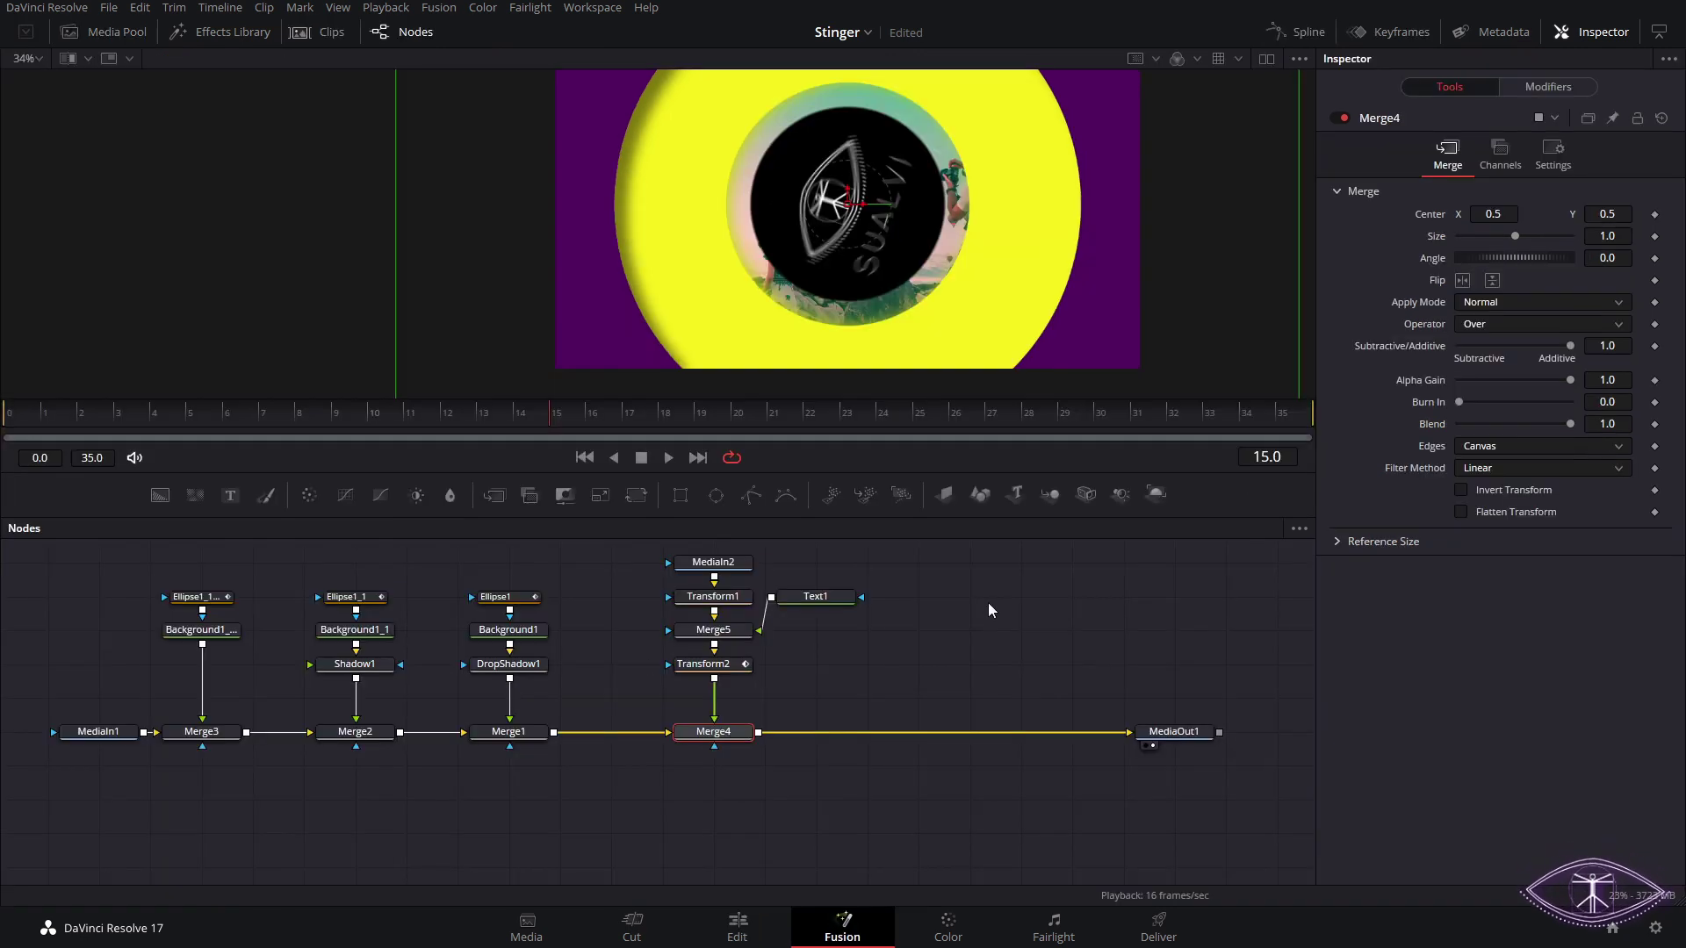
left_click_drag(913, 556, 167, 780)
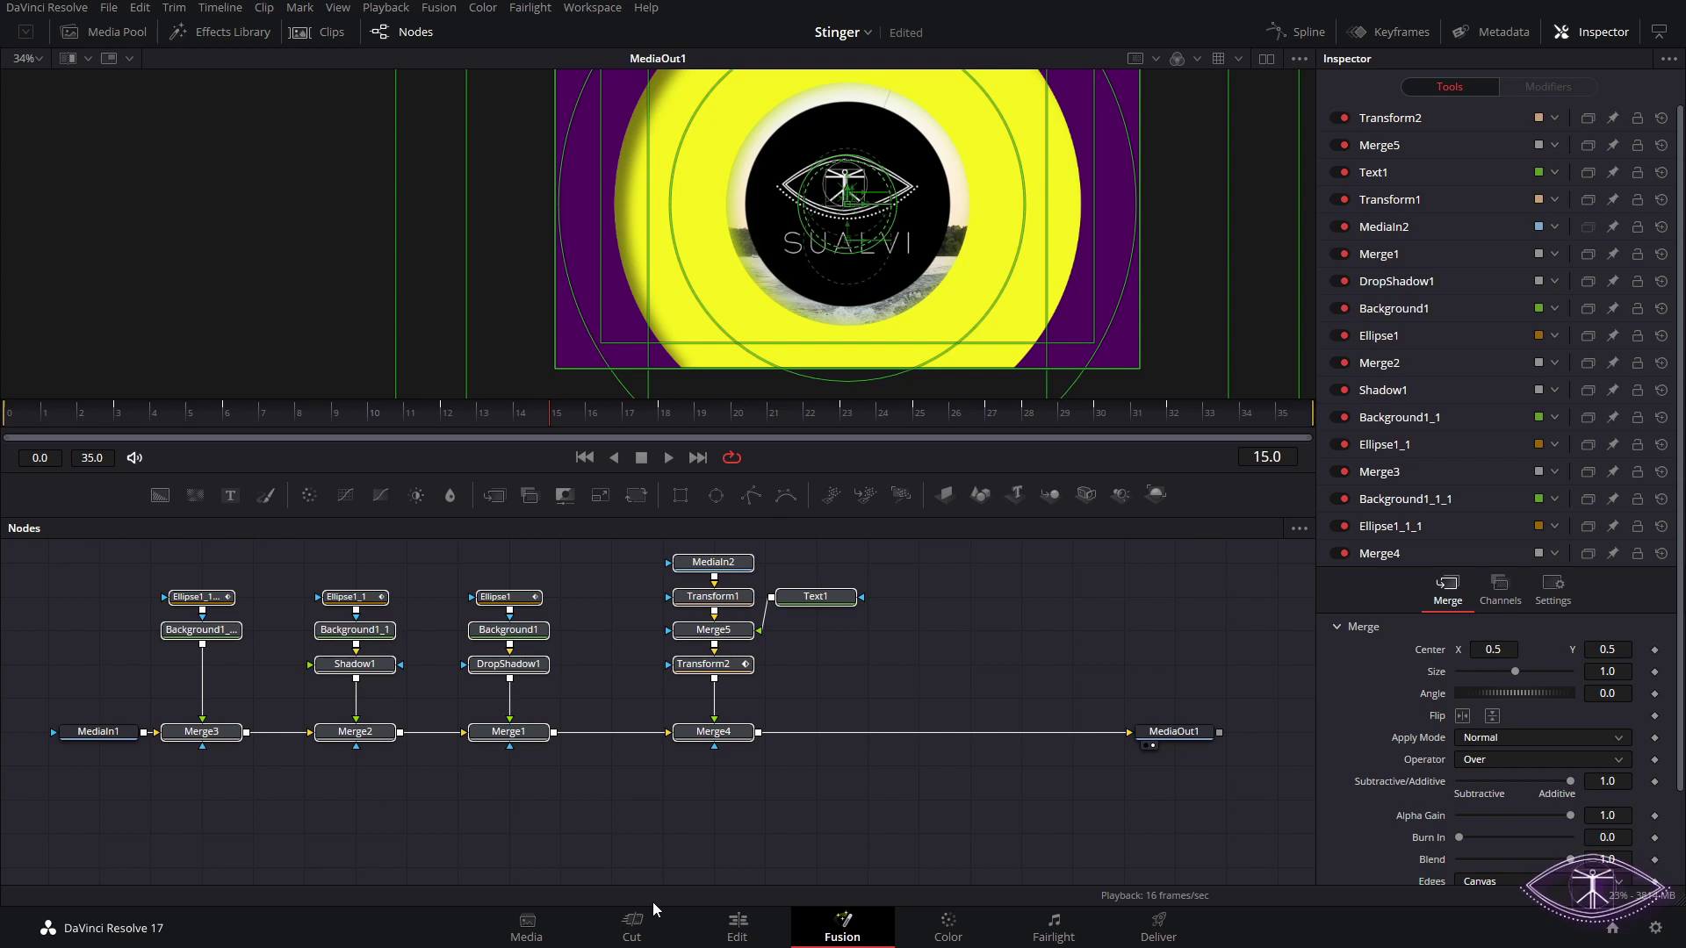
- Open the new Fusion Composition clip on the Fusion page, paste the copied nodes and connect Merge4 to MediaOut1
left_click(737, 928)
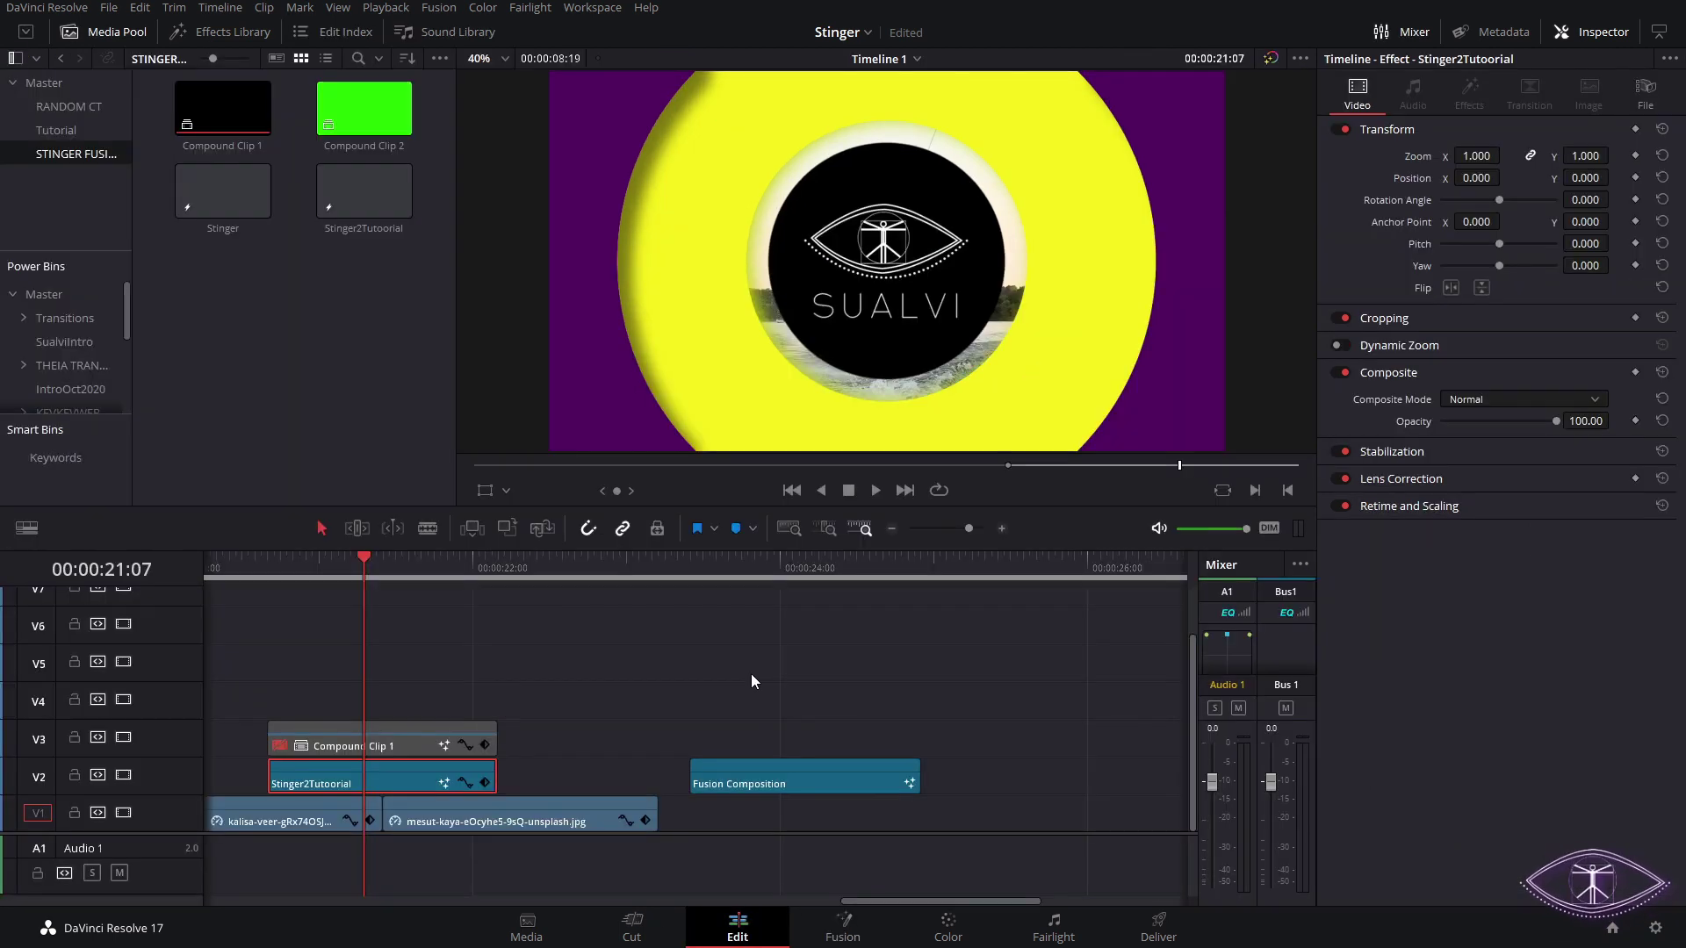
right_click(749, 781)
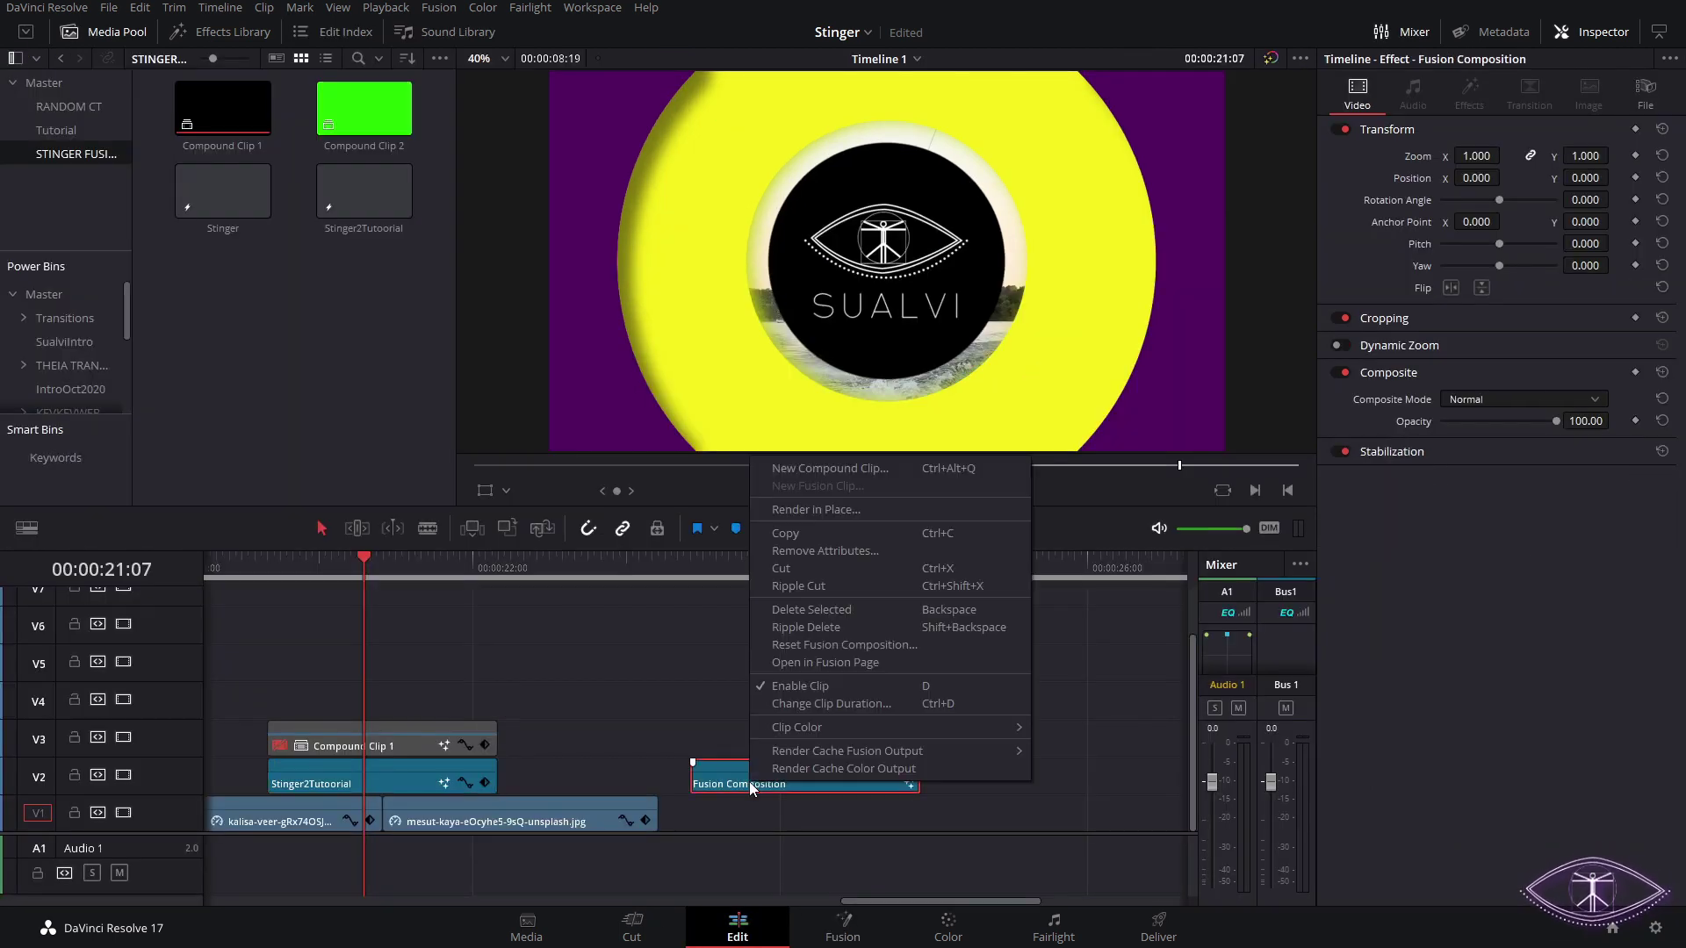
left_click(812, 662)
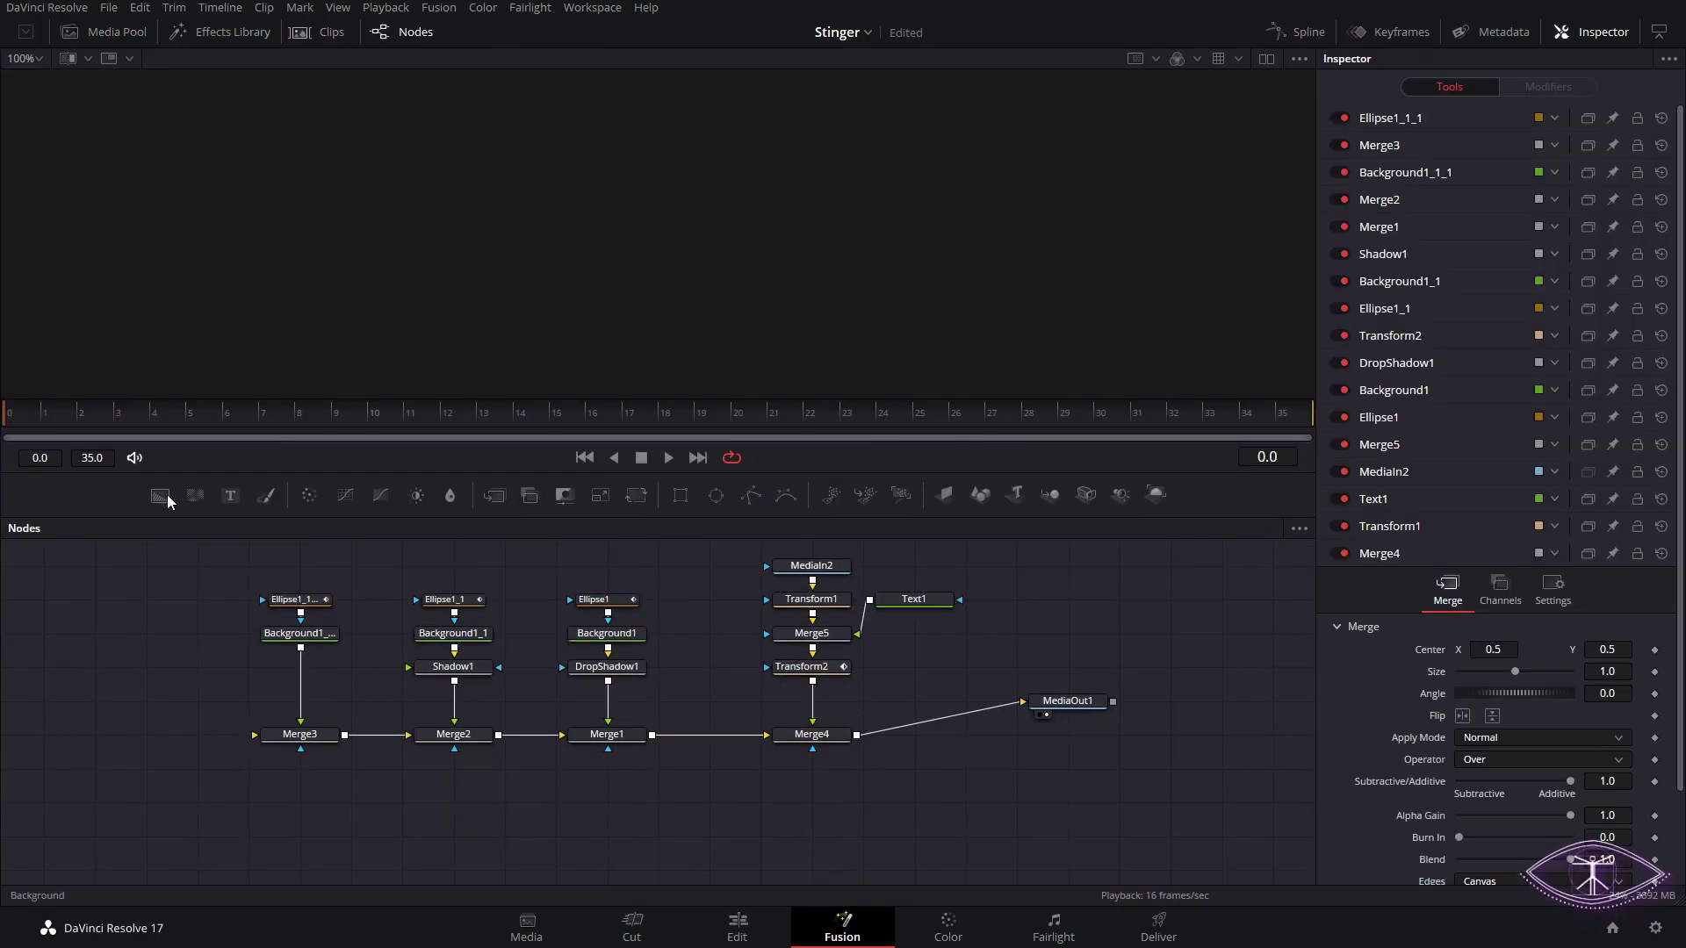
- Add a Background node ahead of Merge3, connect it as Merge3's background, and lower its Alpha to make it fully transparent
left_click(167, 500)
left_click_drag(1008, 770, 190, 739)
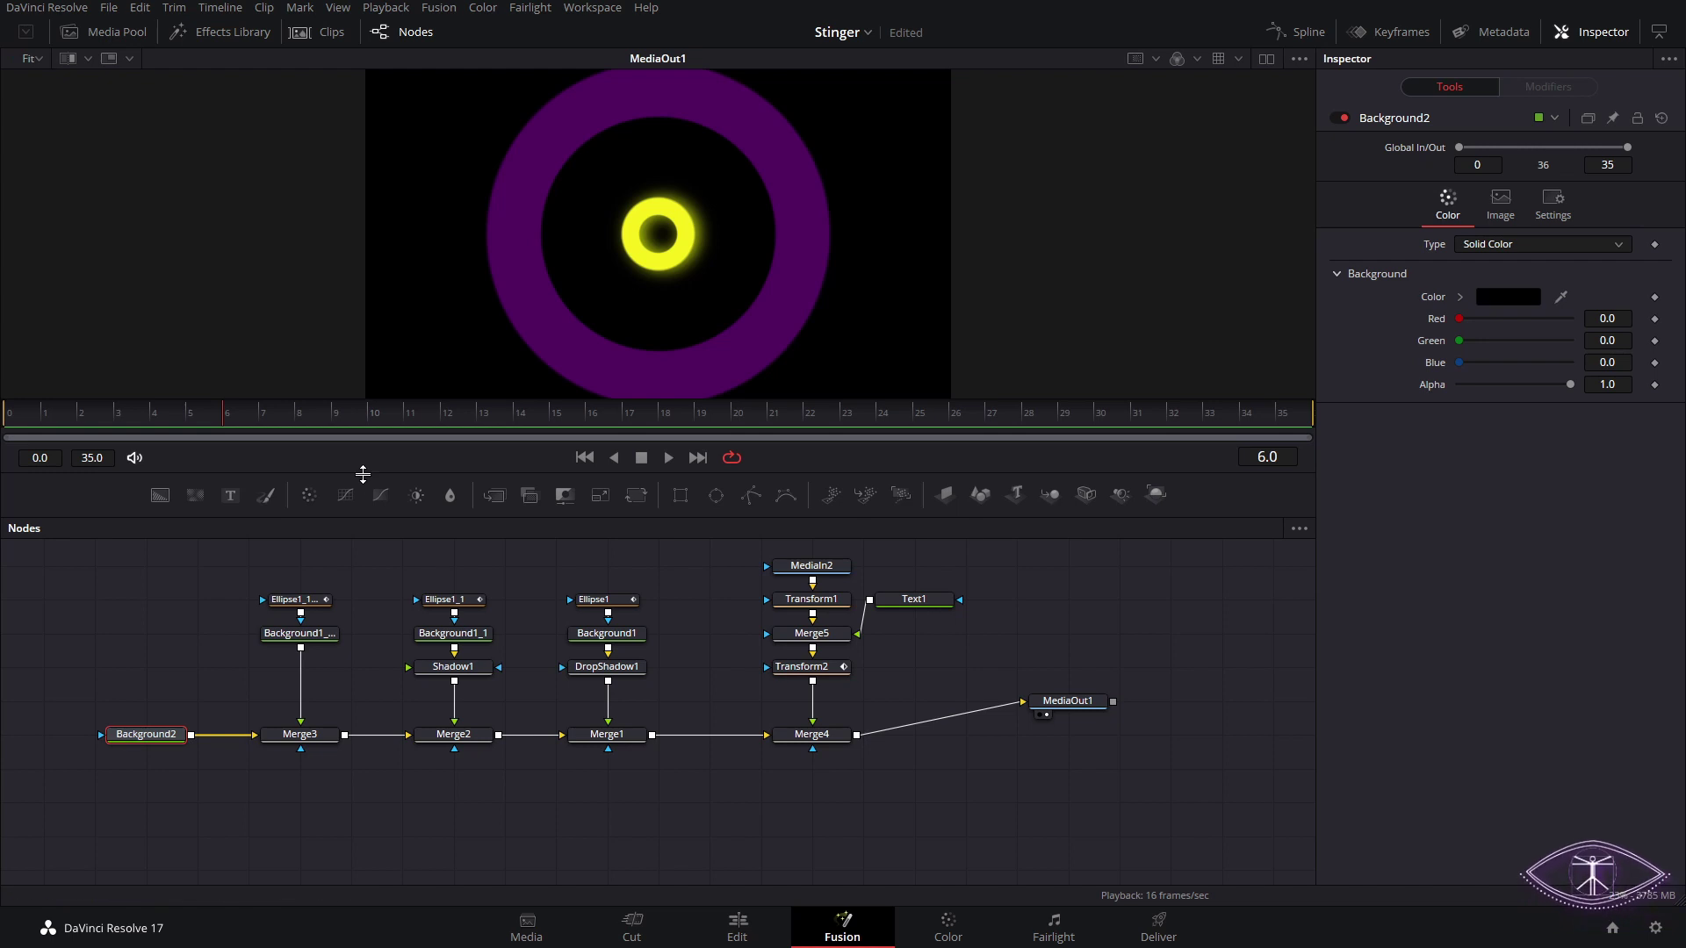
right_click(373, 459)
left_click(256, 653)
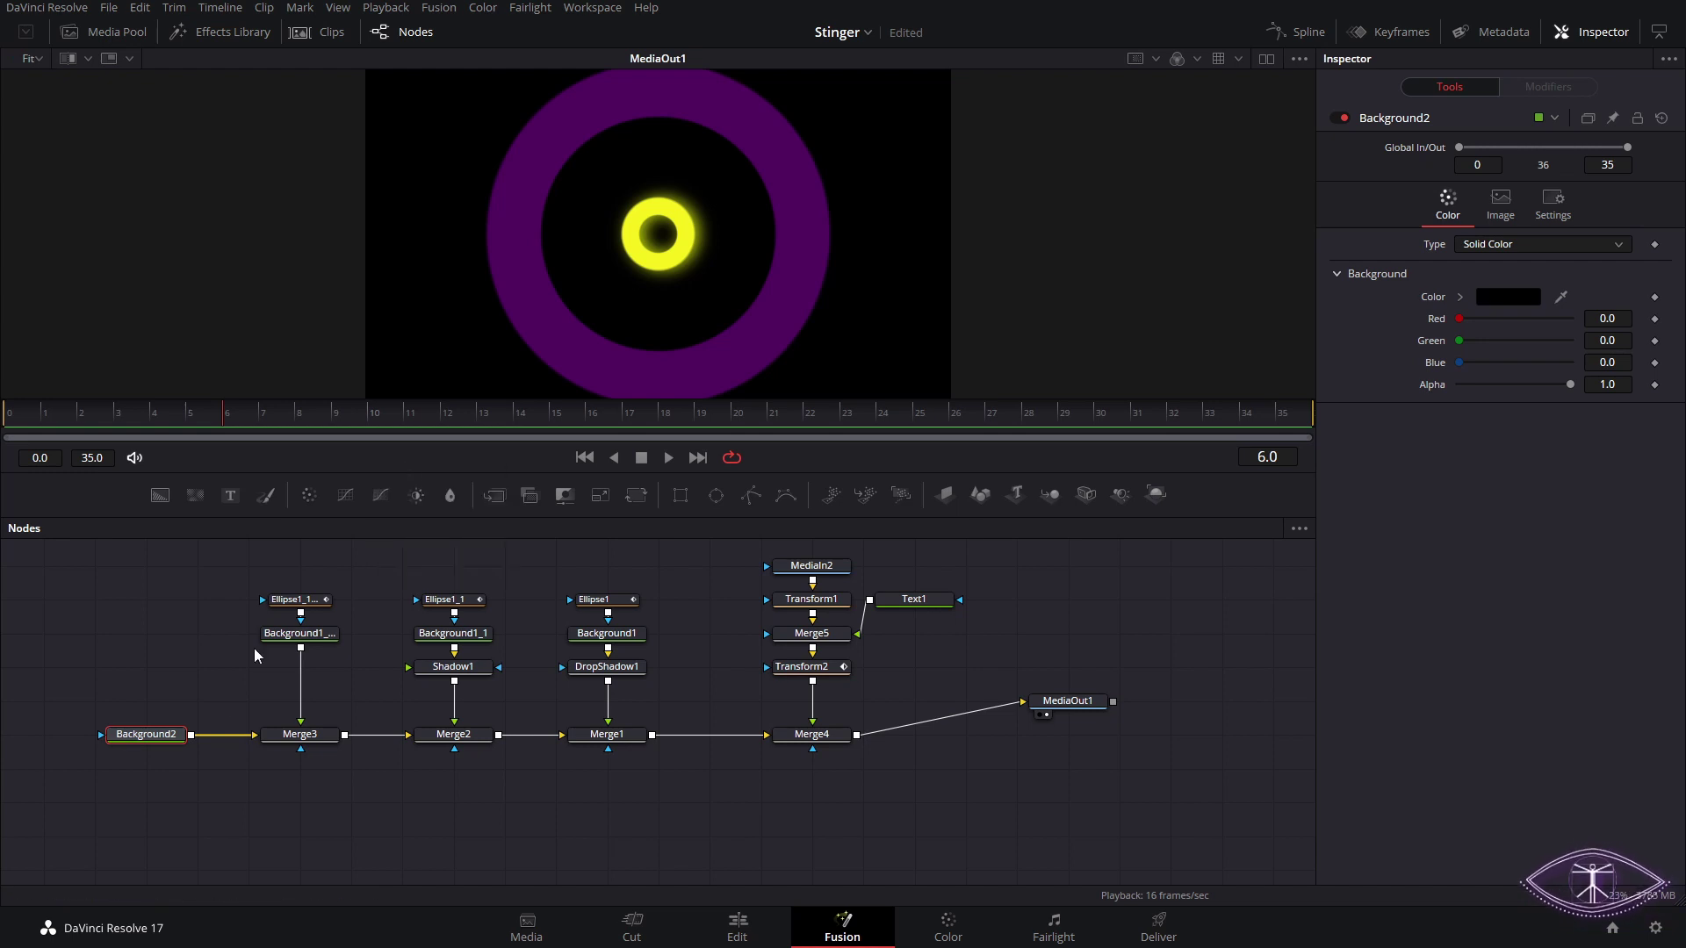
left_click_drag(1563, 388, 1387, 372)
left_click(737, 929)
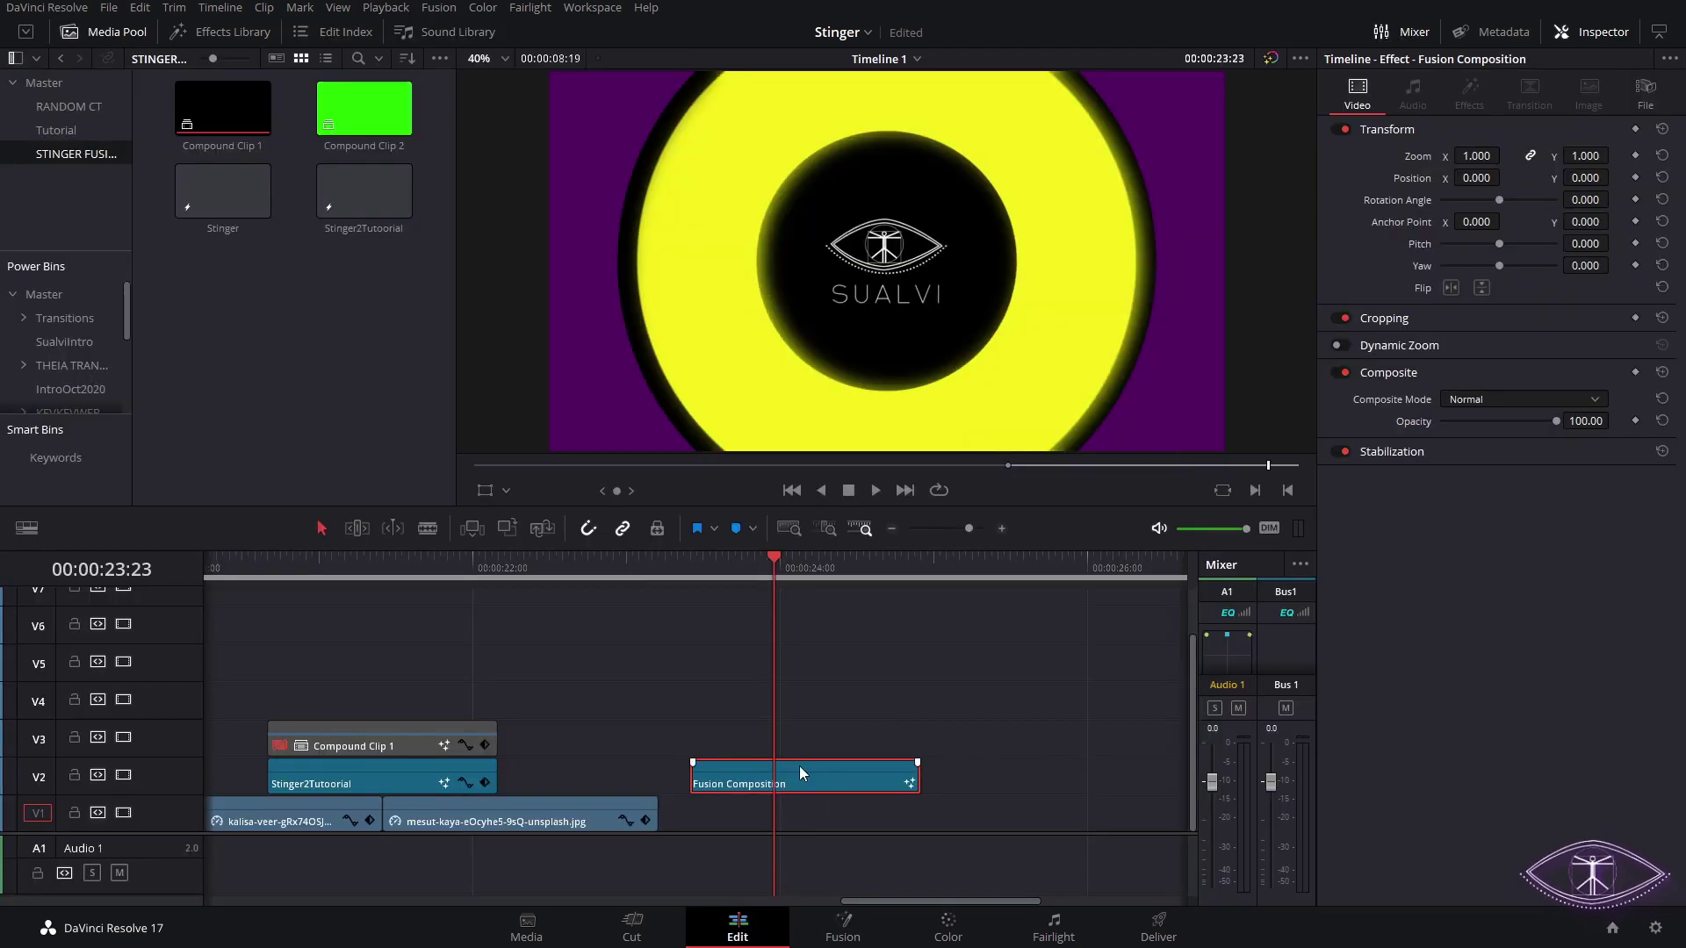
right_click(773, 785)
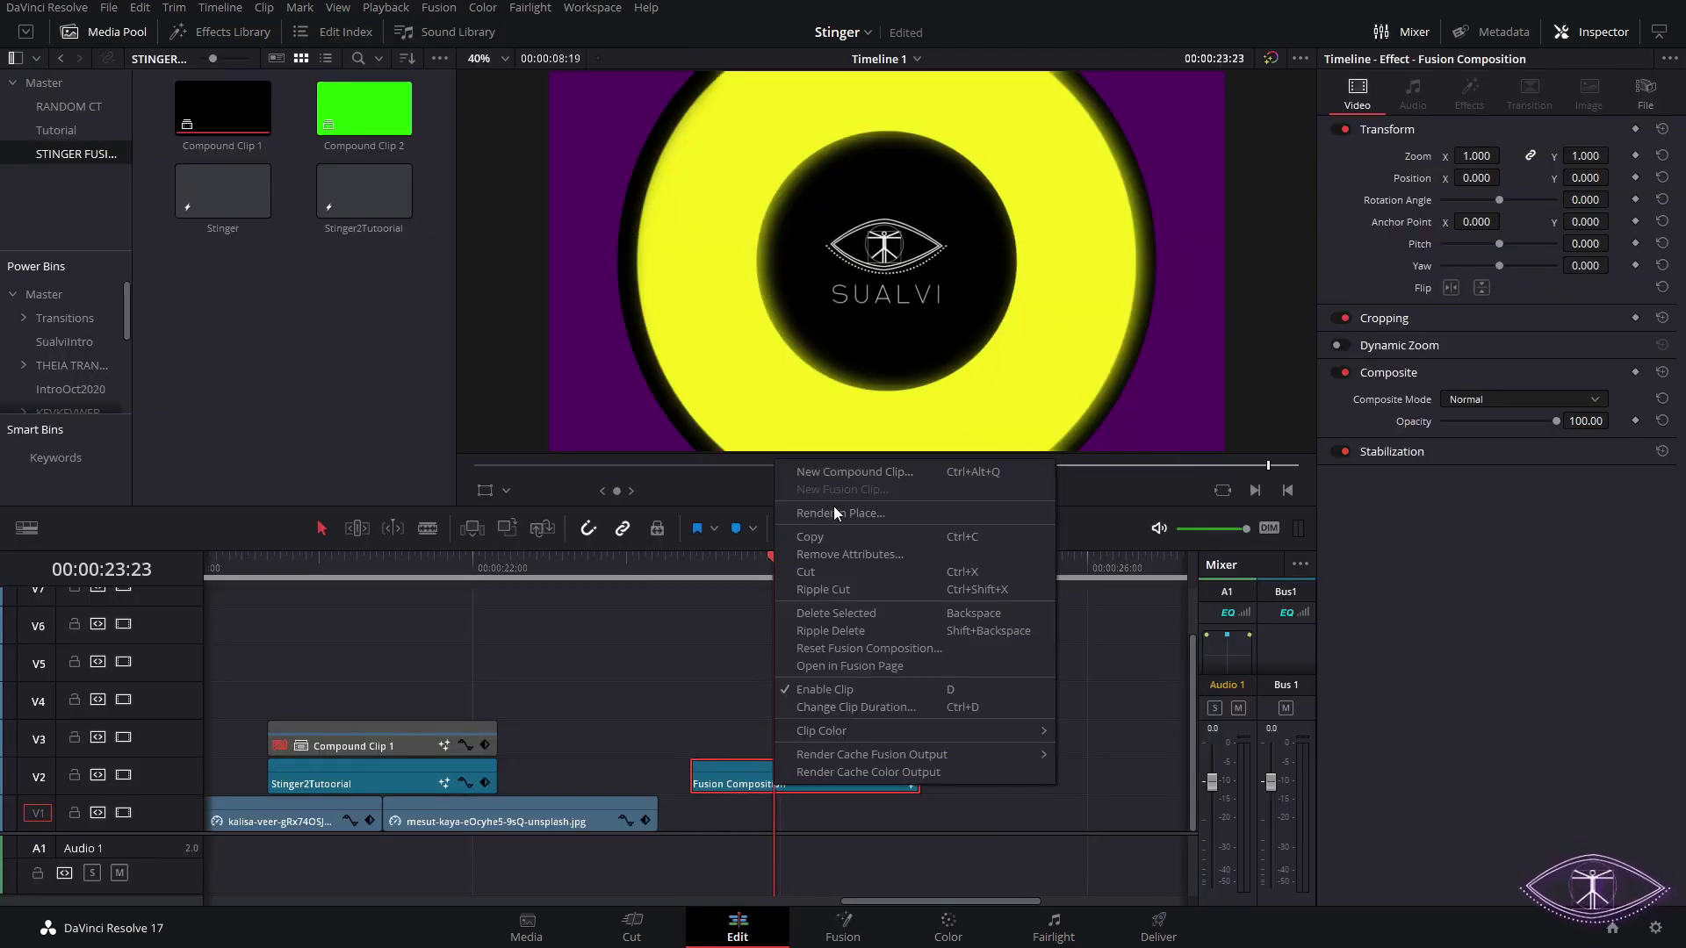
left_click(737, 781)
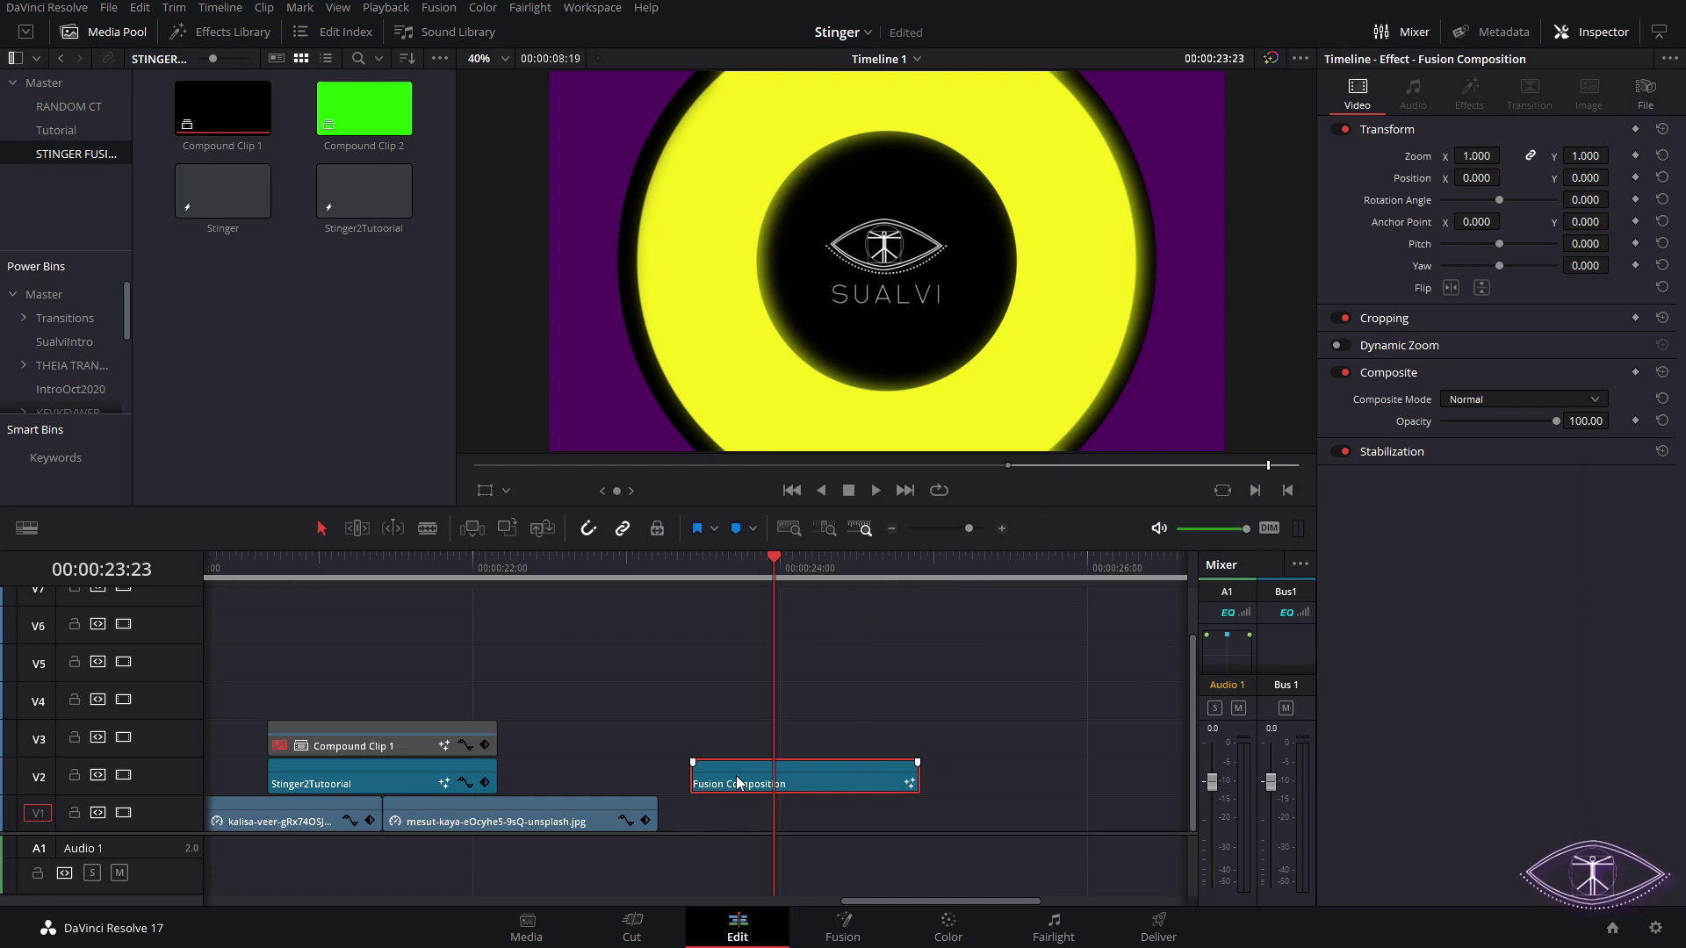
- Open the Deliver page and limit the render range to the Fusion Composition clip
left_click(1174, 937)
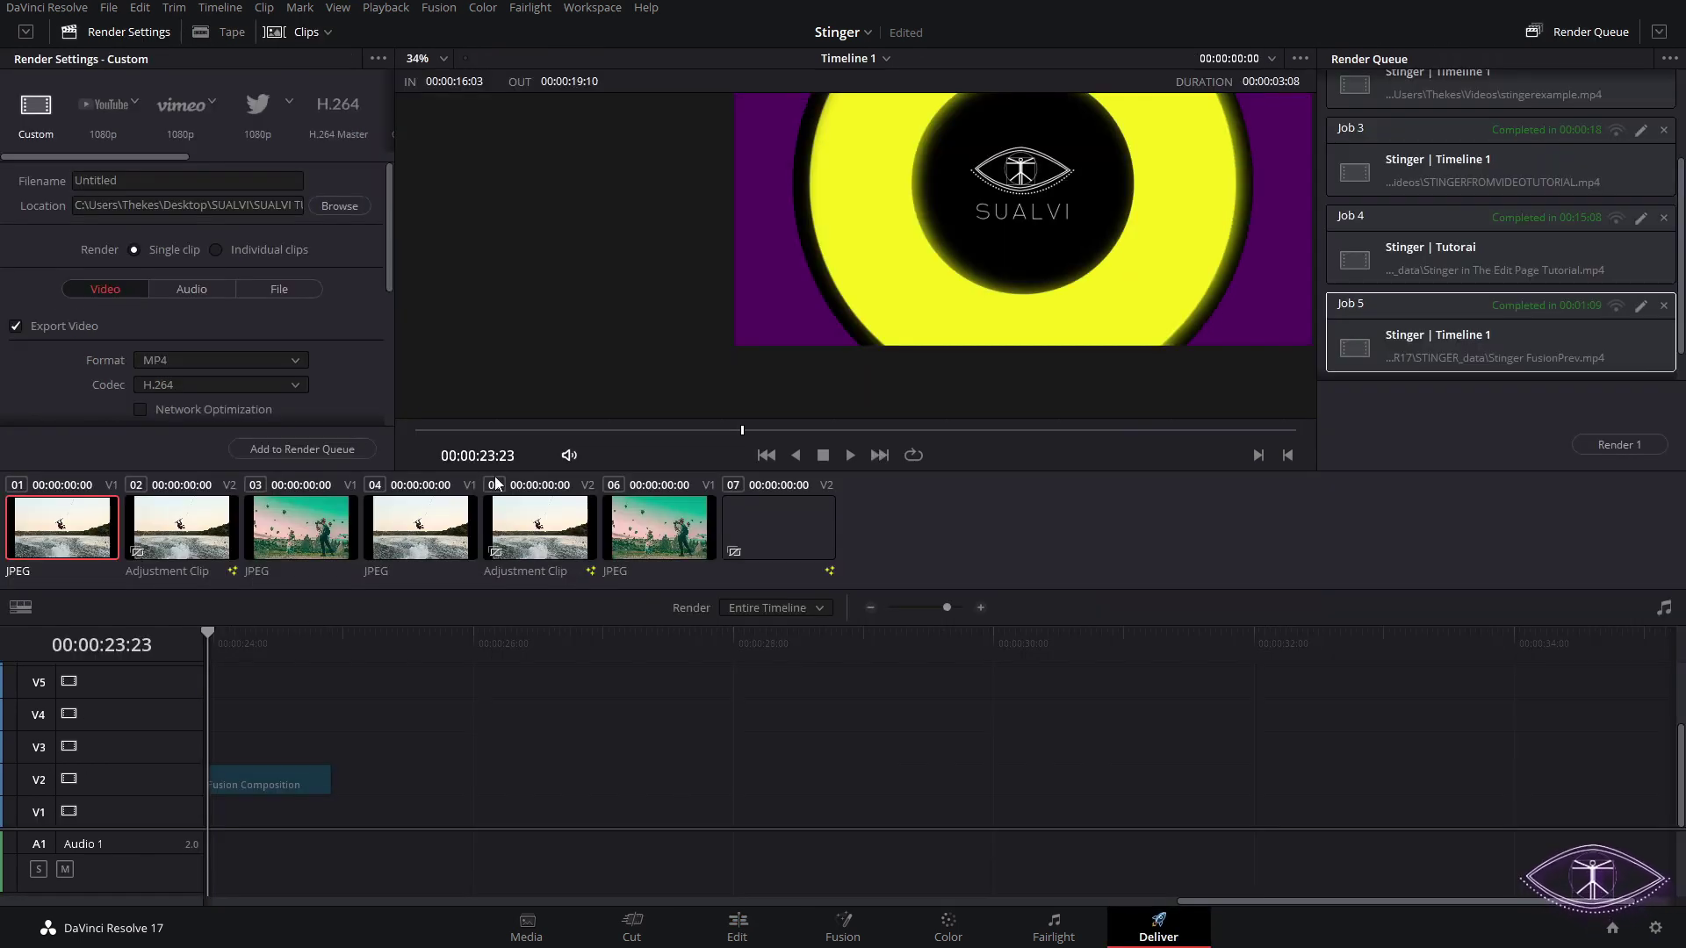
scroll(536, 789, "up", 5)
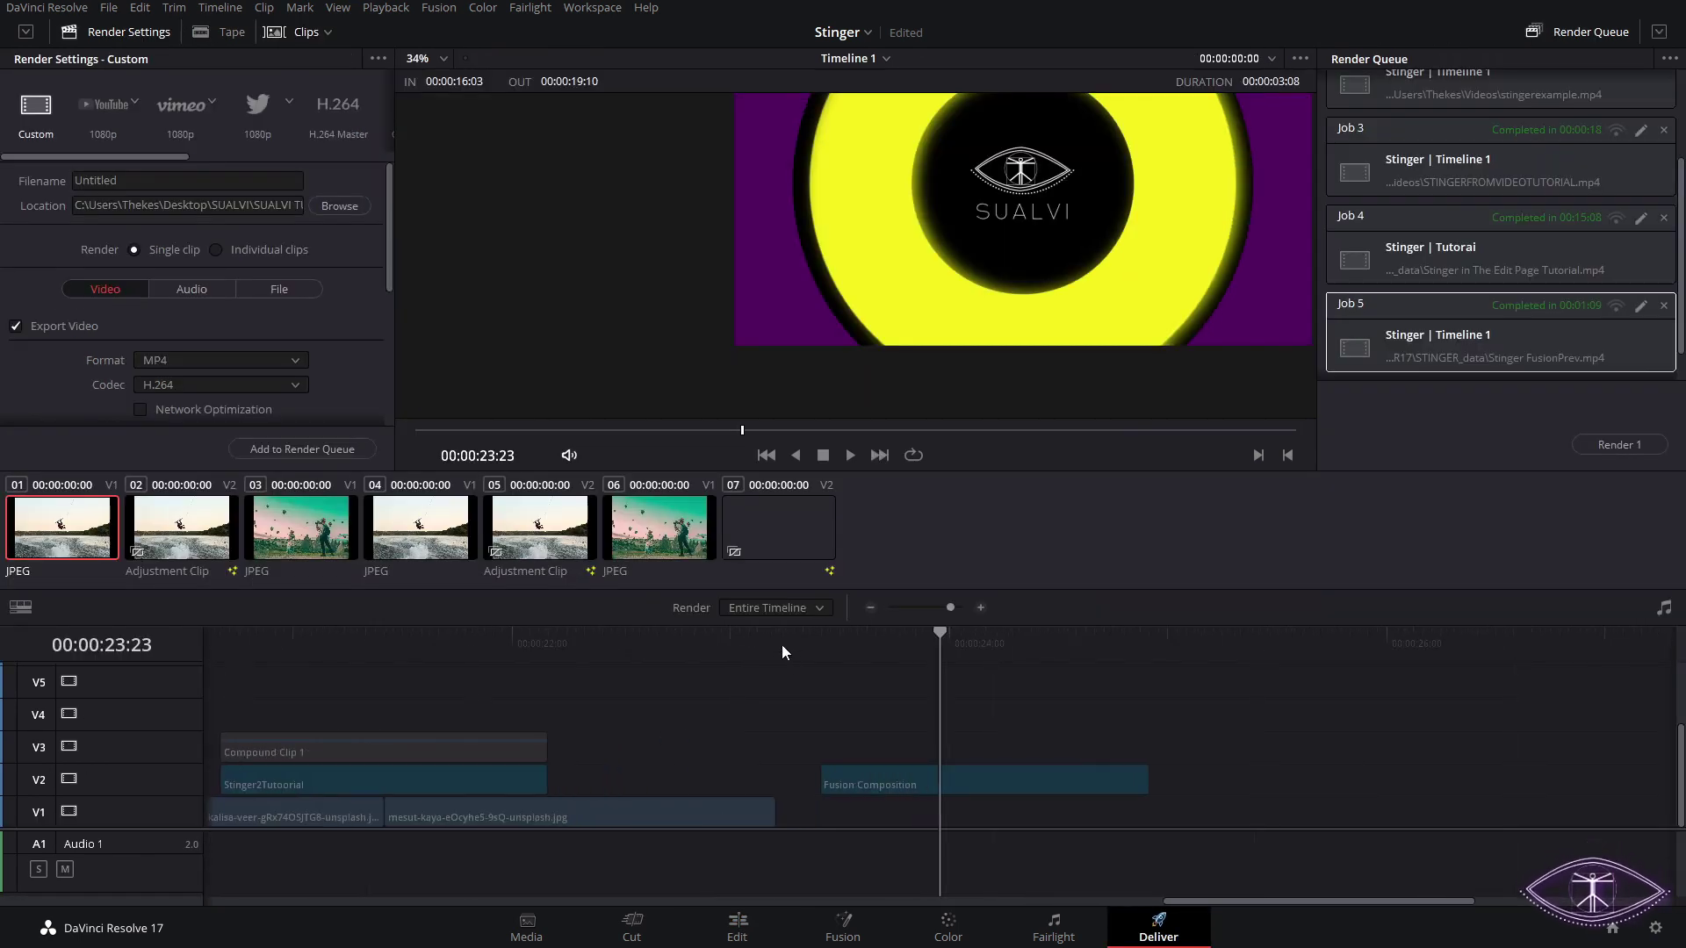
left_click(820, 641)
key("i")
key("o")
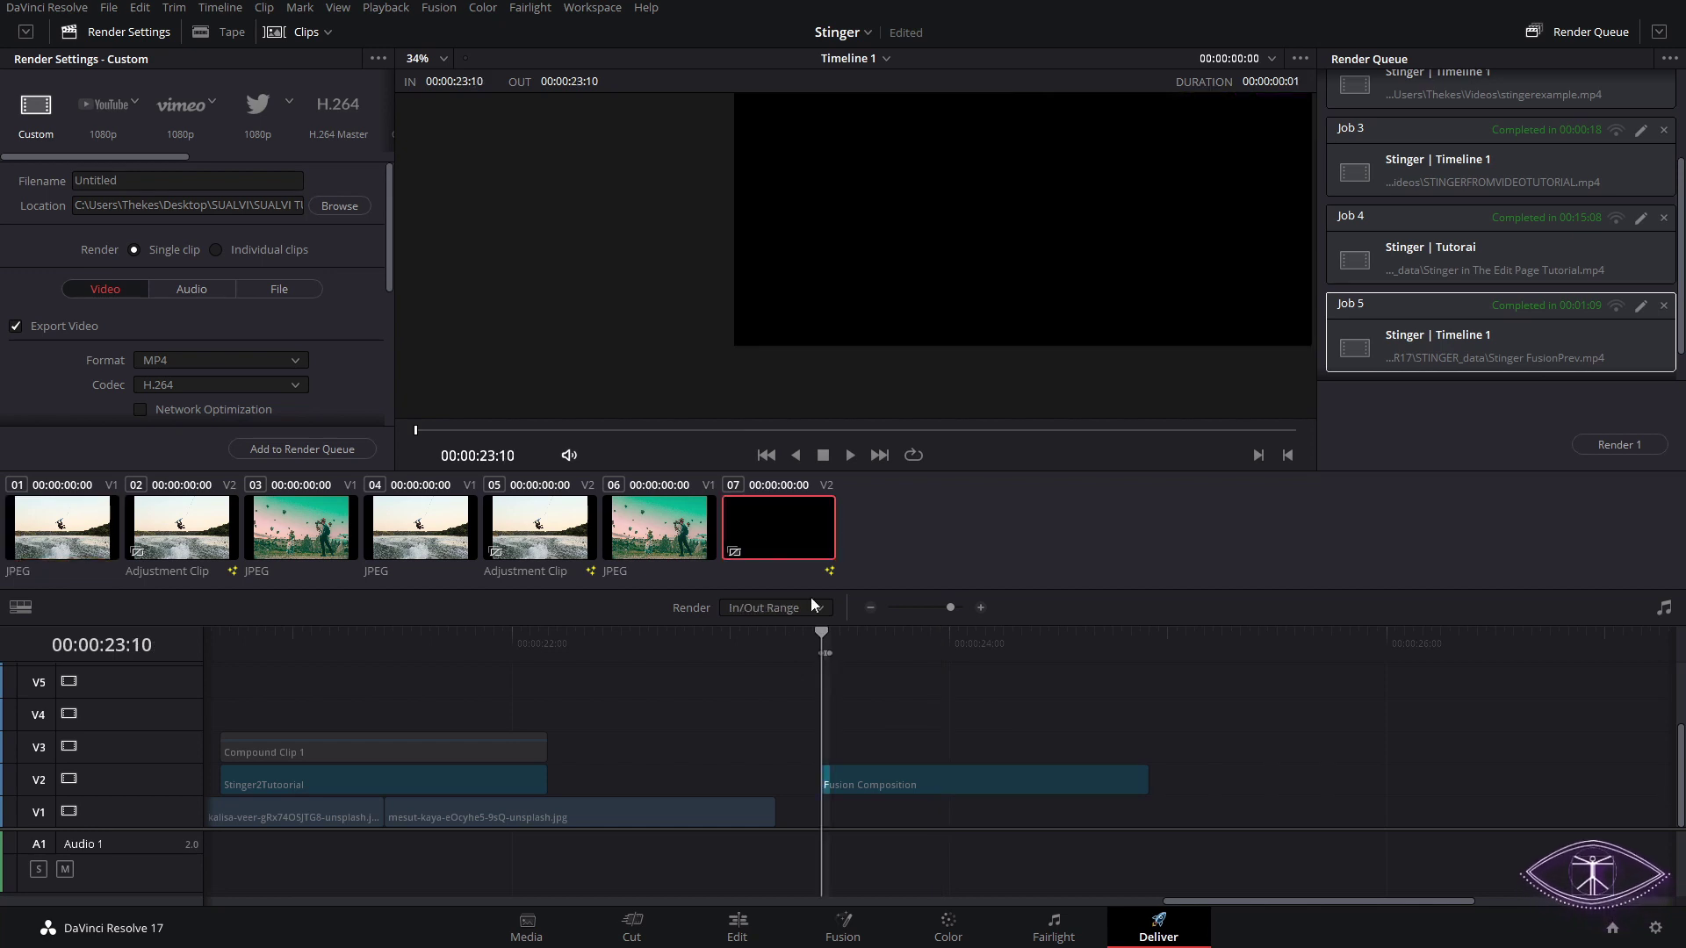
right_click(786, 516)
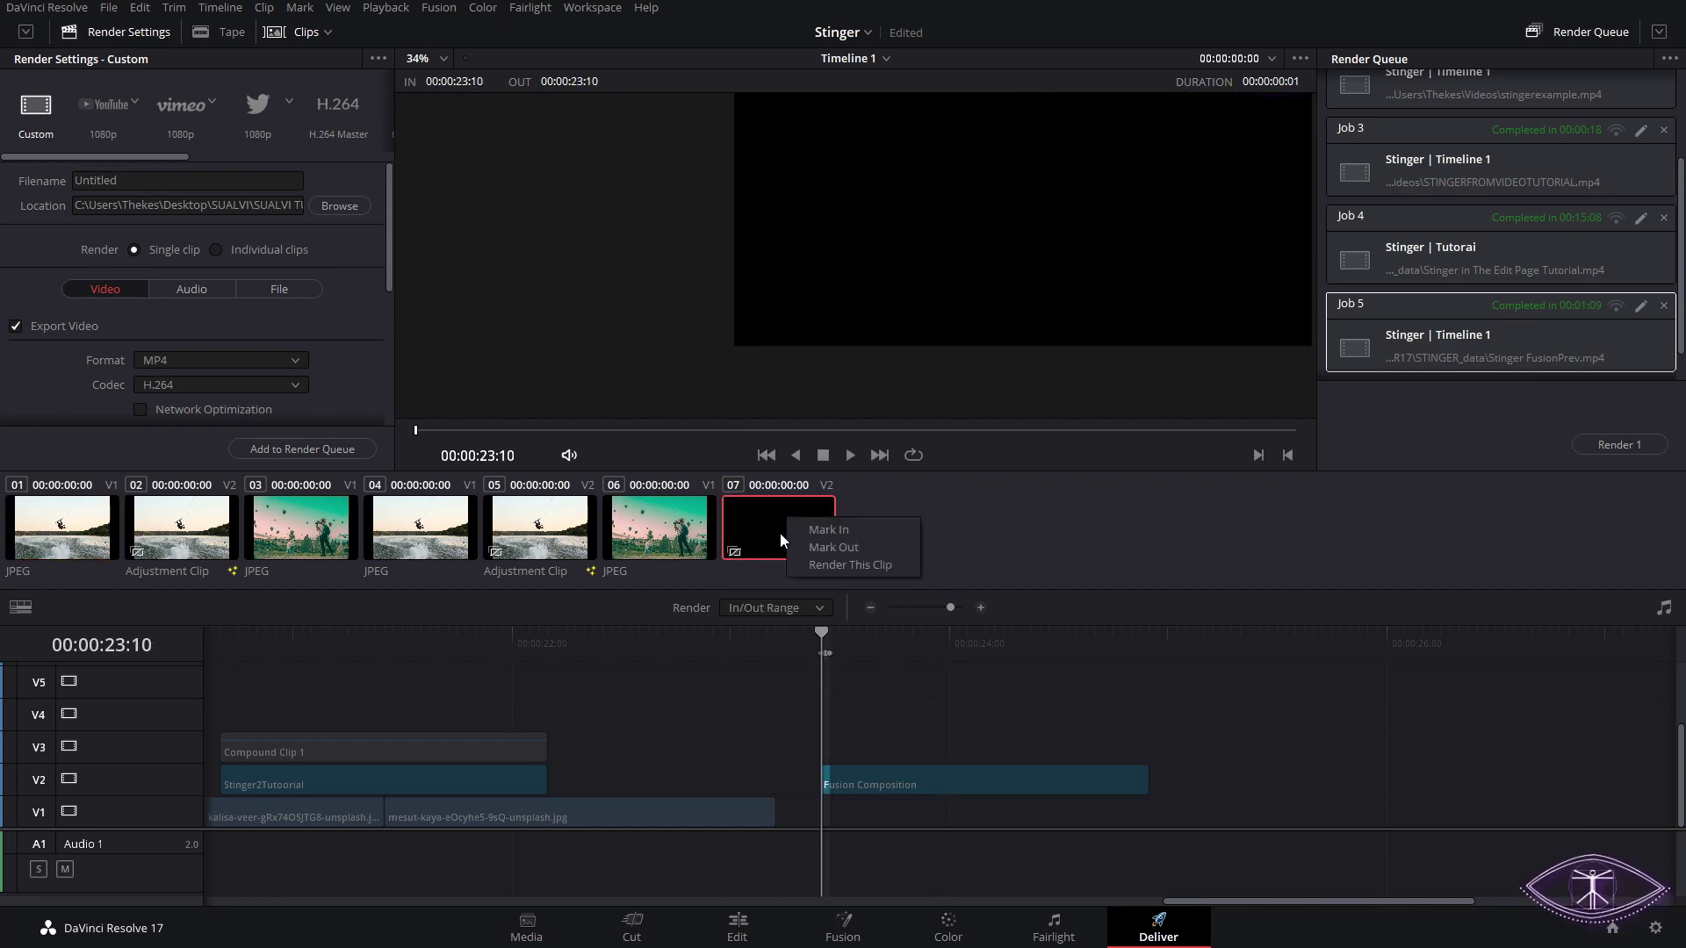
left_click(843, 567)
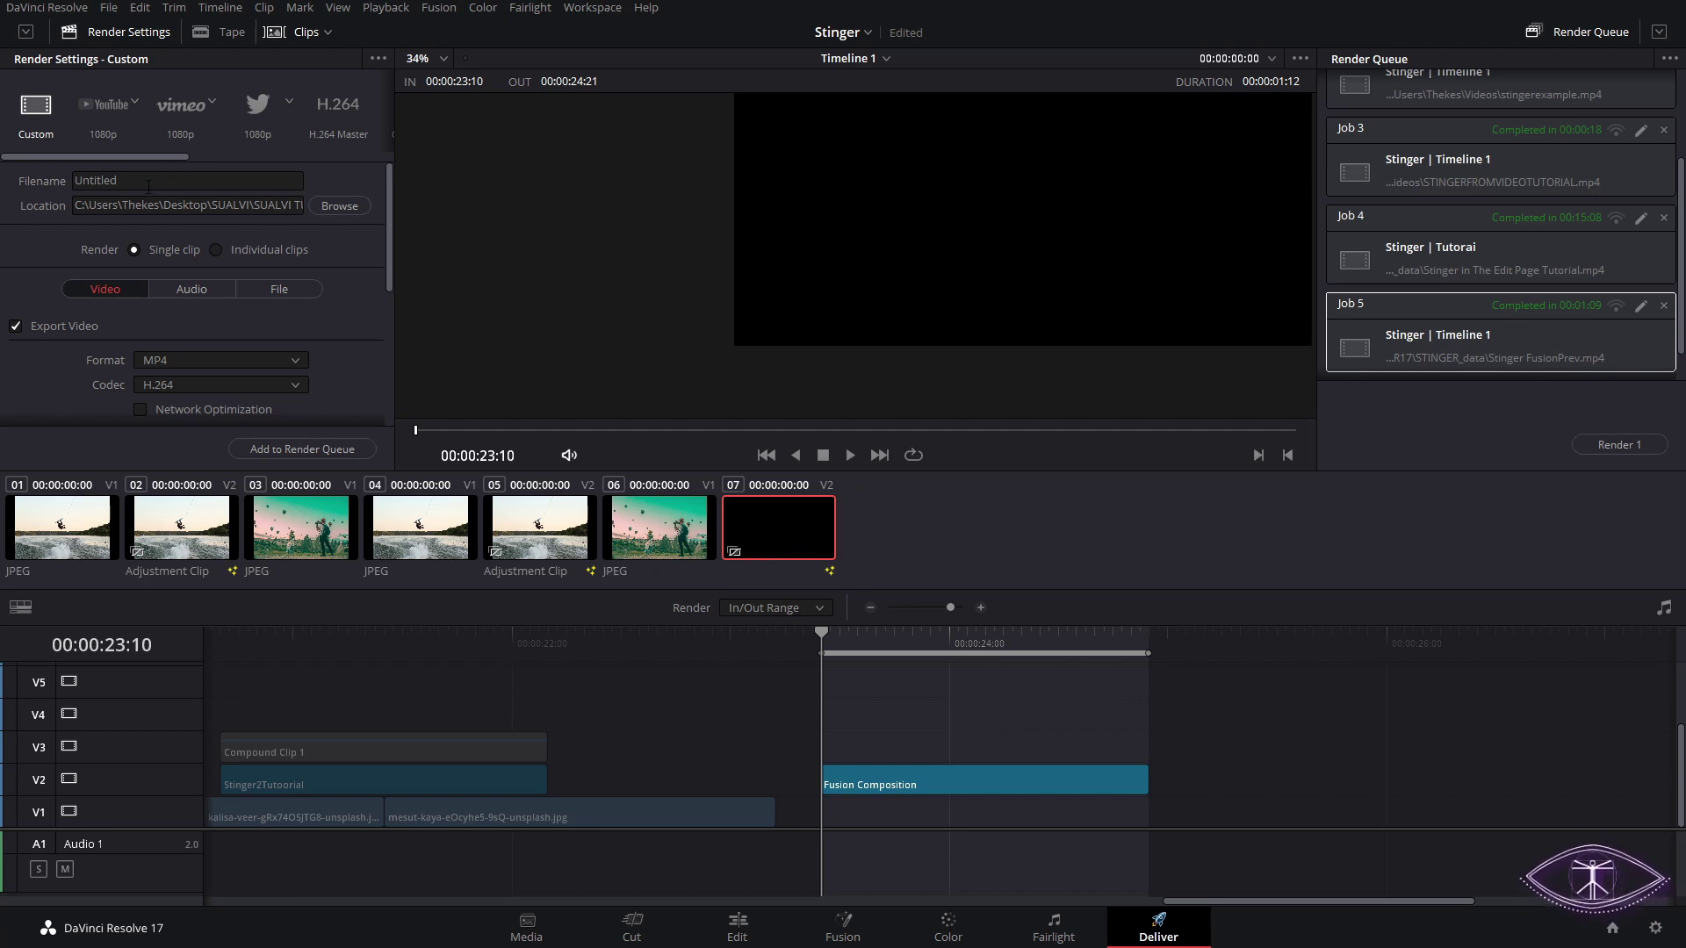
- Name the render output Stinger 2 and set its video format to QuickTime
left_click(148, 186)
type("Stinger 2")
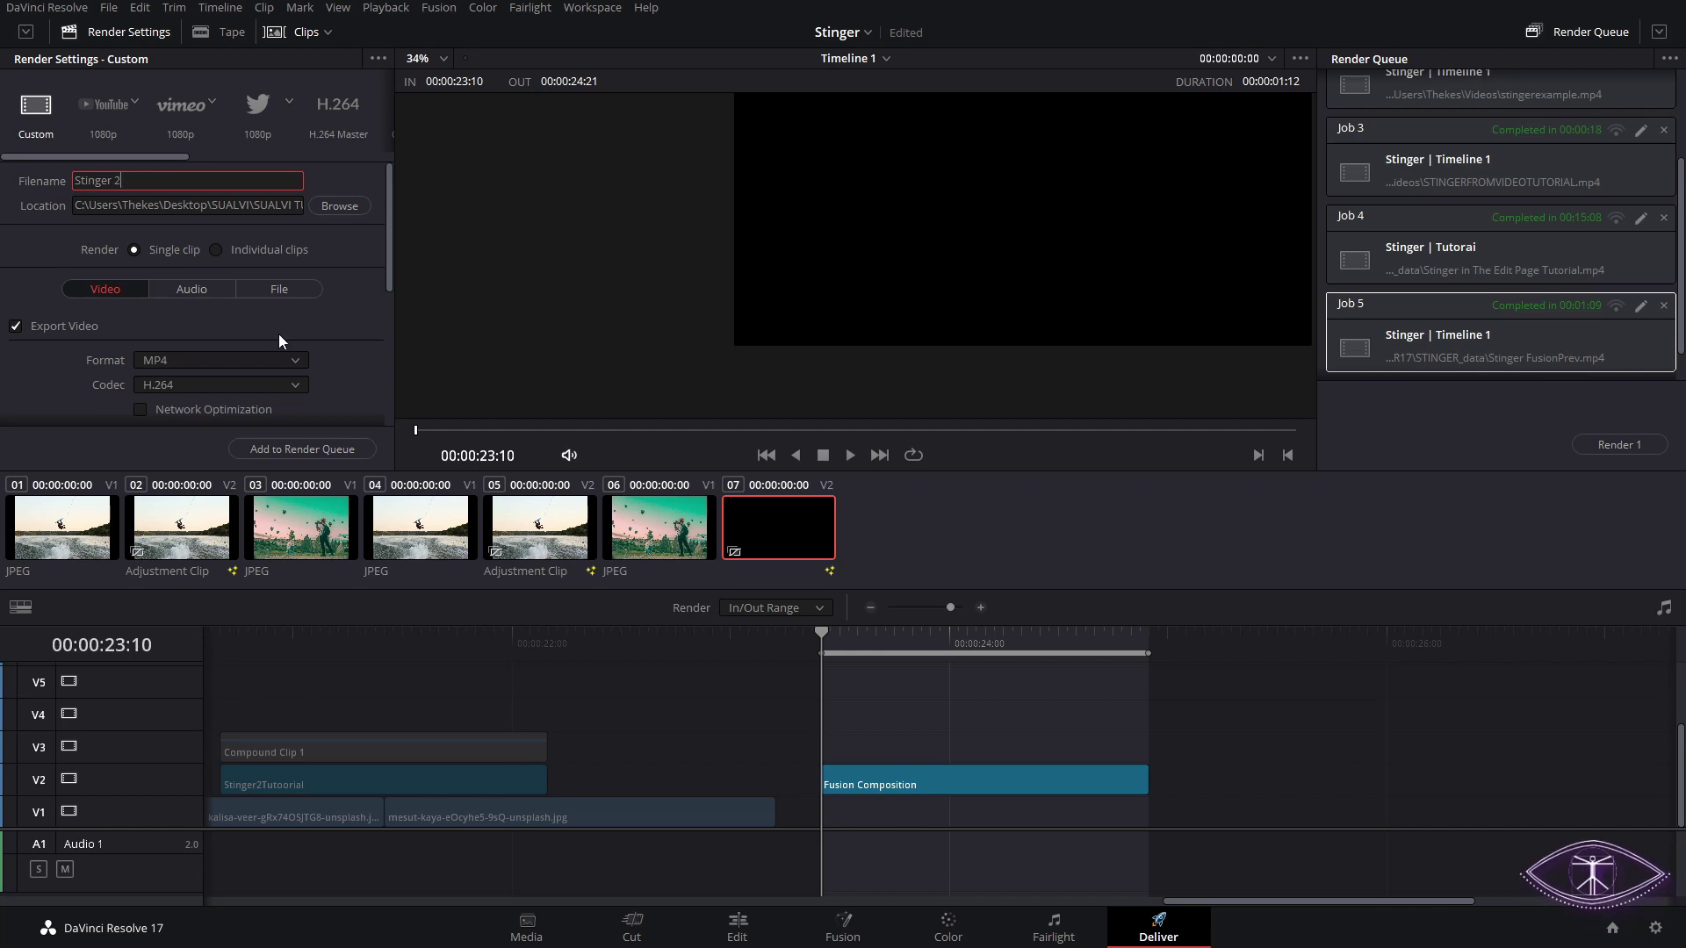
scroll(321, 330, "down", 3)
left_click(272, 251)
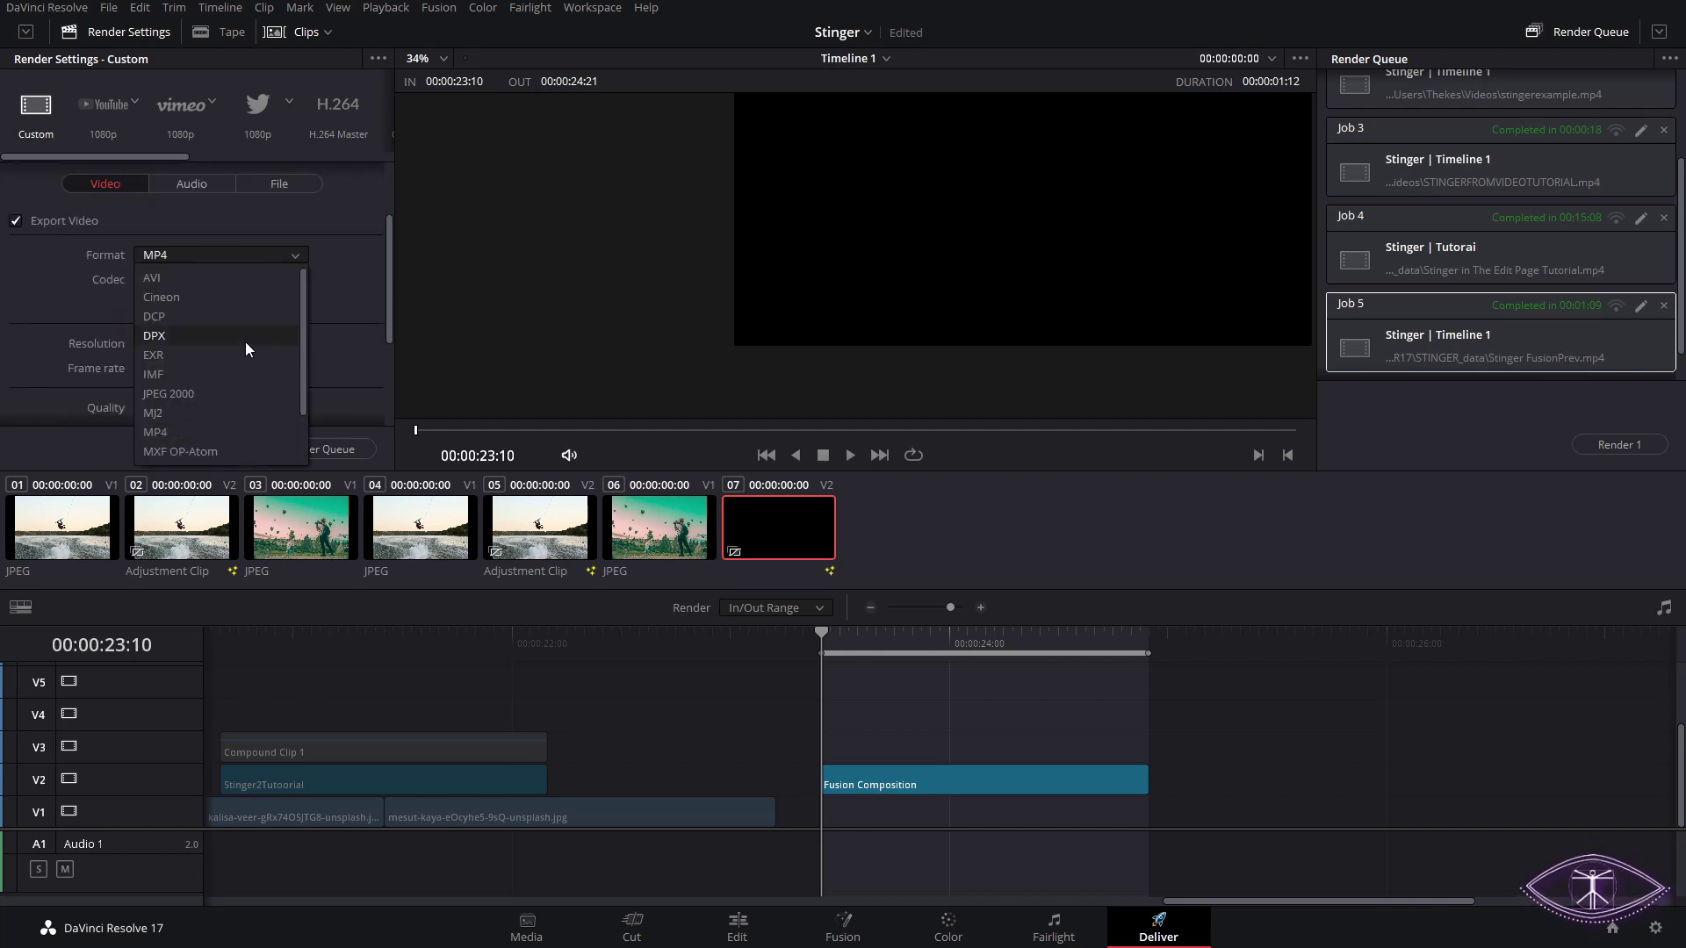
scroll(230, 403, "down", 3)
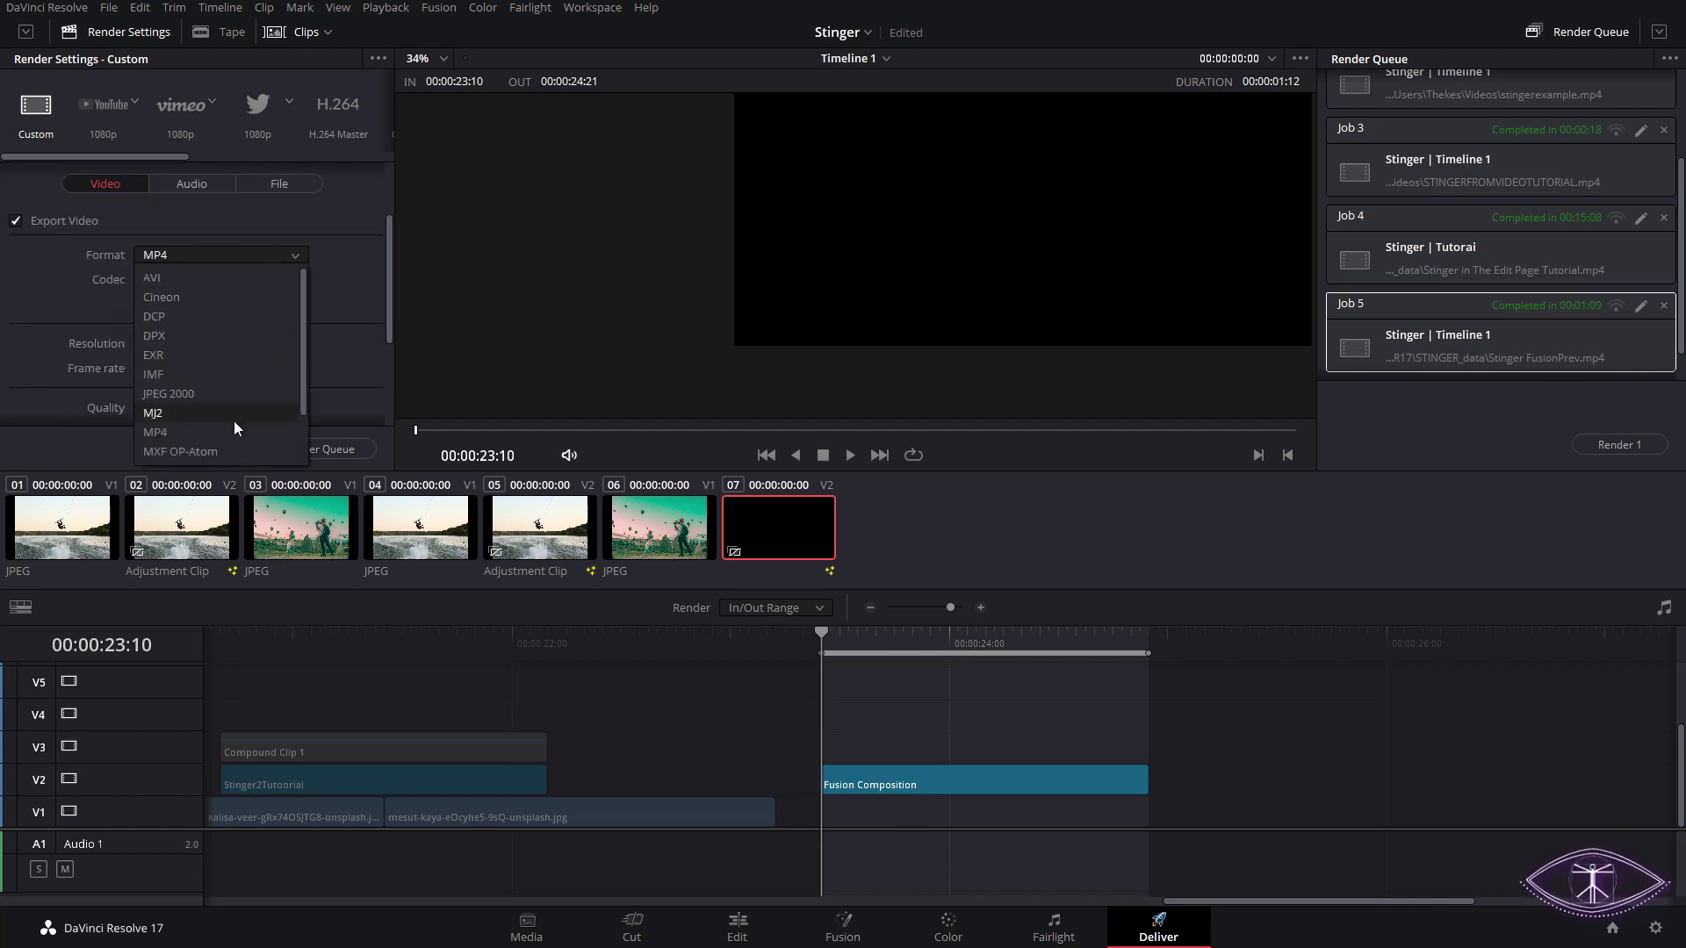
left_click(235, 430)
scroll(293, 243, "down", 2)
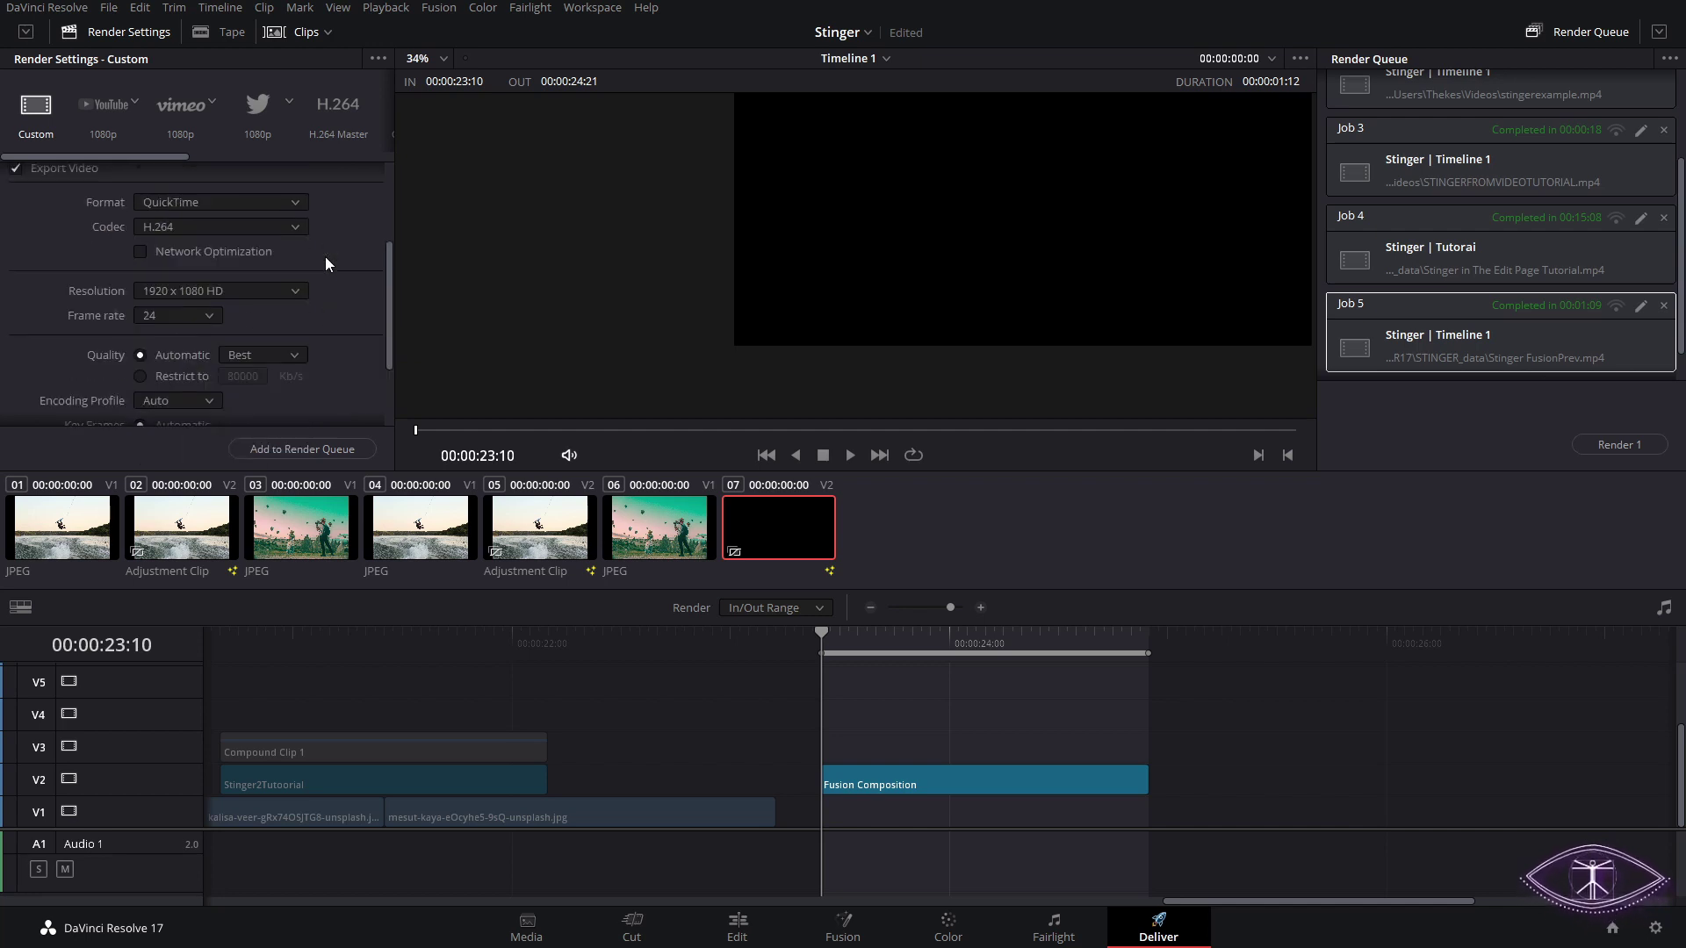
- Set the render codec to GoPro CineForm with the RGB 16-bit type
left_click(284, 227)
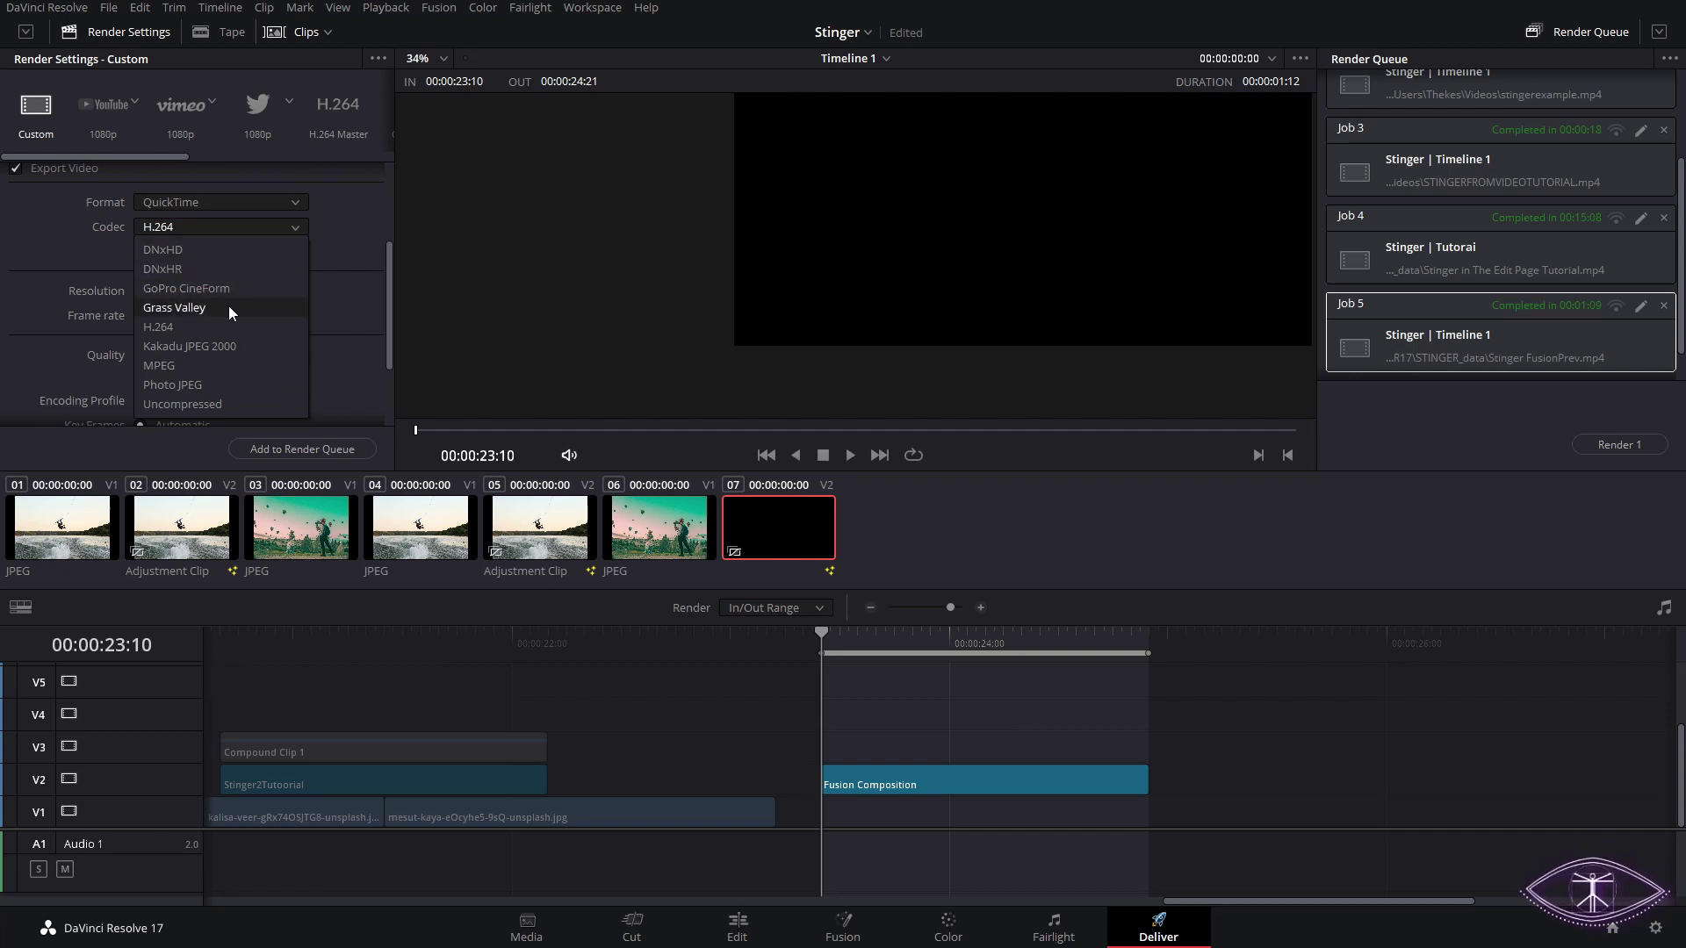
left_click(170, 287)
scroll(237, 251, "up", 2)
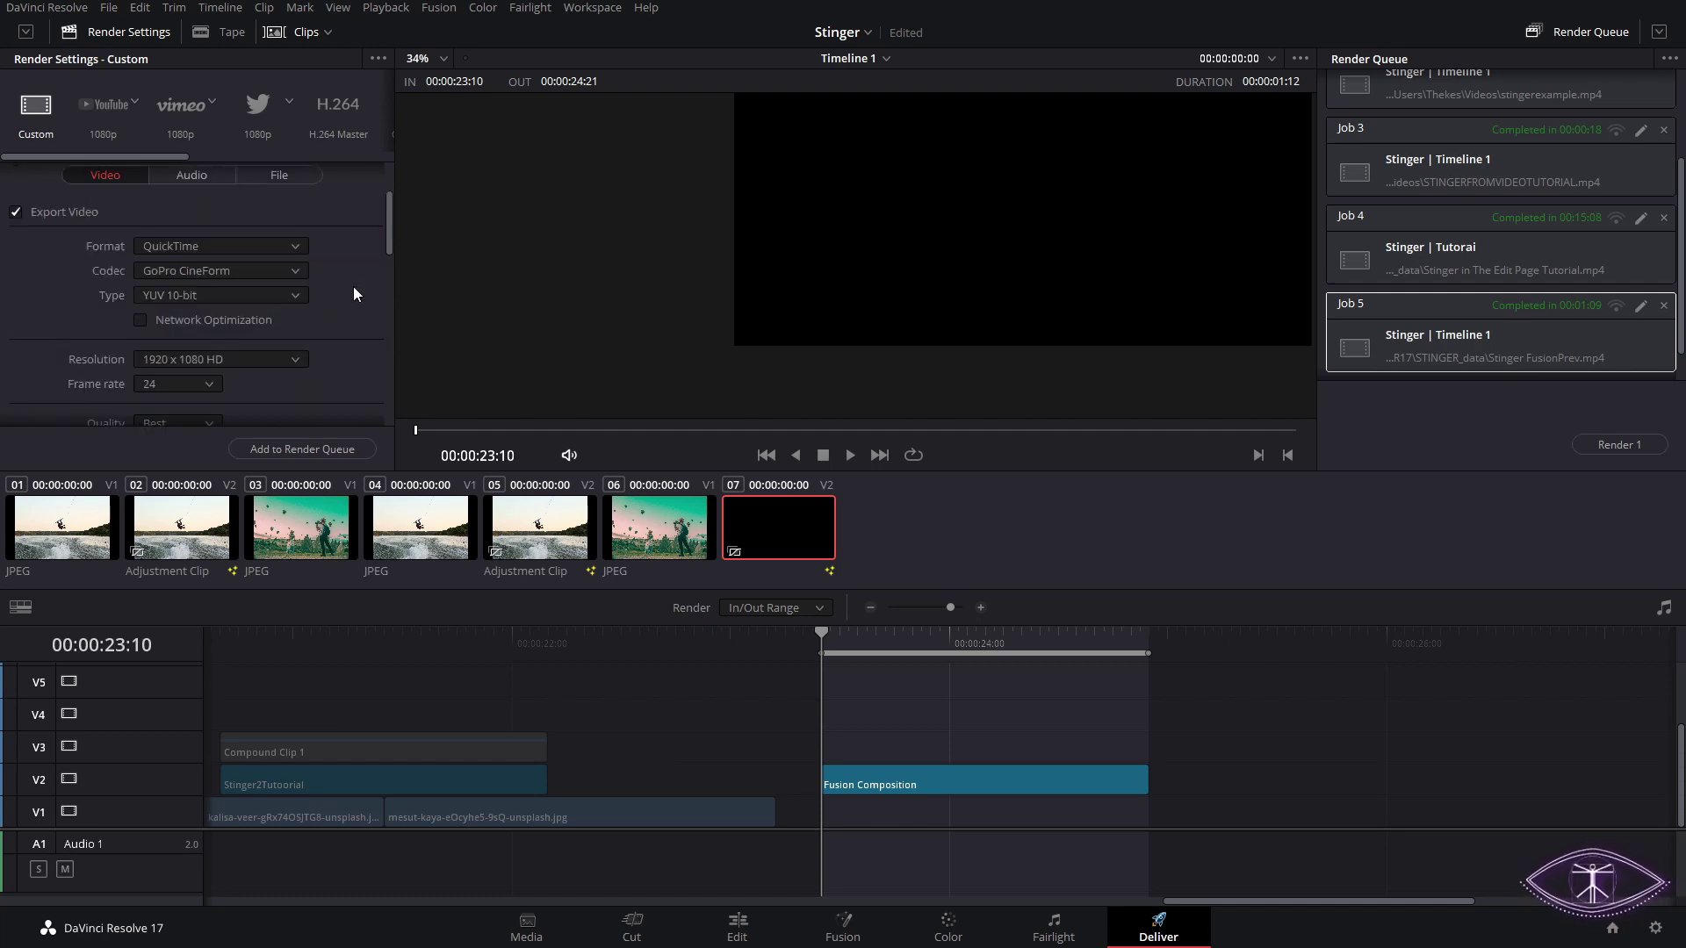
left_click(237, 293)
left_click(208, 319)
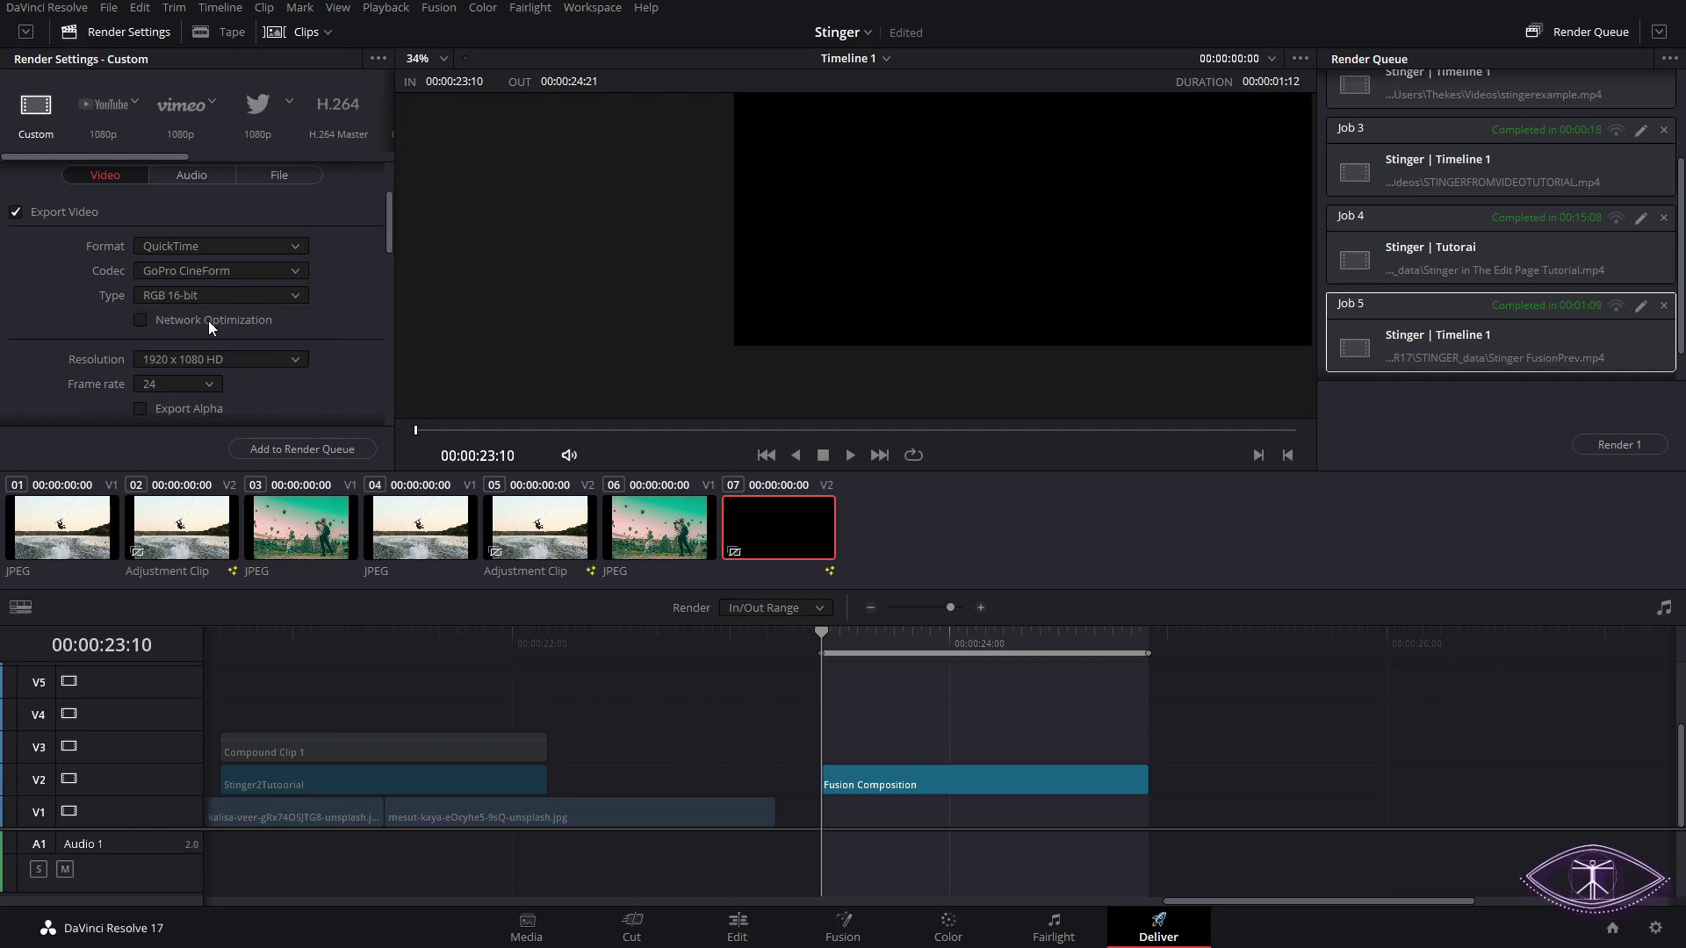
- Enable Export Alpha for the render and review the remaining video settings
scroll(349, 302, "down", 2)
scroll(312, 300, "down", 2)
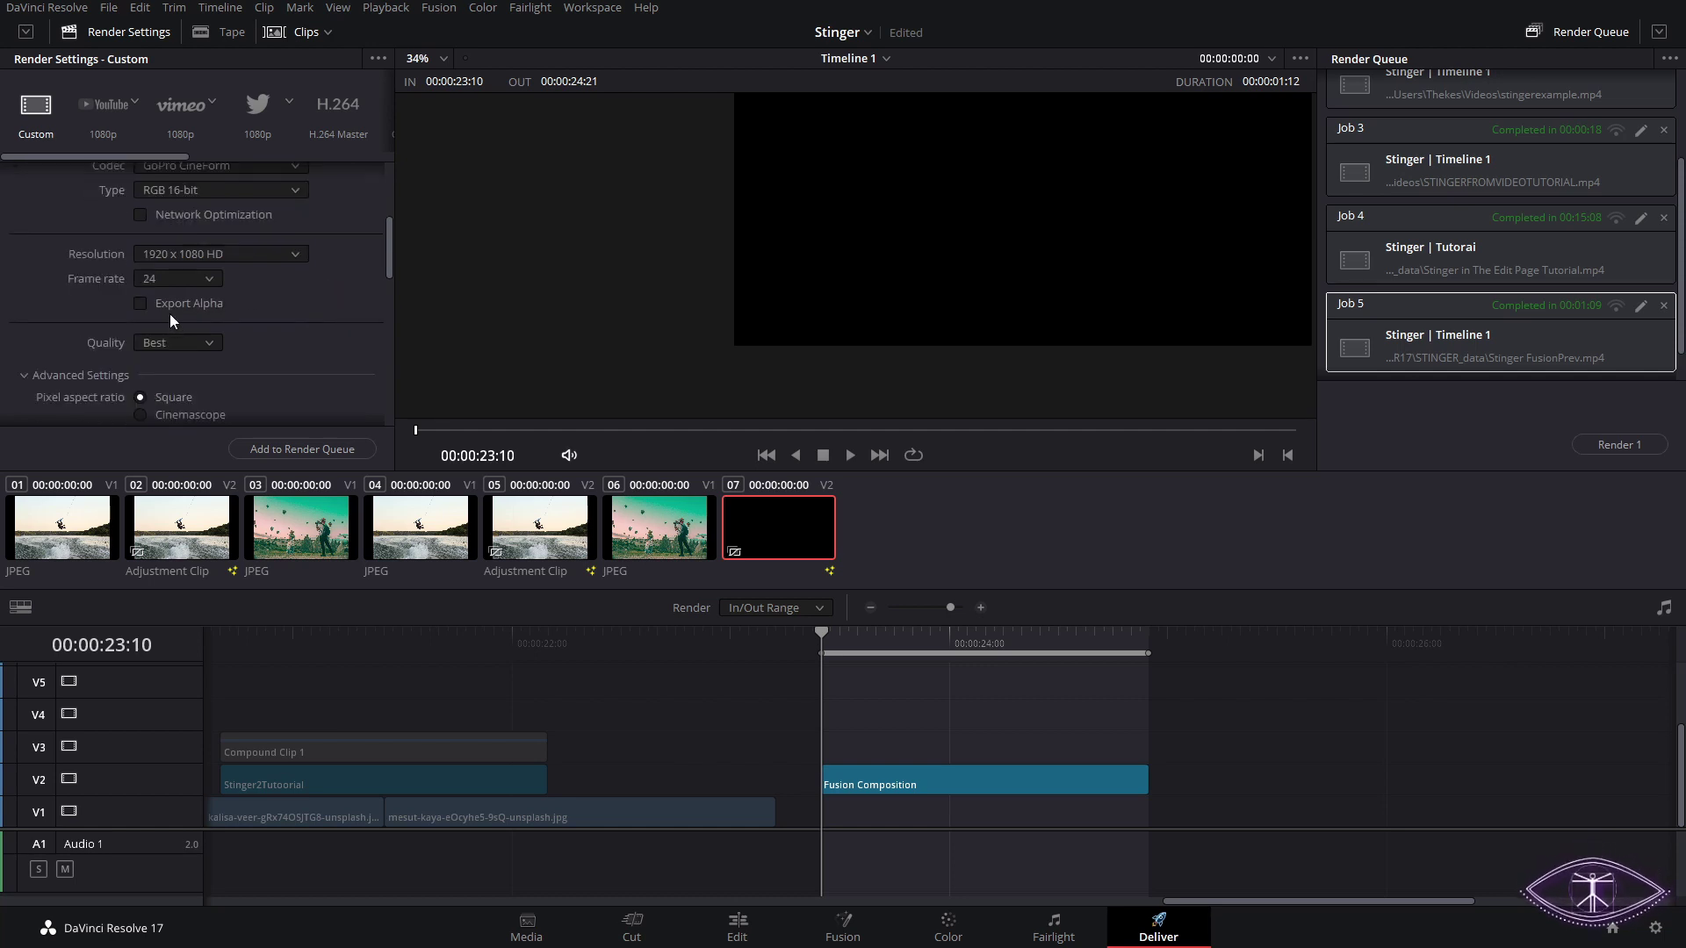
left_click(140, 303)
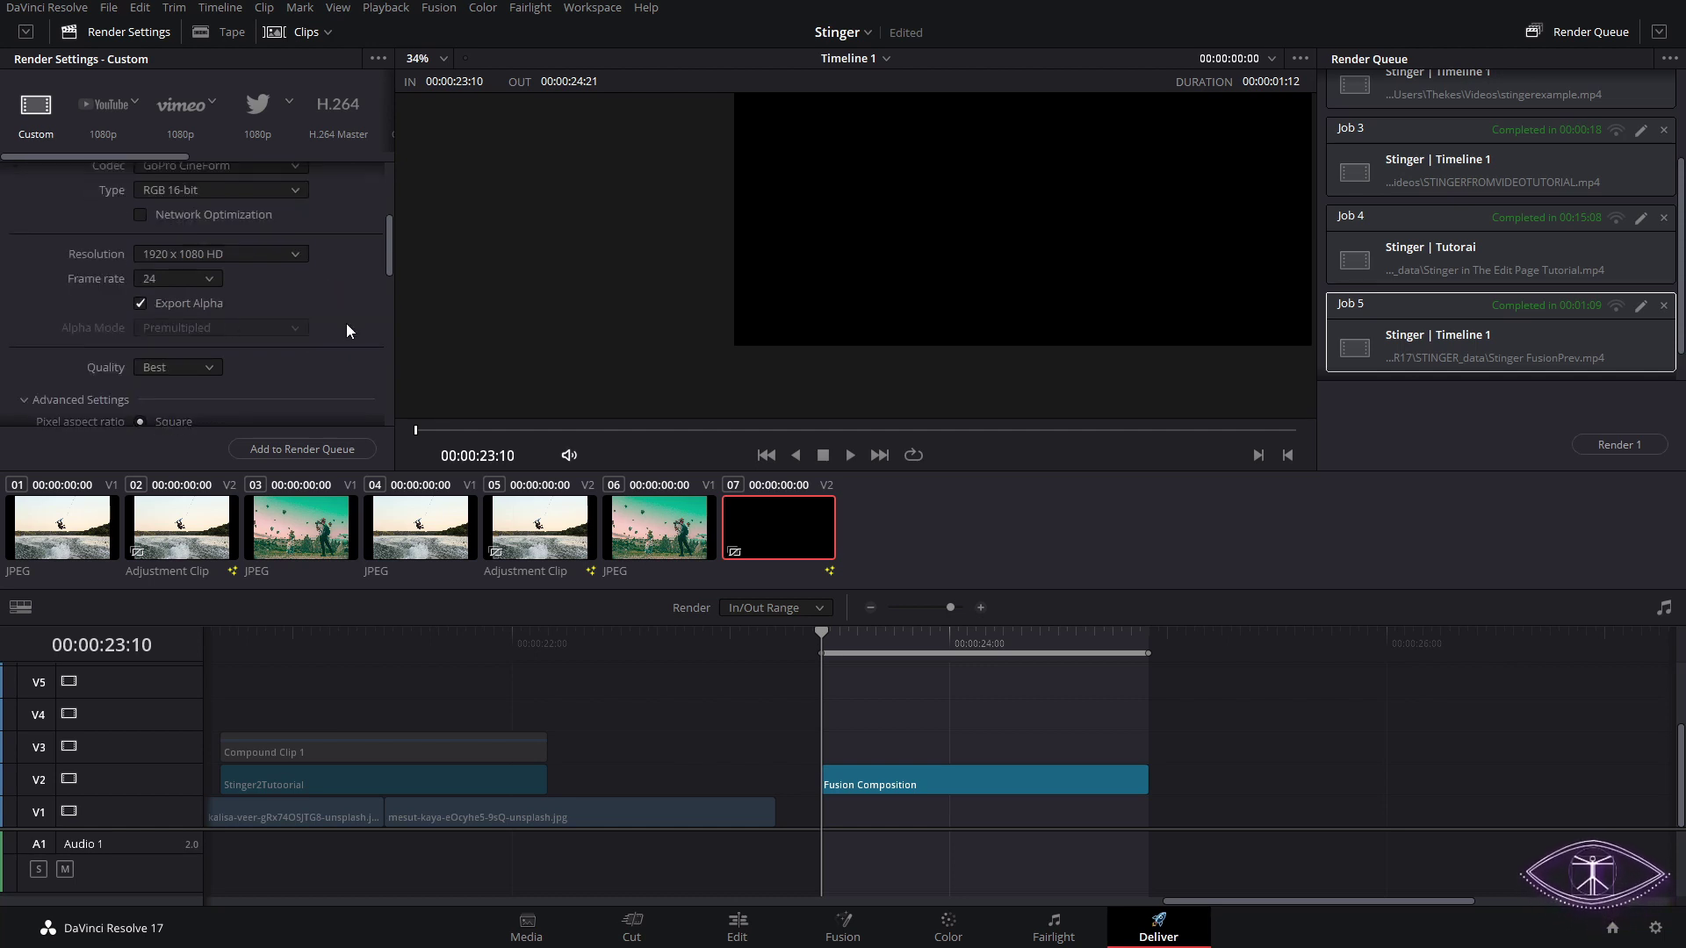
scroll(338, 320, "down", 4)
scroll(330, 320, "down", 10)
scroll(335, 302, "up", 10)
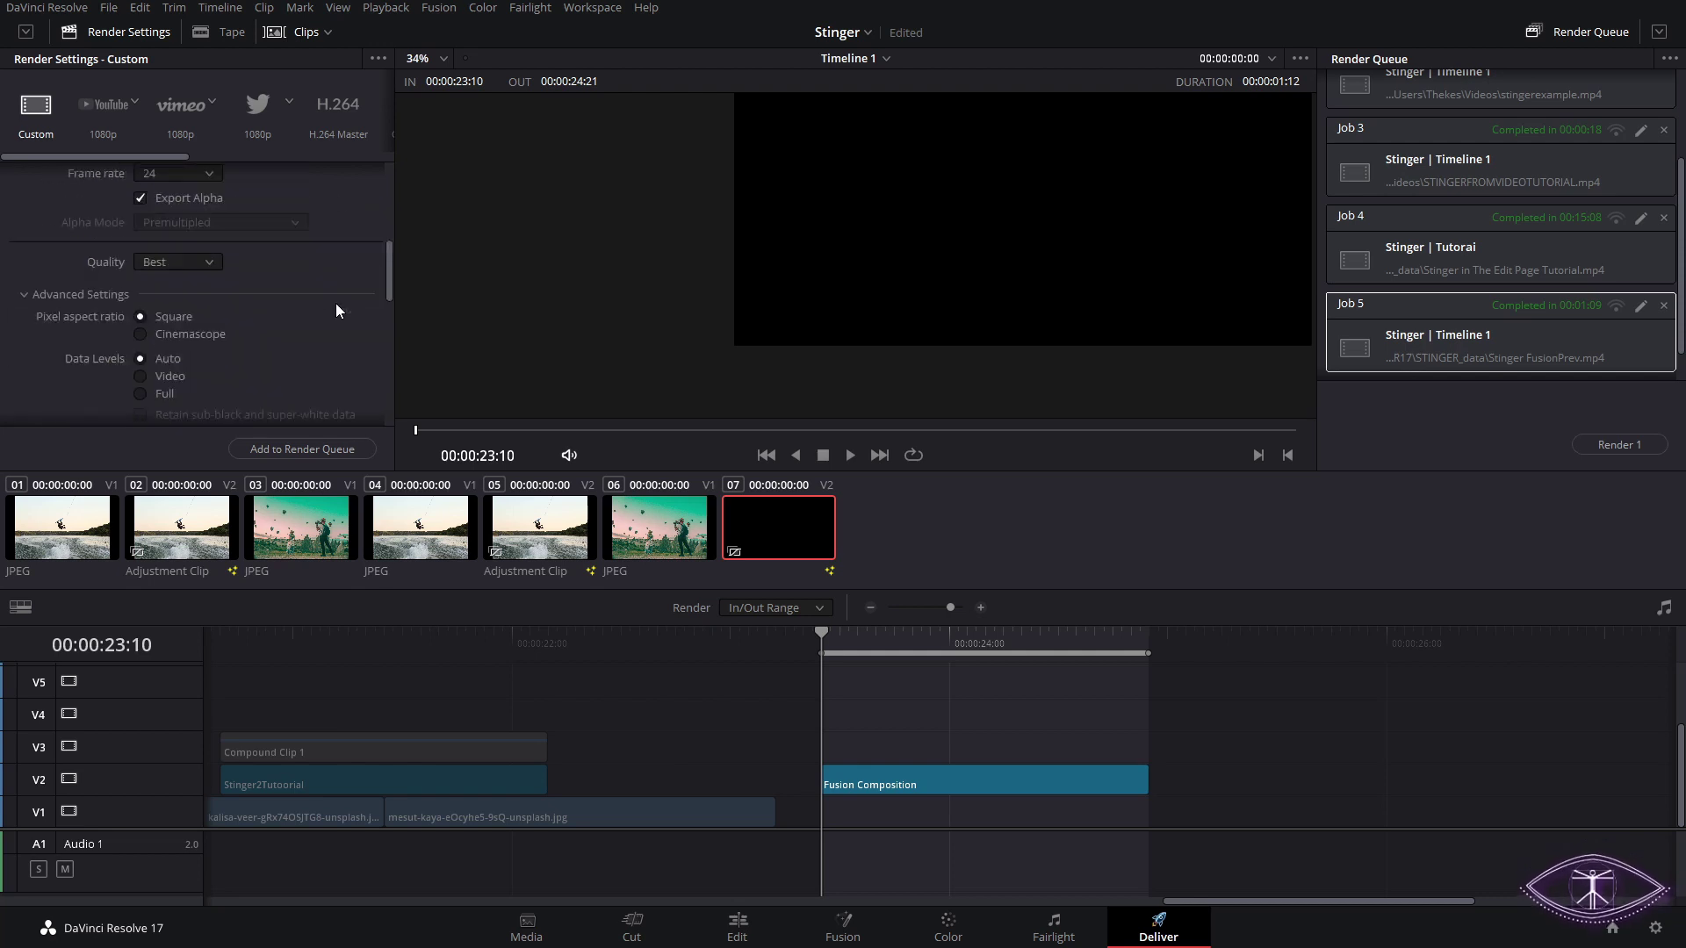
scroll(336, 303, "down", 10)
scroll(370, 378, "up", 6)
scroll(263, 290, "up", 1)
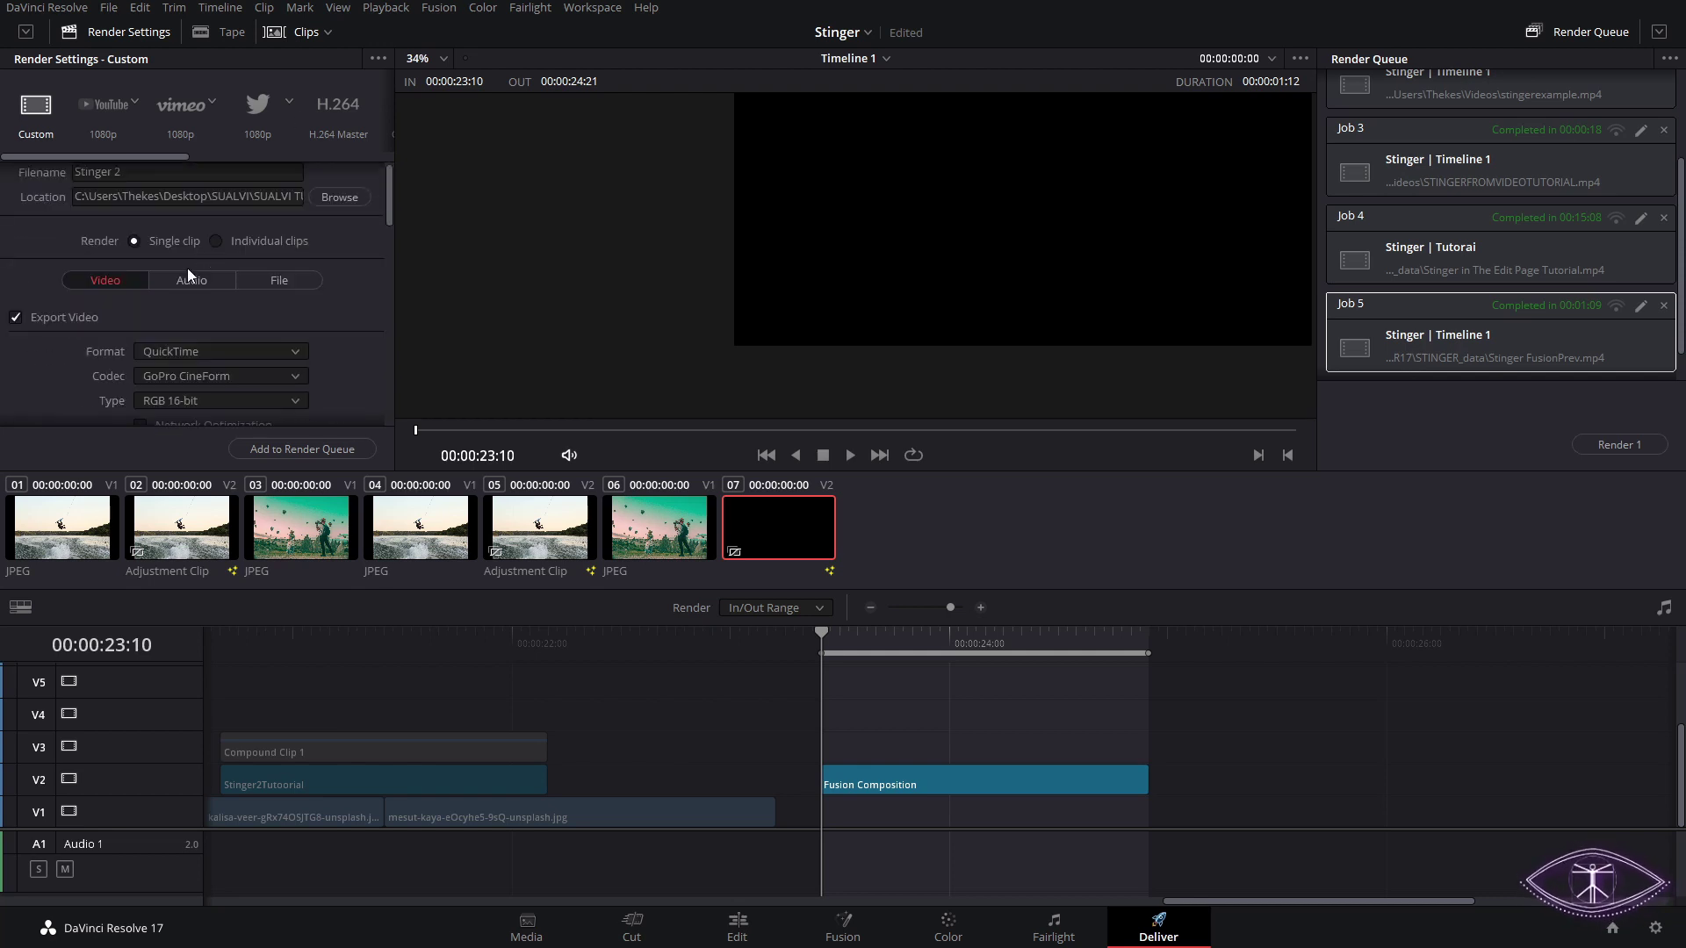
- Check the audio export settings, add the Stinger 2 job to the render queue and start rendering it
left_click(191, 279)
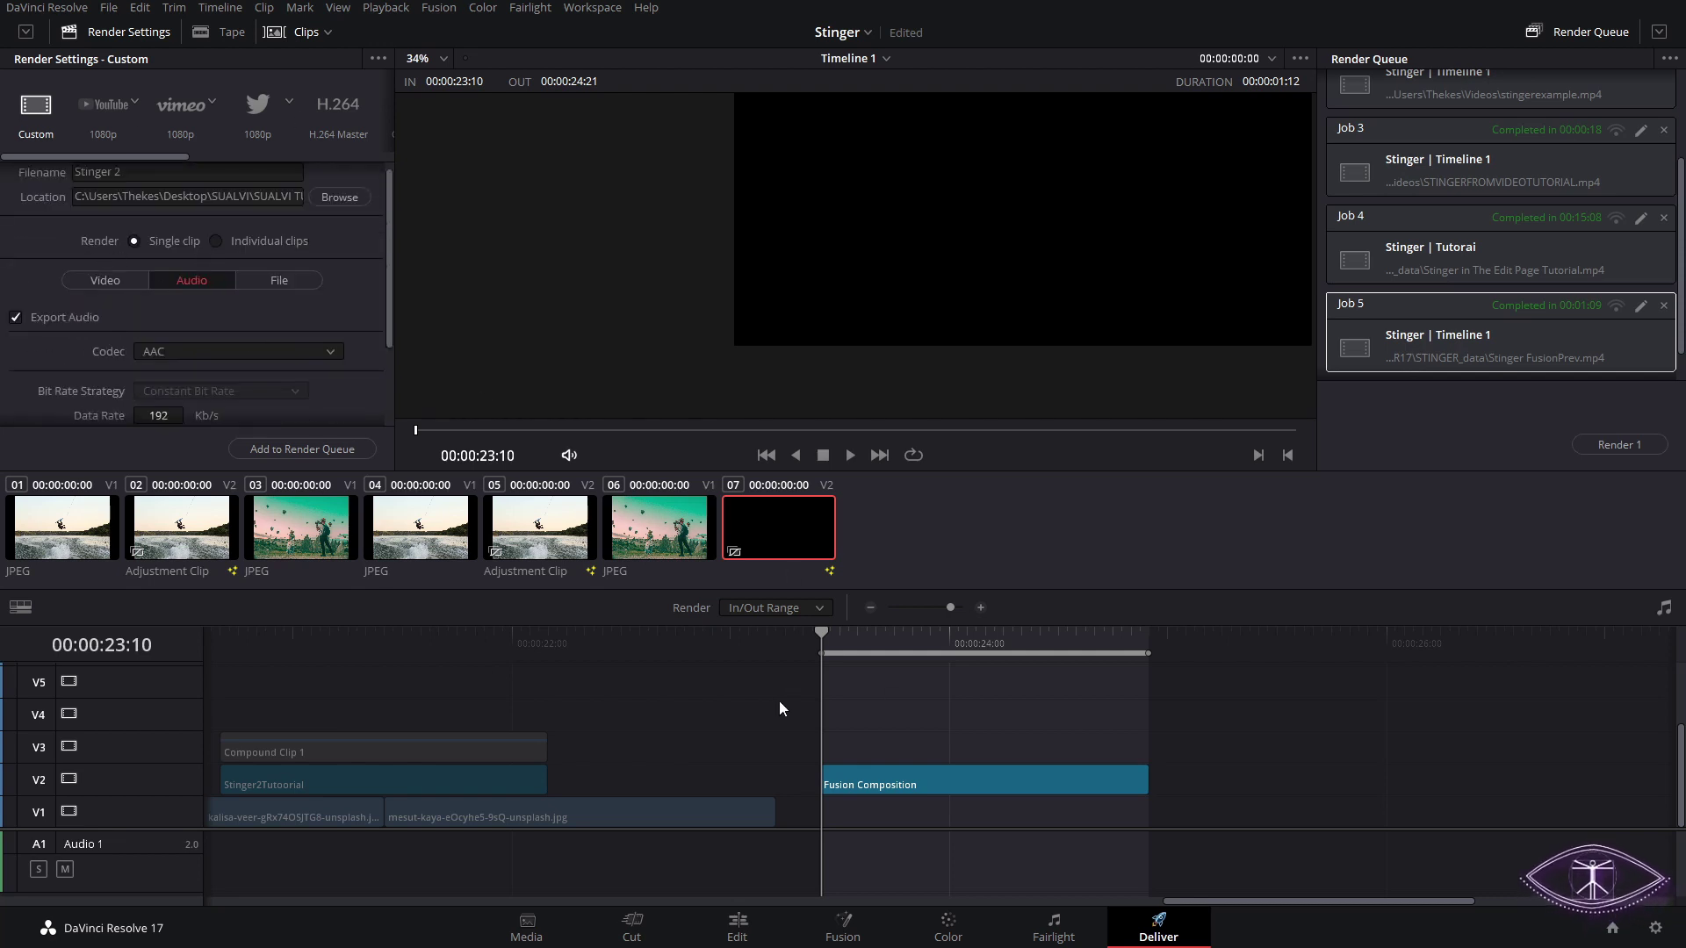
left_click(130, 281)
left_click(326, 452)
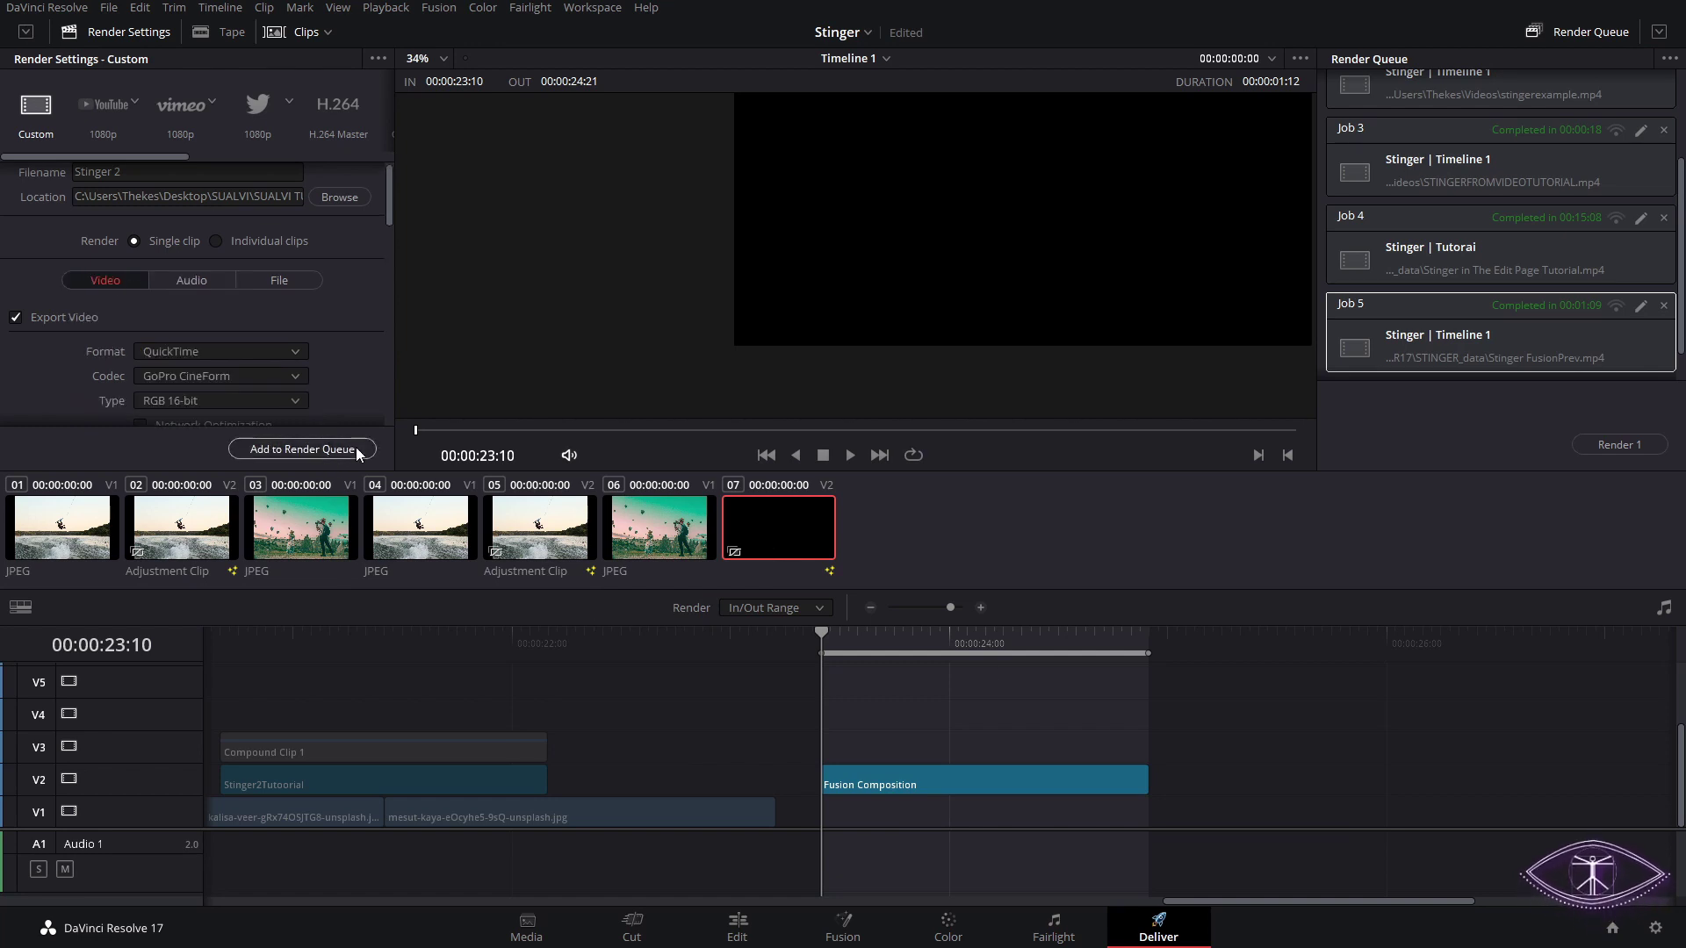
left_click(1619, 444)
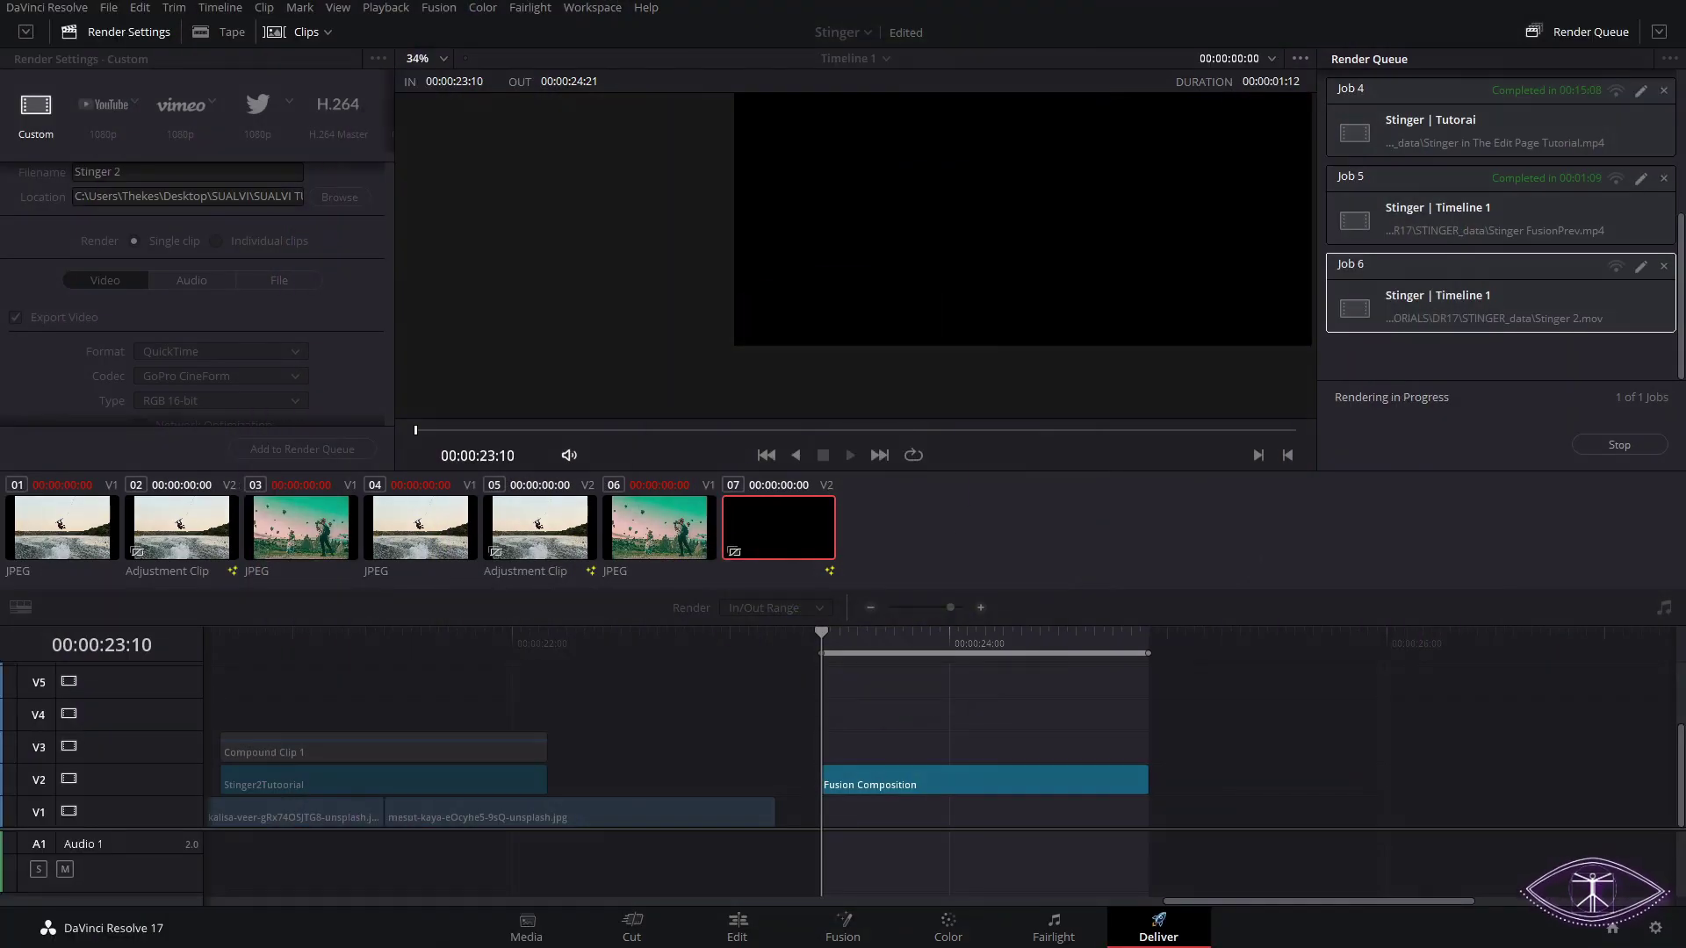